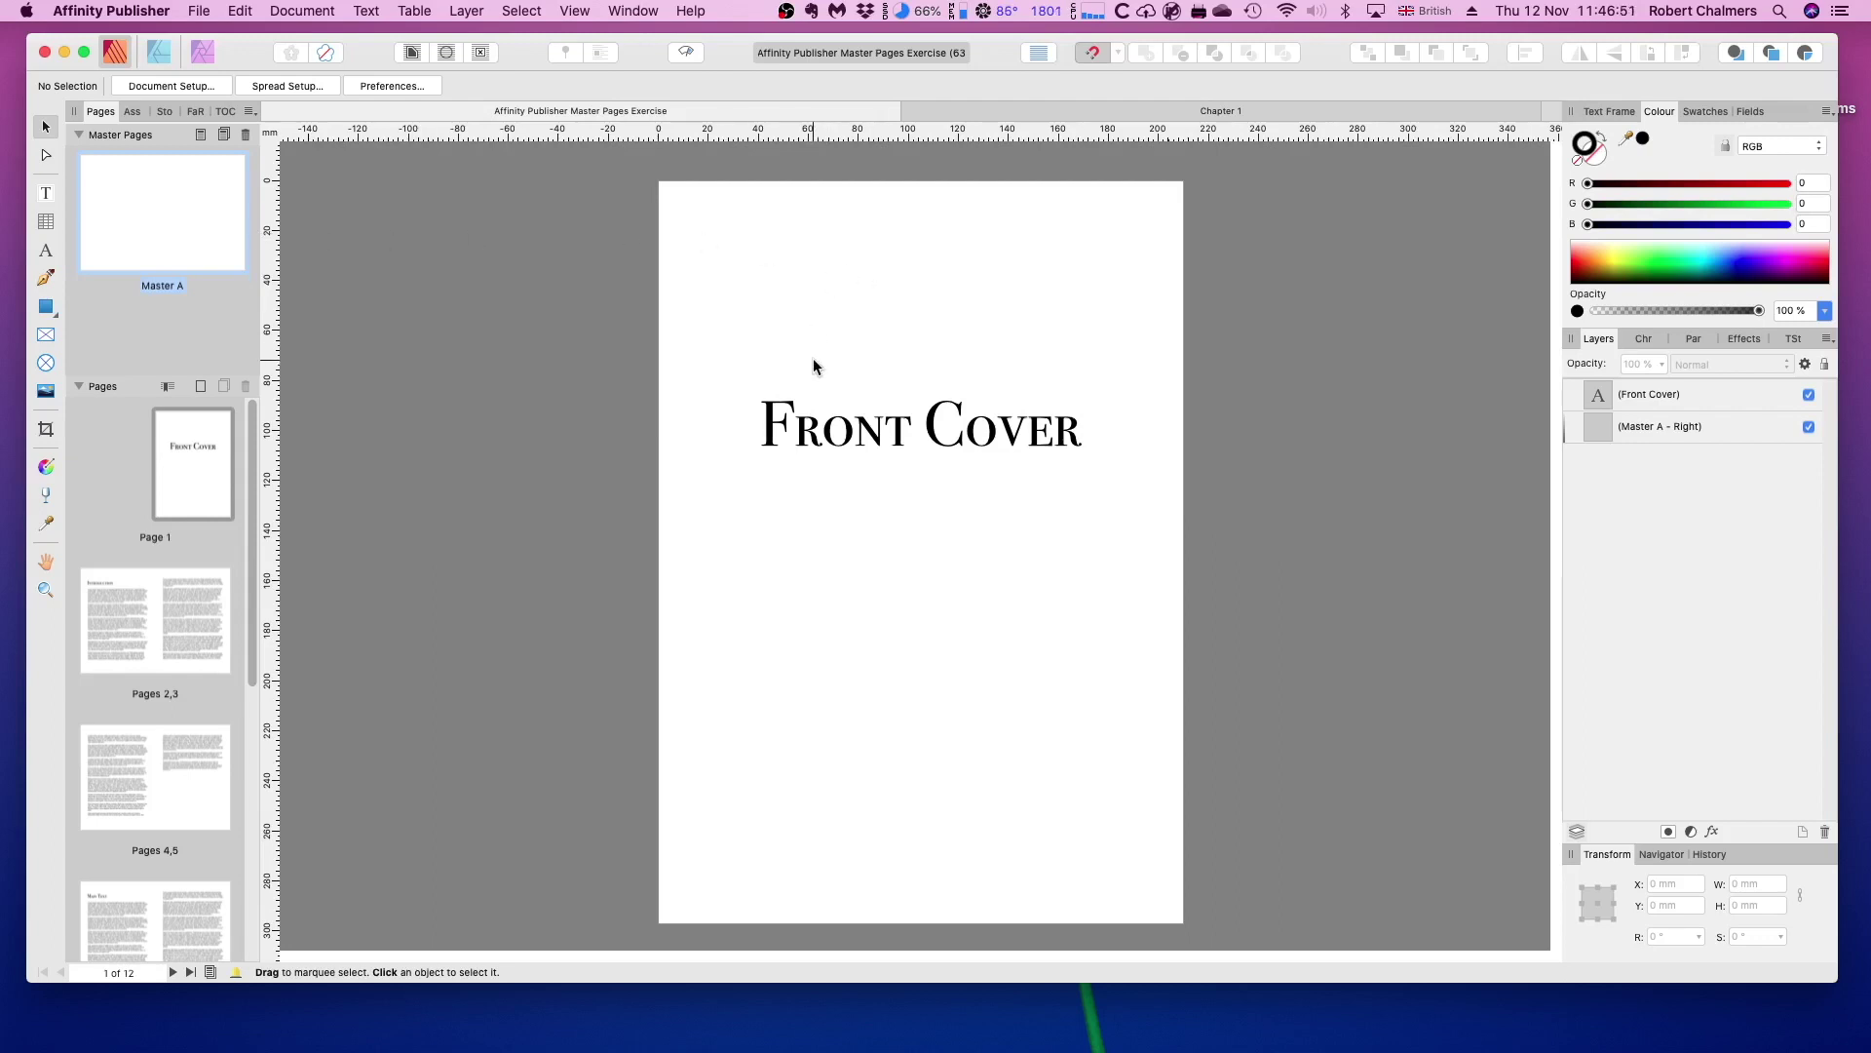
Look through the document's twelve pages from the front cover to the back cover
scroll(813, 359, down, 10)
scroll(813, 358, down, 5)
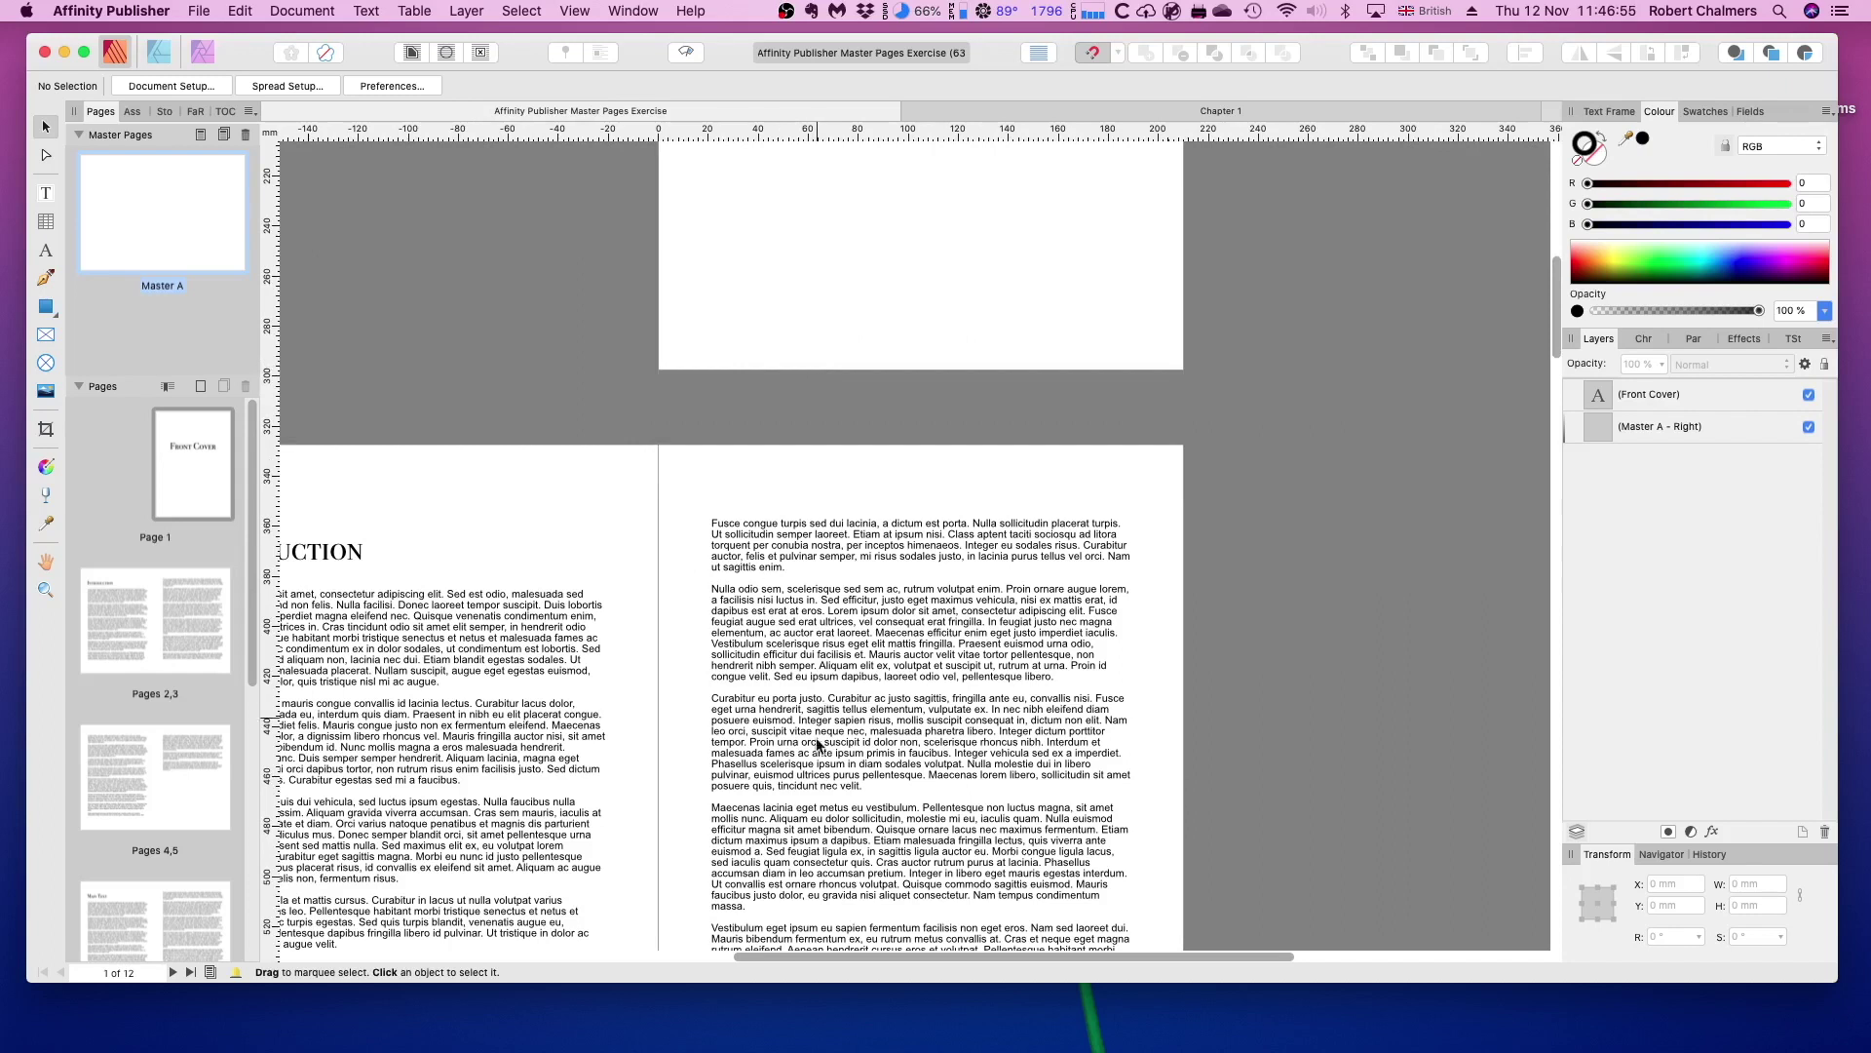
drag(781, 958, 704, 941)
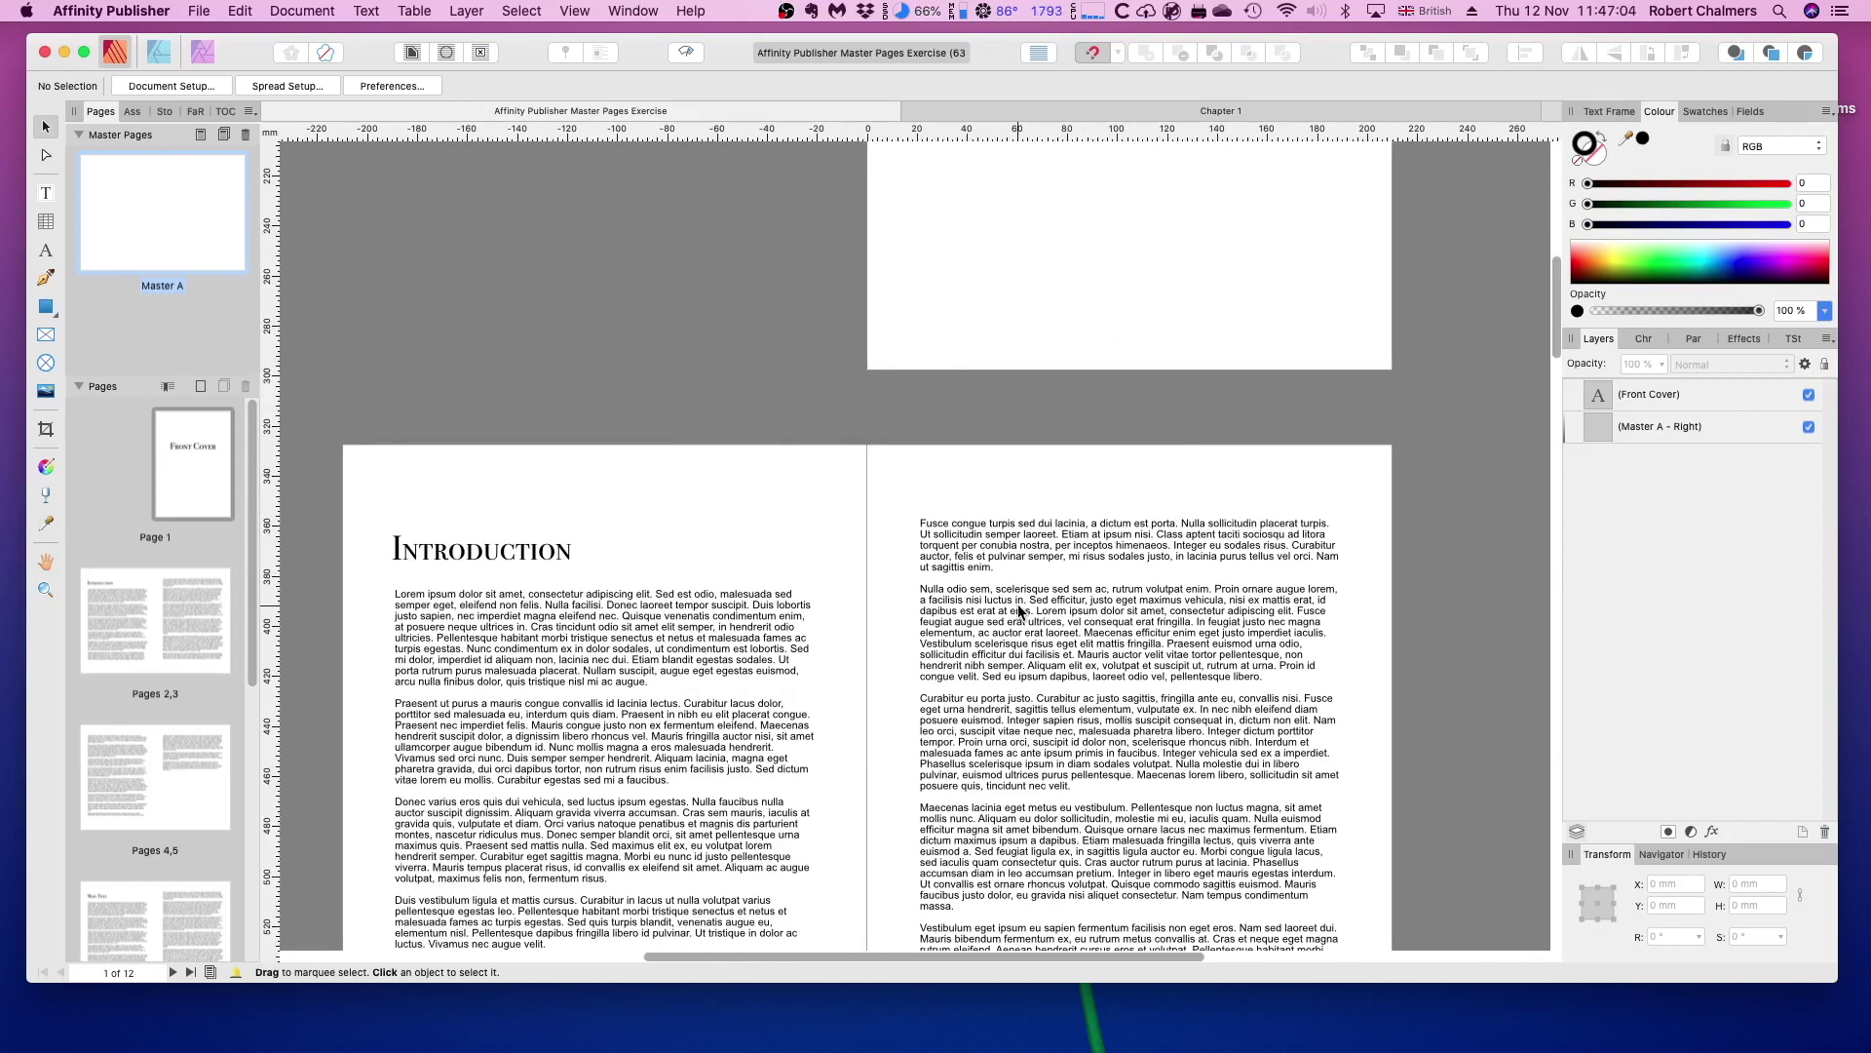
scroll(1017, 609, down, 15)
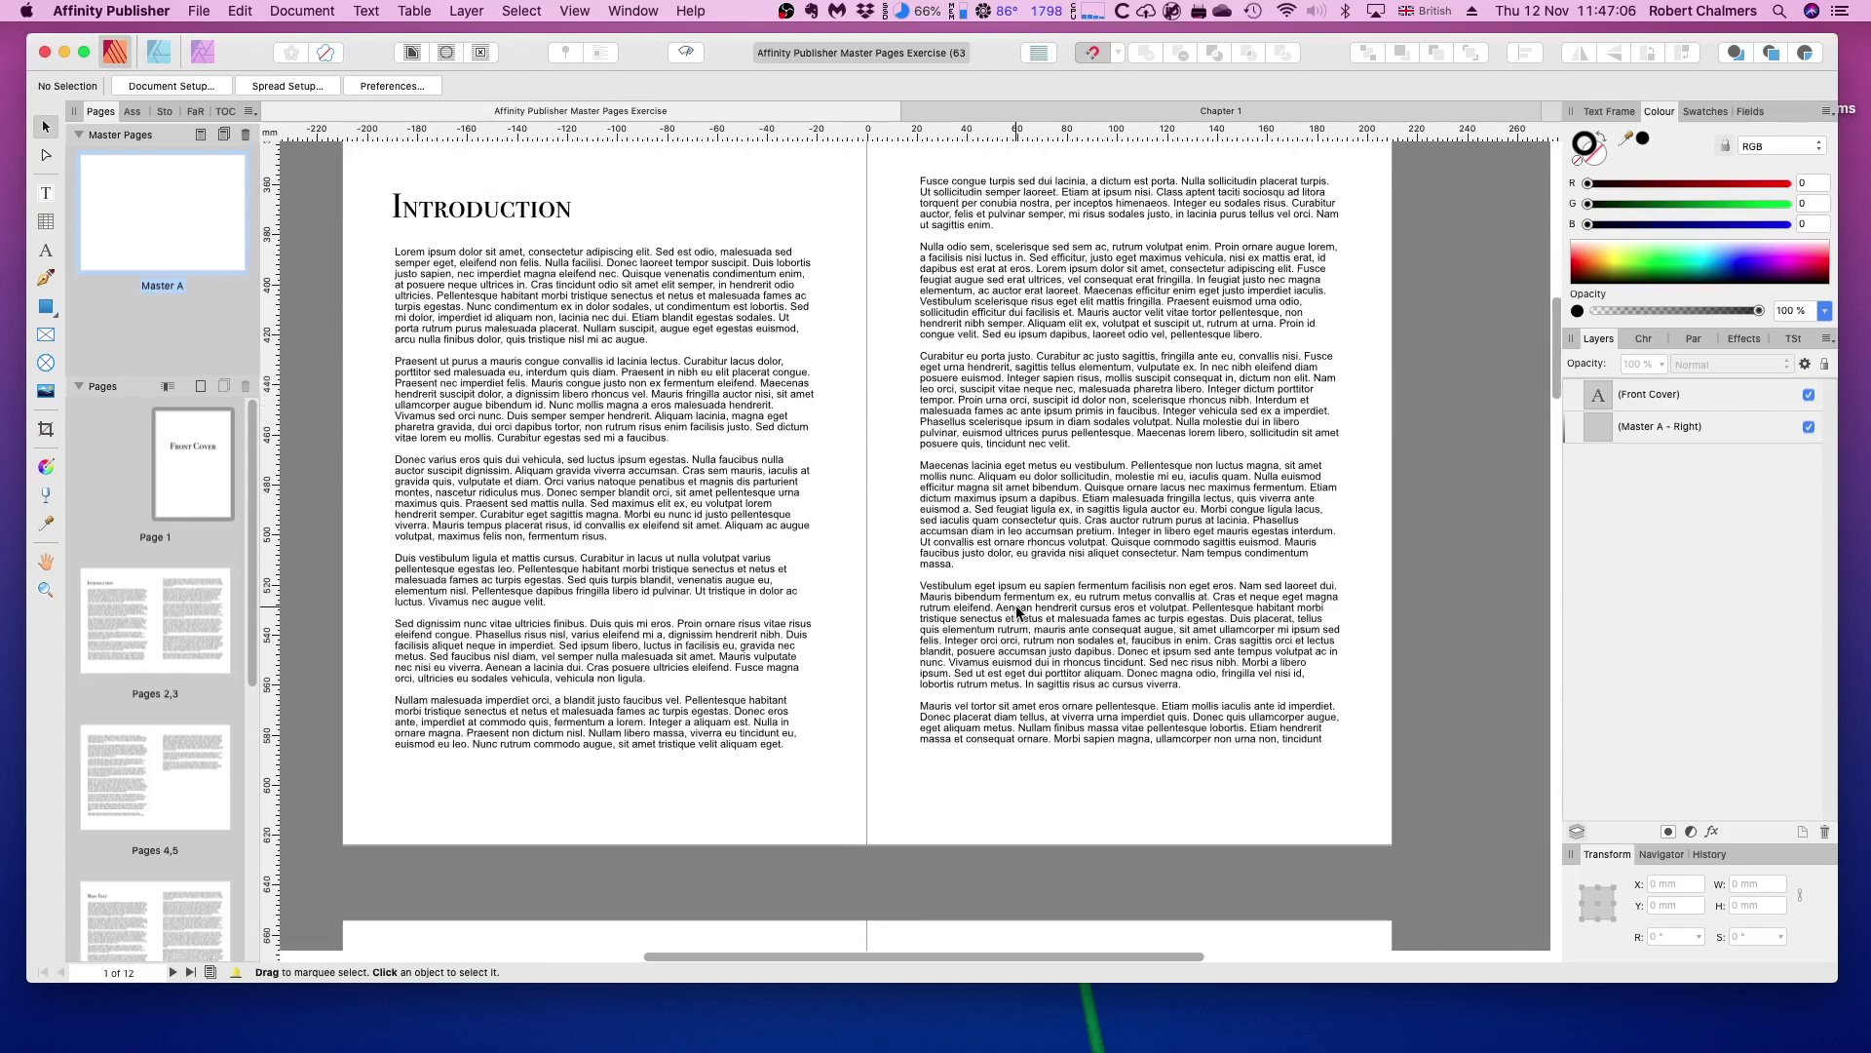
scroll(1014, 609, down, 15)
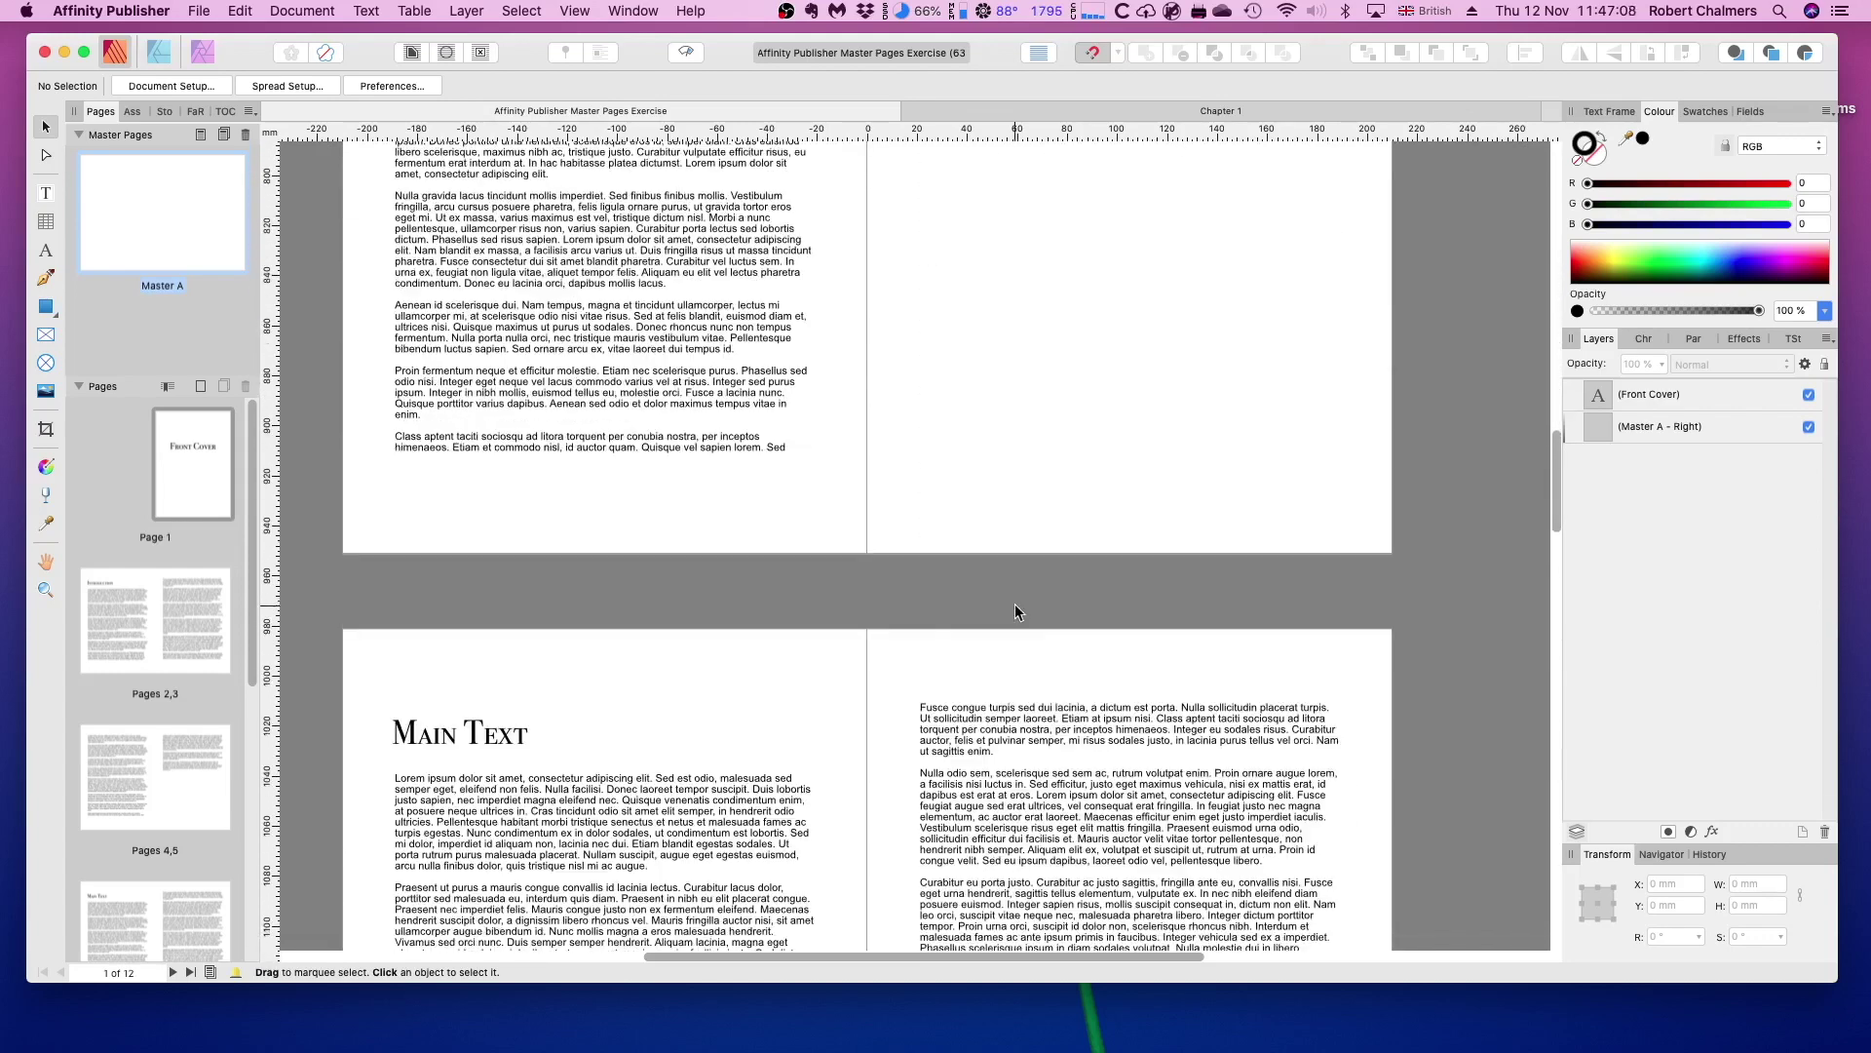
scroll(1014, 604, down, 5)
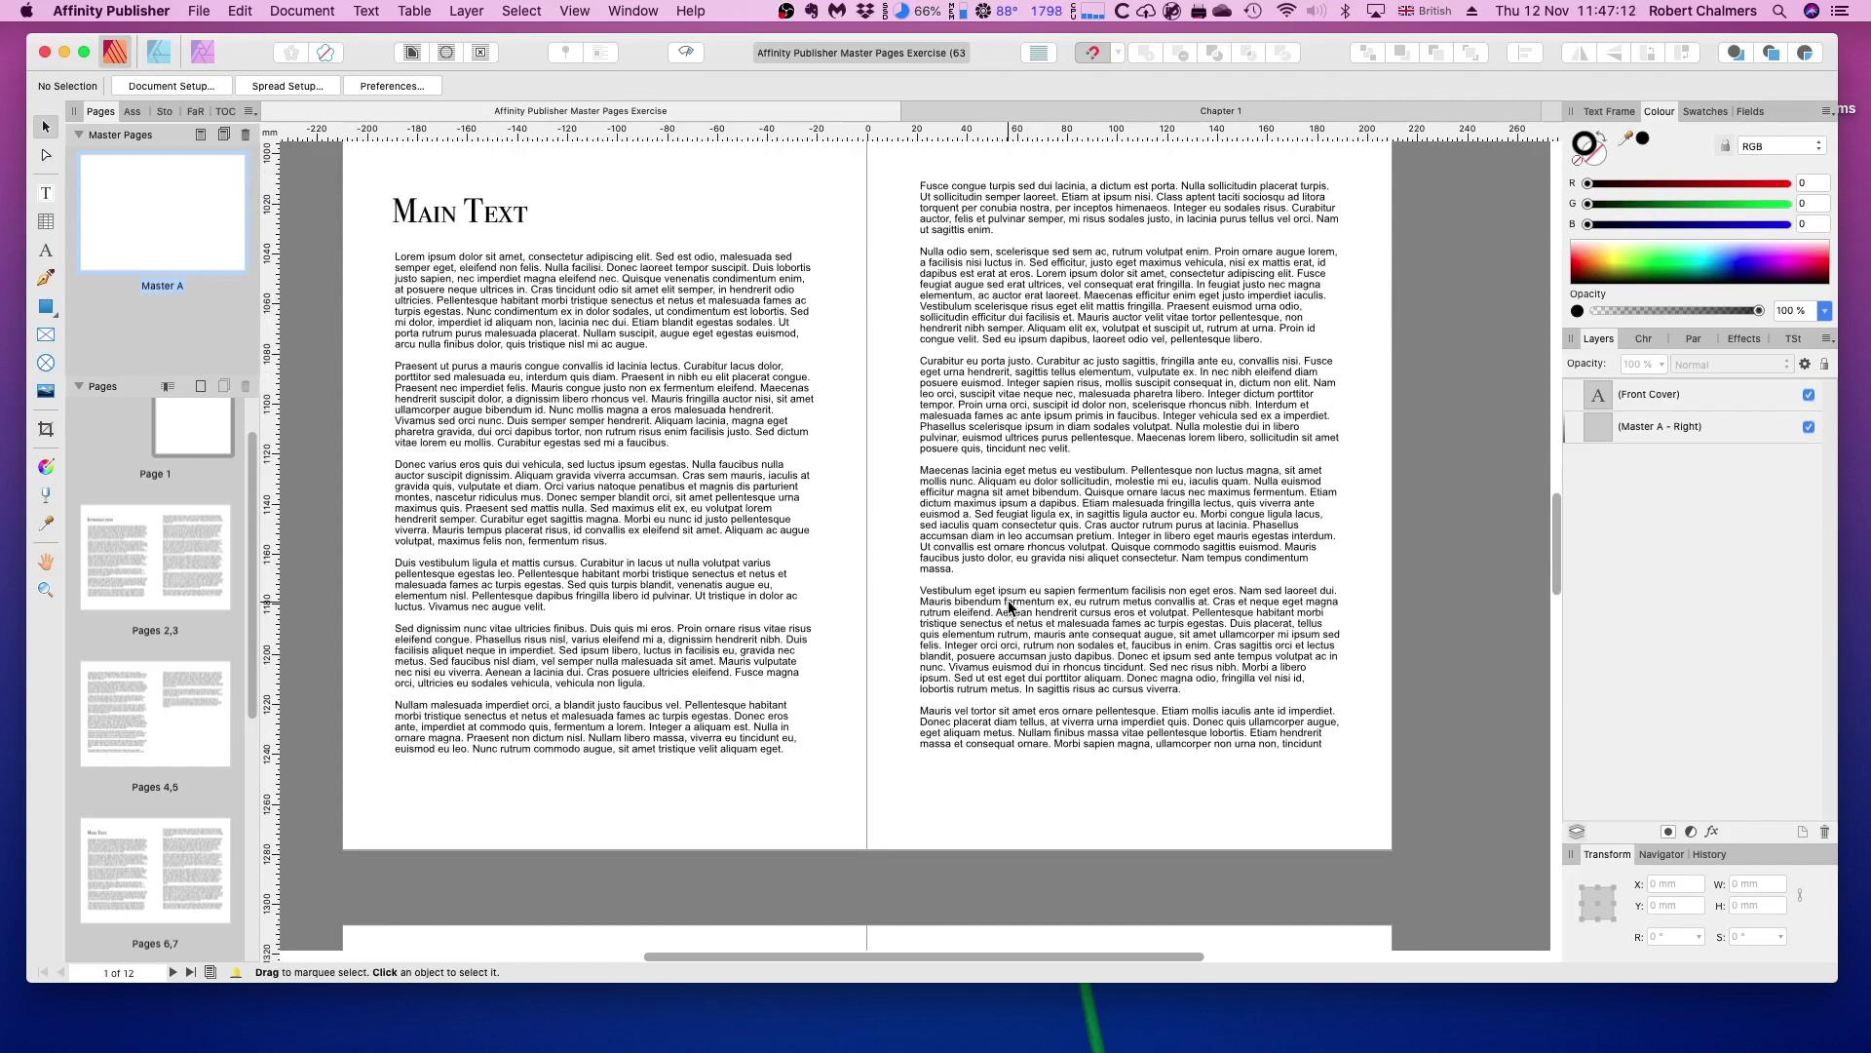
scroll(1008, 600, down, 11)
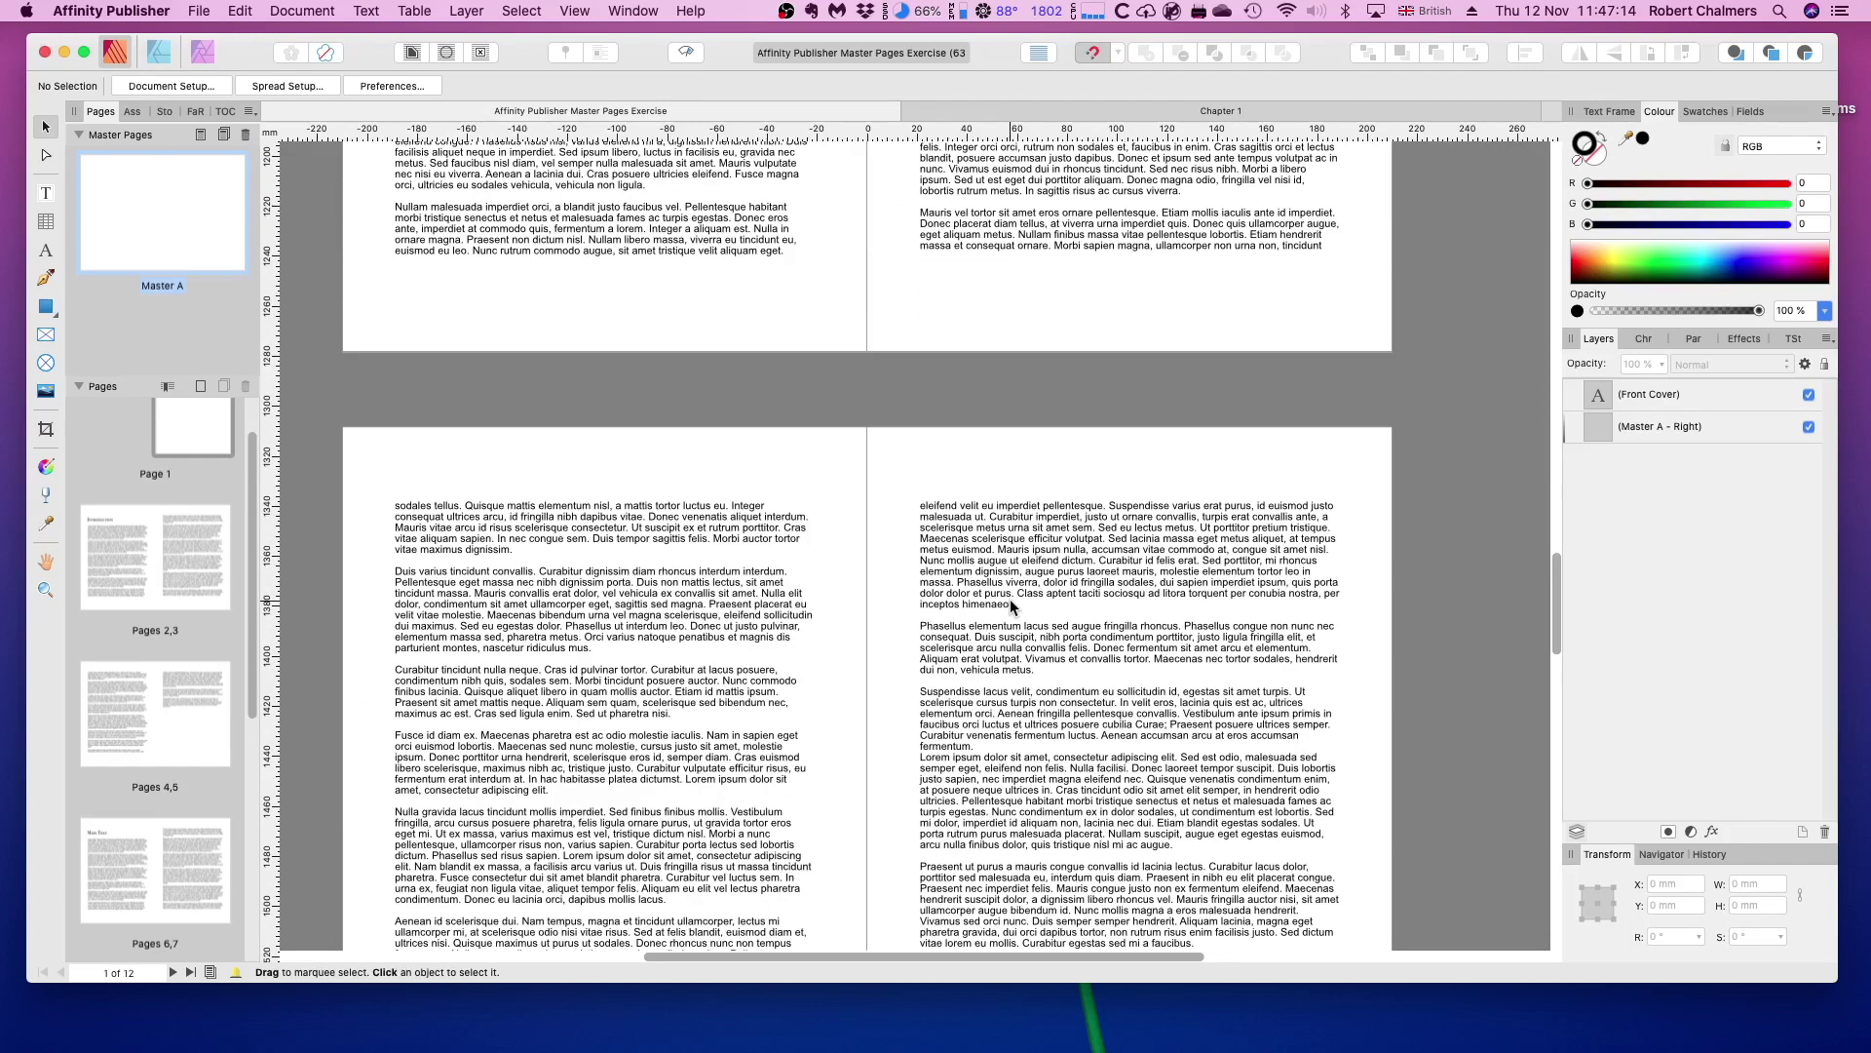
scroll(1009, 599, down, 18)
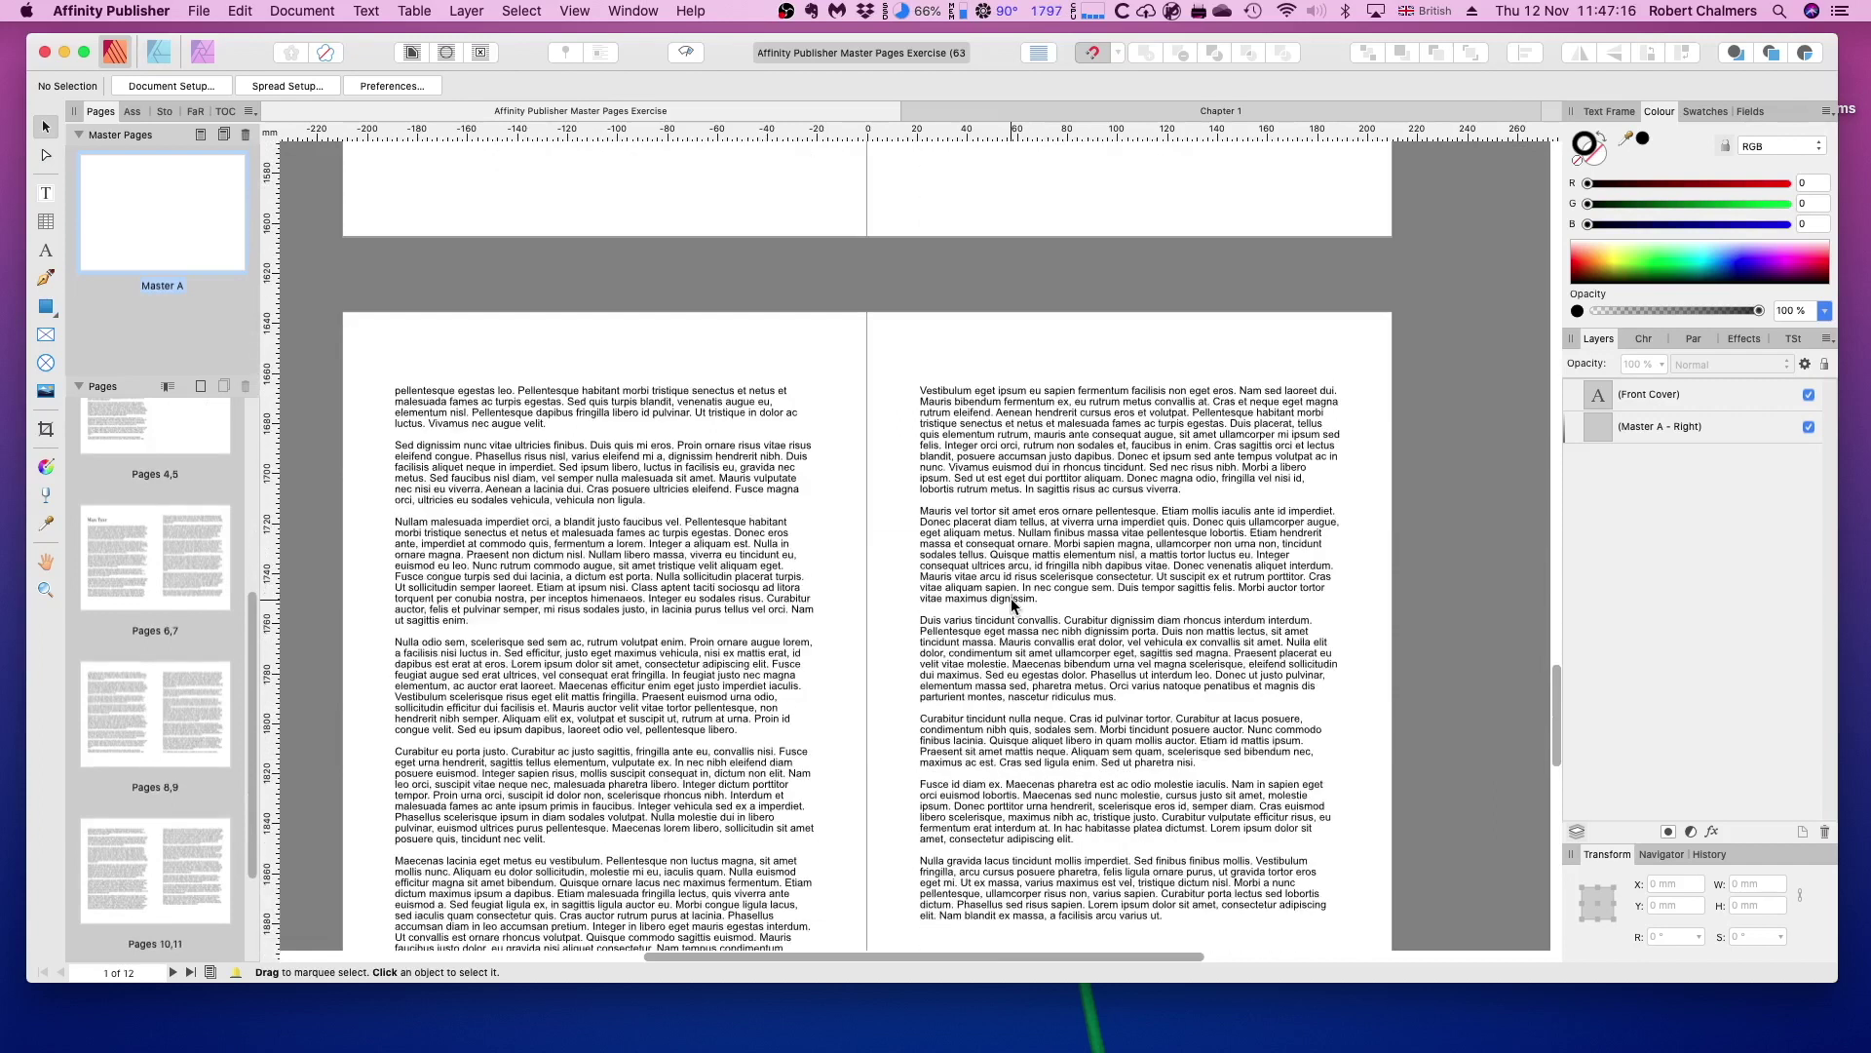
scroll(1012, 599, down, 9)
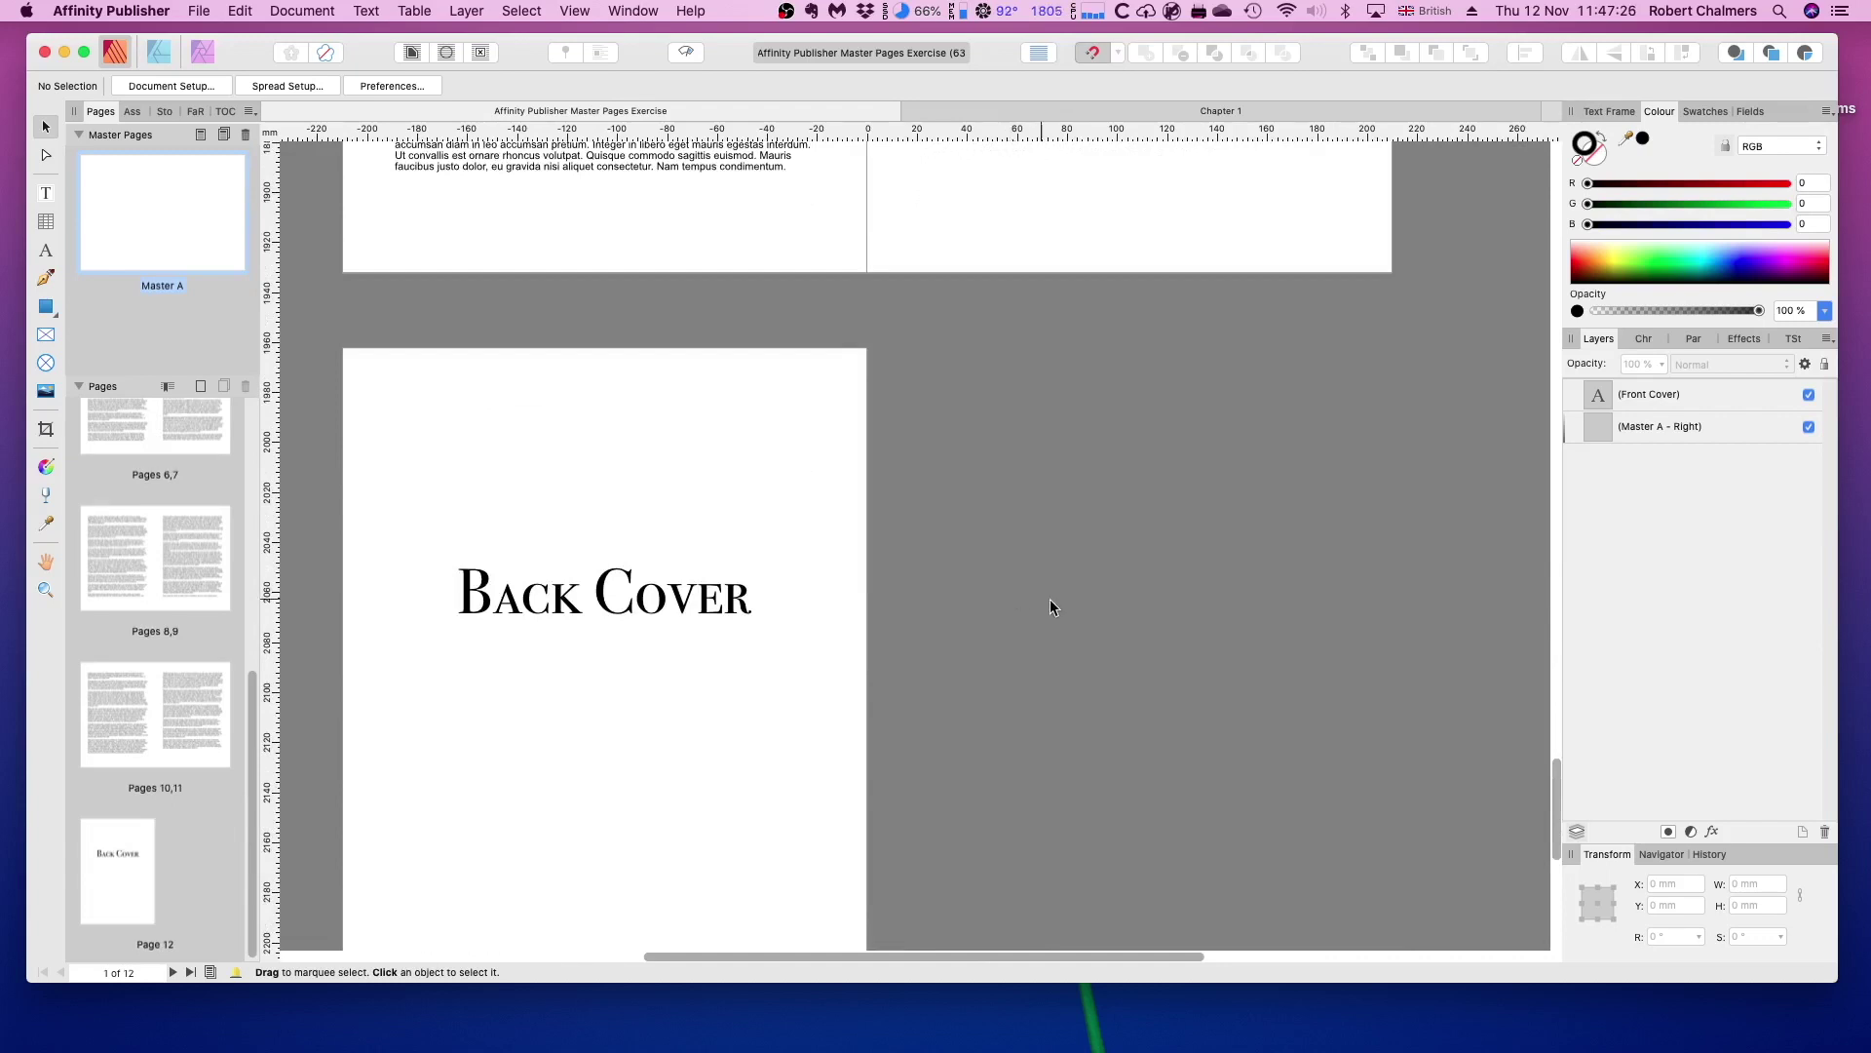
drag(1557, 793, 1549, 239)
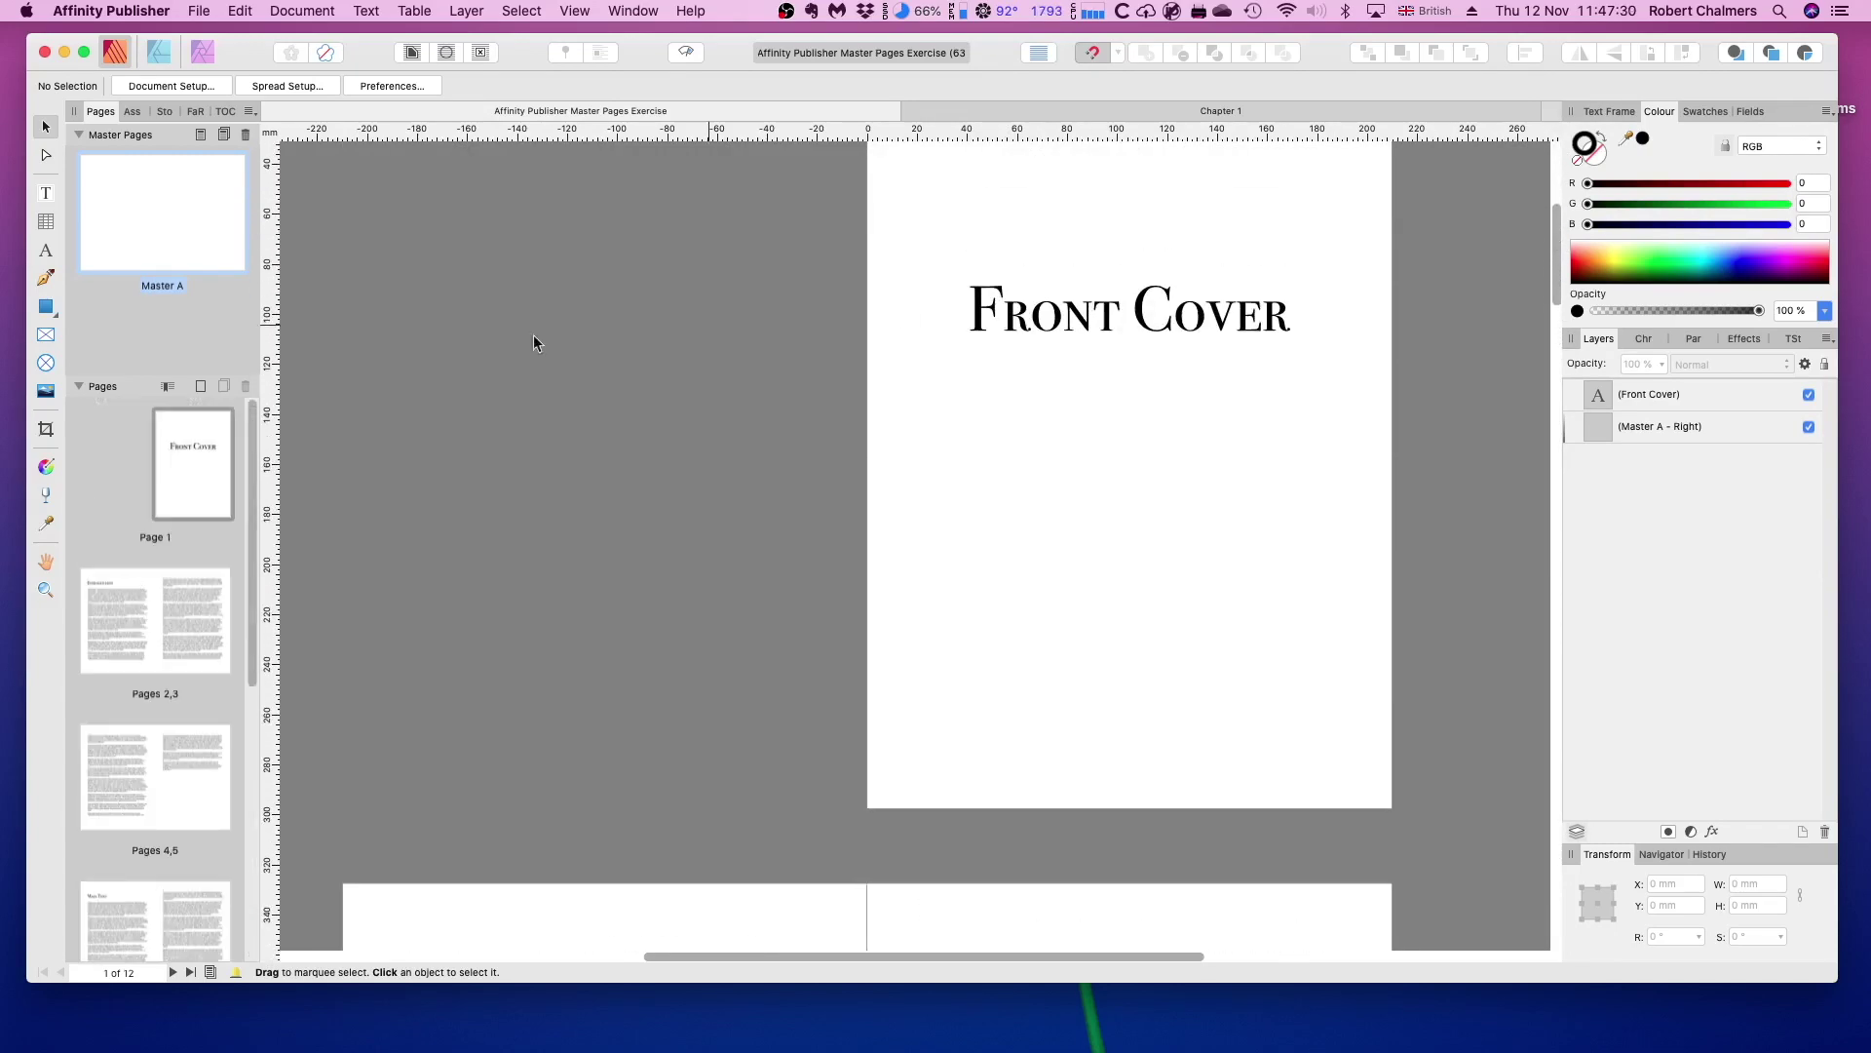
On Master A, draw a full-height rectangle about 18 mm wide along the left page's outer edge
double_click(131, 219)
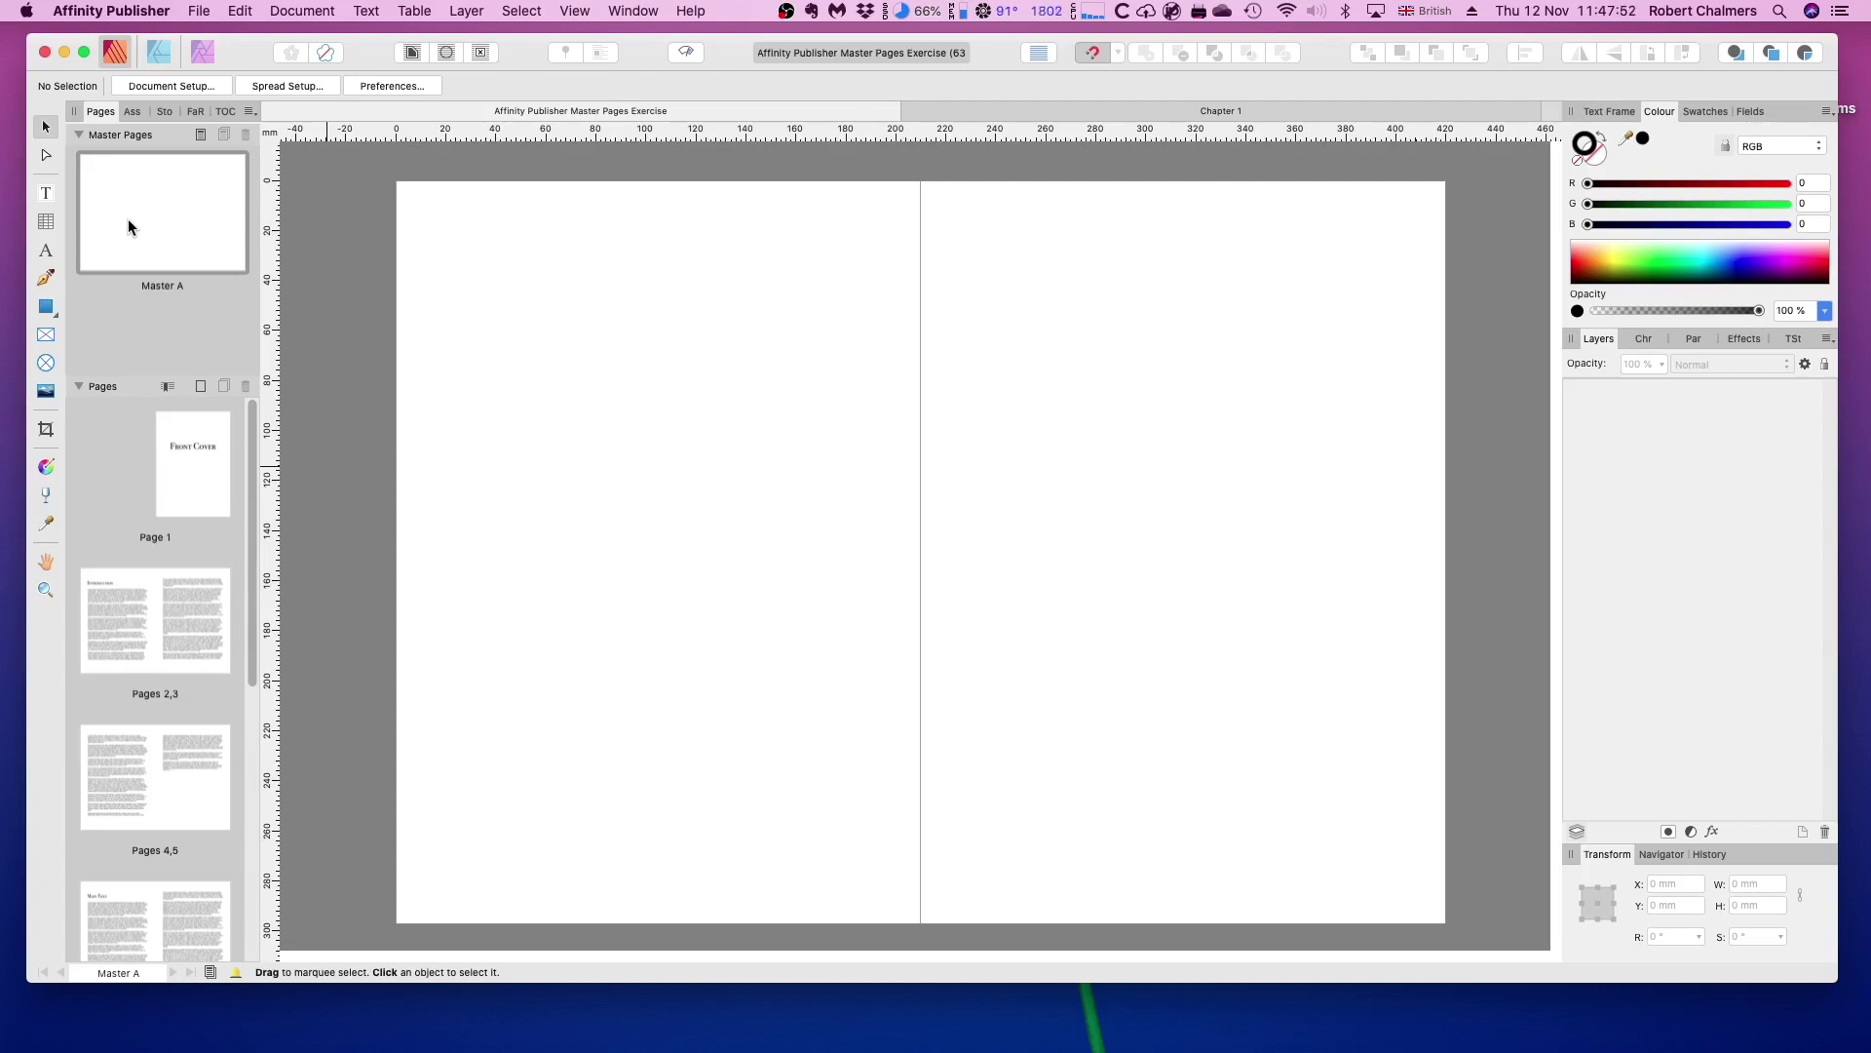
key(m)
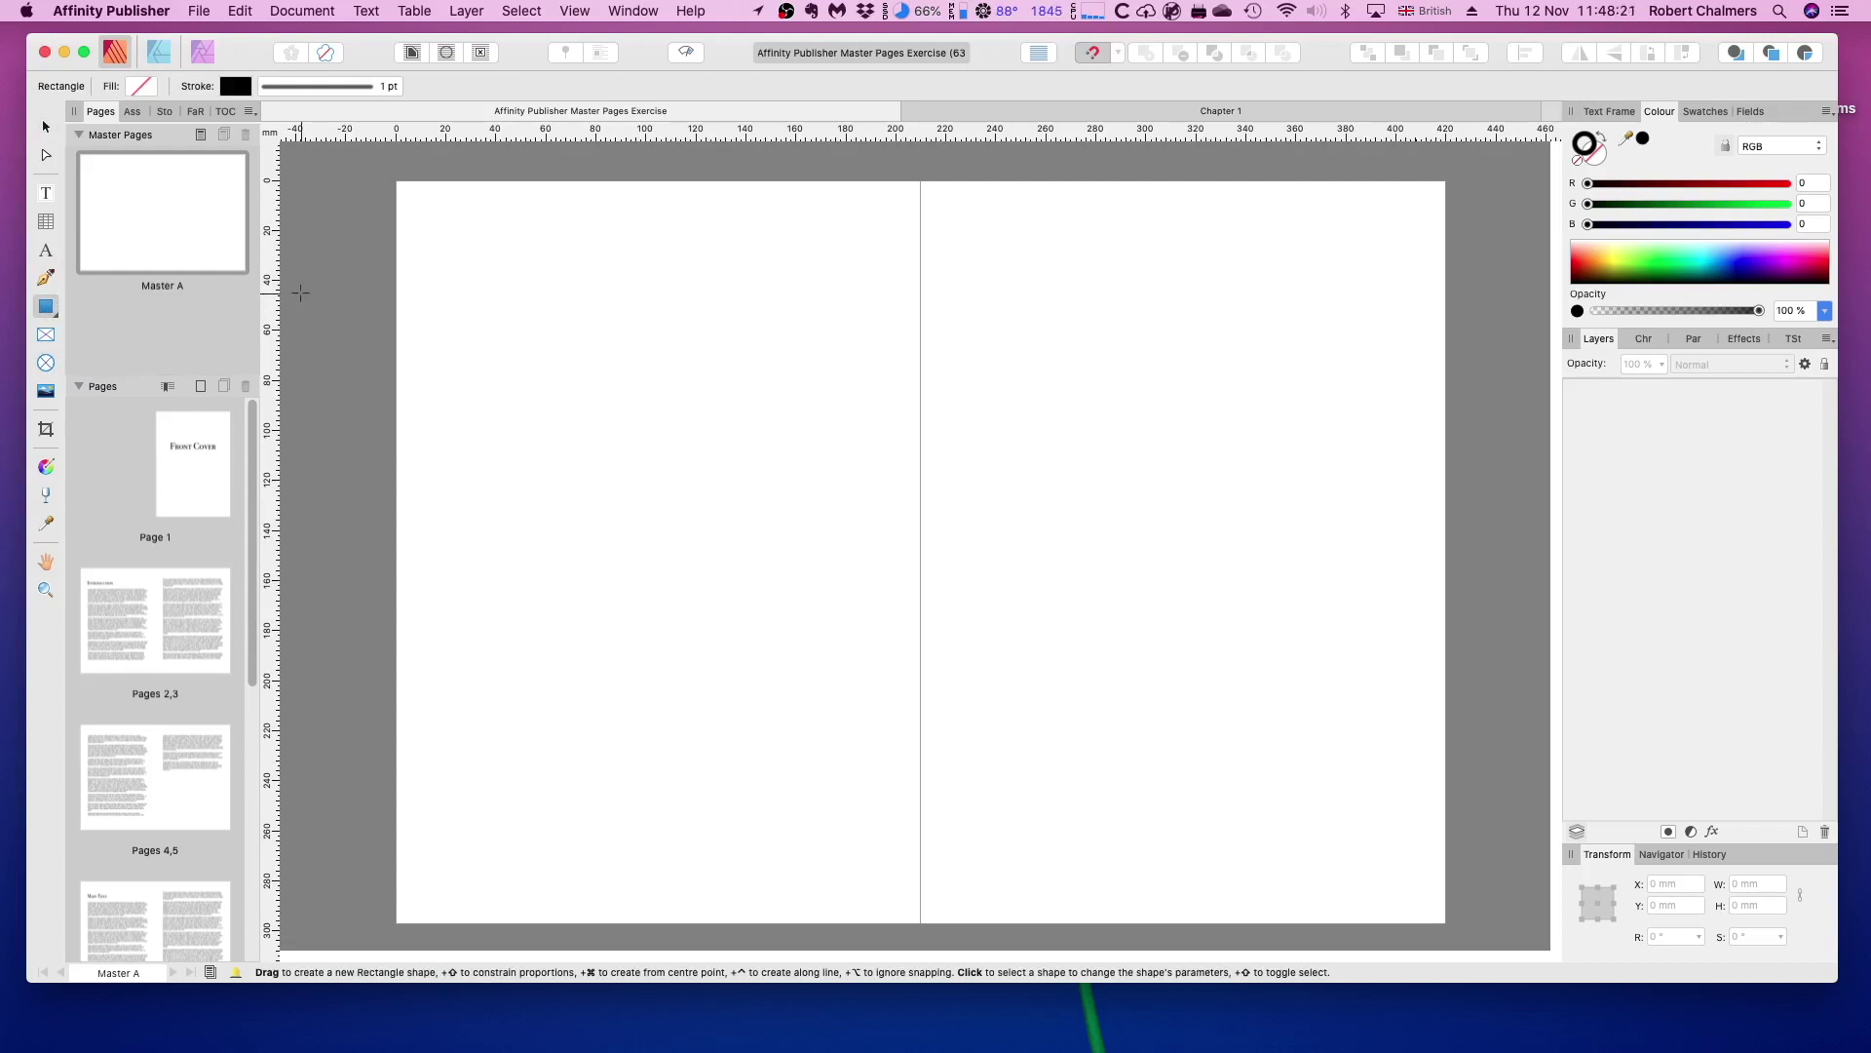
drag(396, 180, 440, 921)
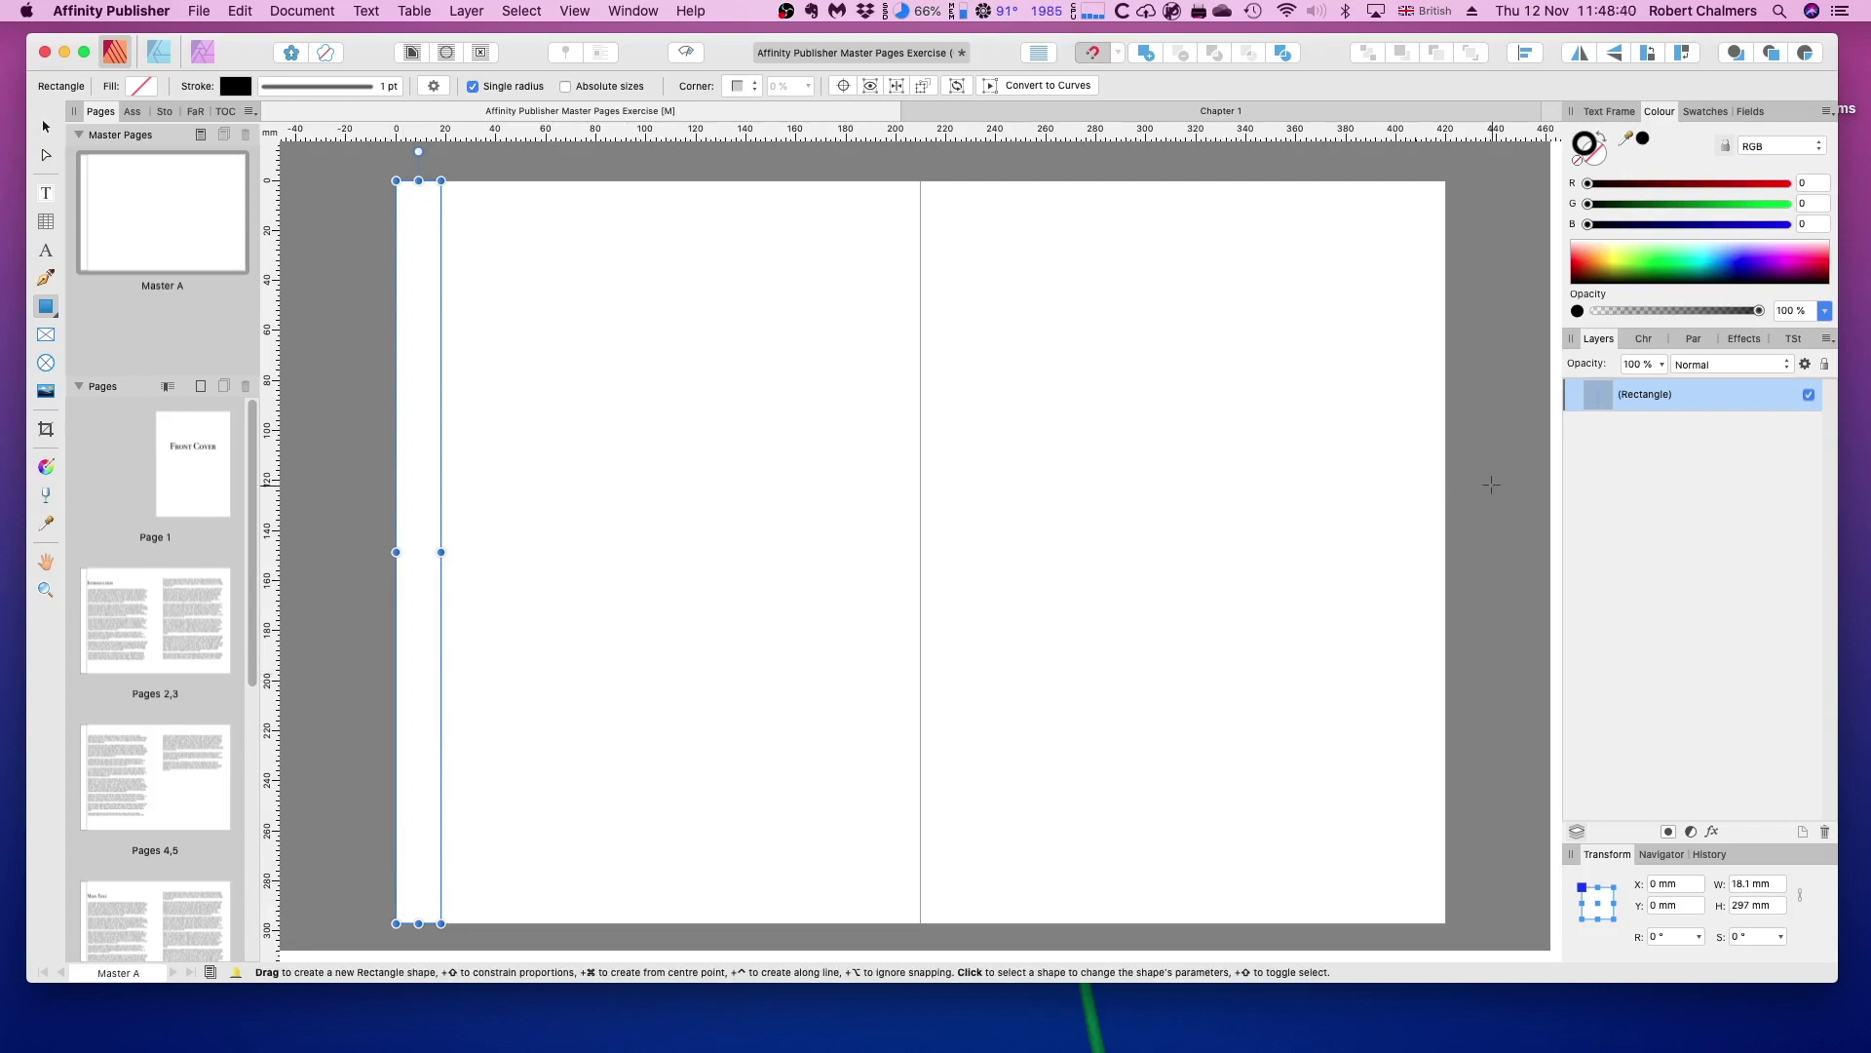
Give the rectangle a light cyan stroke (RGB 156, 252, 255) and a light cyan fill (RGB 168, 249, 255)
click(1705, 257)
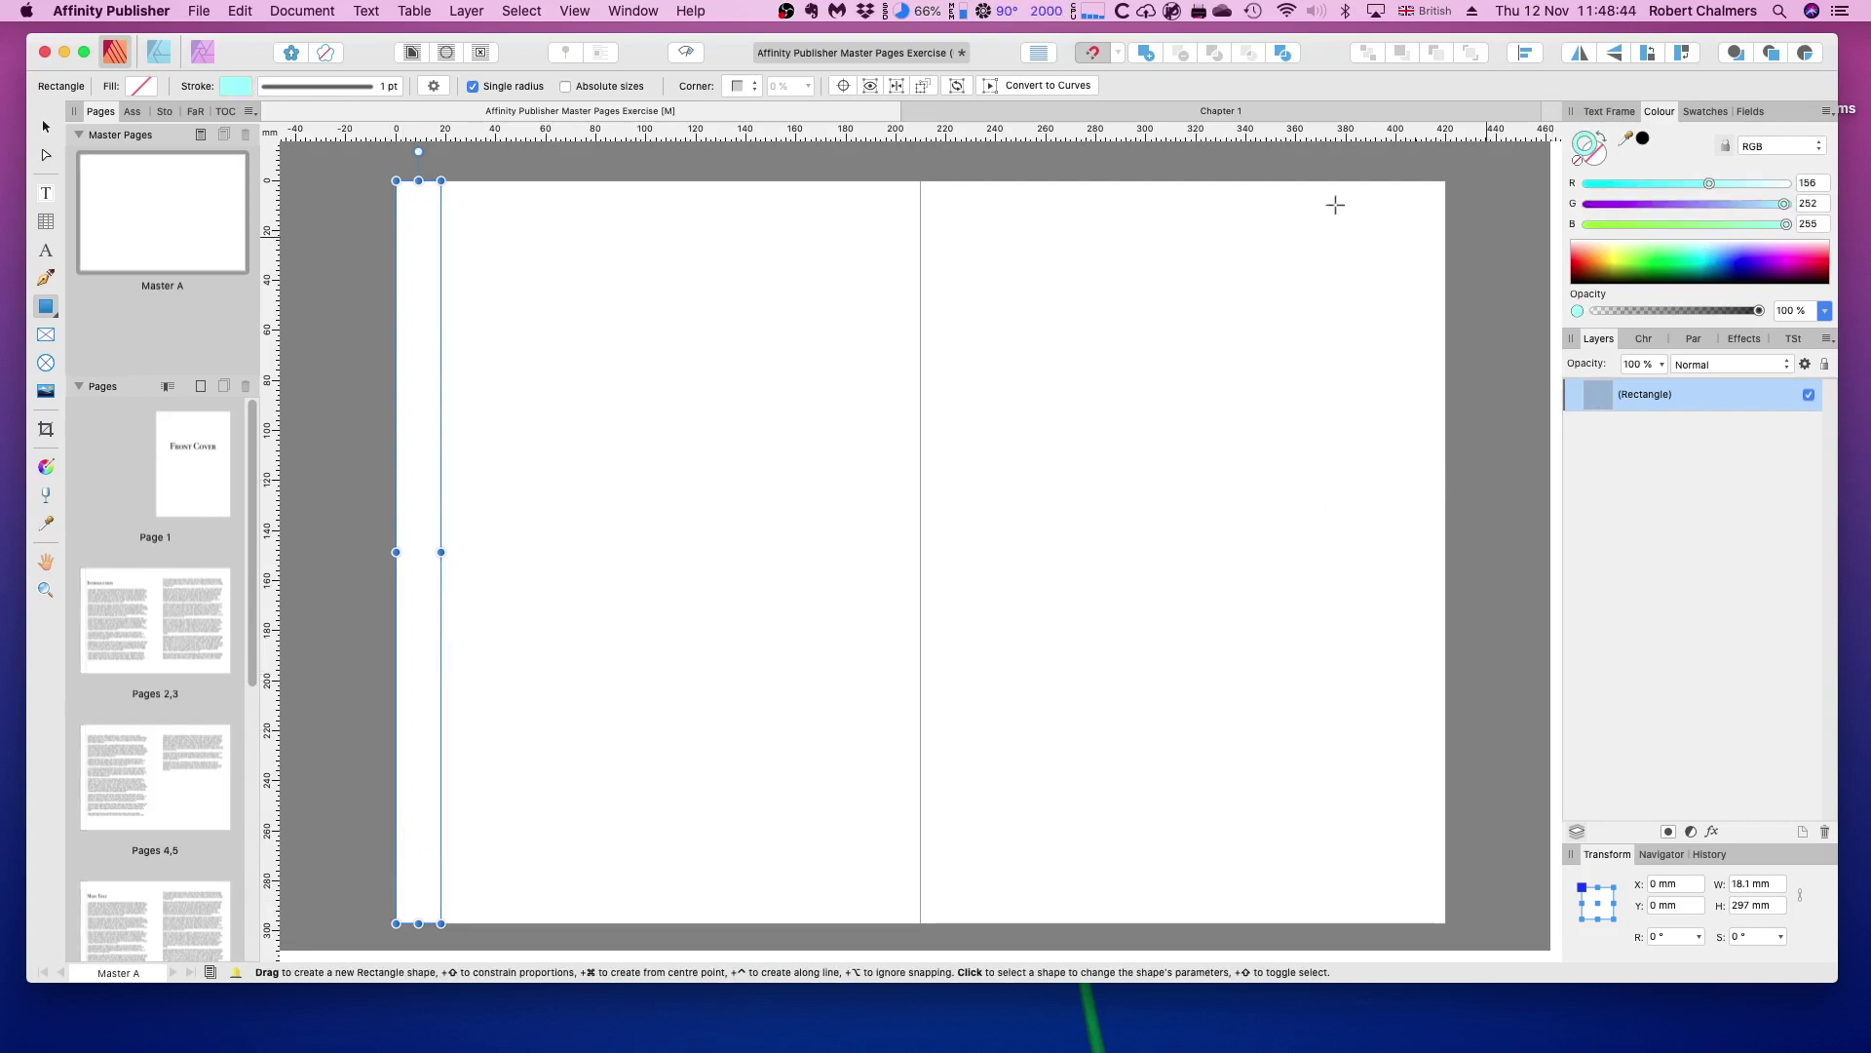
click(140, 86)
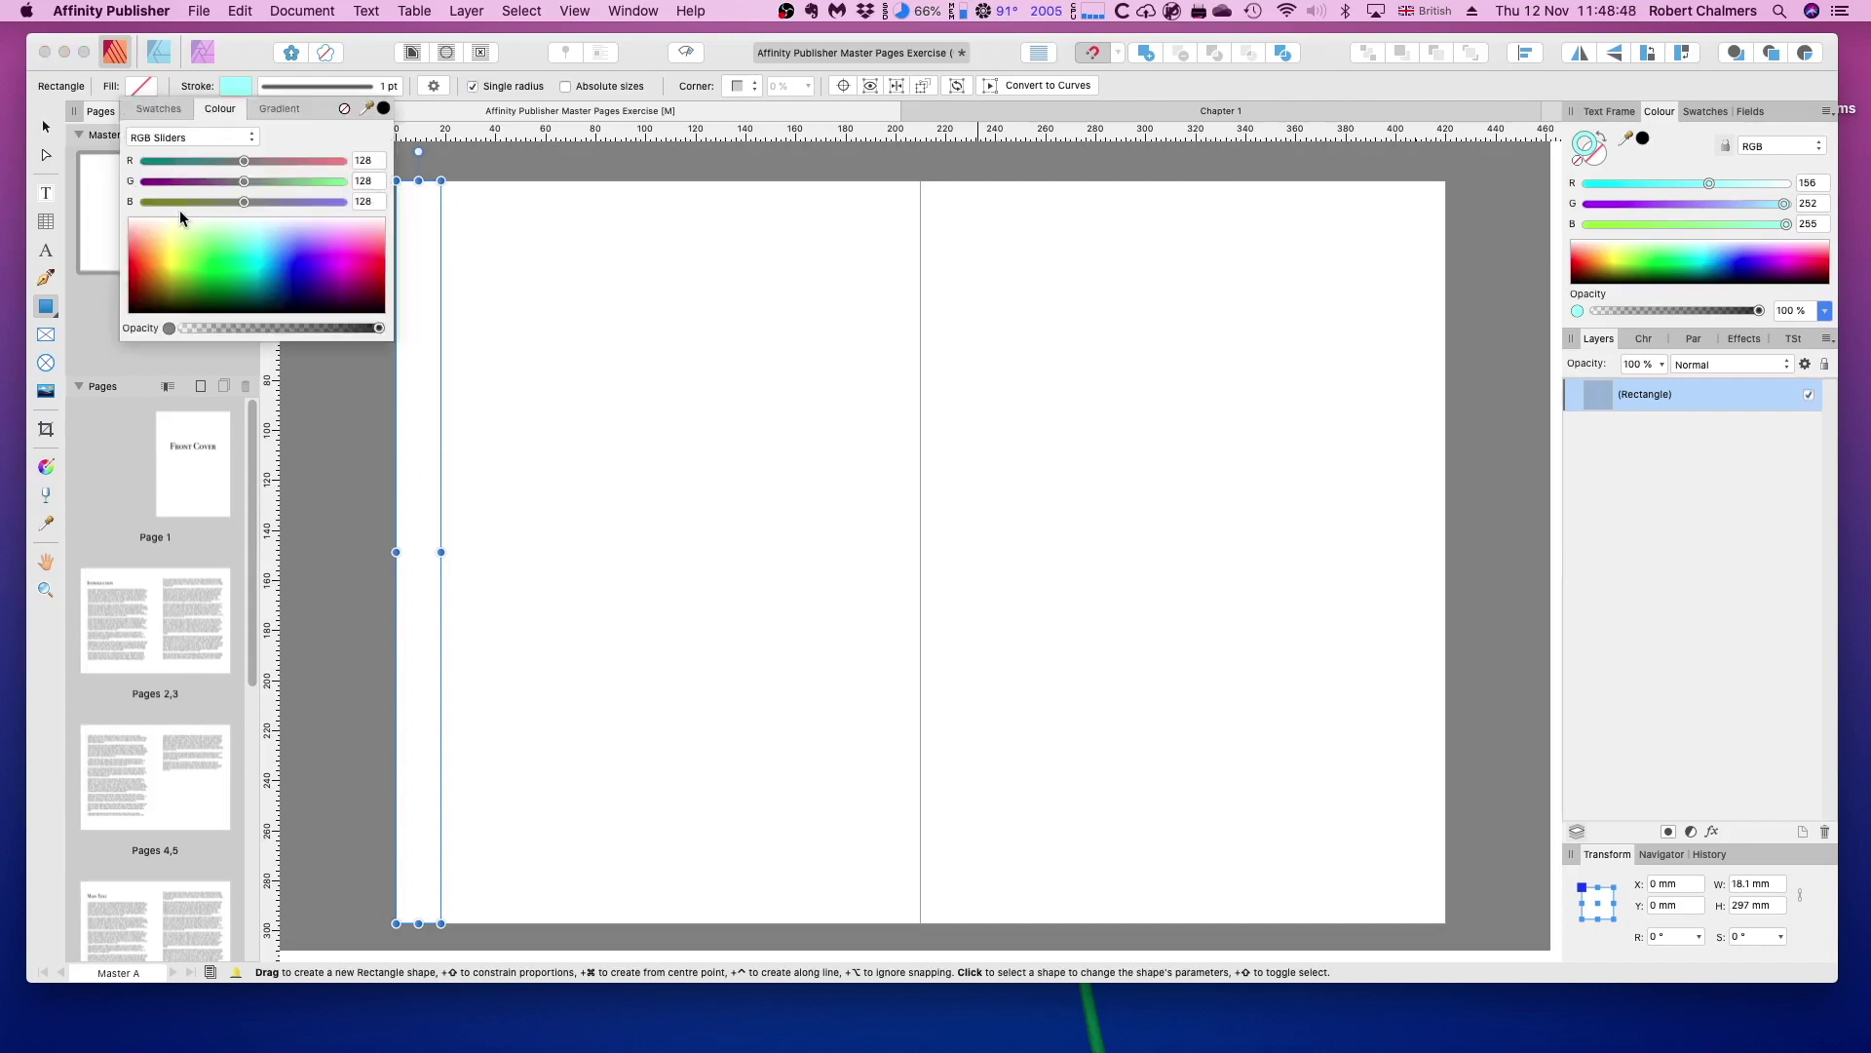
click(259, 231)
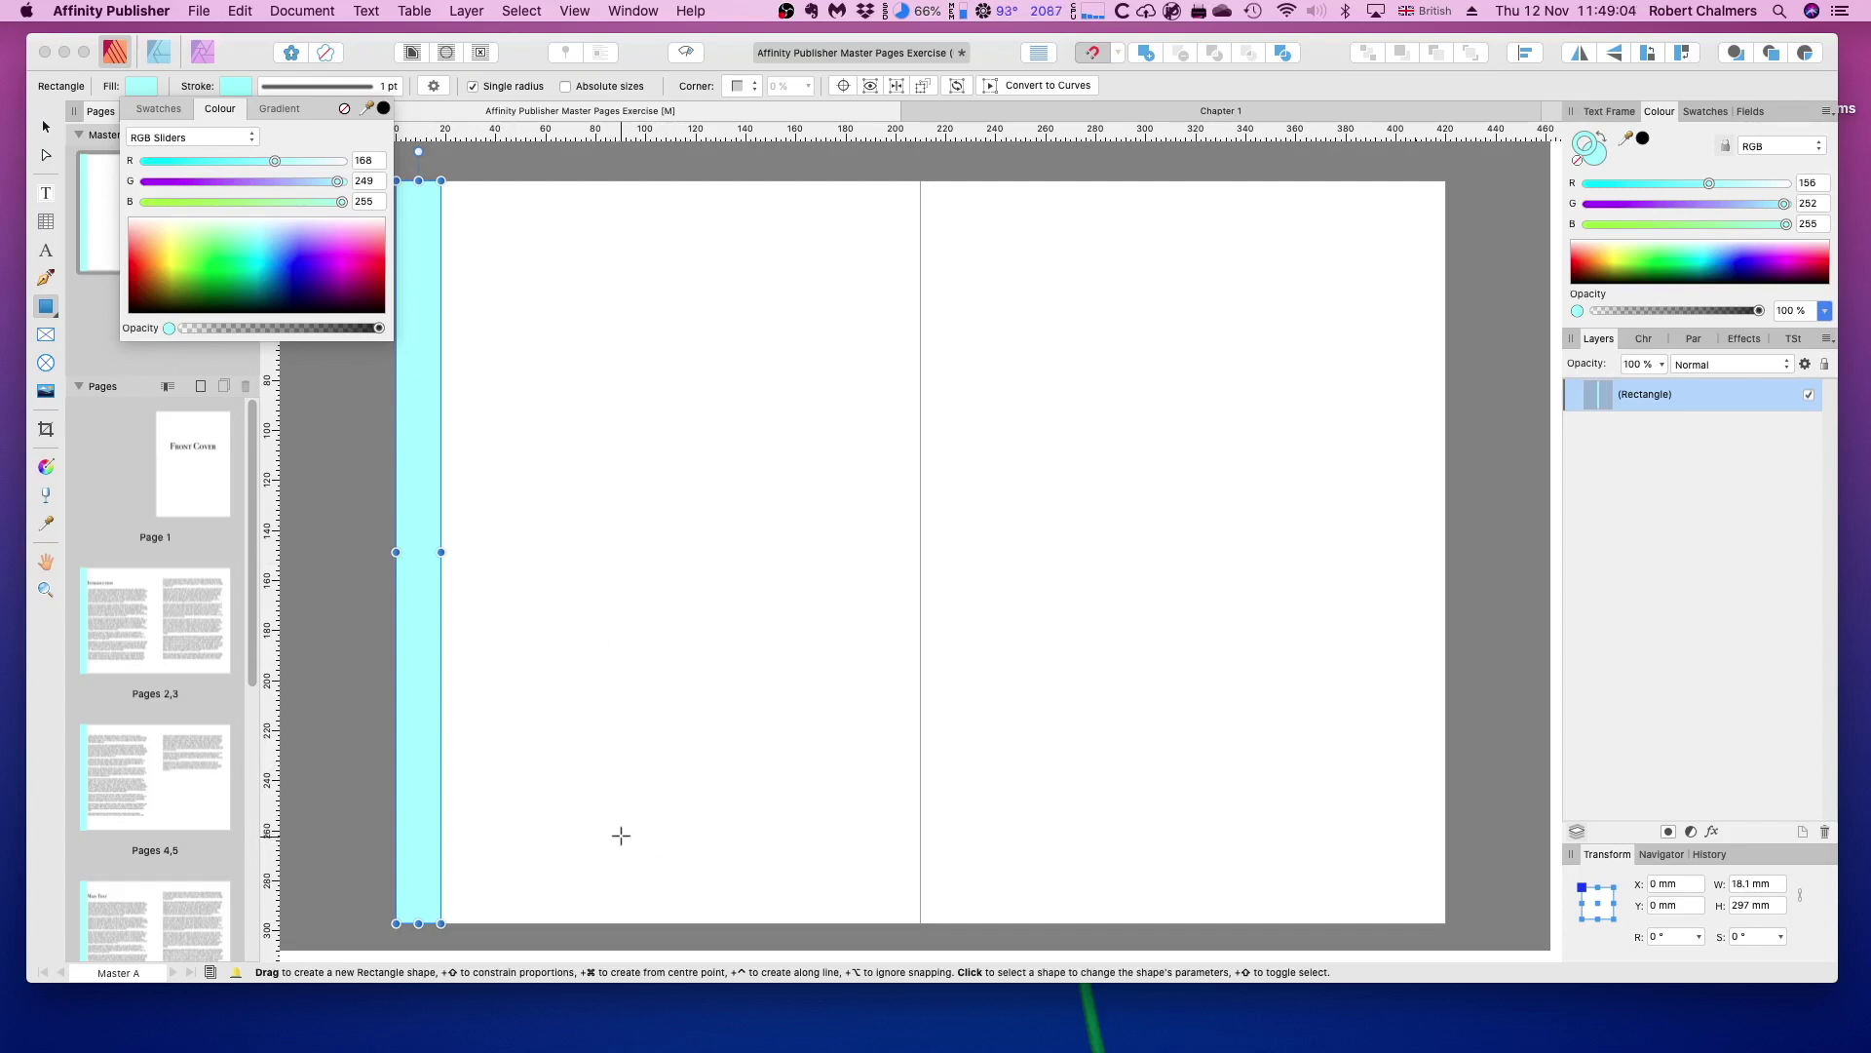
mouse_move(250, 542)
mouse_down()
mouse_move(254, 780)
mouse_move(259, 538)
mouse_up()
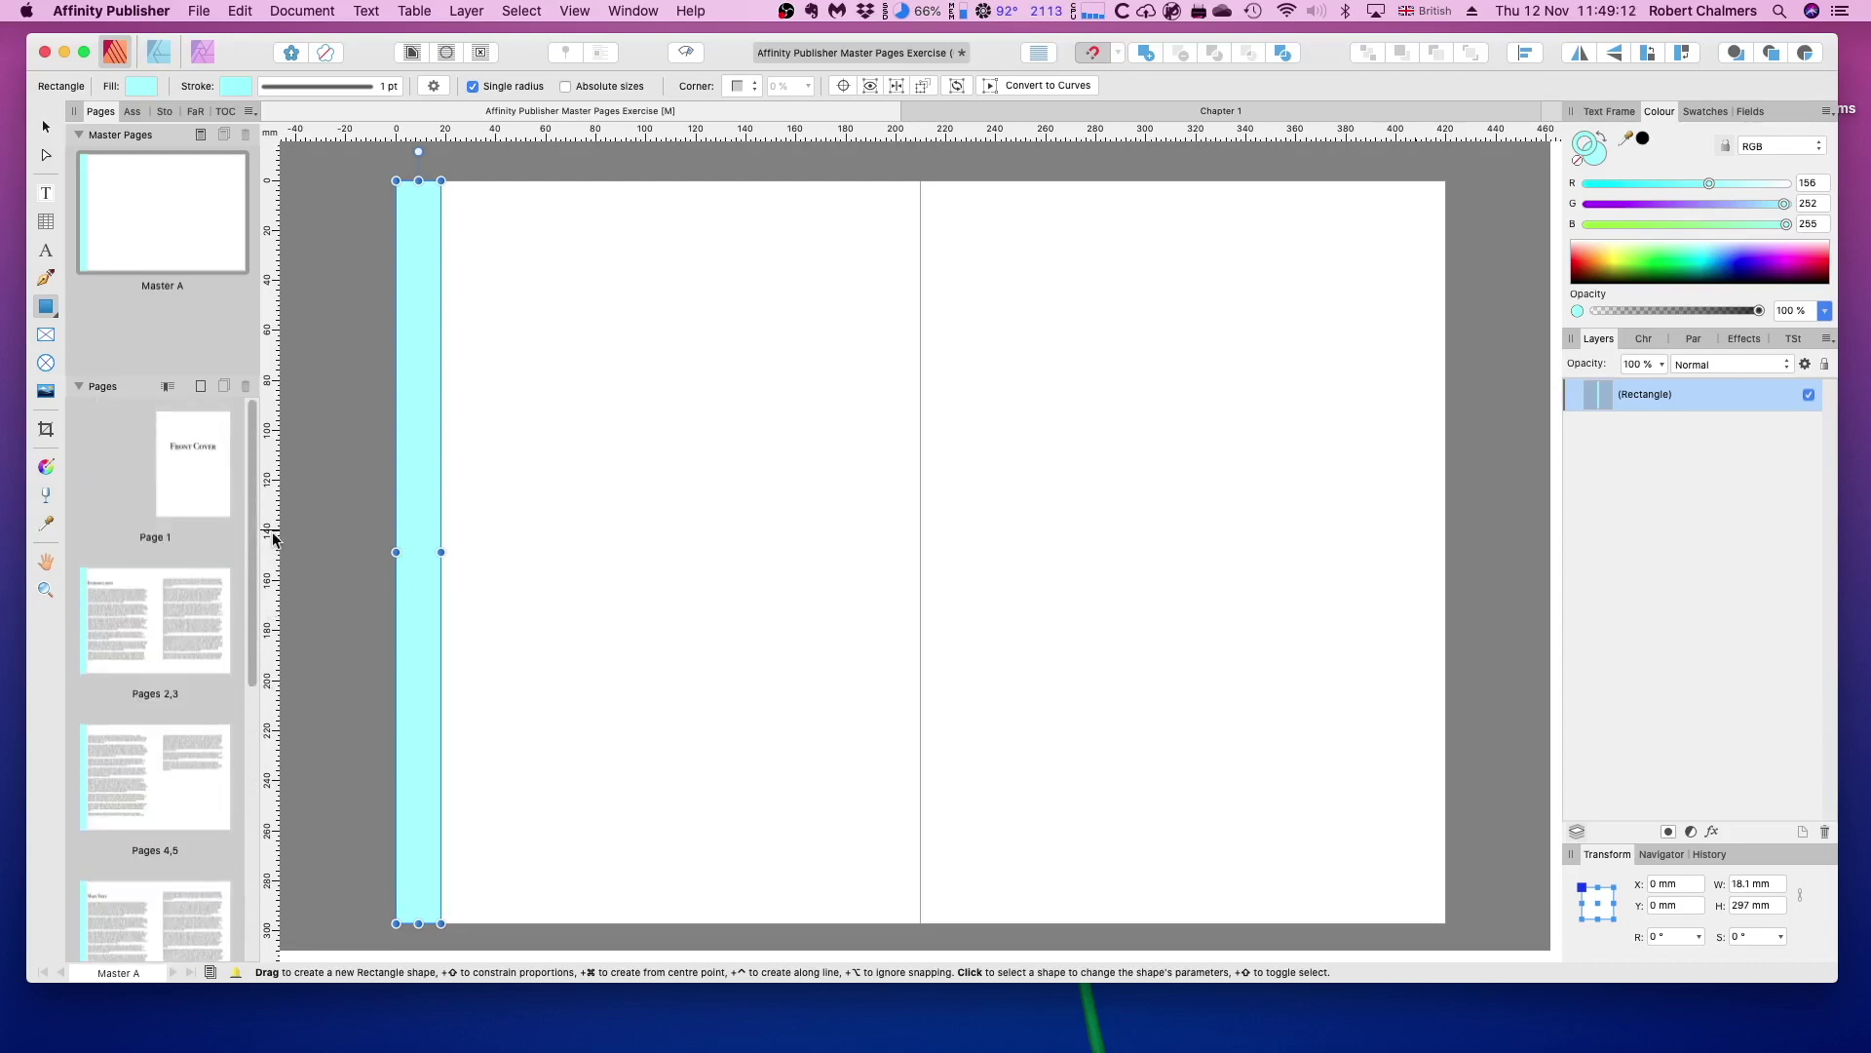
Check the master's edge band on the spread of pages 2 and 3 and the spreads after it
double_click(158, 627)
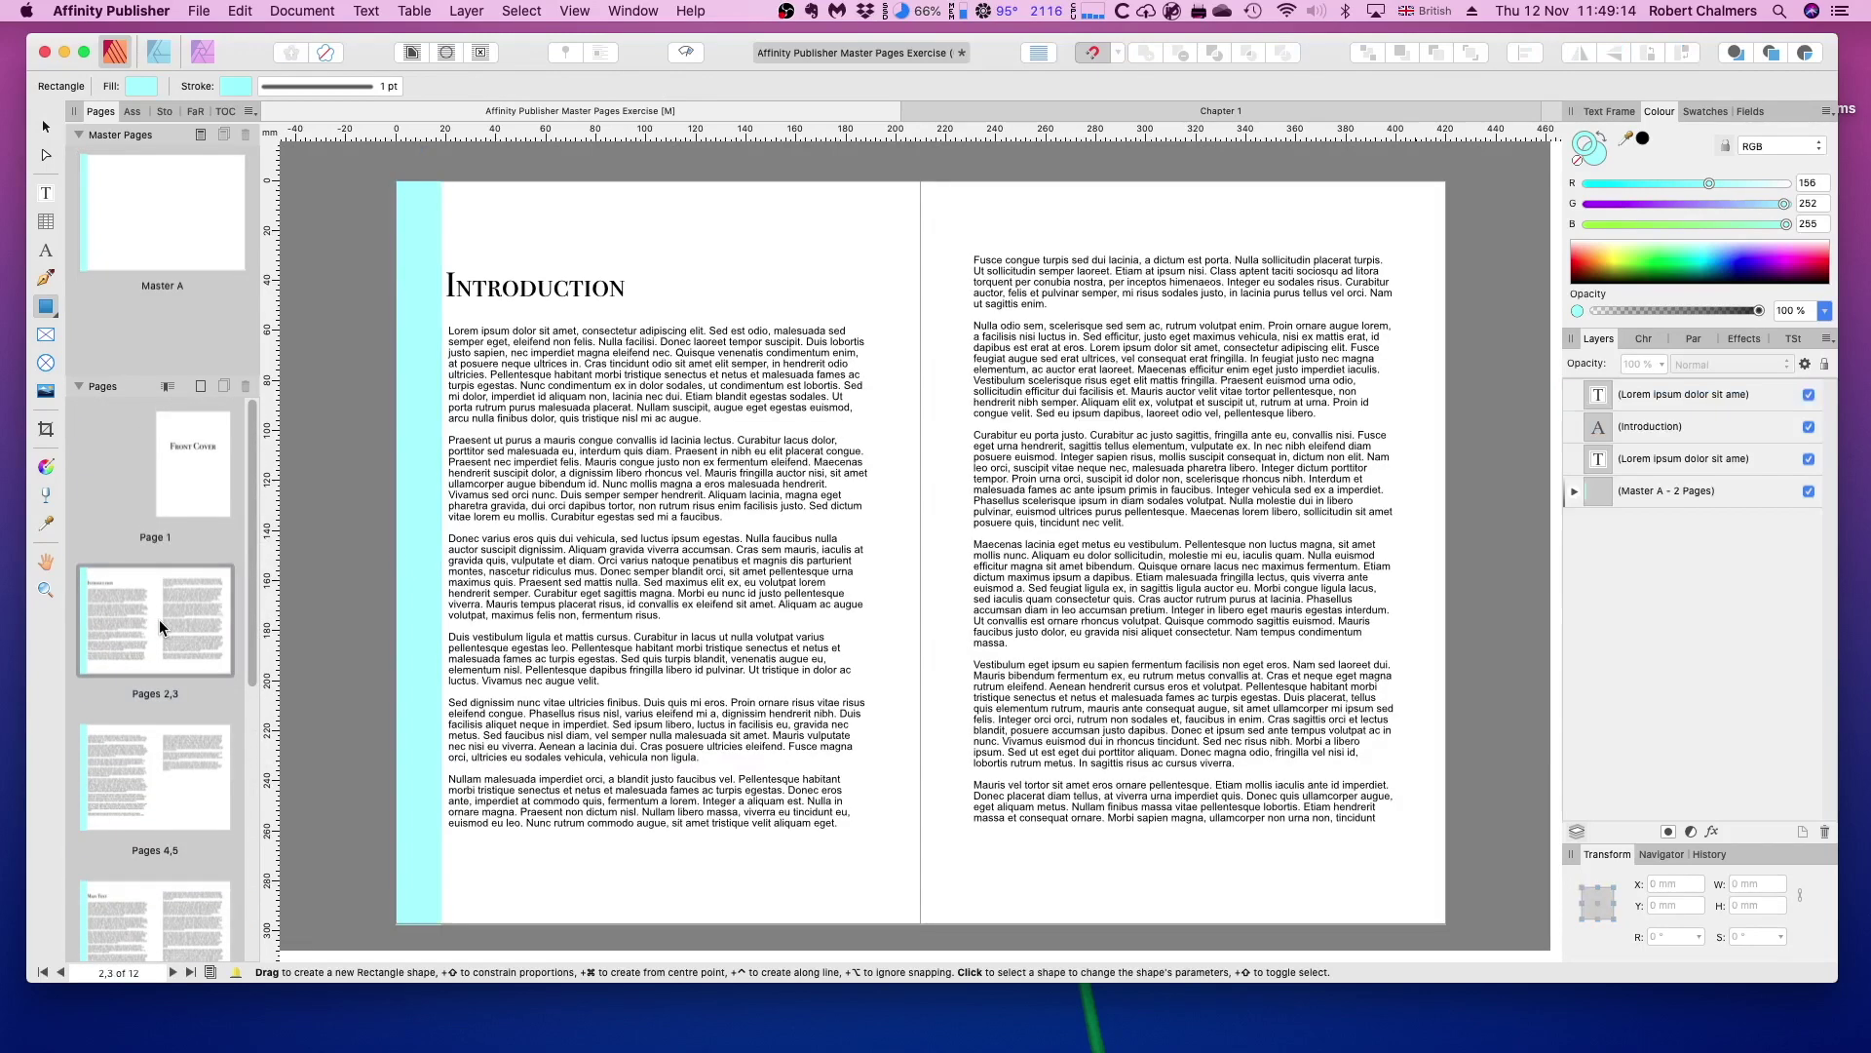
scroll(890, 681, down, 5)
scroll(897, 709, down, 10)
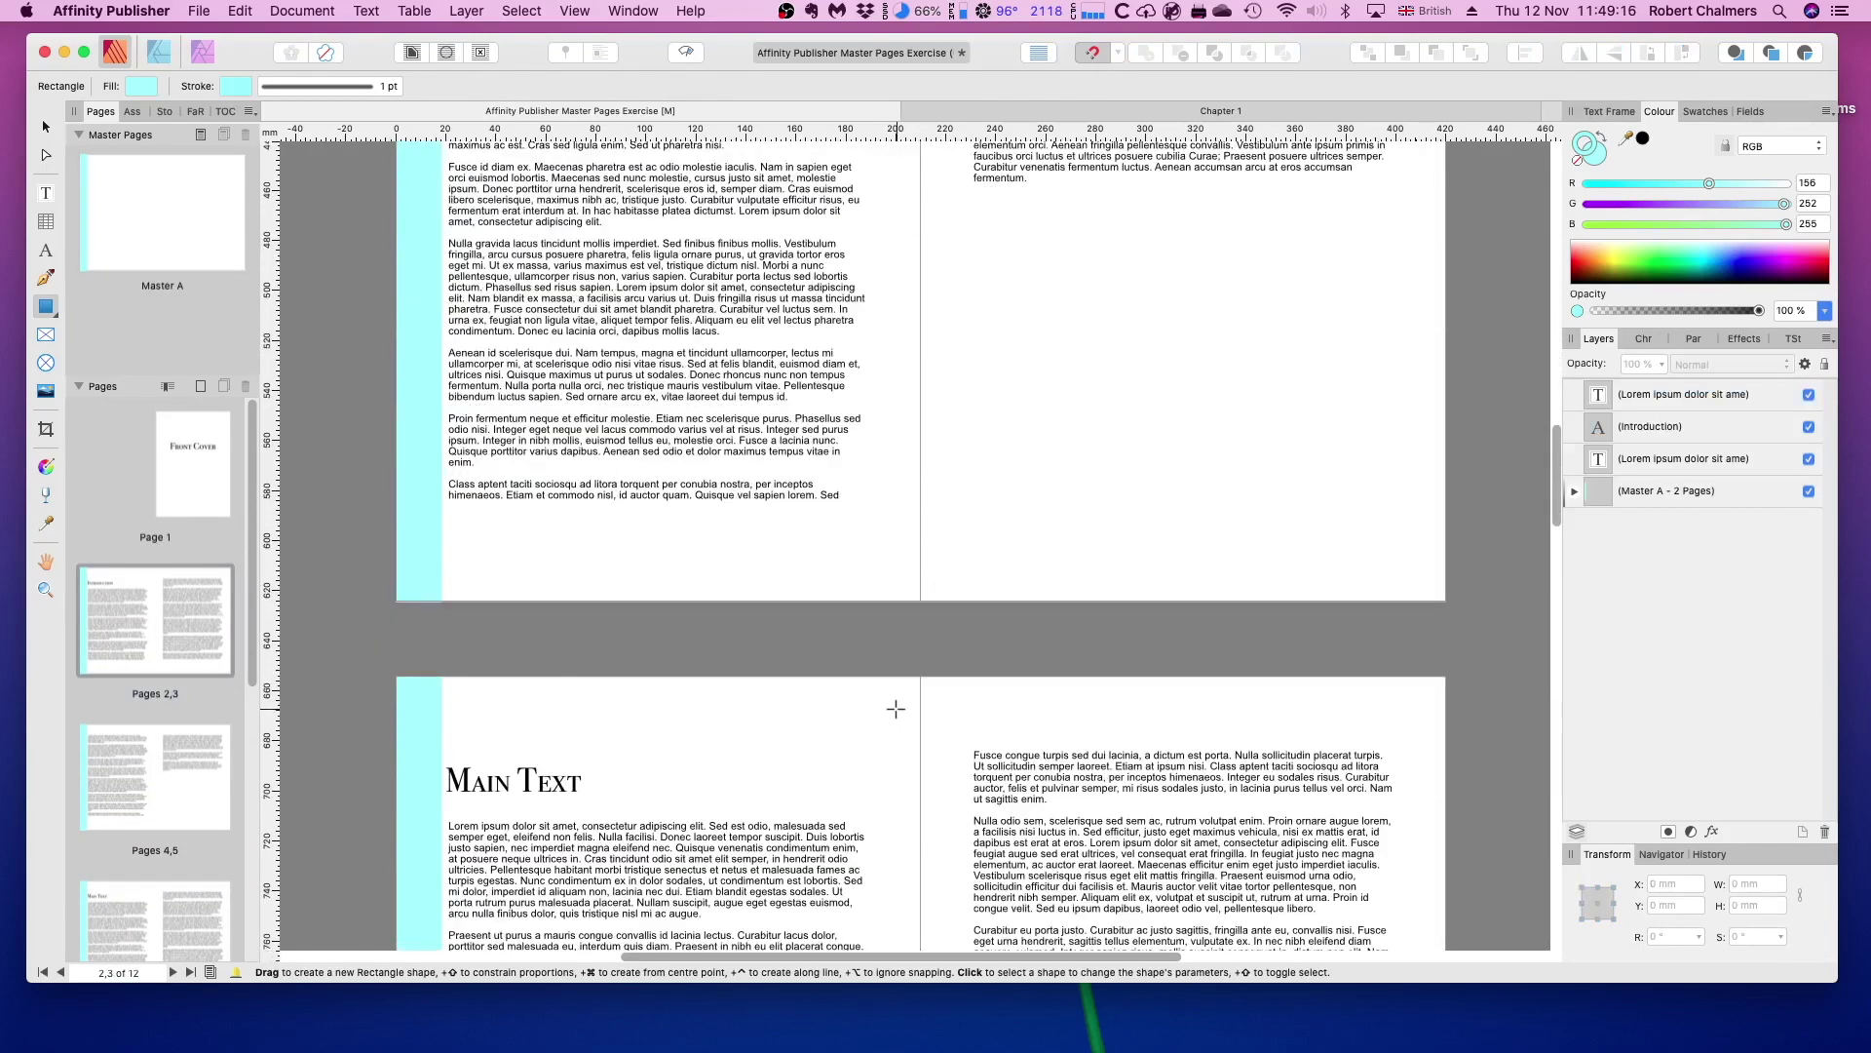
scroll(889, 738, up, 10)
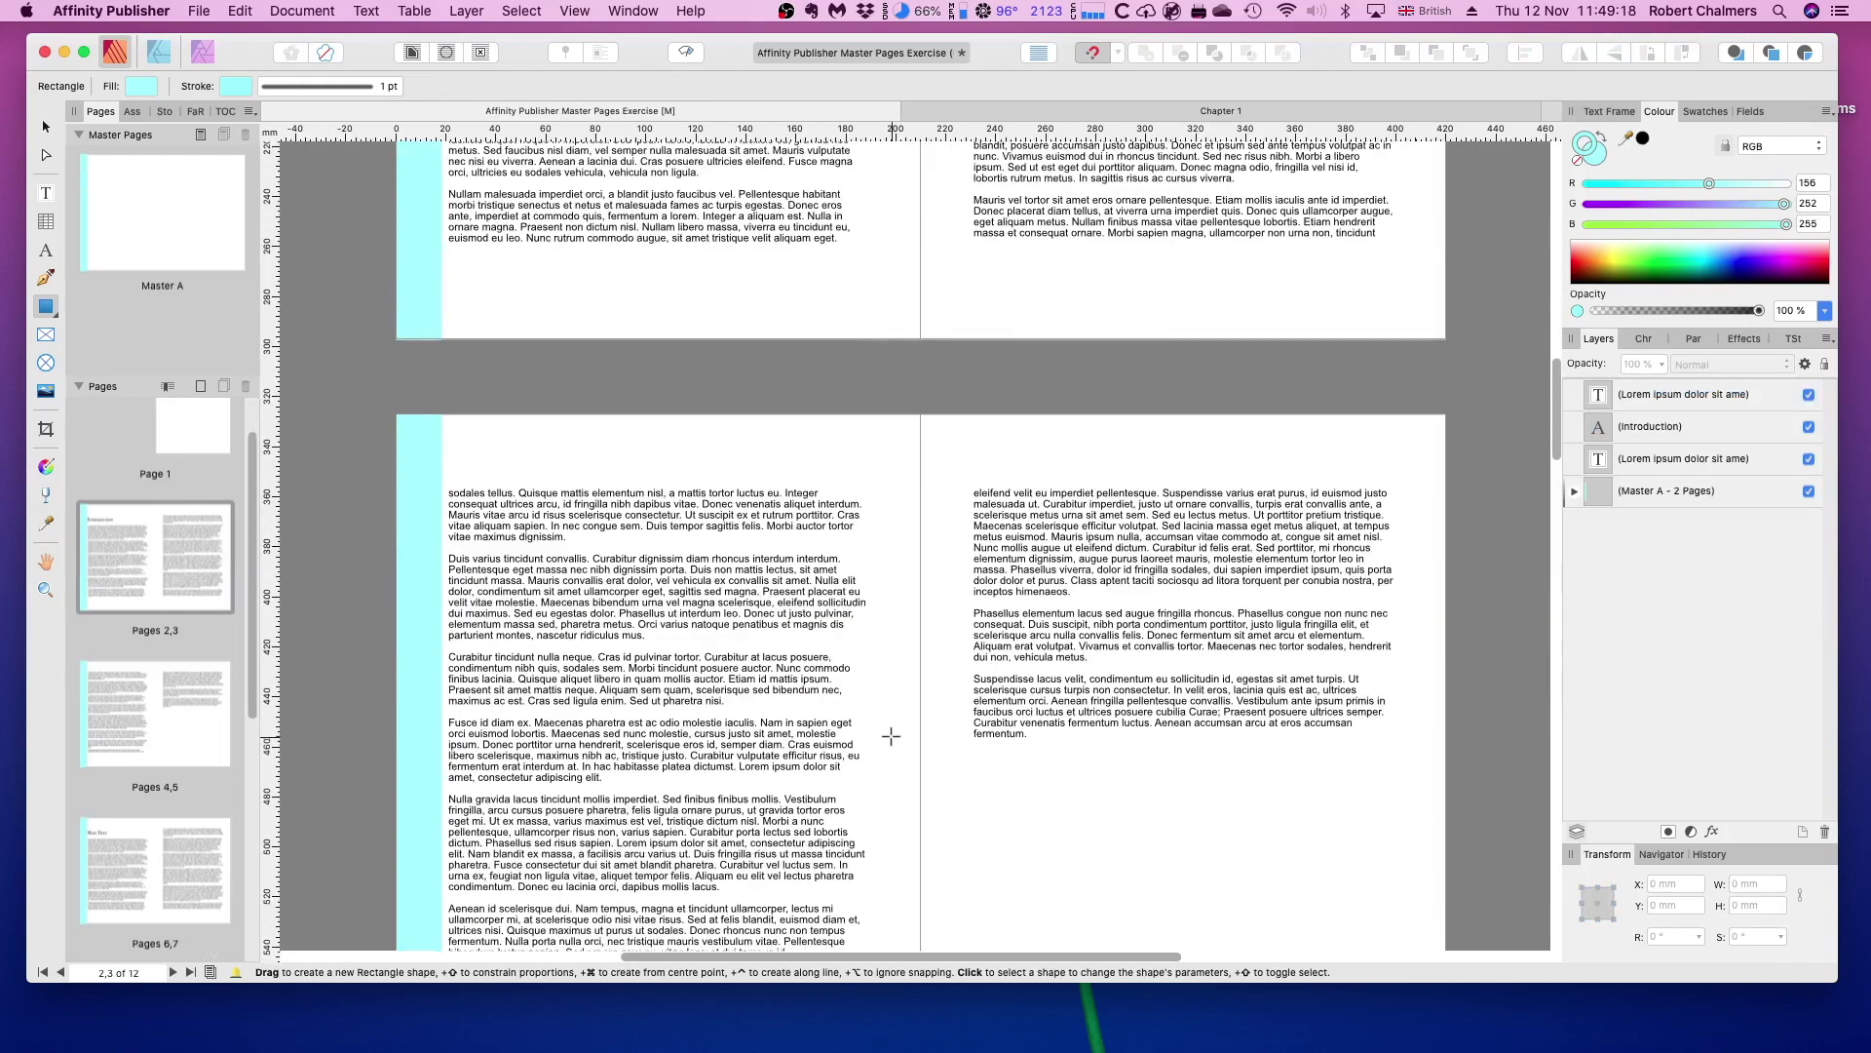
Change the fill of Master A's edge rectangle to violet-blue (RGB 122, 141, 255)
double_click(167, 202)
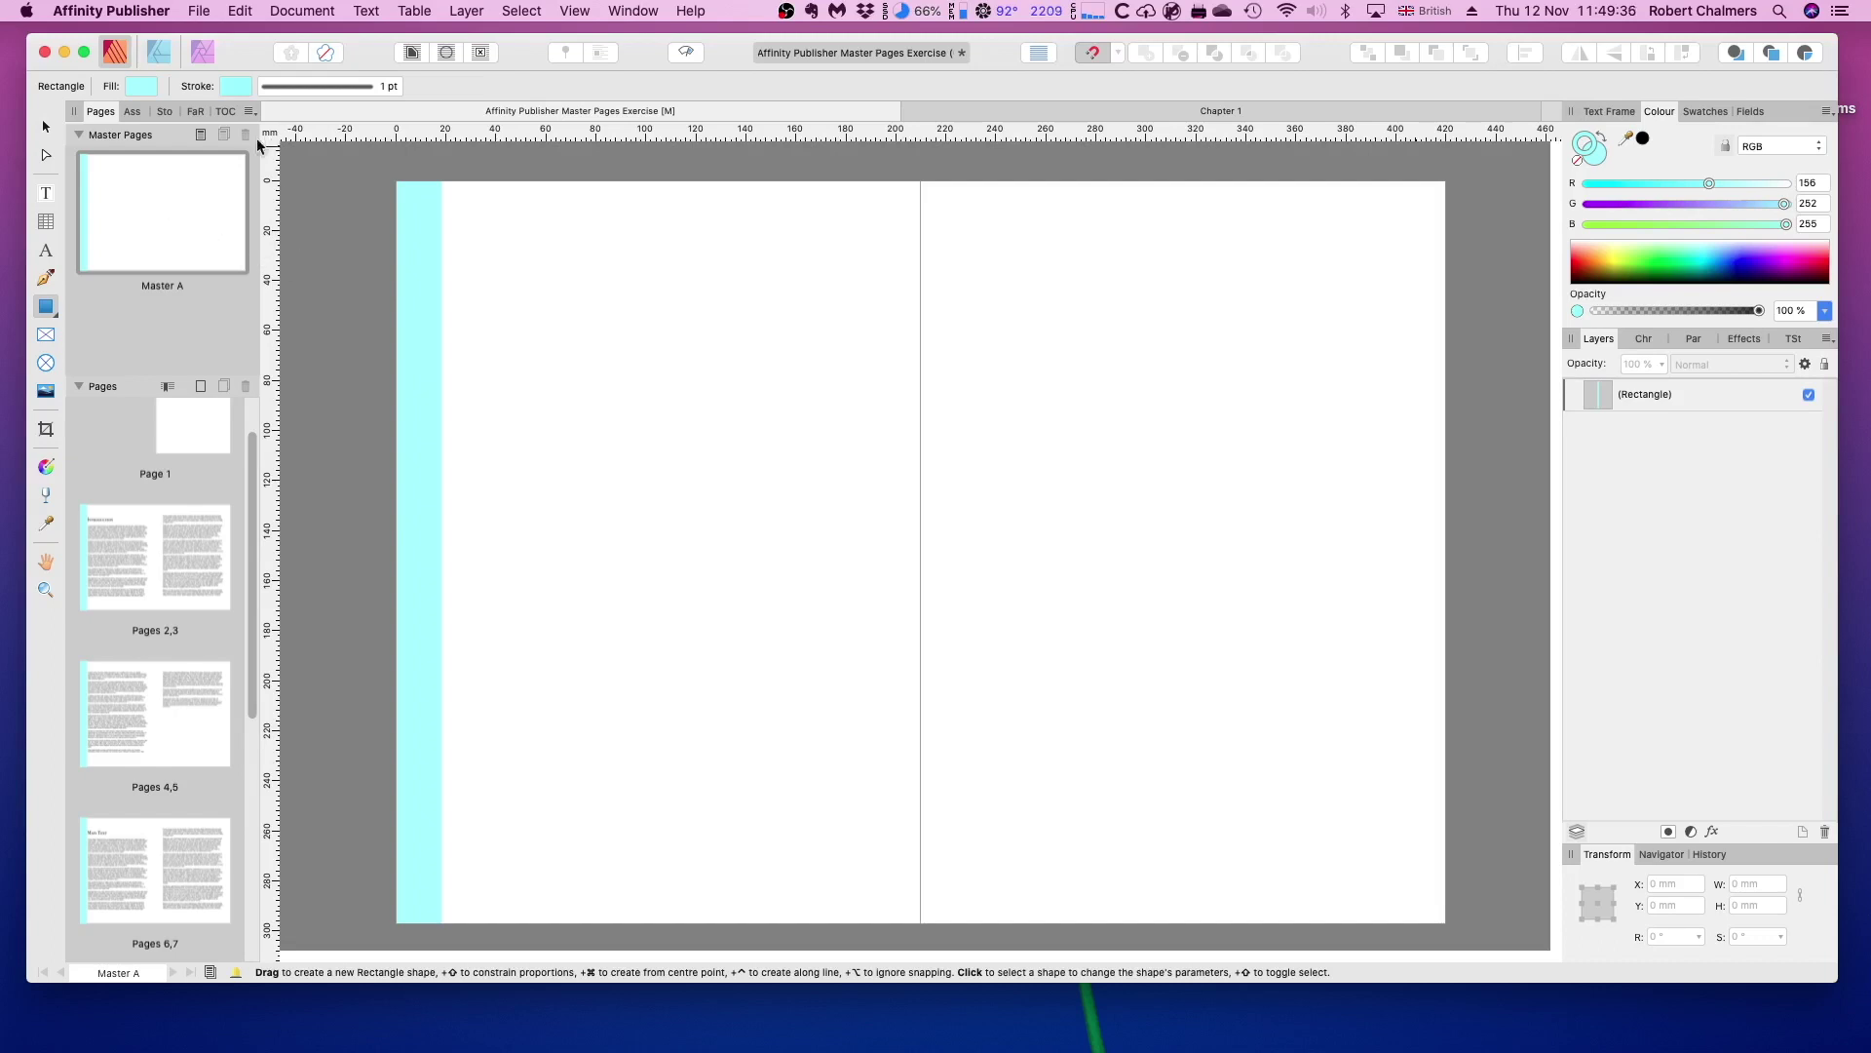
key(super+a)
click(139, 88)
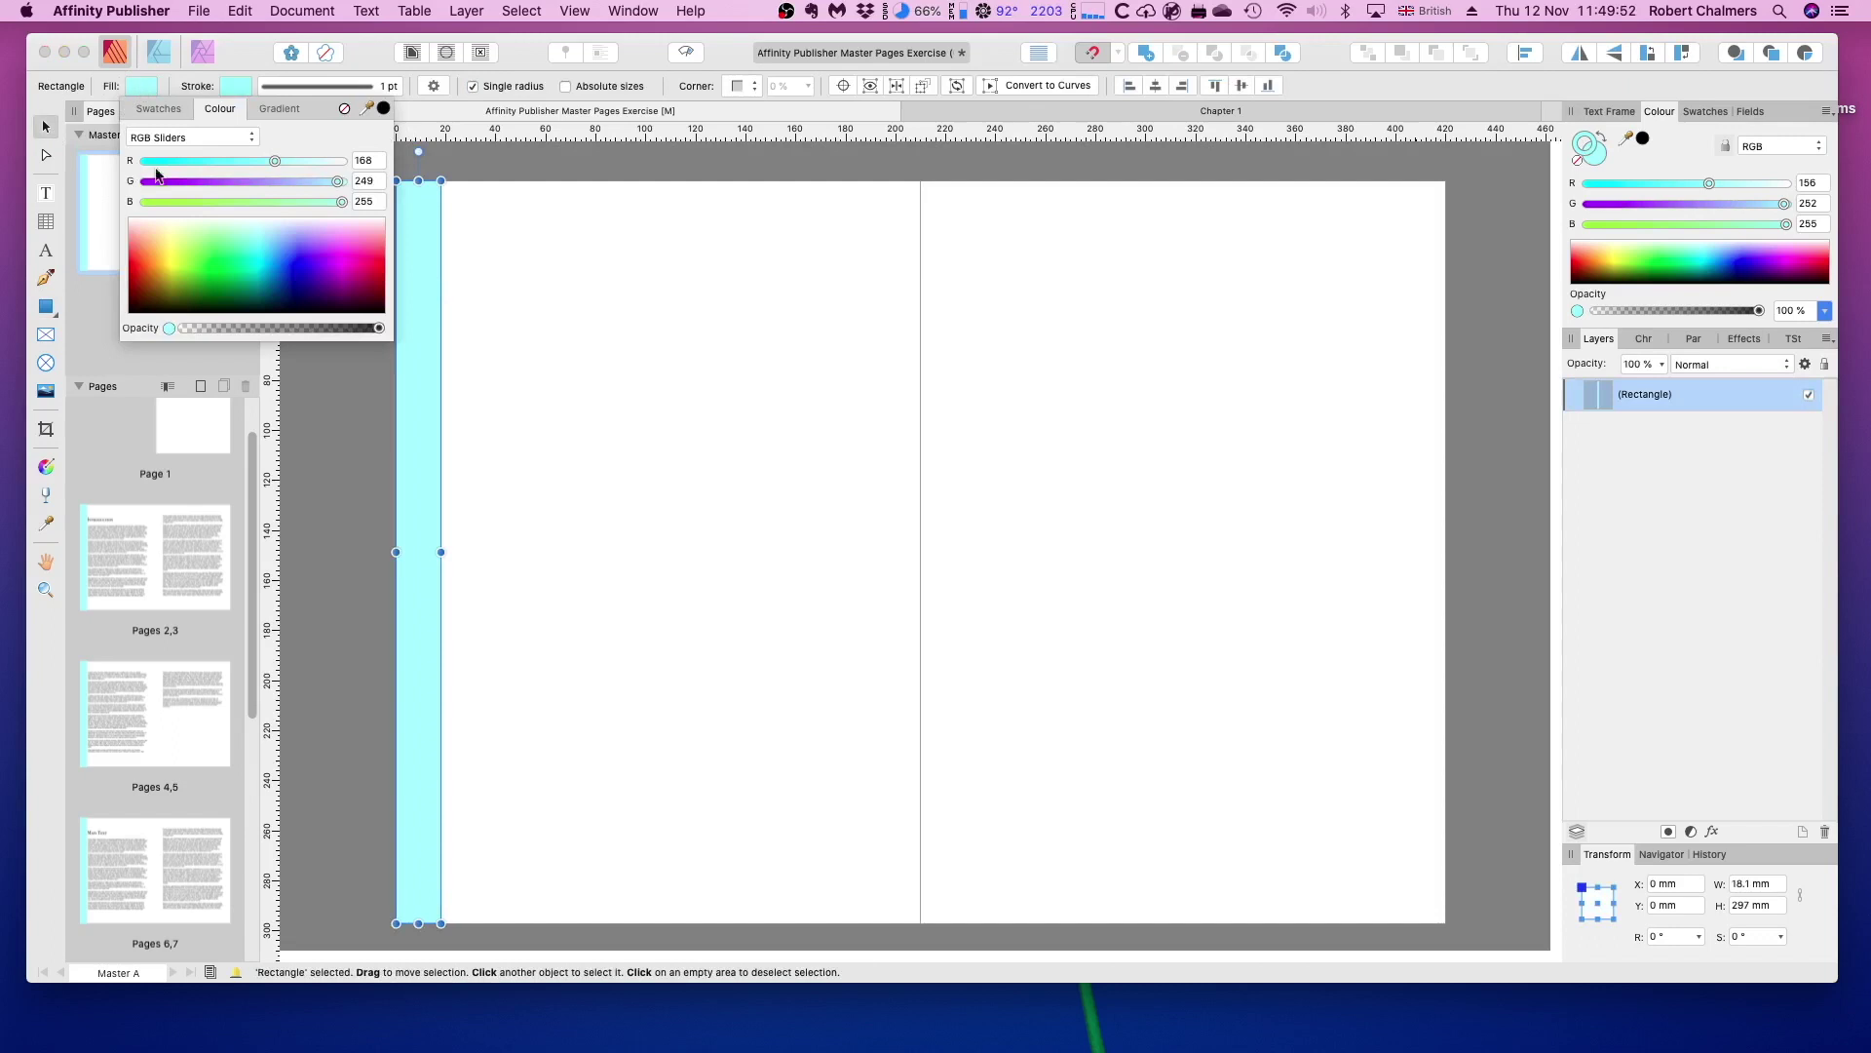
click(293, 246)
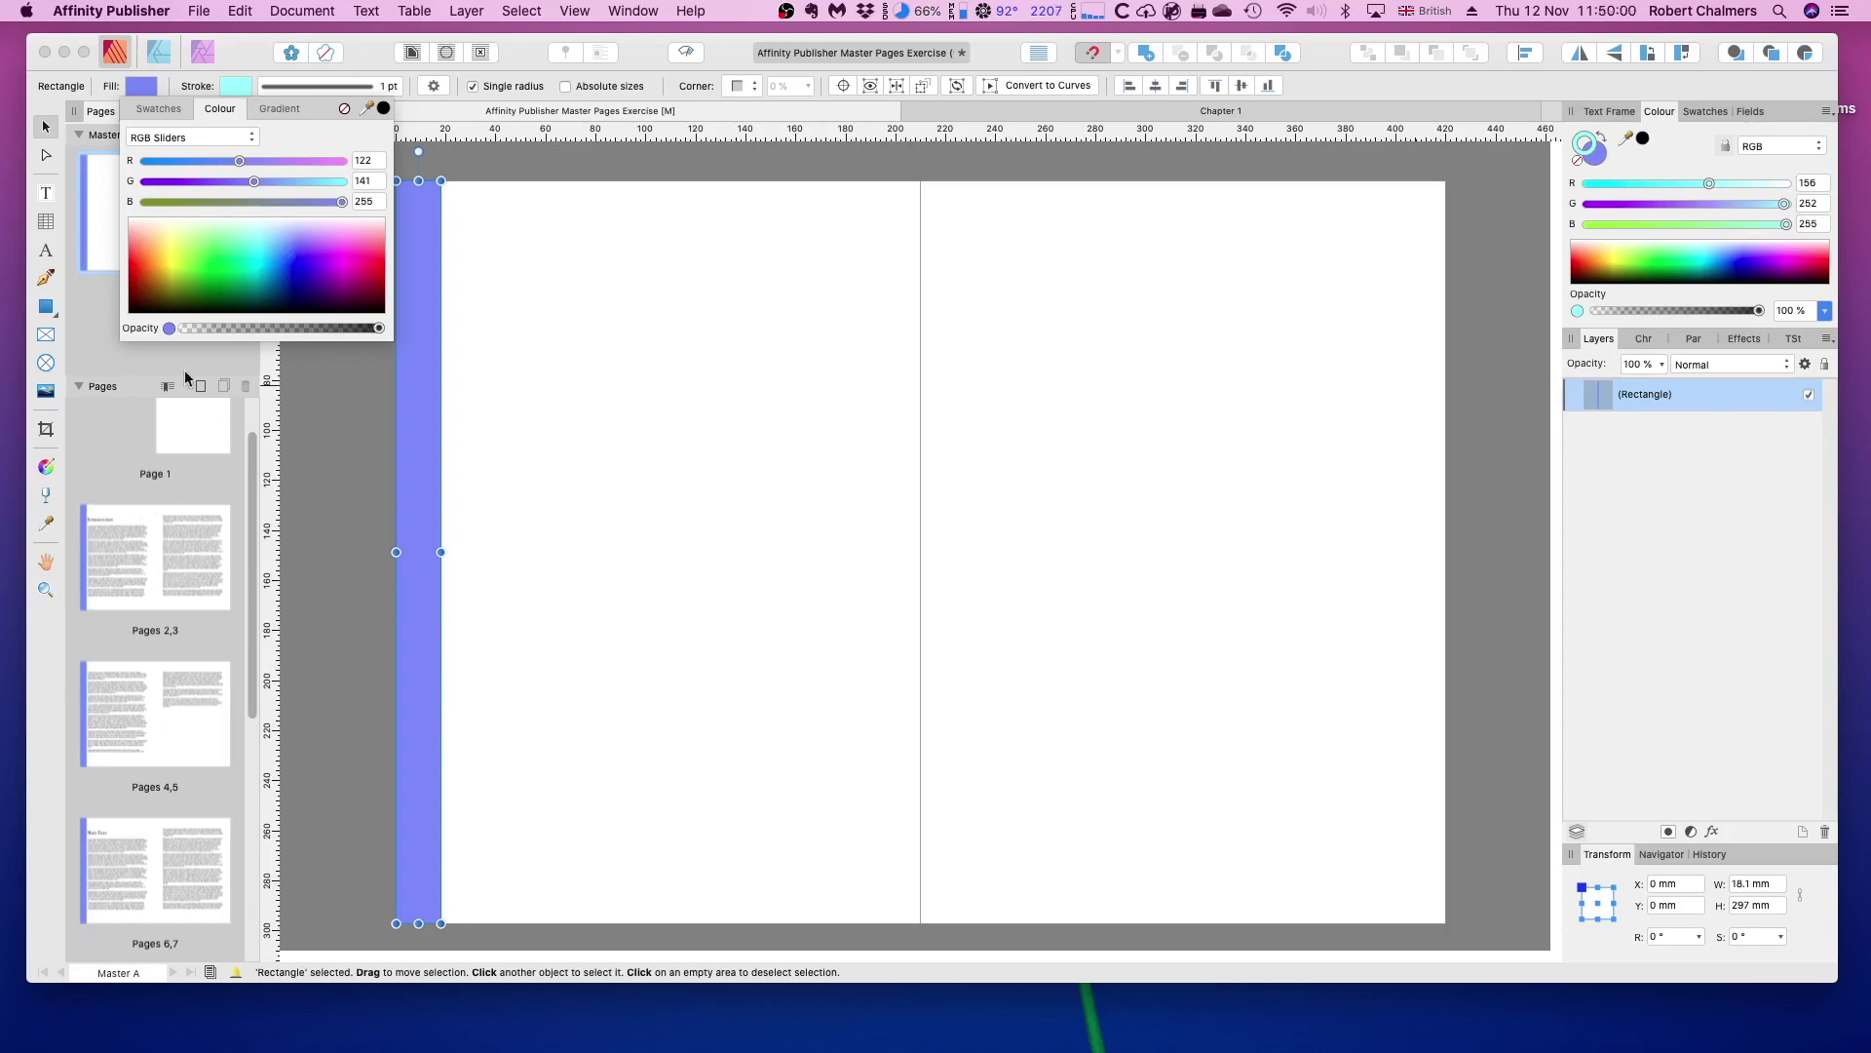
click(144, 86)
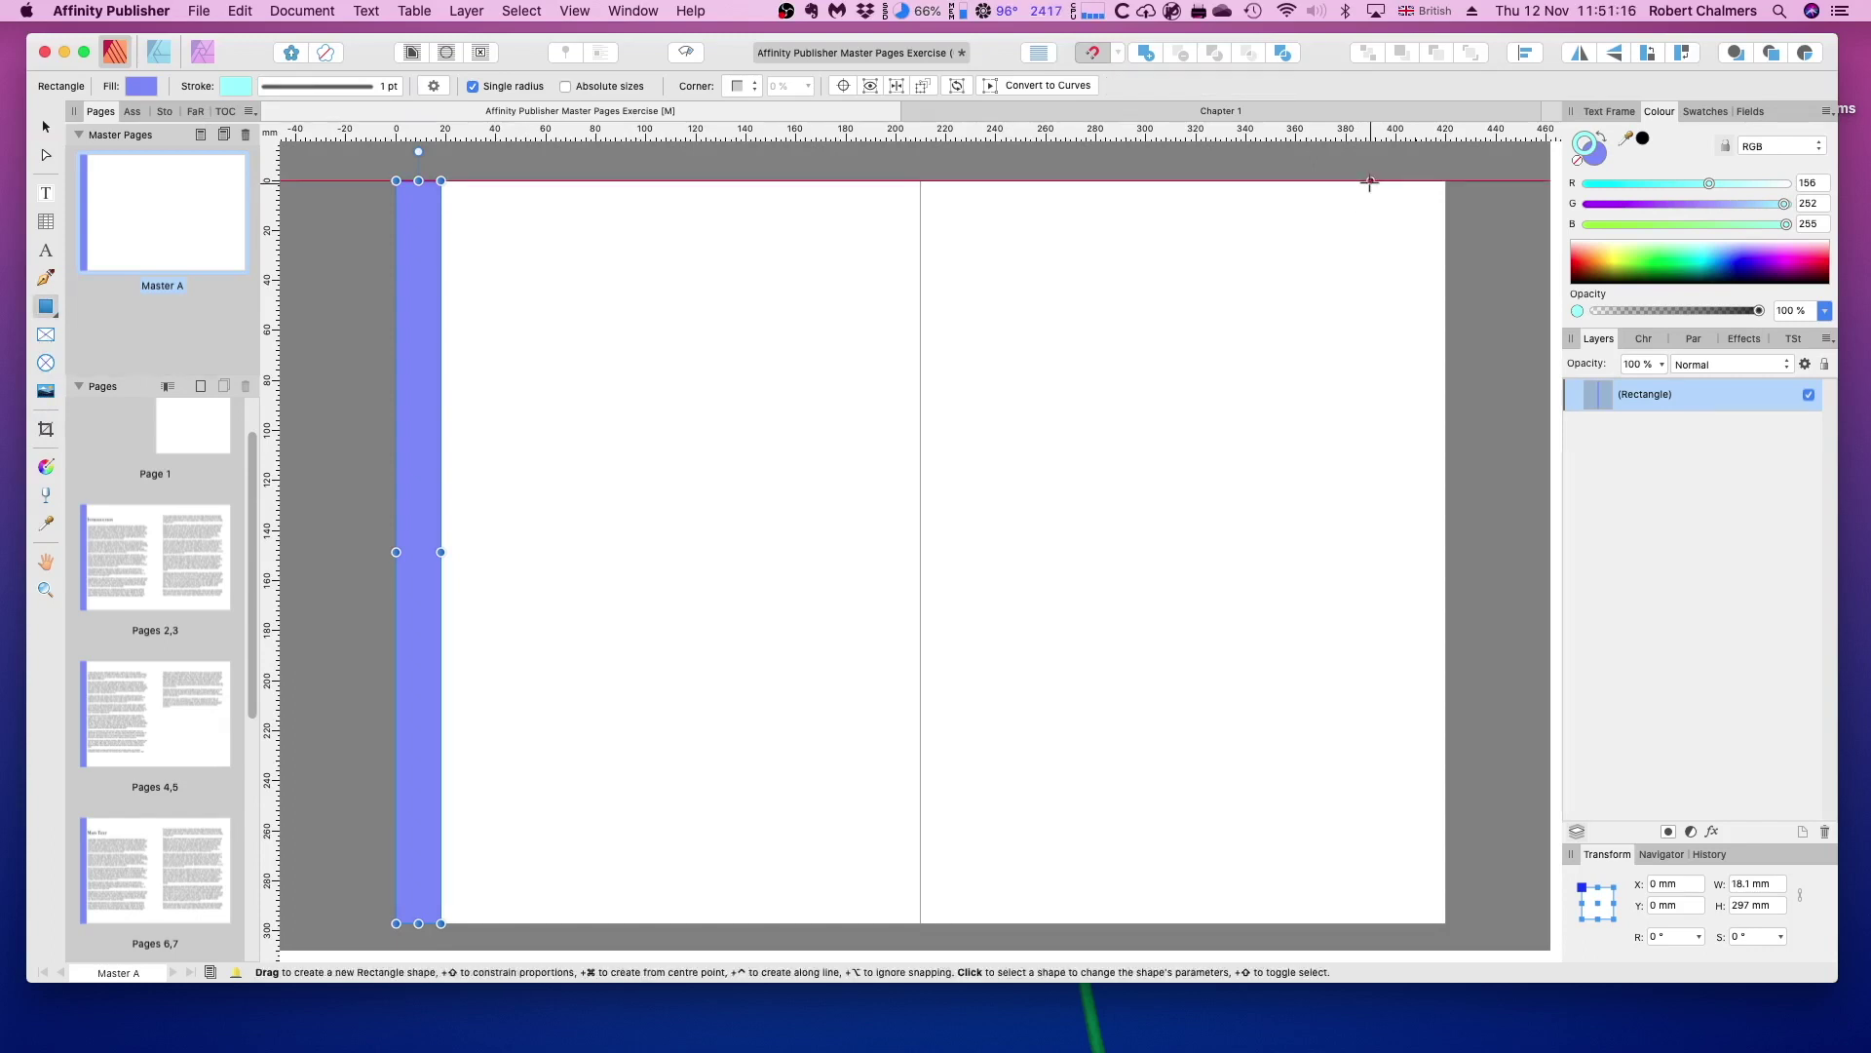
Draw a matching full-height rectangle along the outer edge of Master A's right page
drag(1397, 181, 1446, 917)
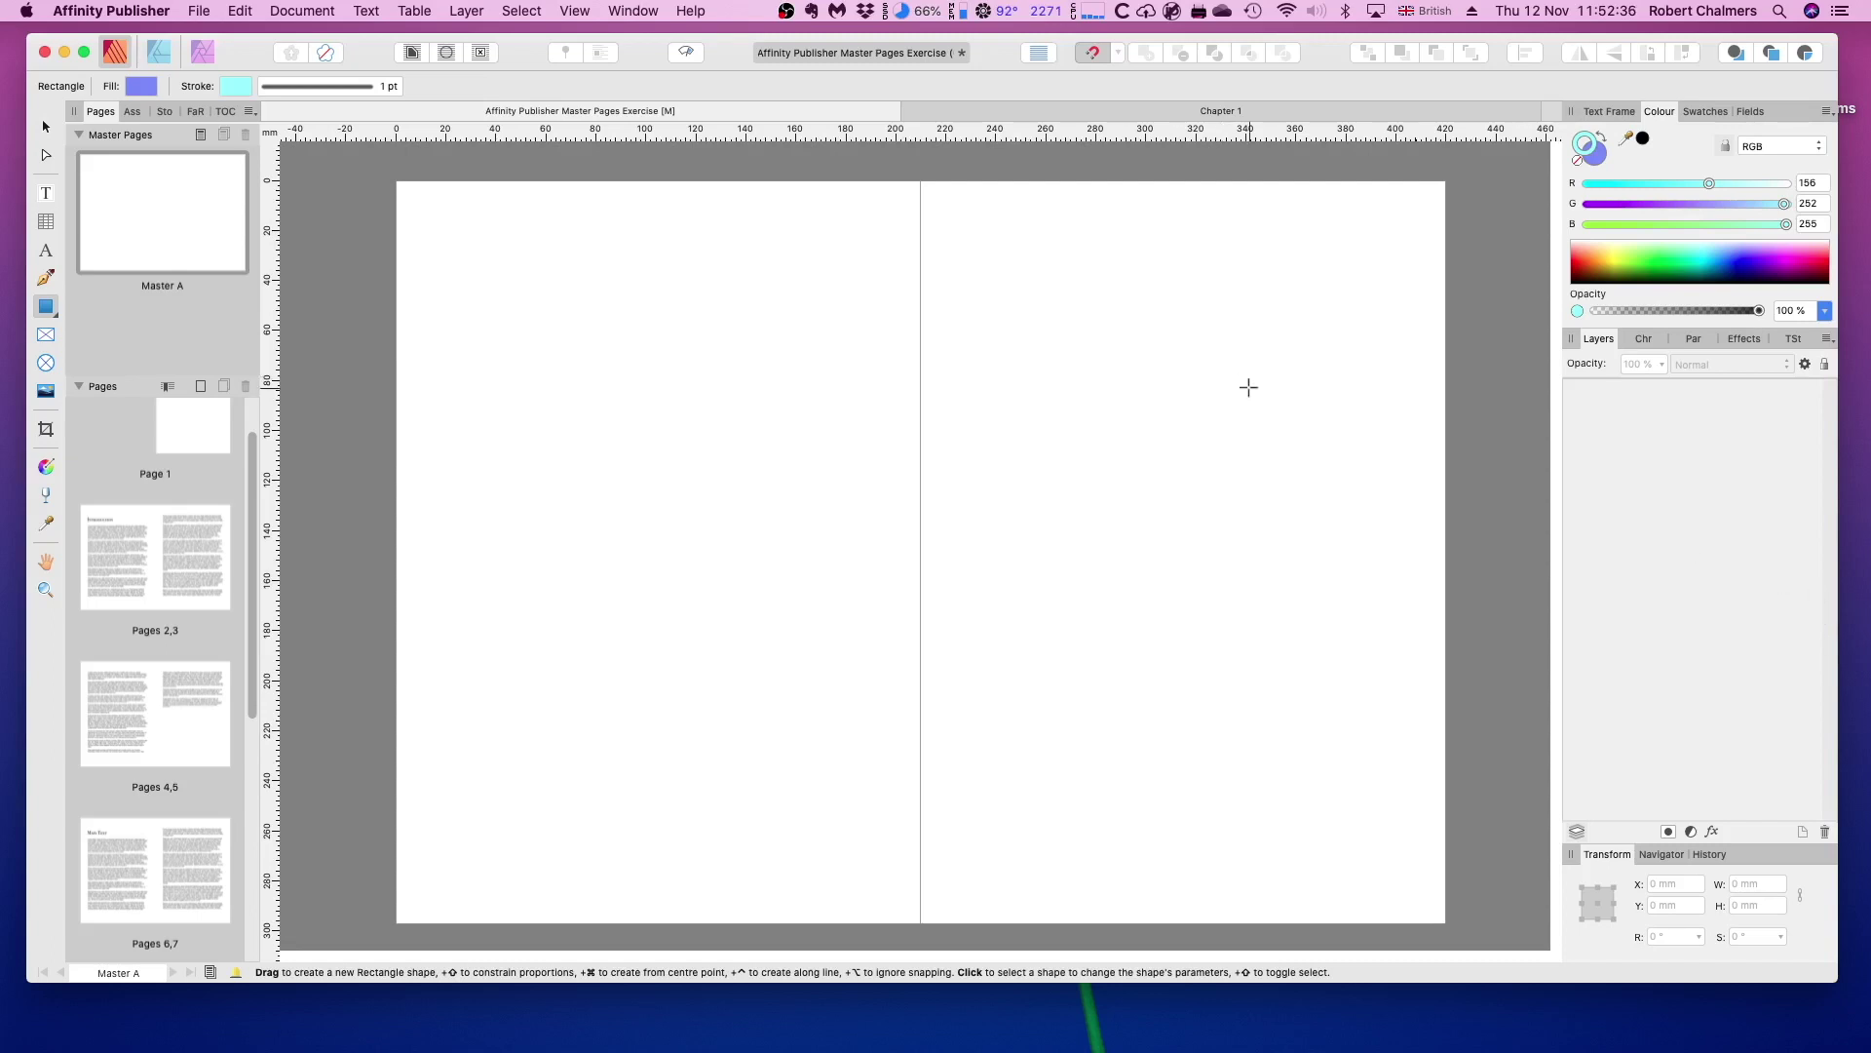
Draw a text frame about 23 mm wide and 18 mm high at the foot of Master A's left page
click(154, 224)
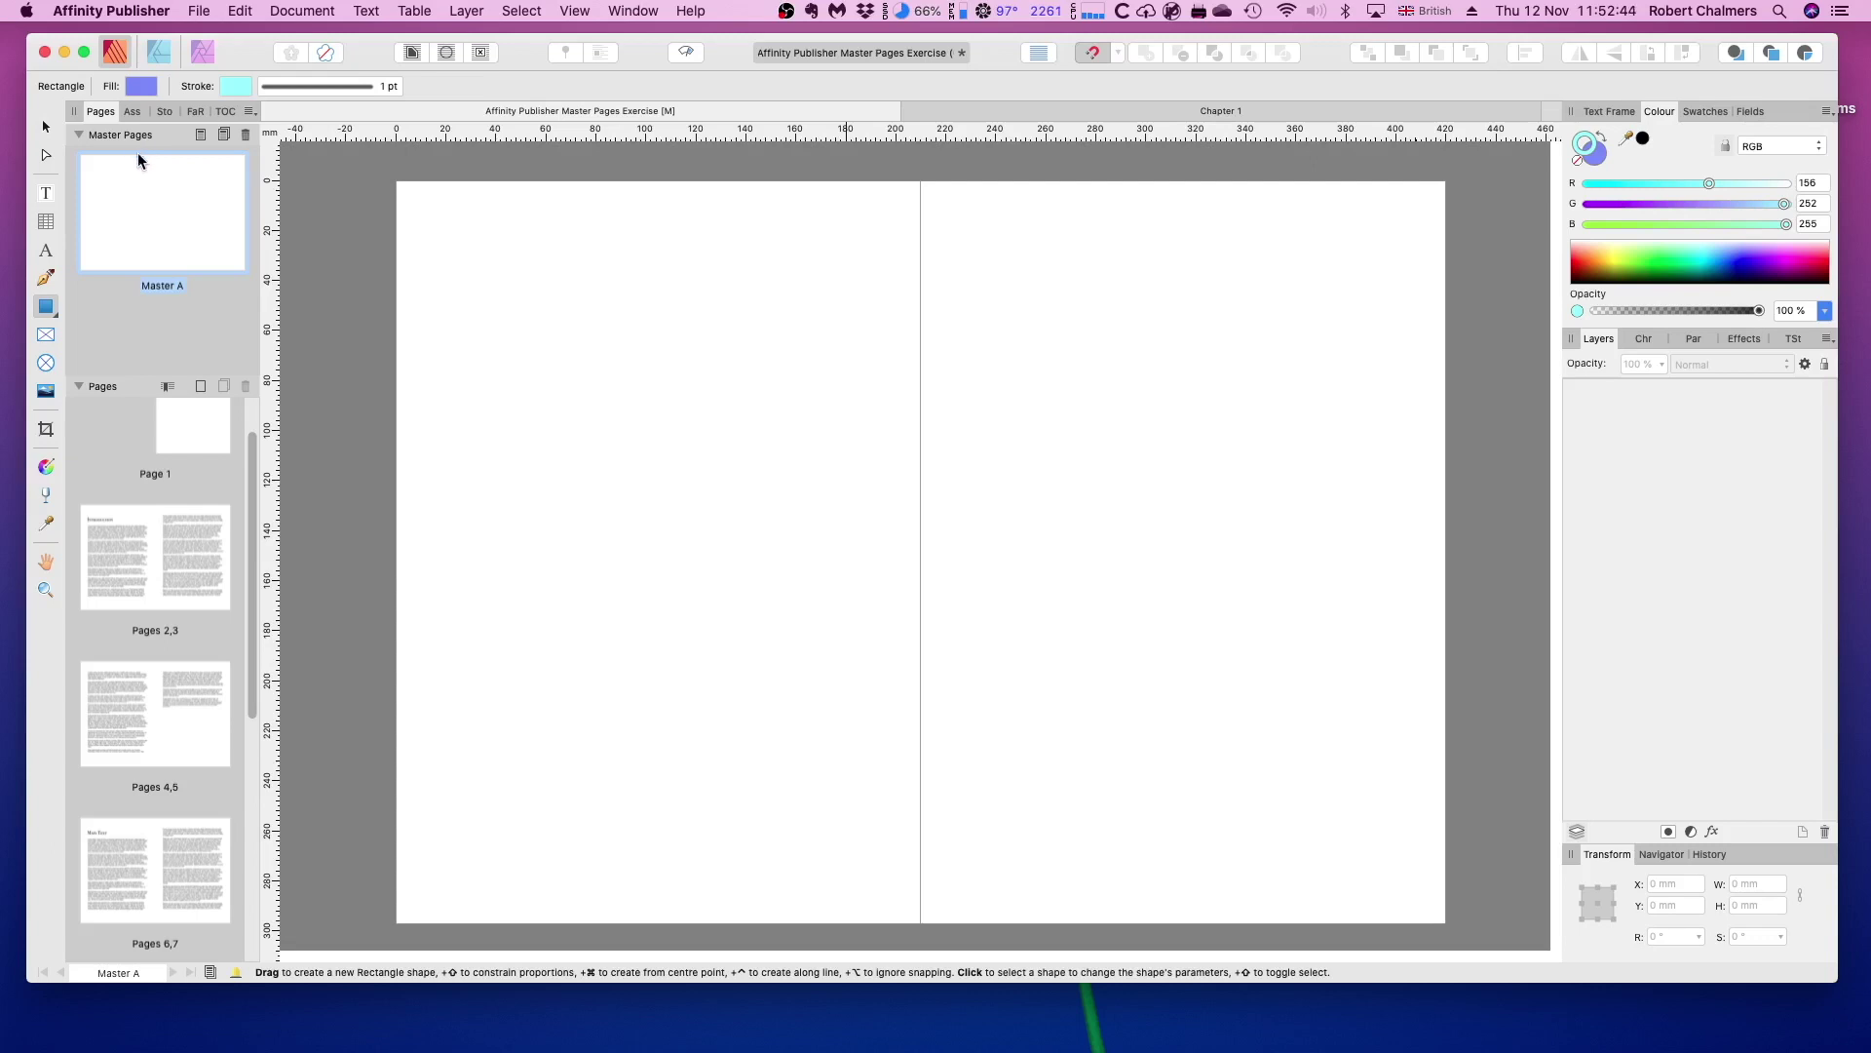
click(46, 193)
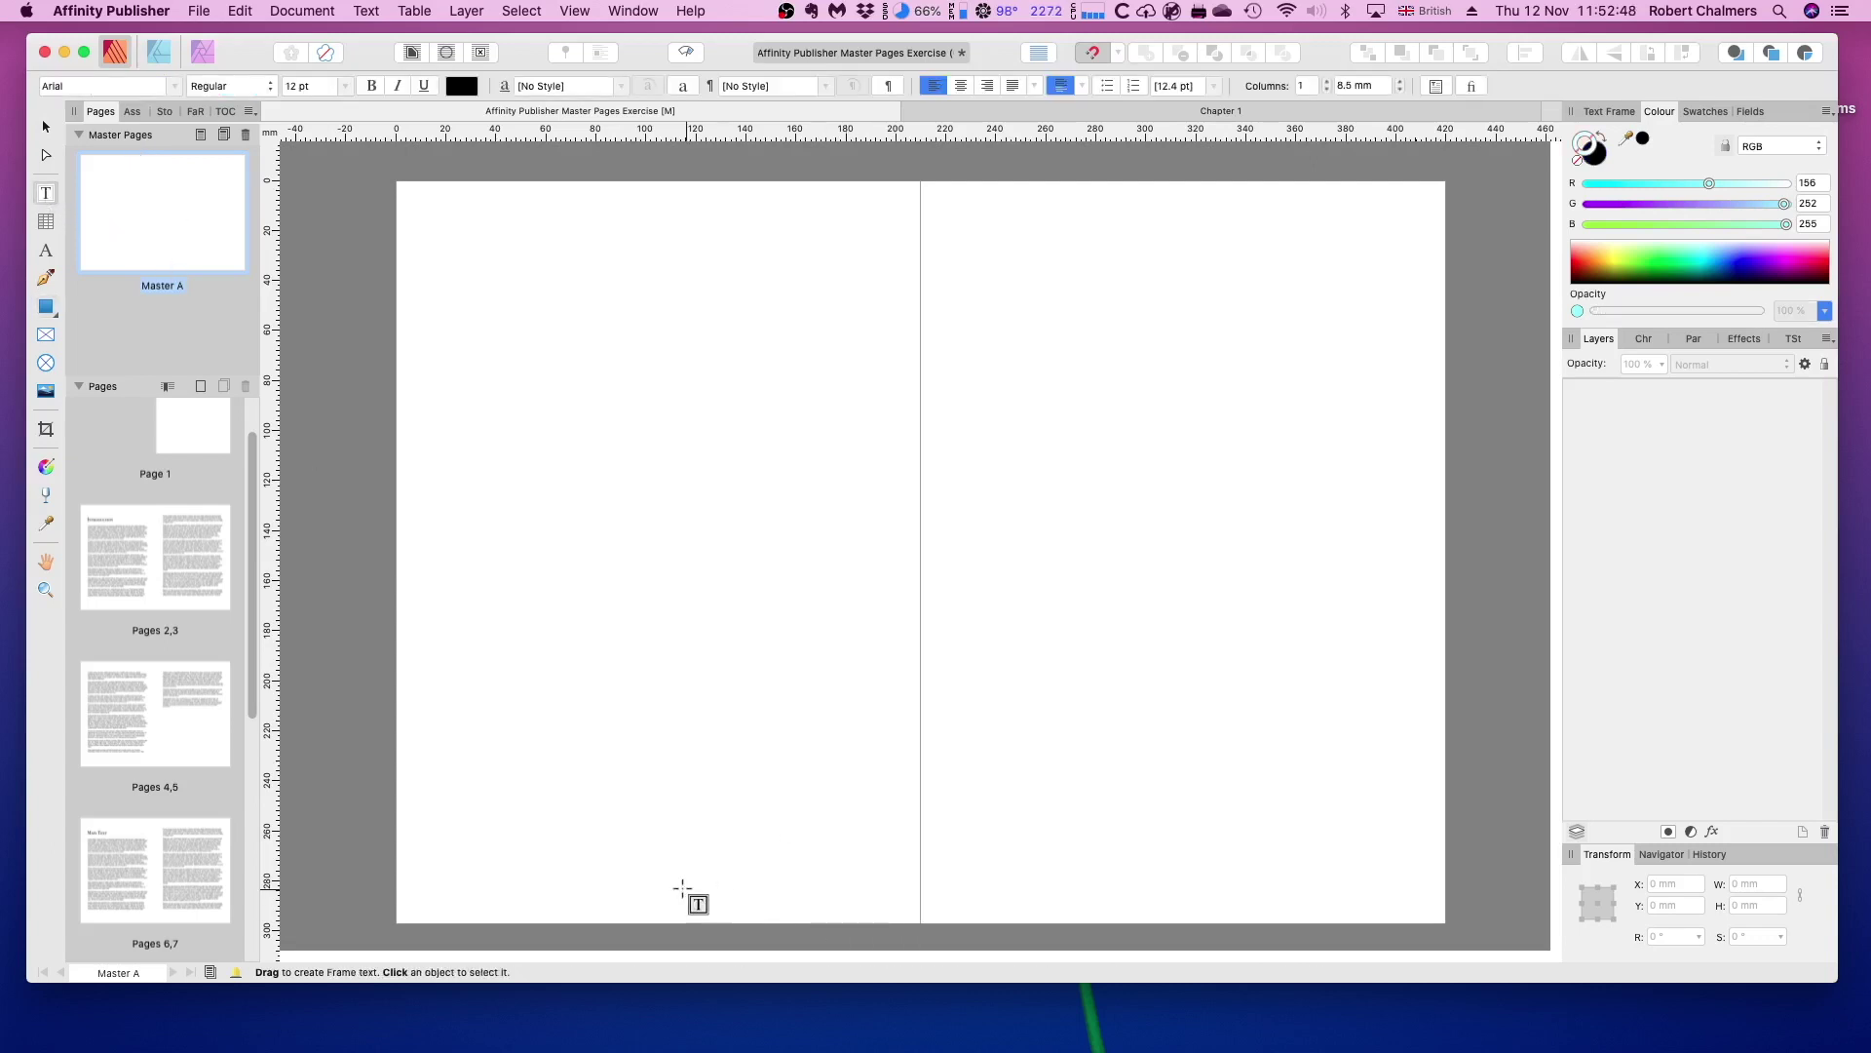
drag(620, 879, 677, 921)
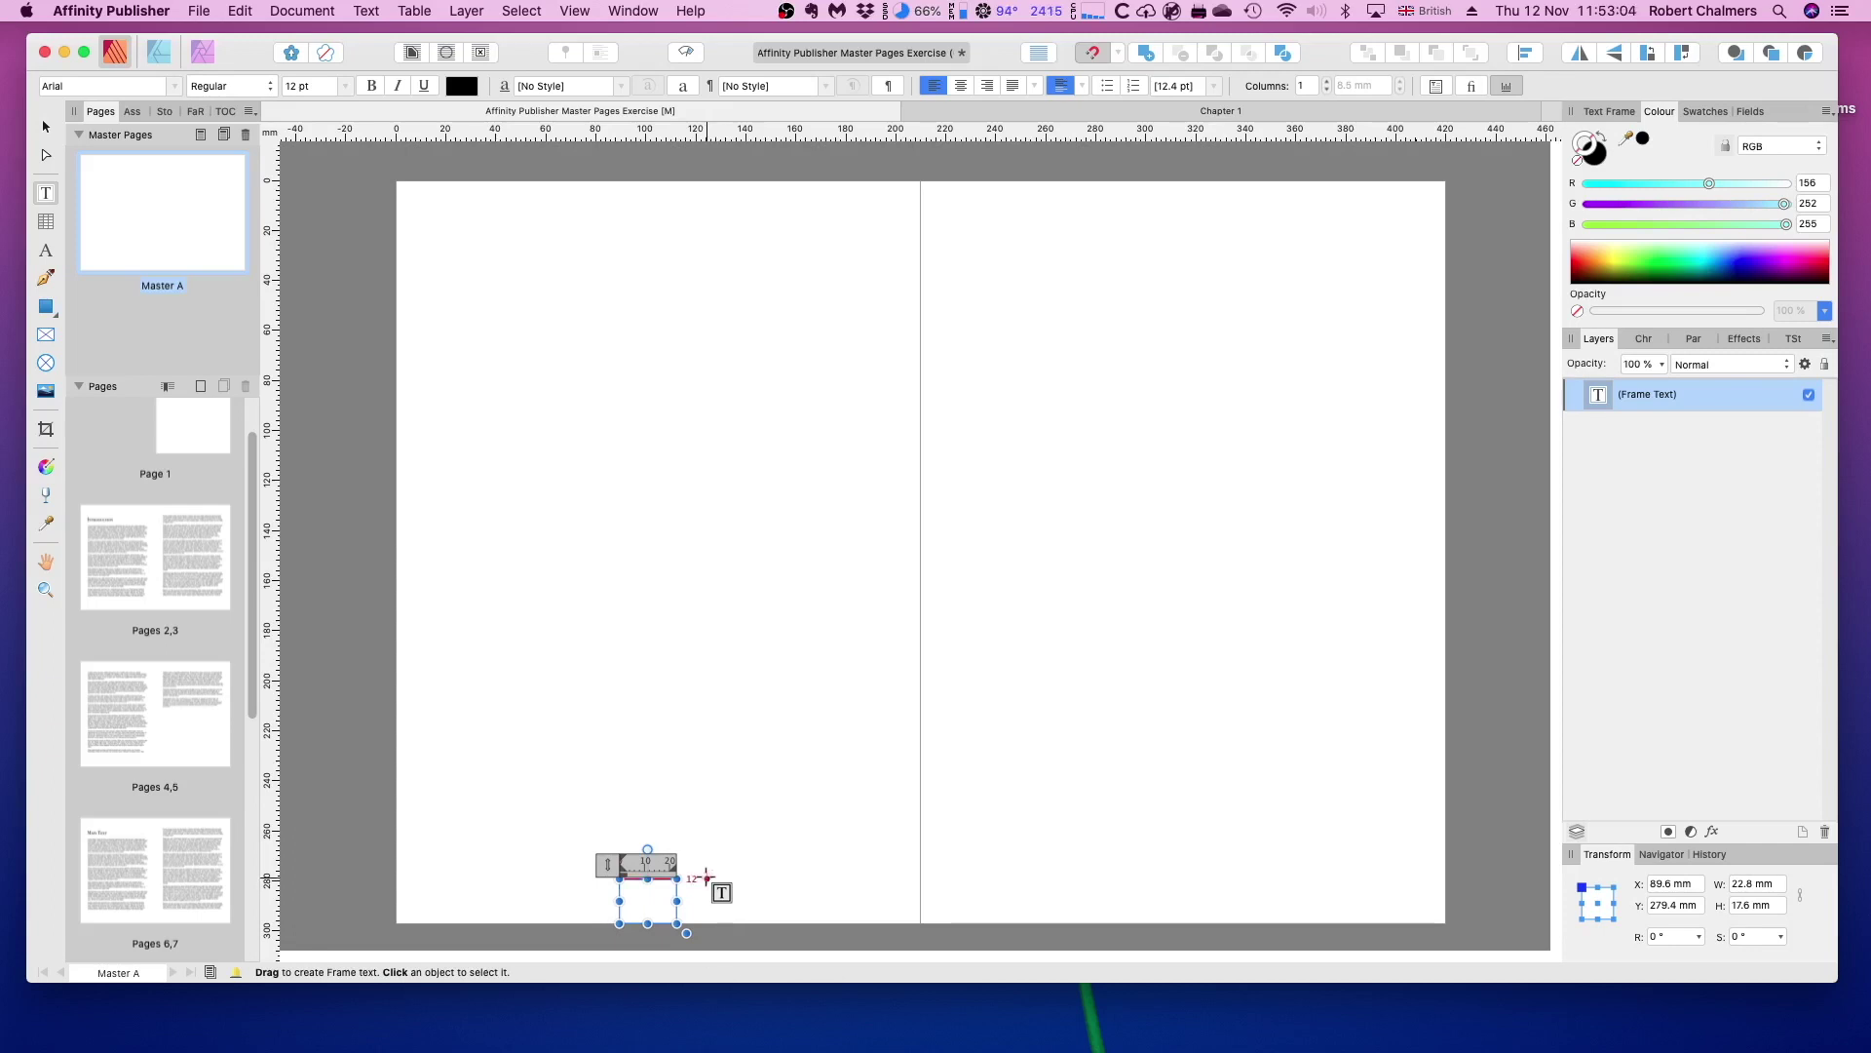
Insert a Page Number field into the text frame
click(362, 13)
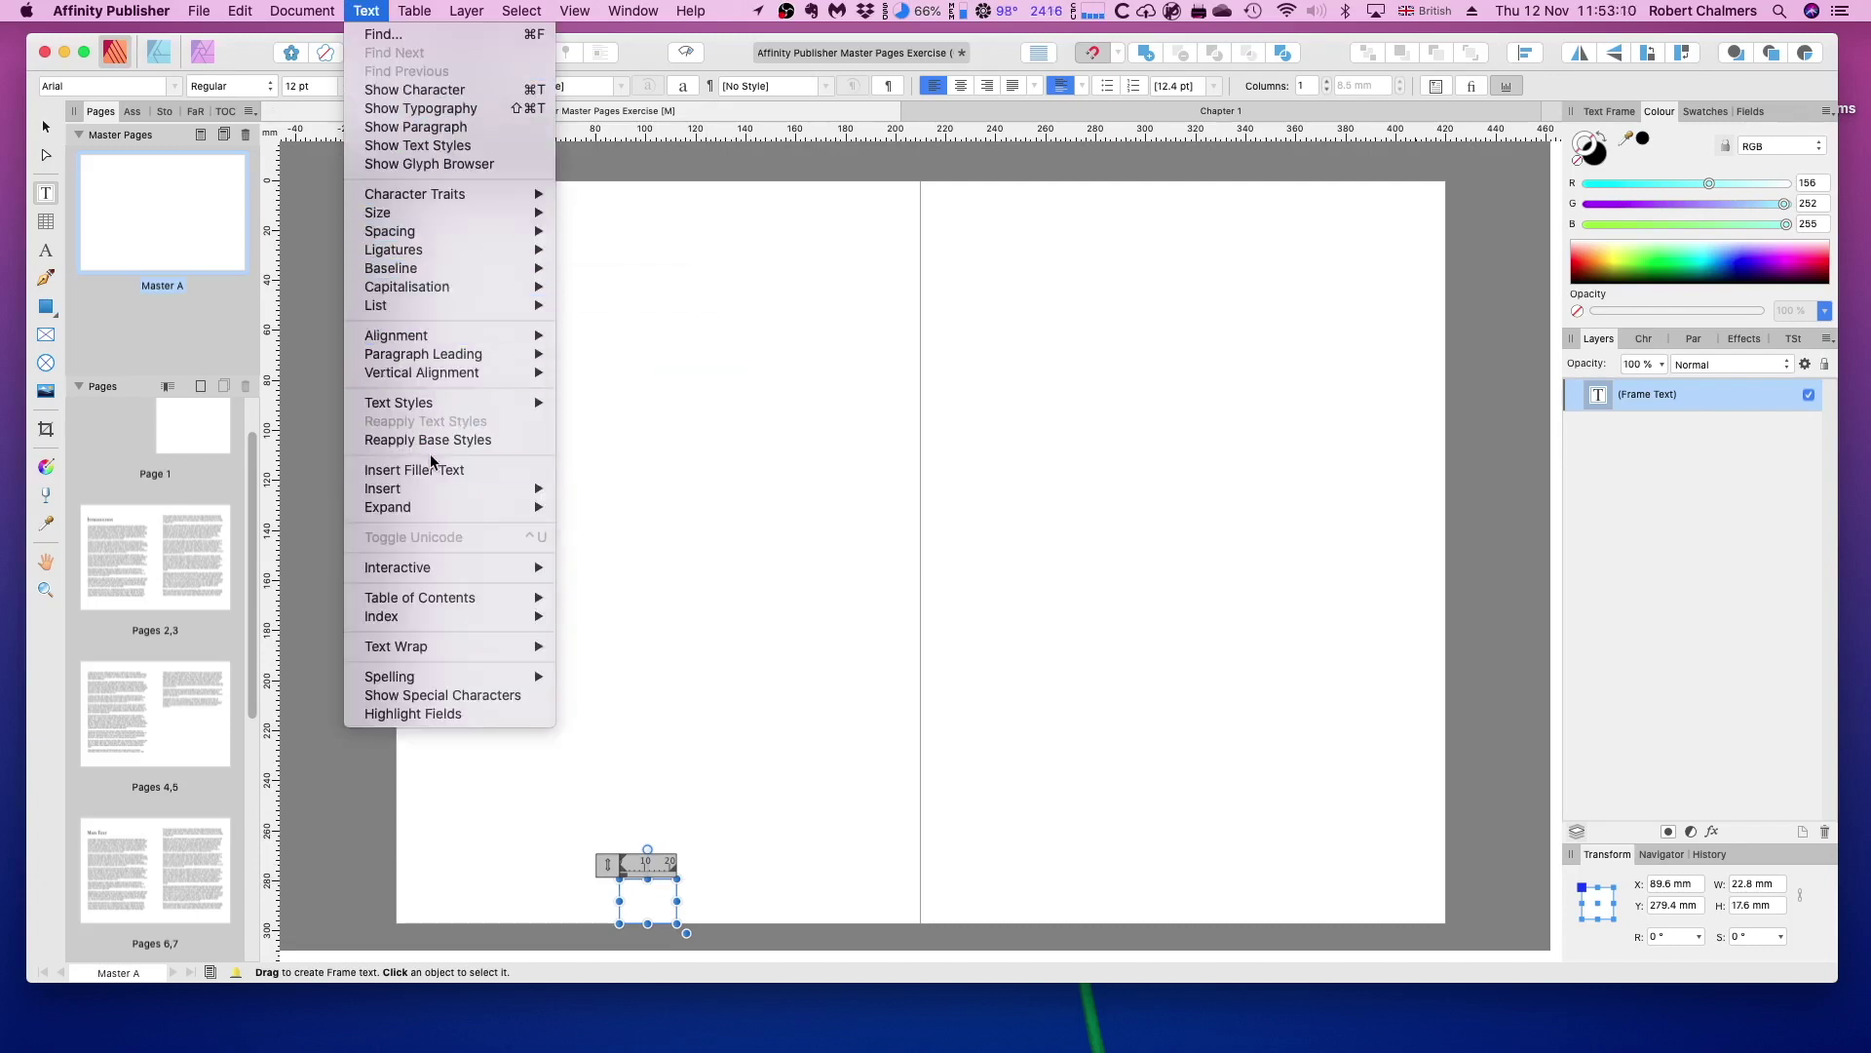
mouse_move(458, 490)
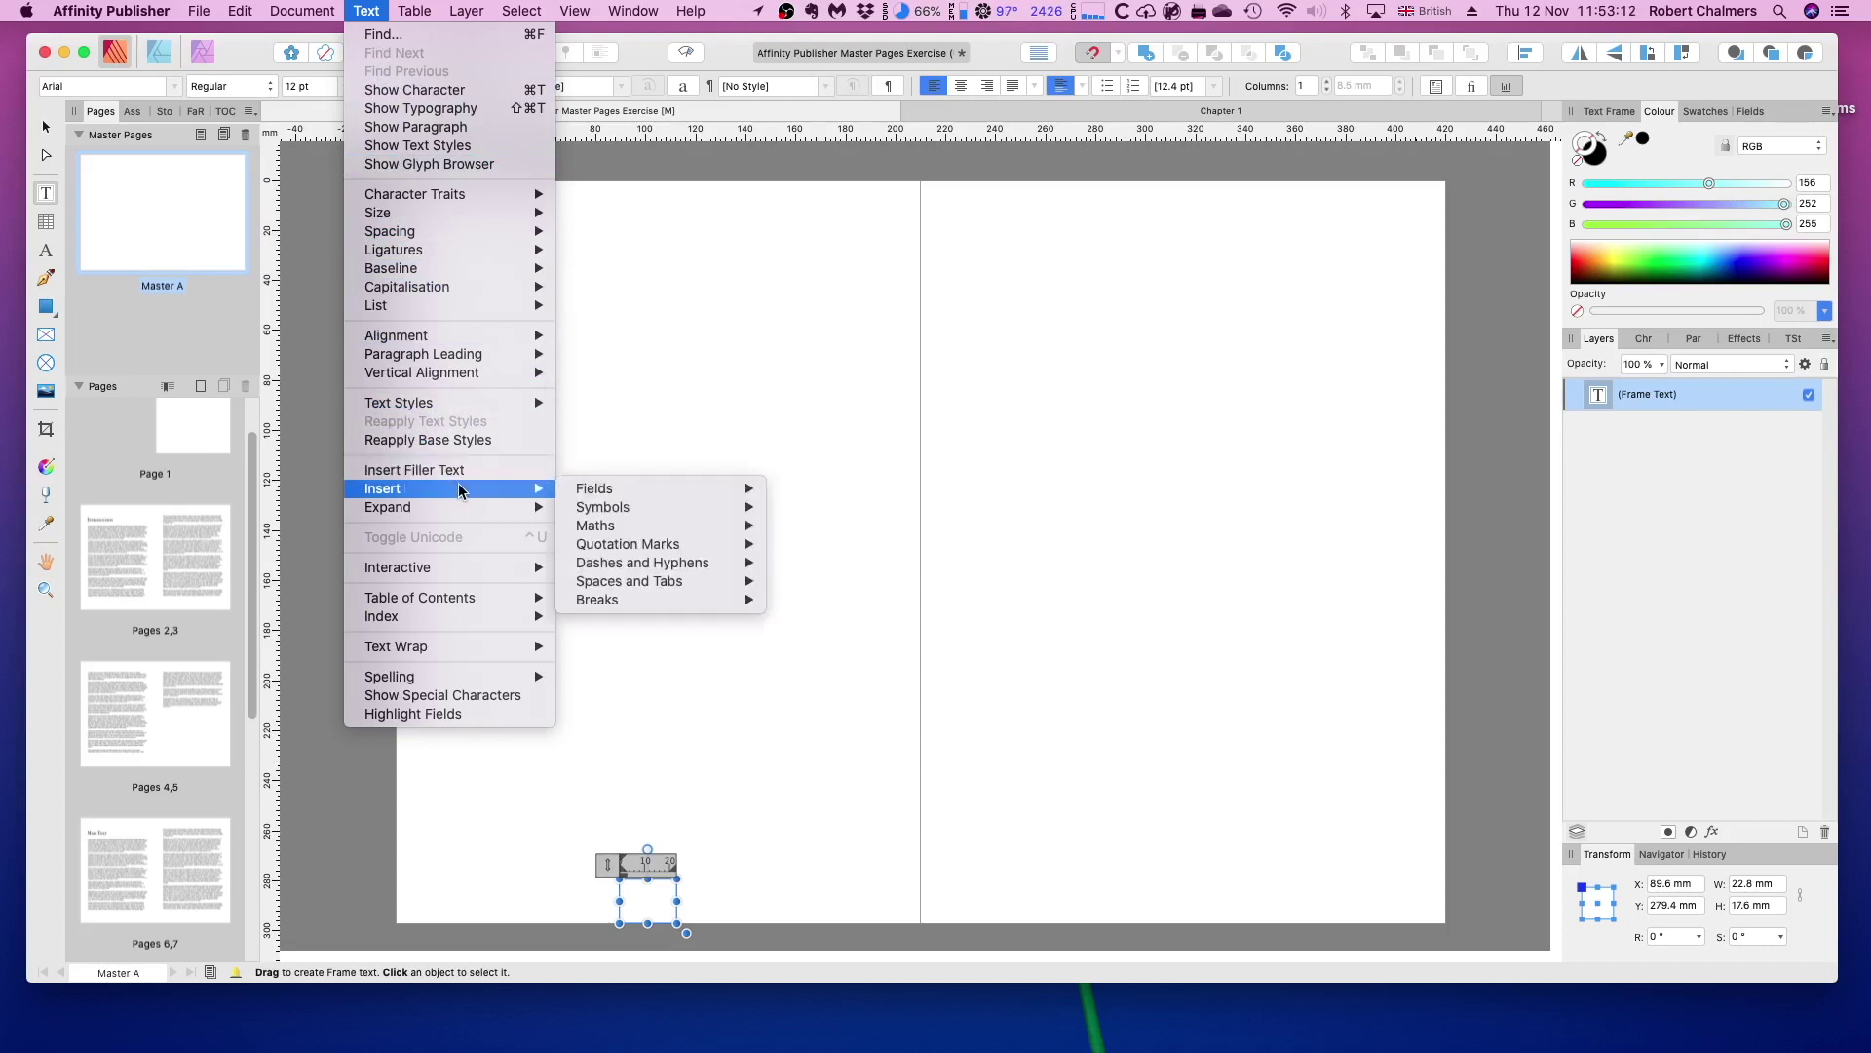
mouse_move(606, 506)
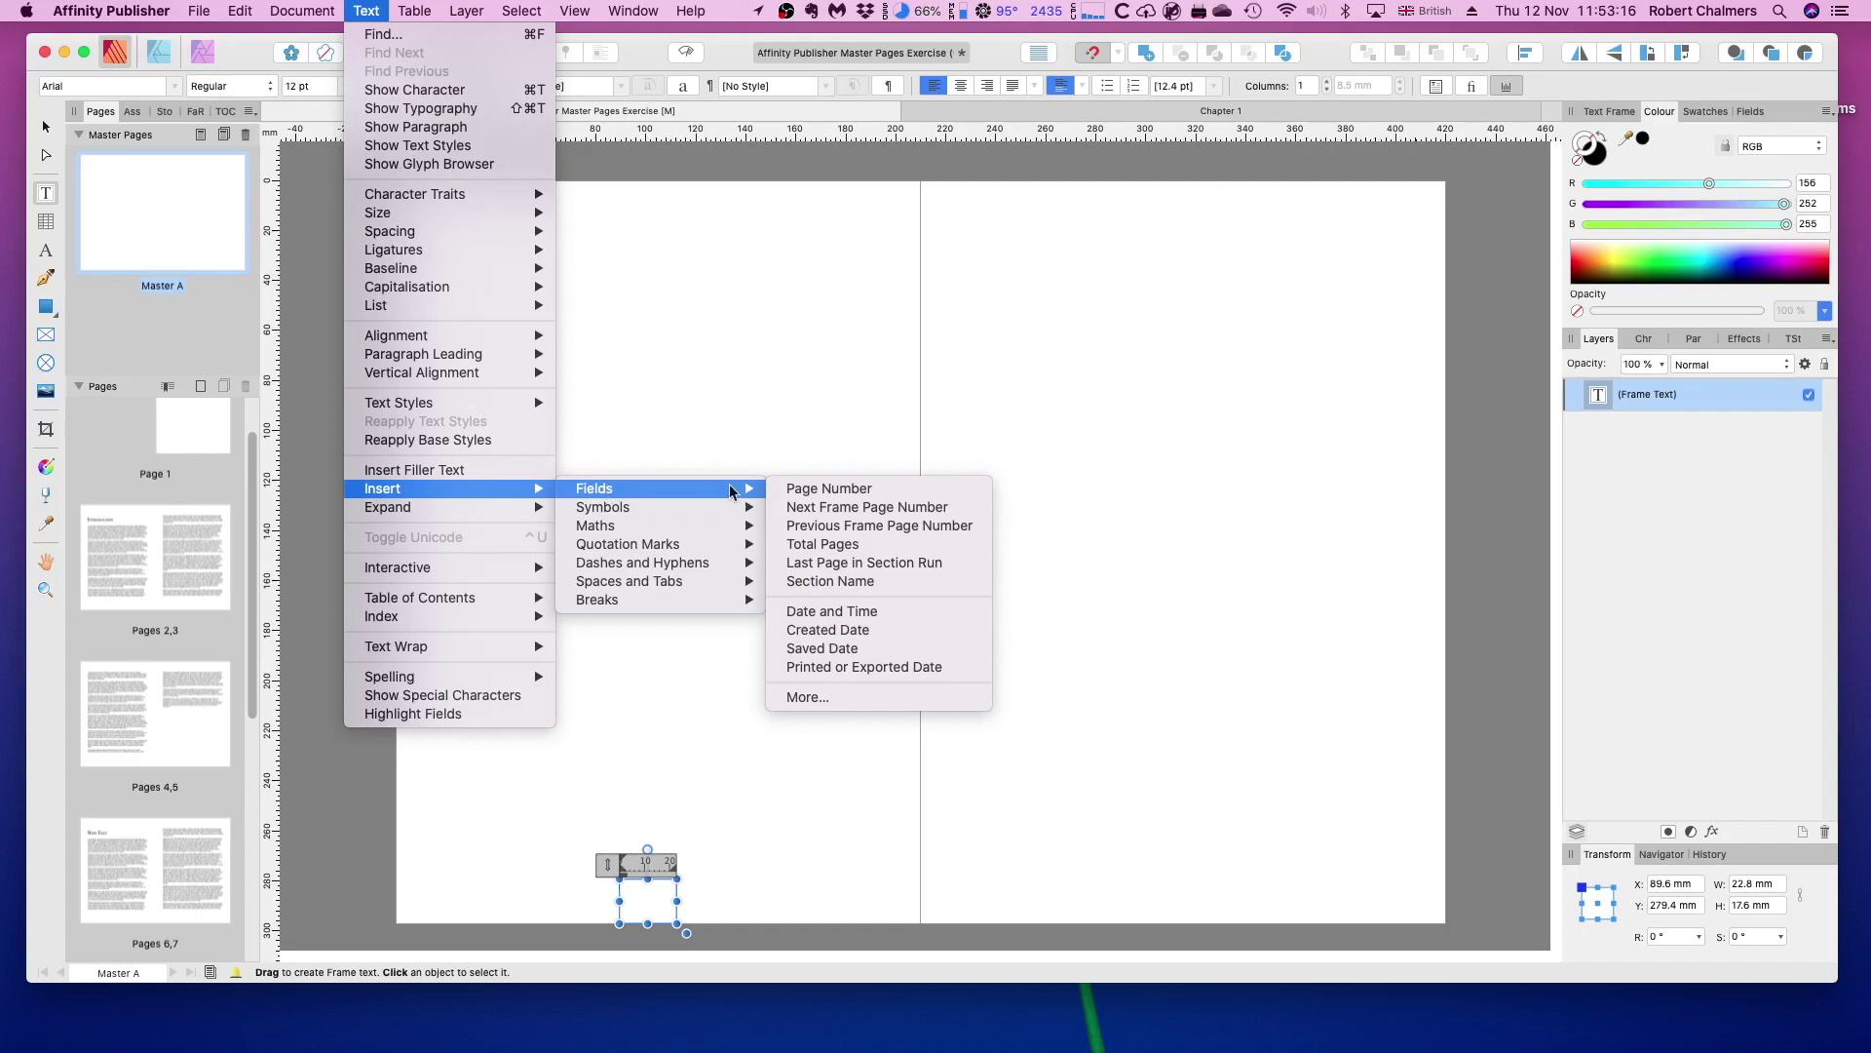
click(819, 489)
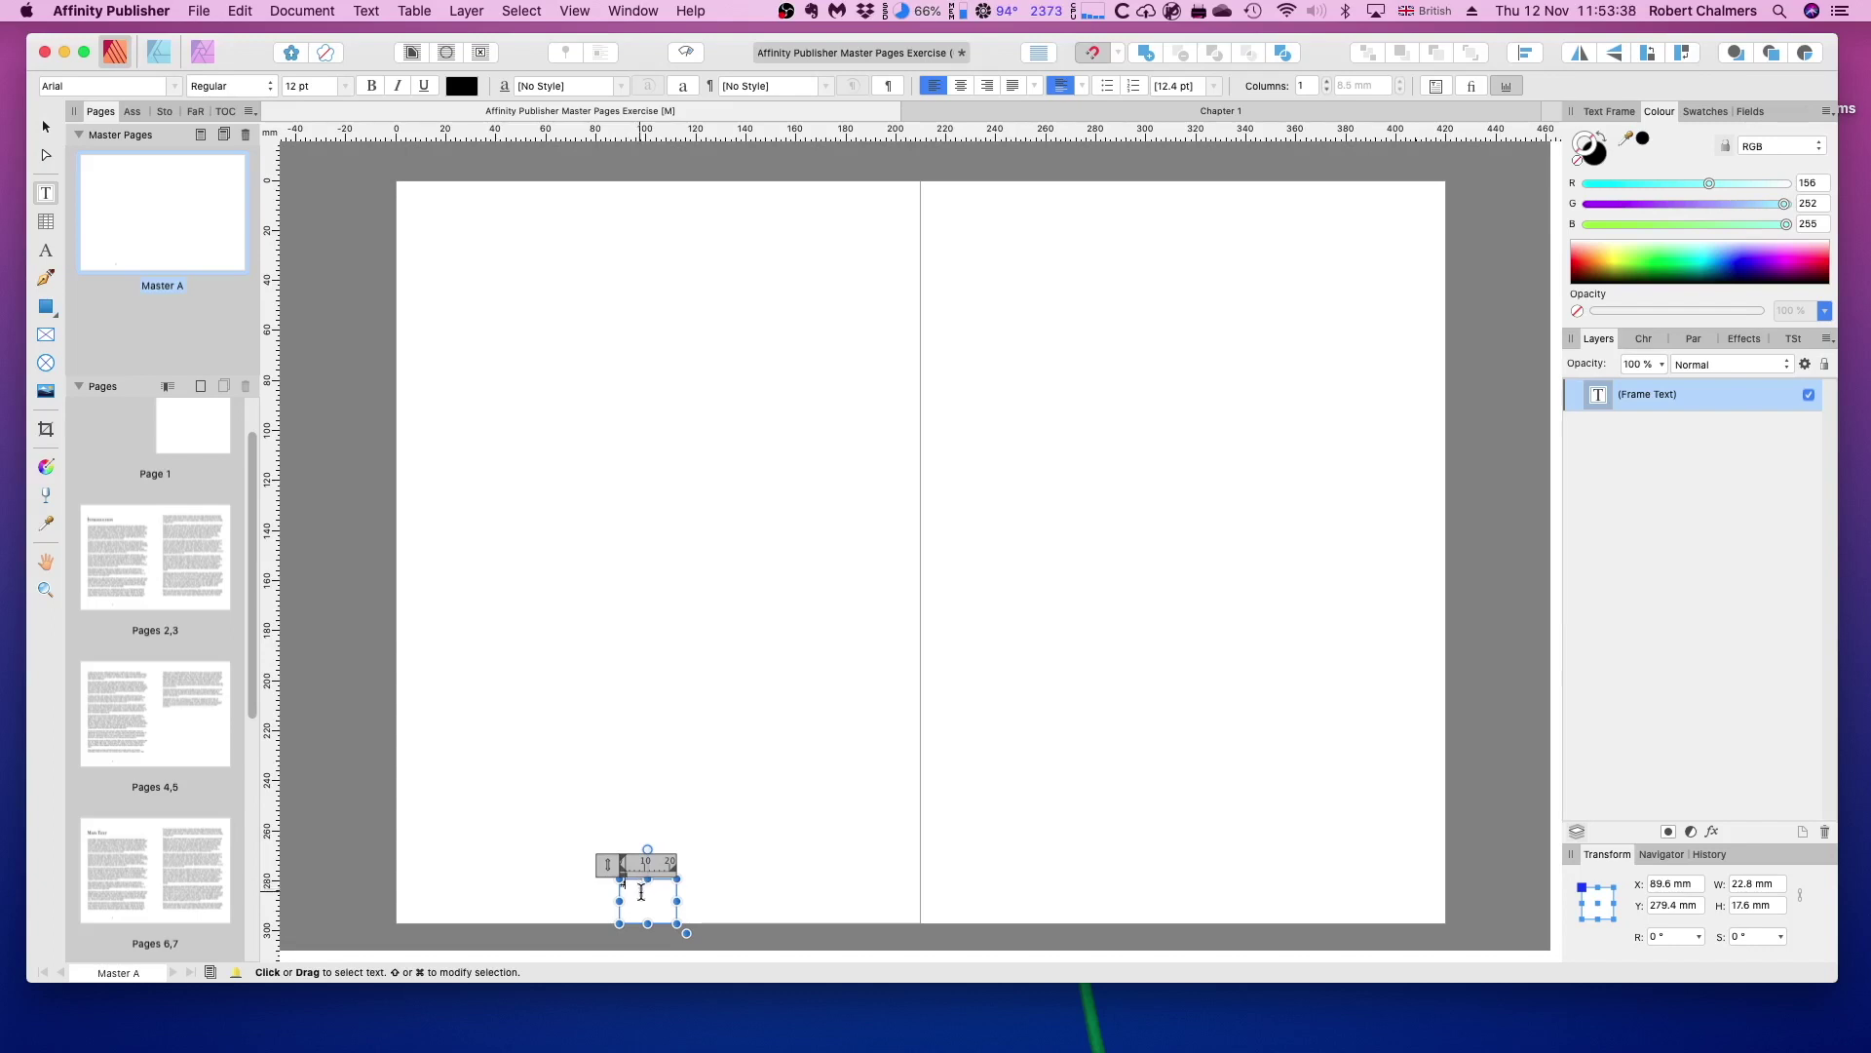
Centre-align the page number in its frame and set its font size to 14 pt
click(962, 87)
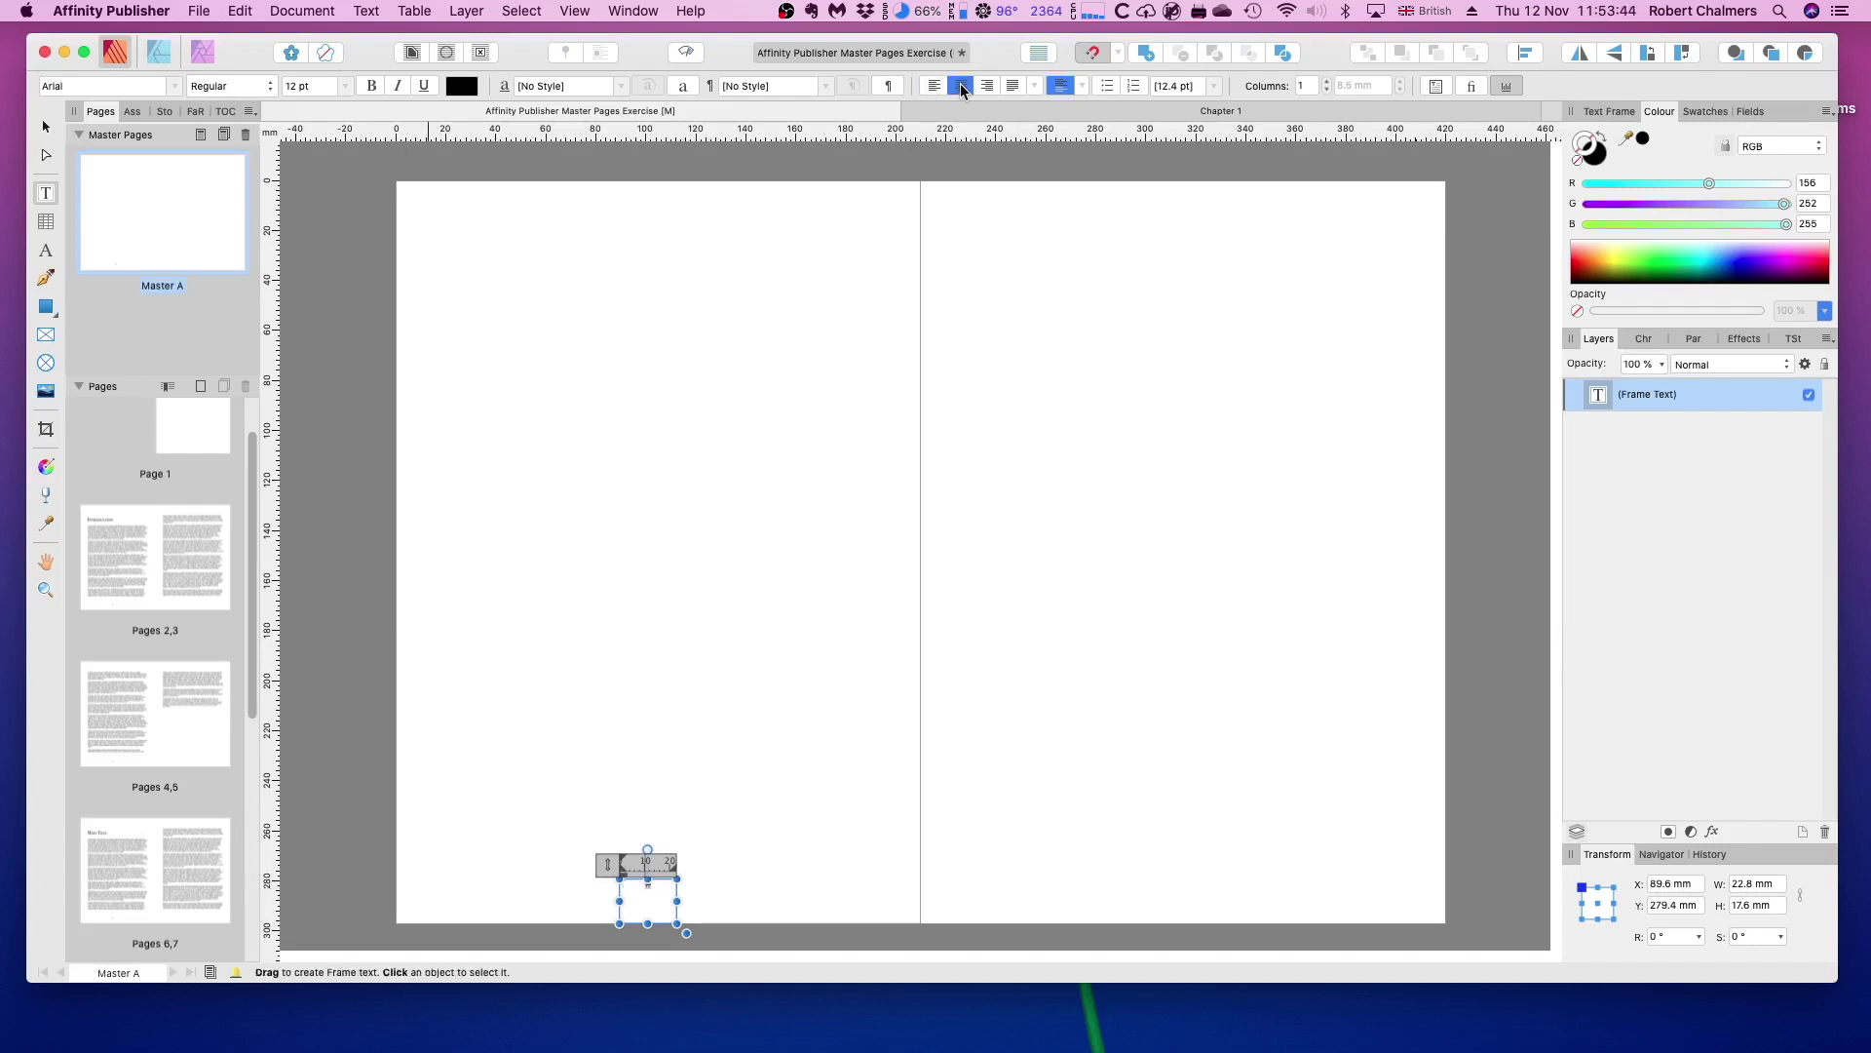
click(345, 86)
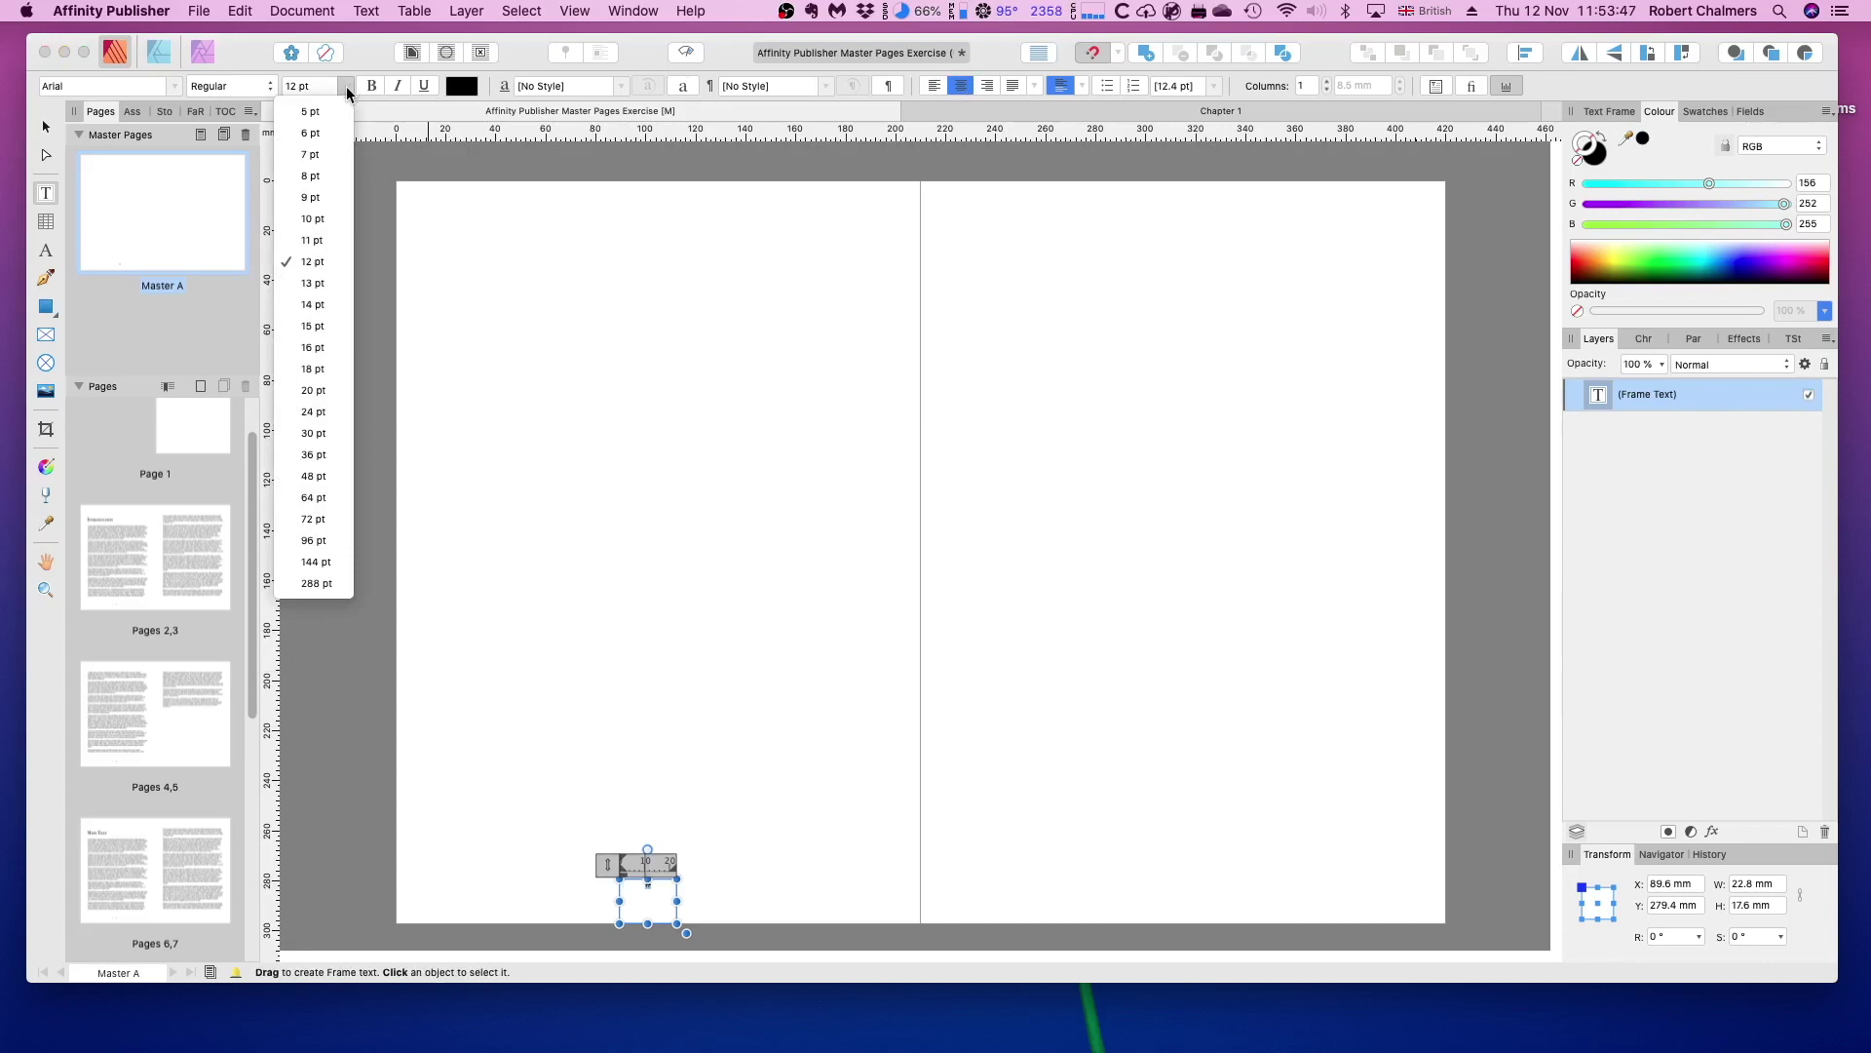
click(313, 304)
Move the page number frame to the left page's horizontal centre, at about X 93.6 mm and Y 274.5 mm
key(Escape)
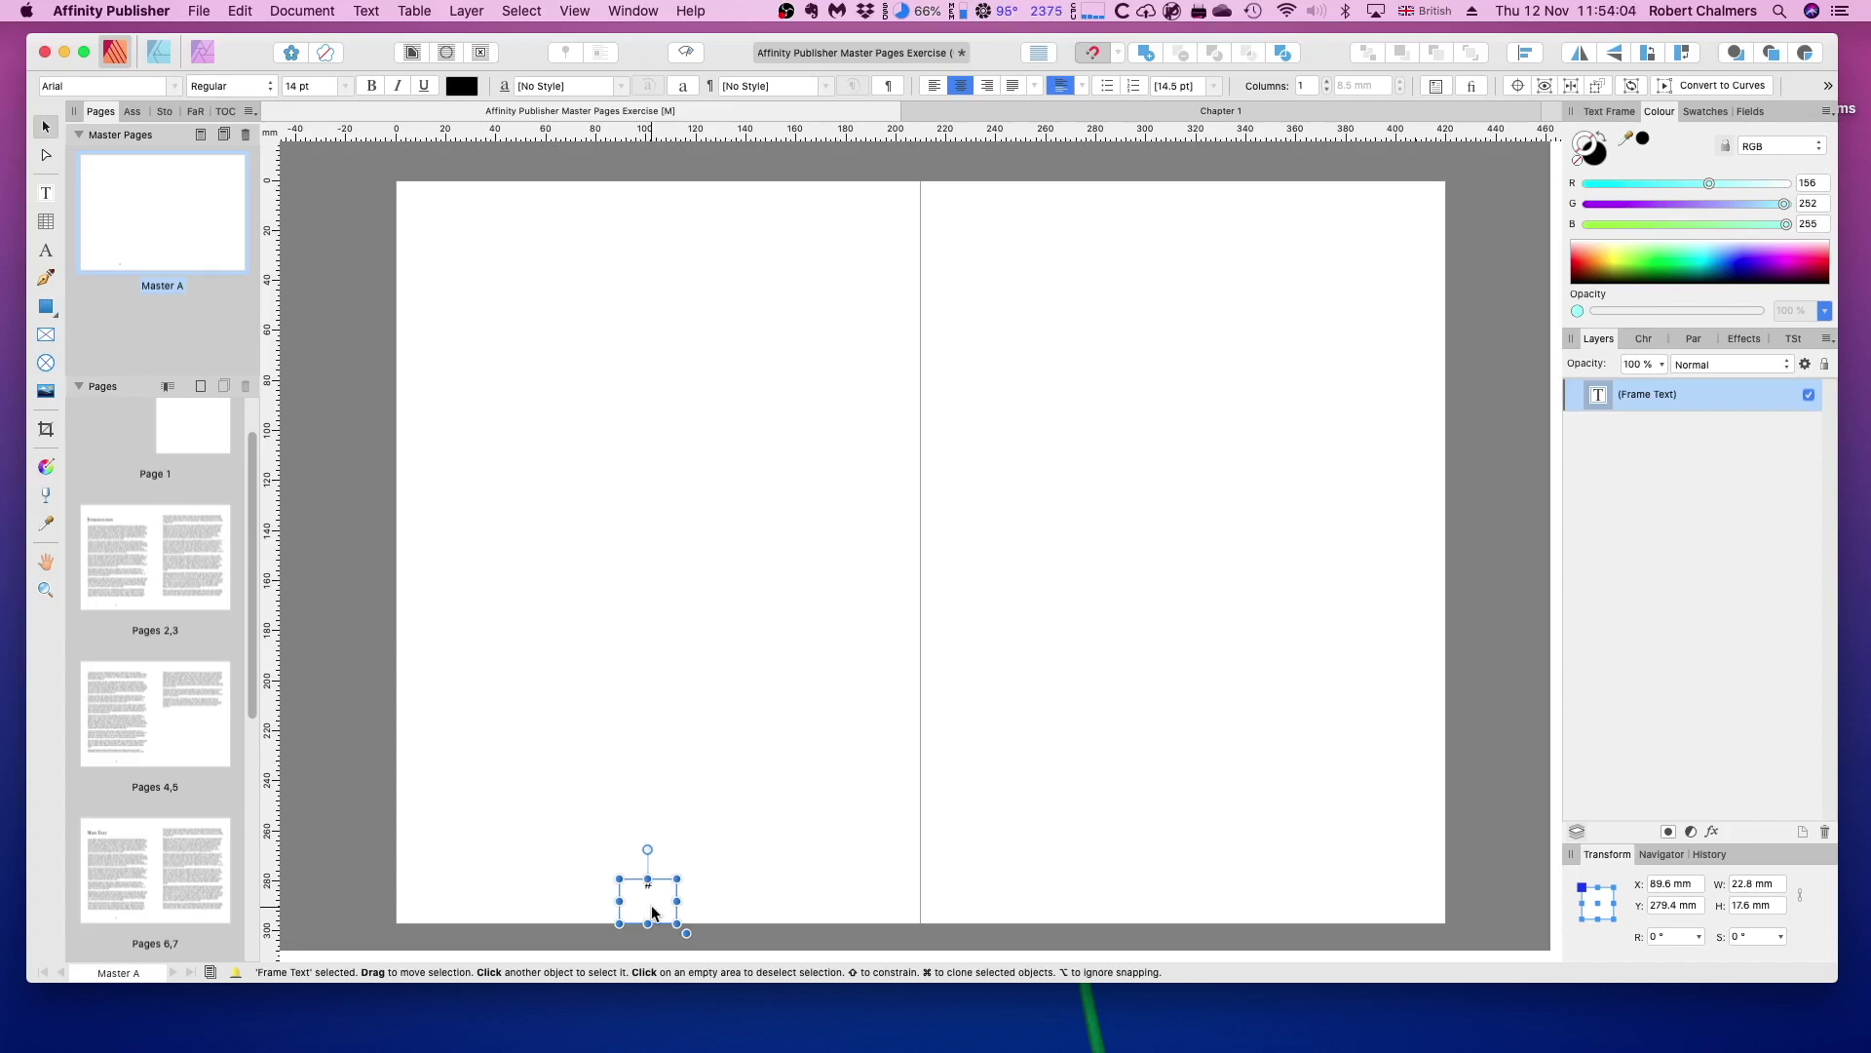
drag(646, 905, 659, 890)
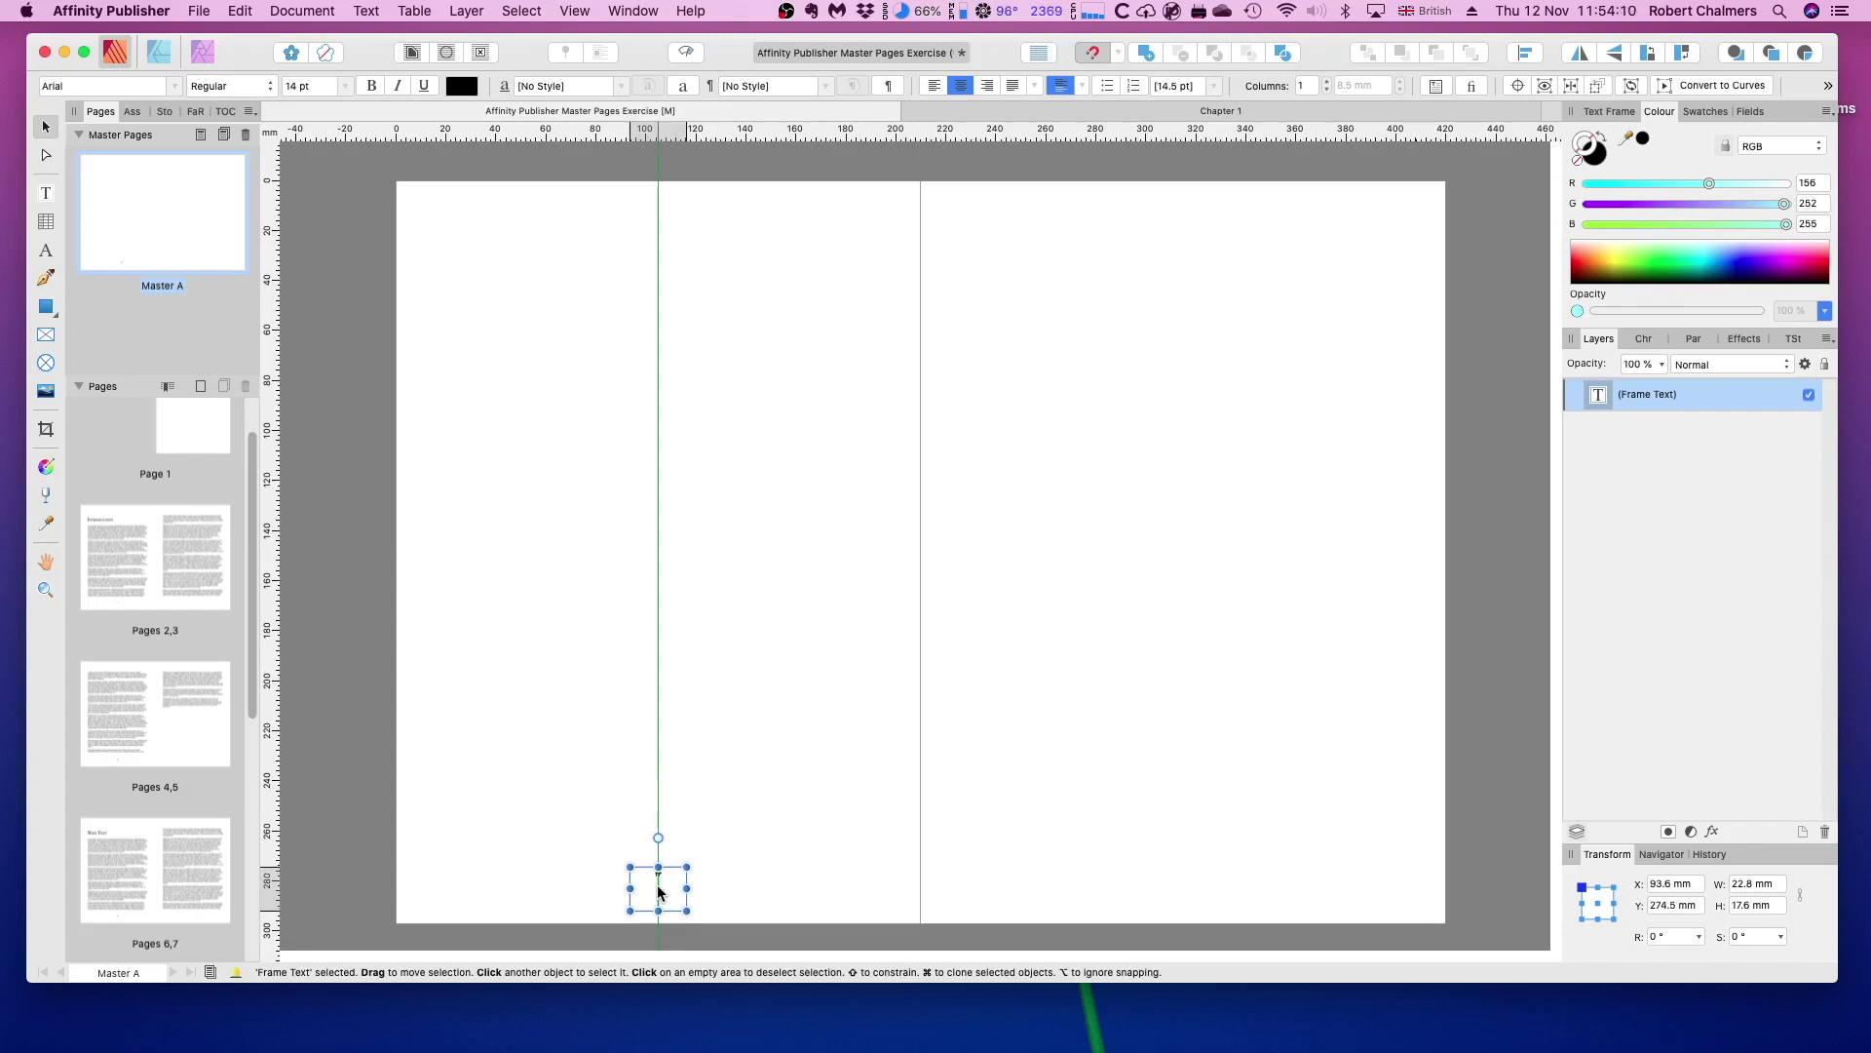
Preview the page number on pages 2 and 3, and place a copy of its frame on Master A's right page, about X 310.7 mm, Y 275 mm
drag(659, 891, 661, 892)
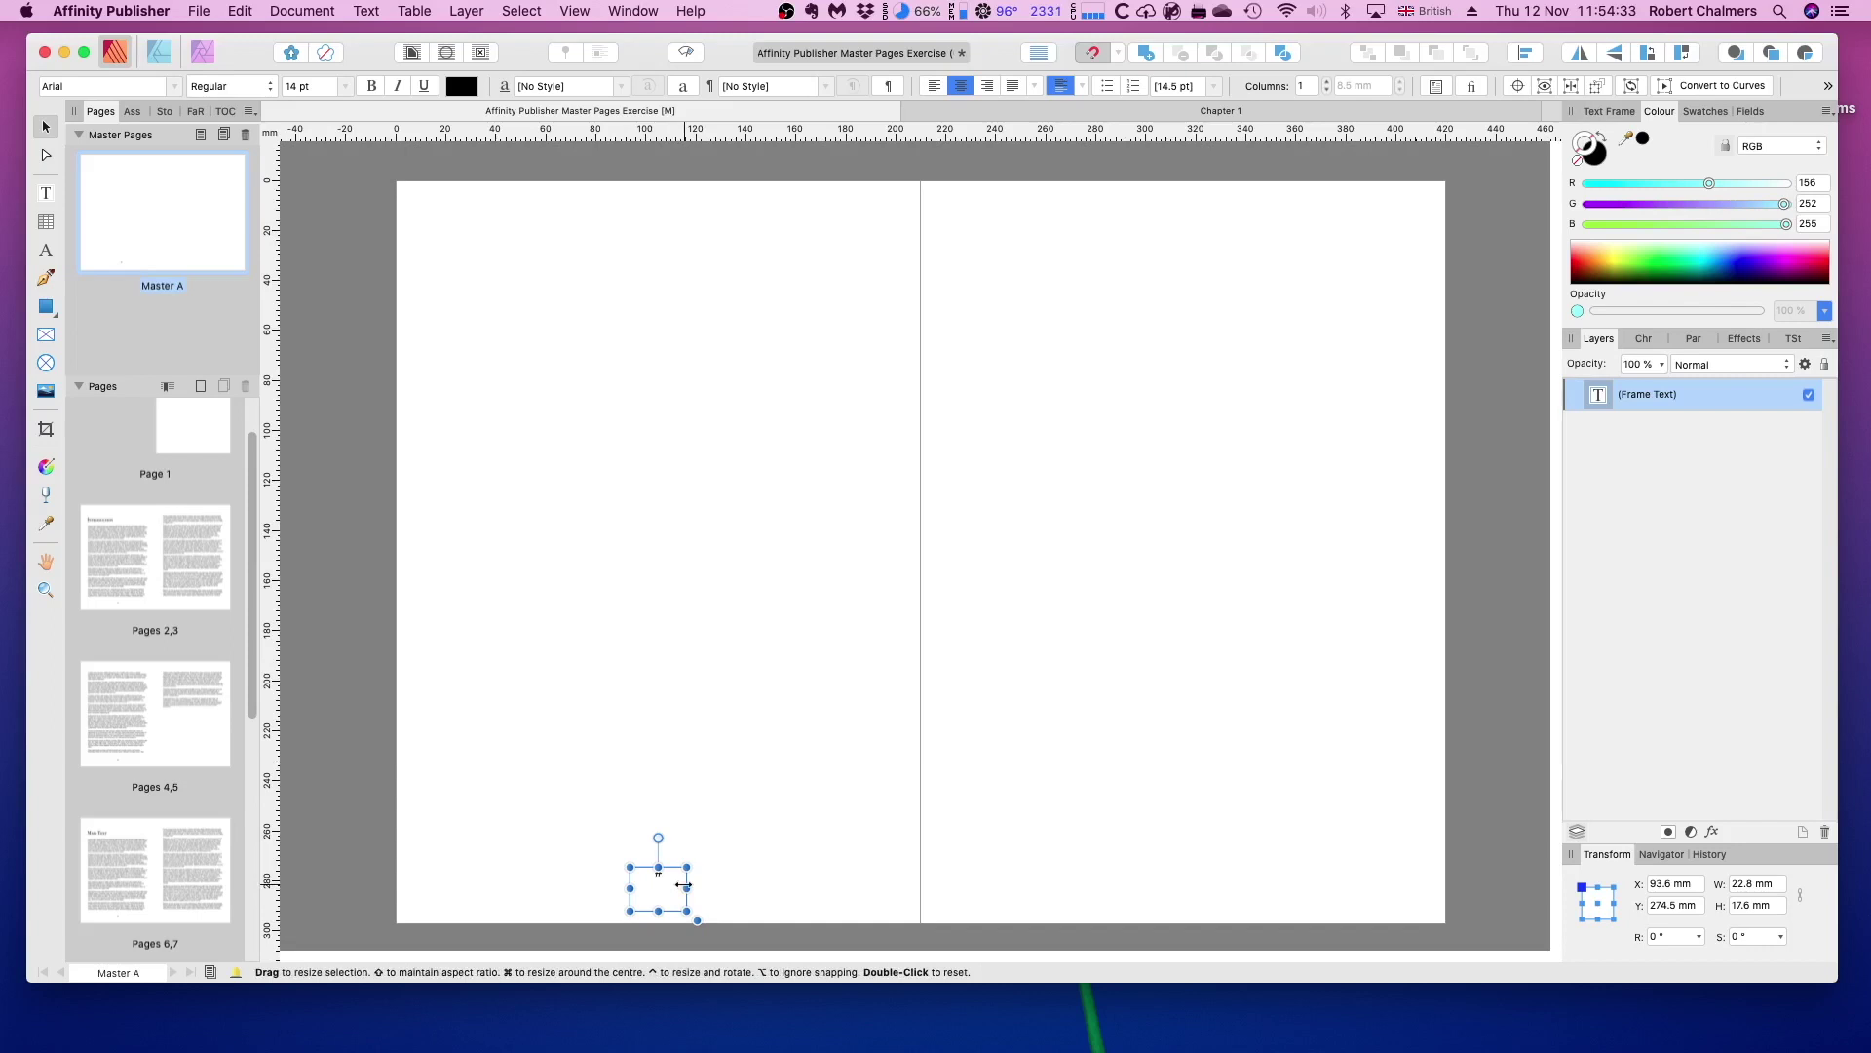
click(148, 569)
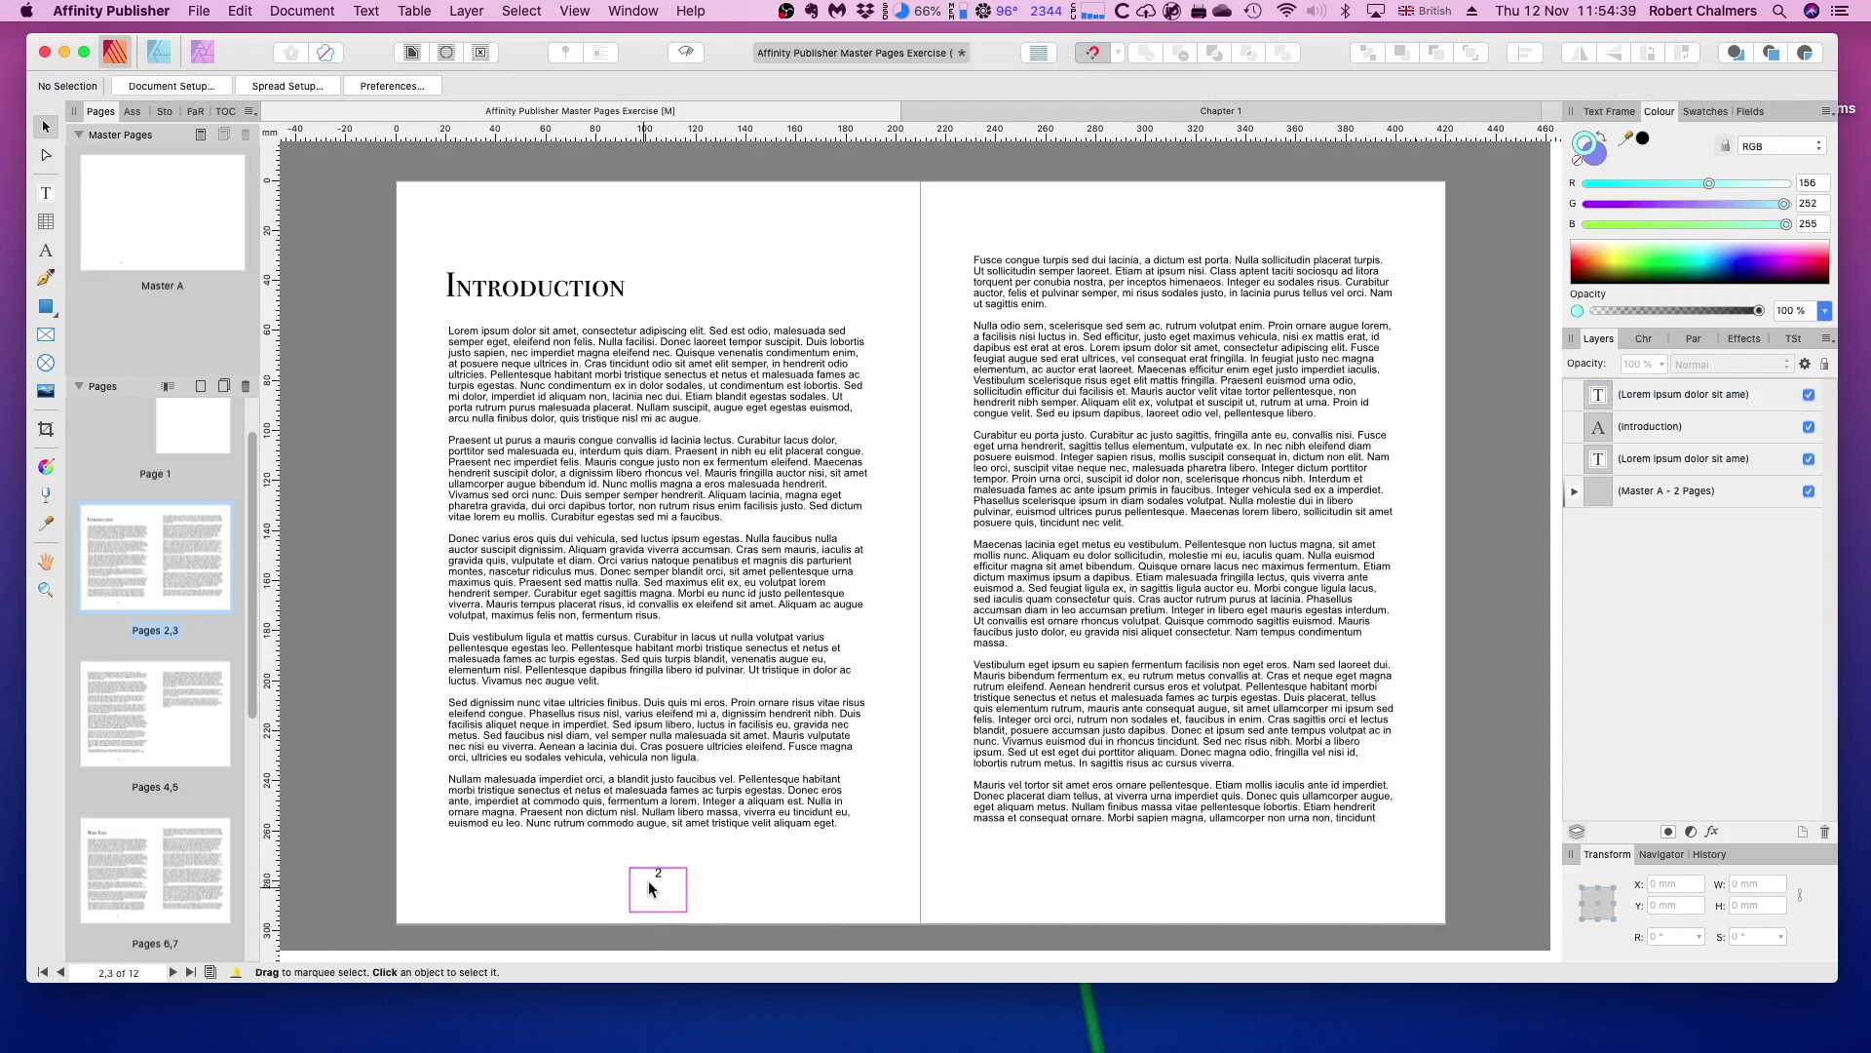
double_click(680, 879)
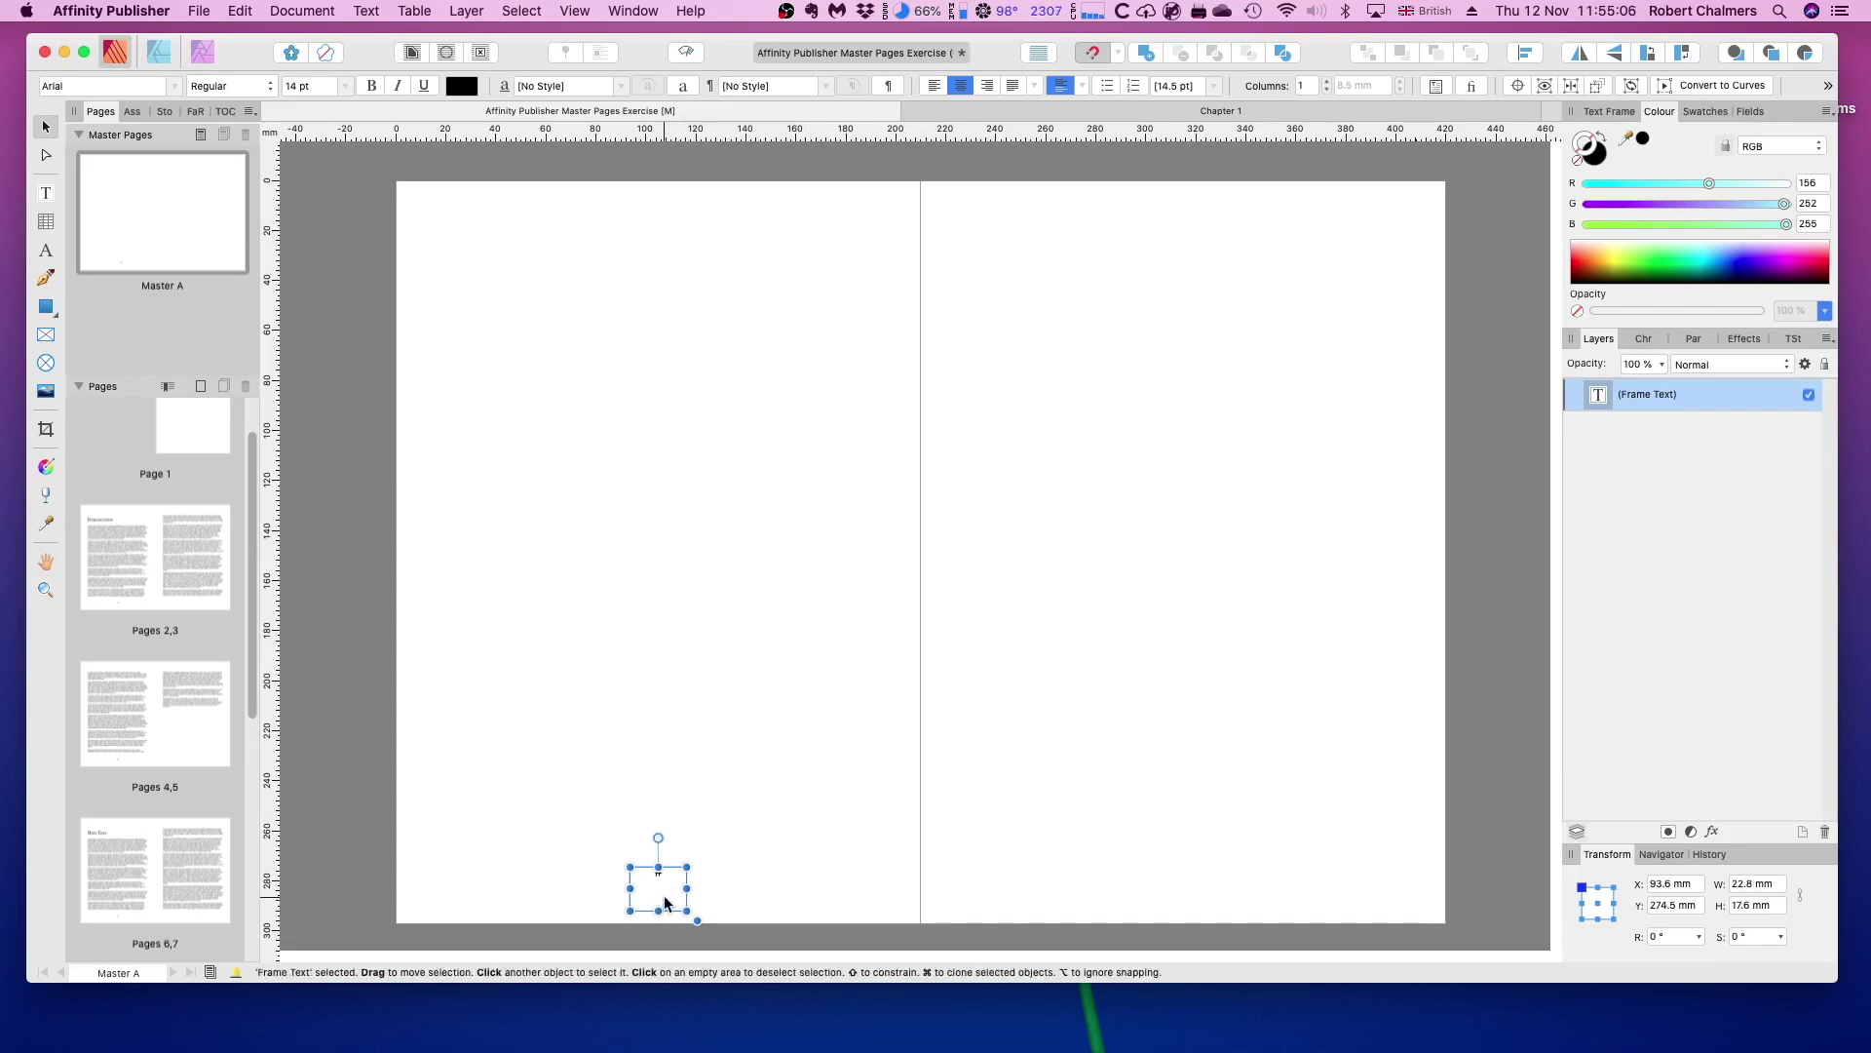
drag(664, 902, 1206, 902)
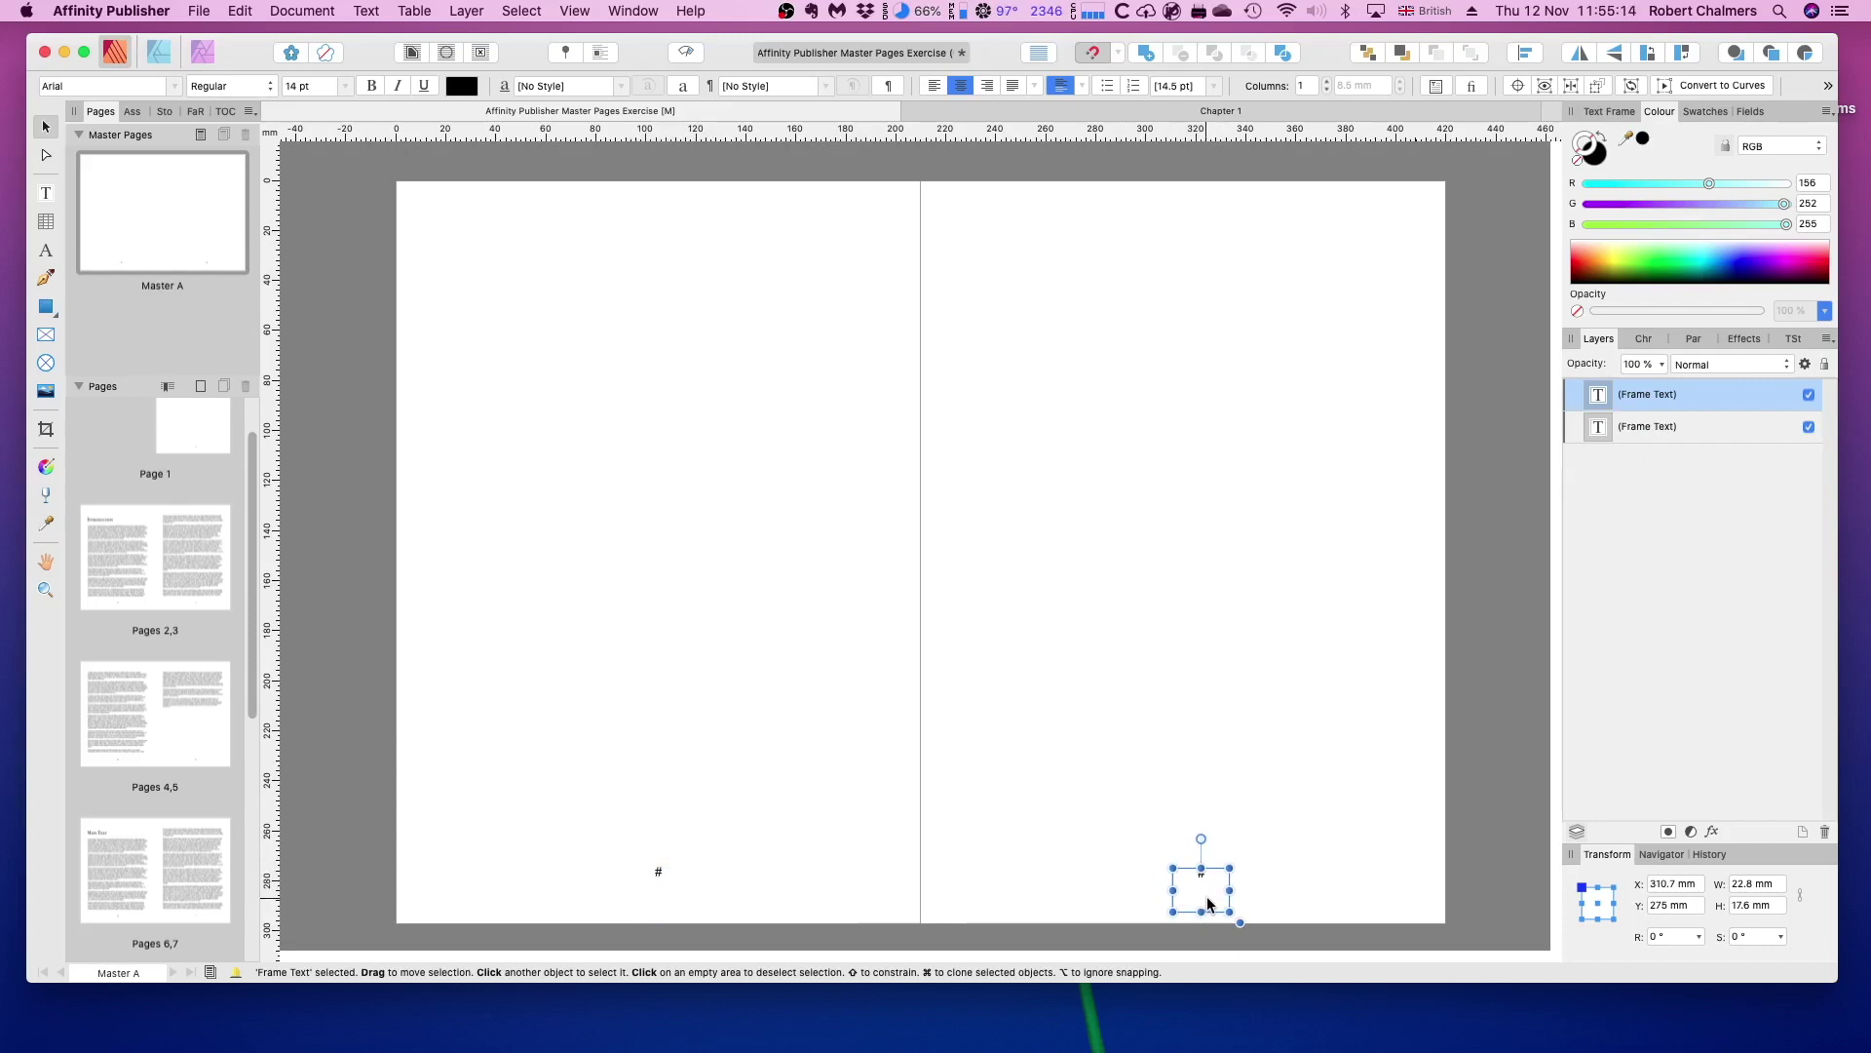
click(1263, 883)
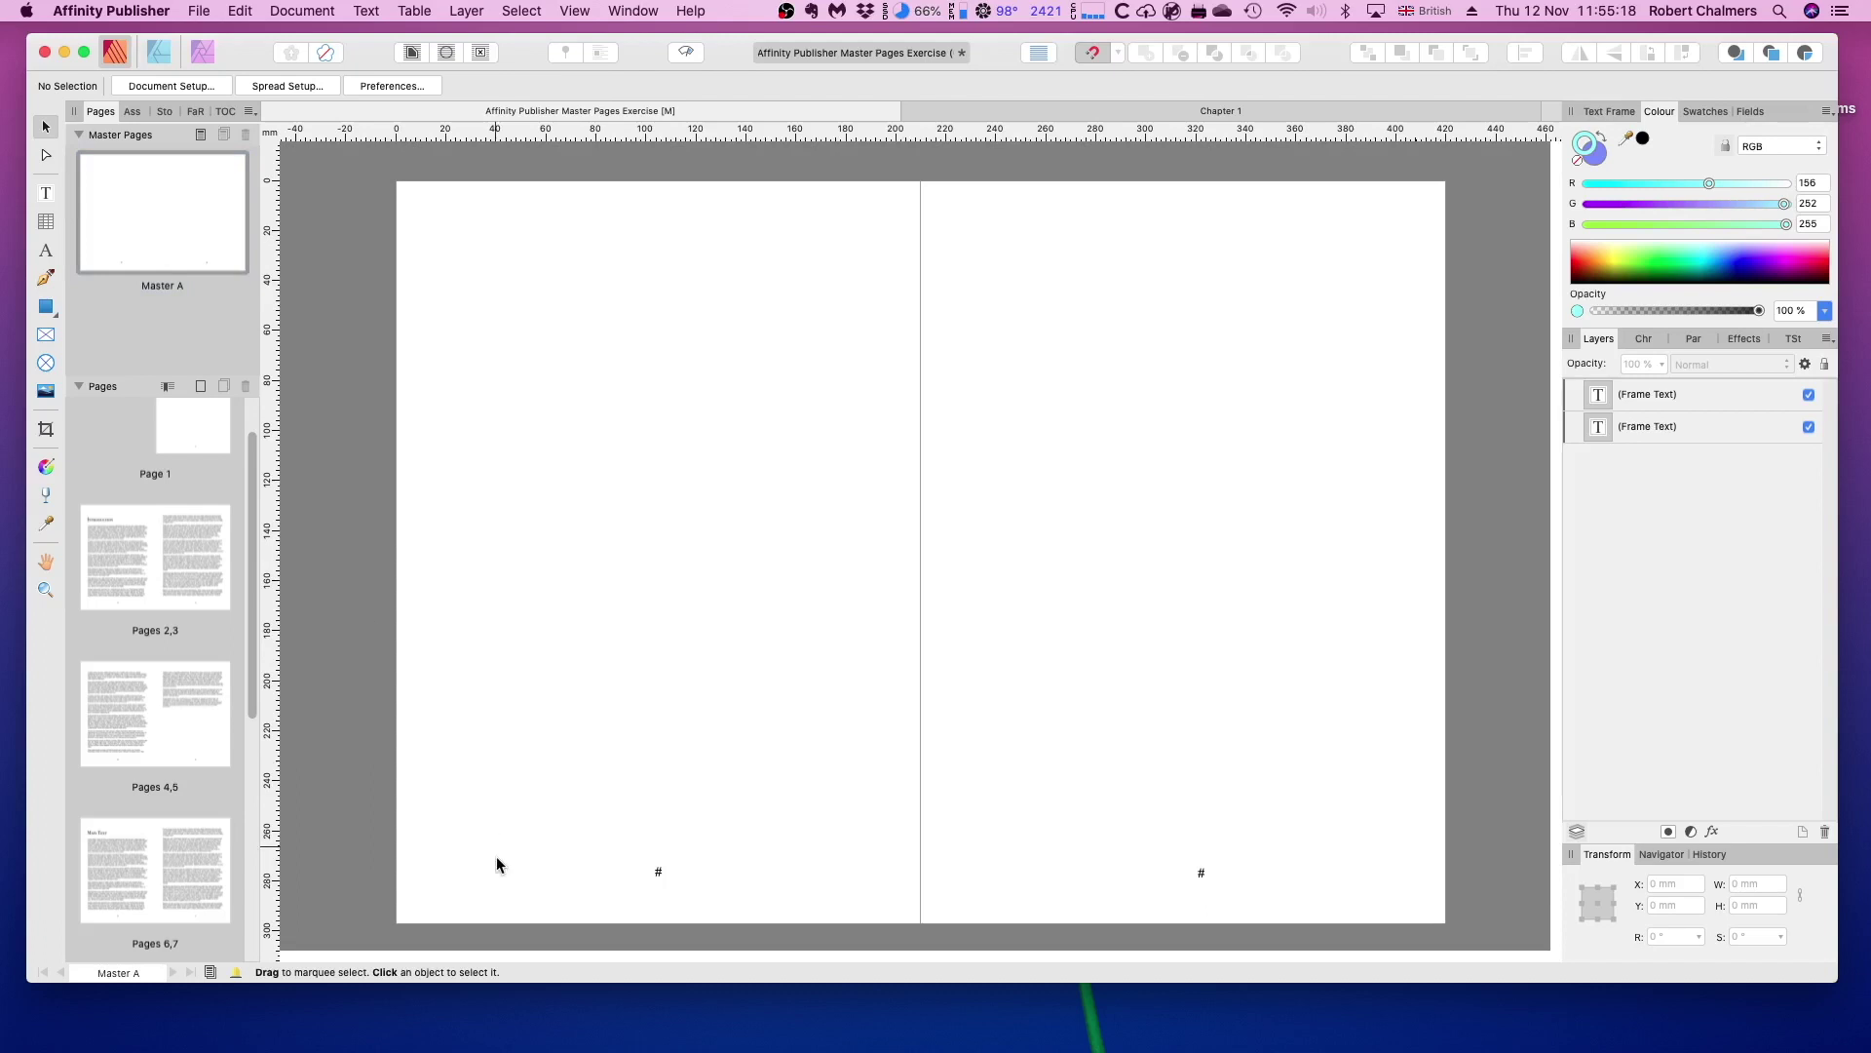
Move the copied frame to the right page's horizontal centre at about X 303.6 mm, Y 274.5 mm, and view pages 2 and 3
click(658, 880)
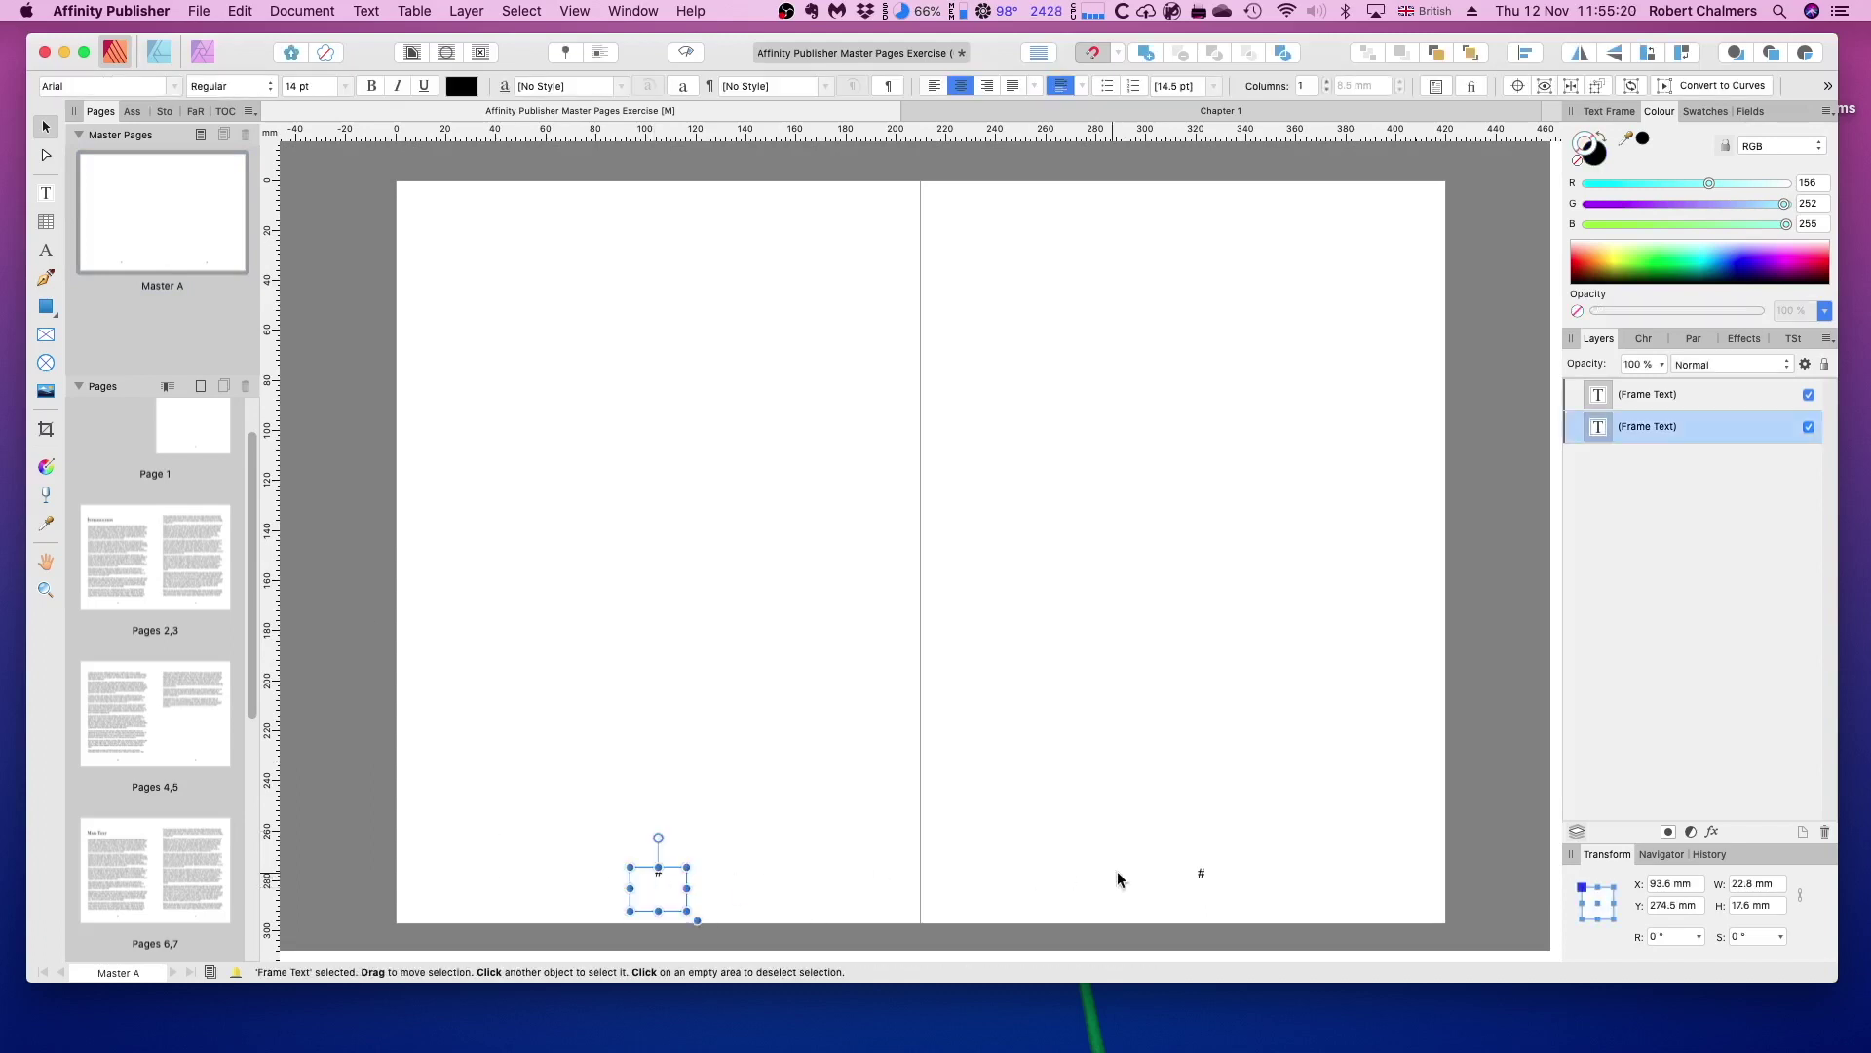
click(1204, 883)
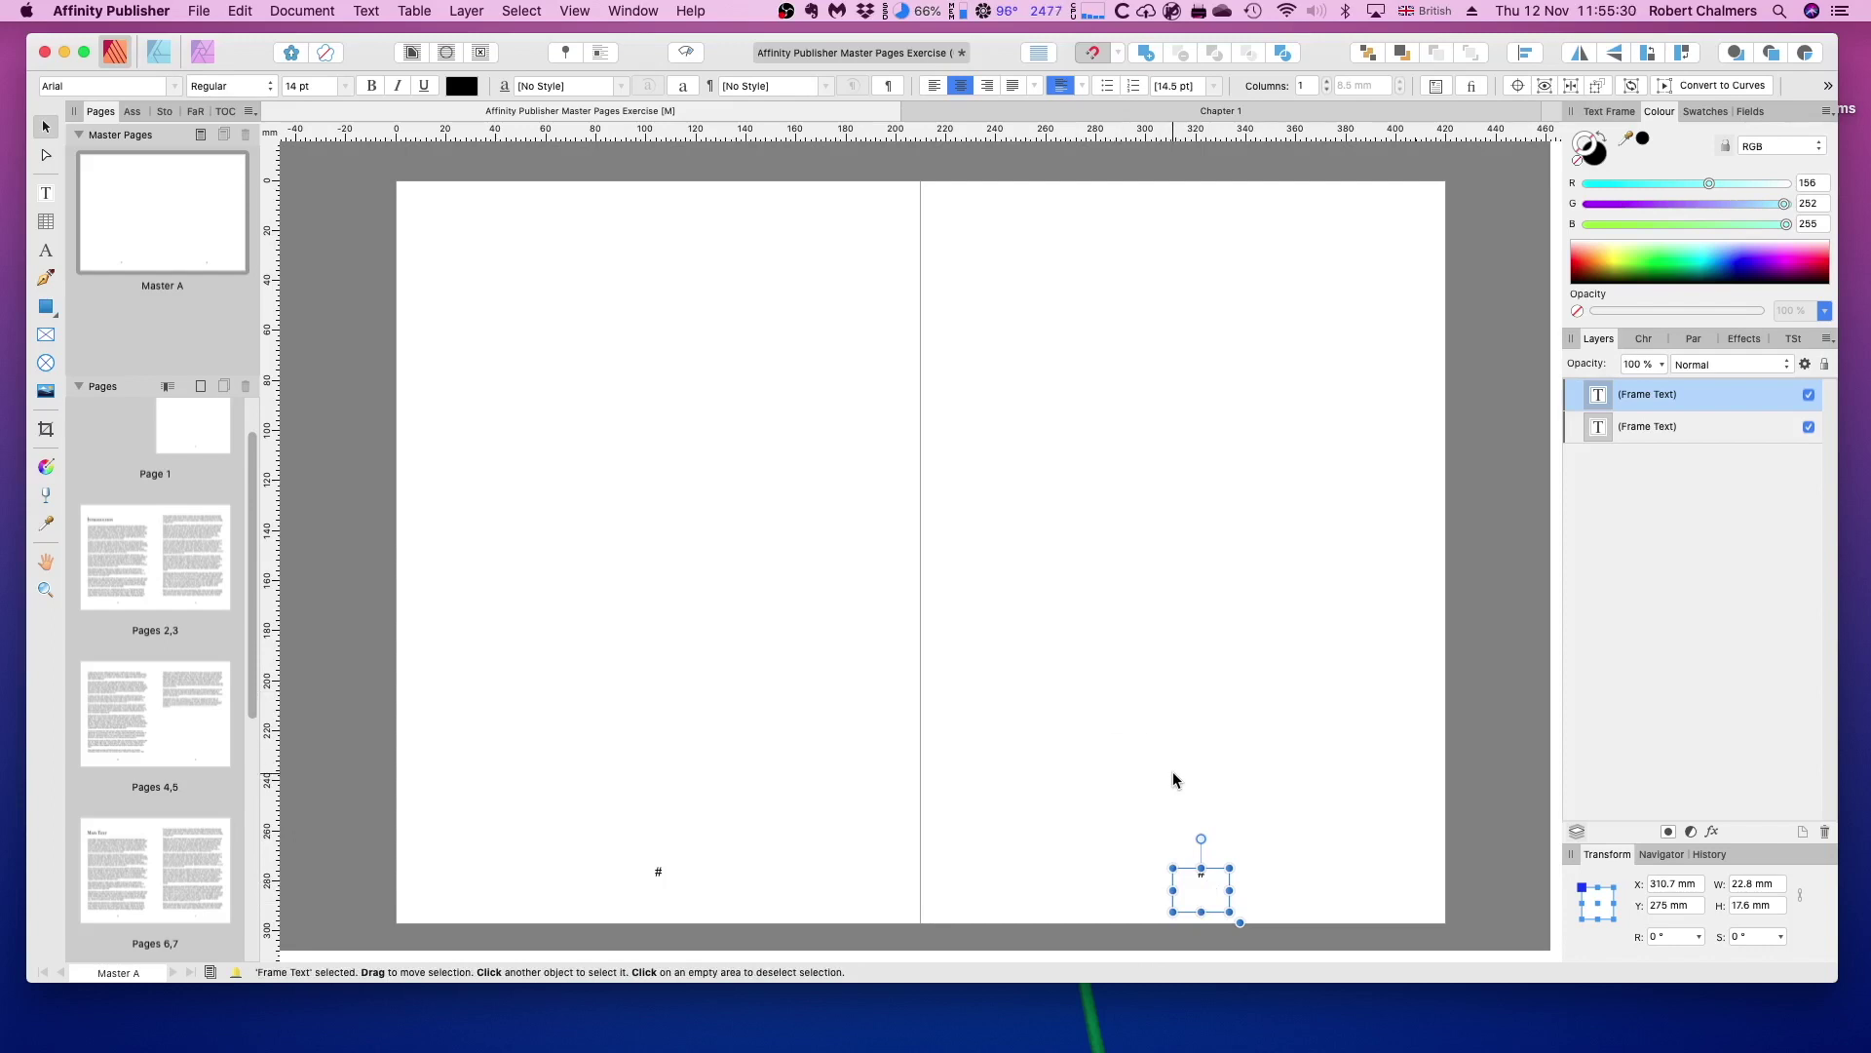
click(1269, 834)
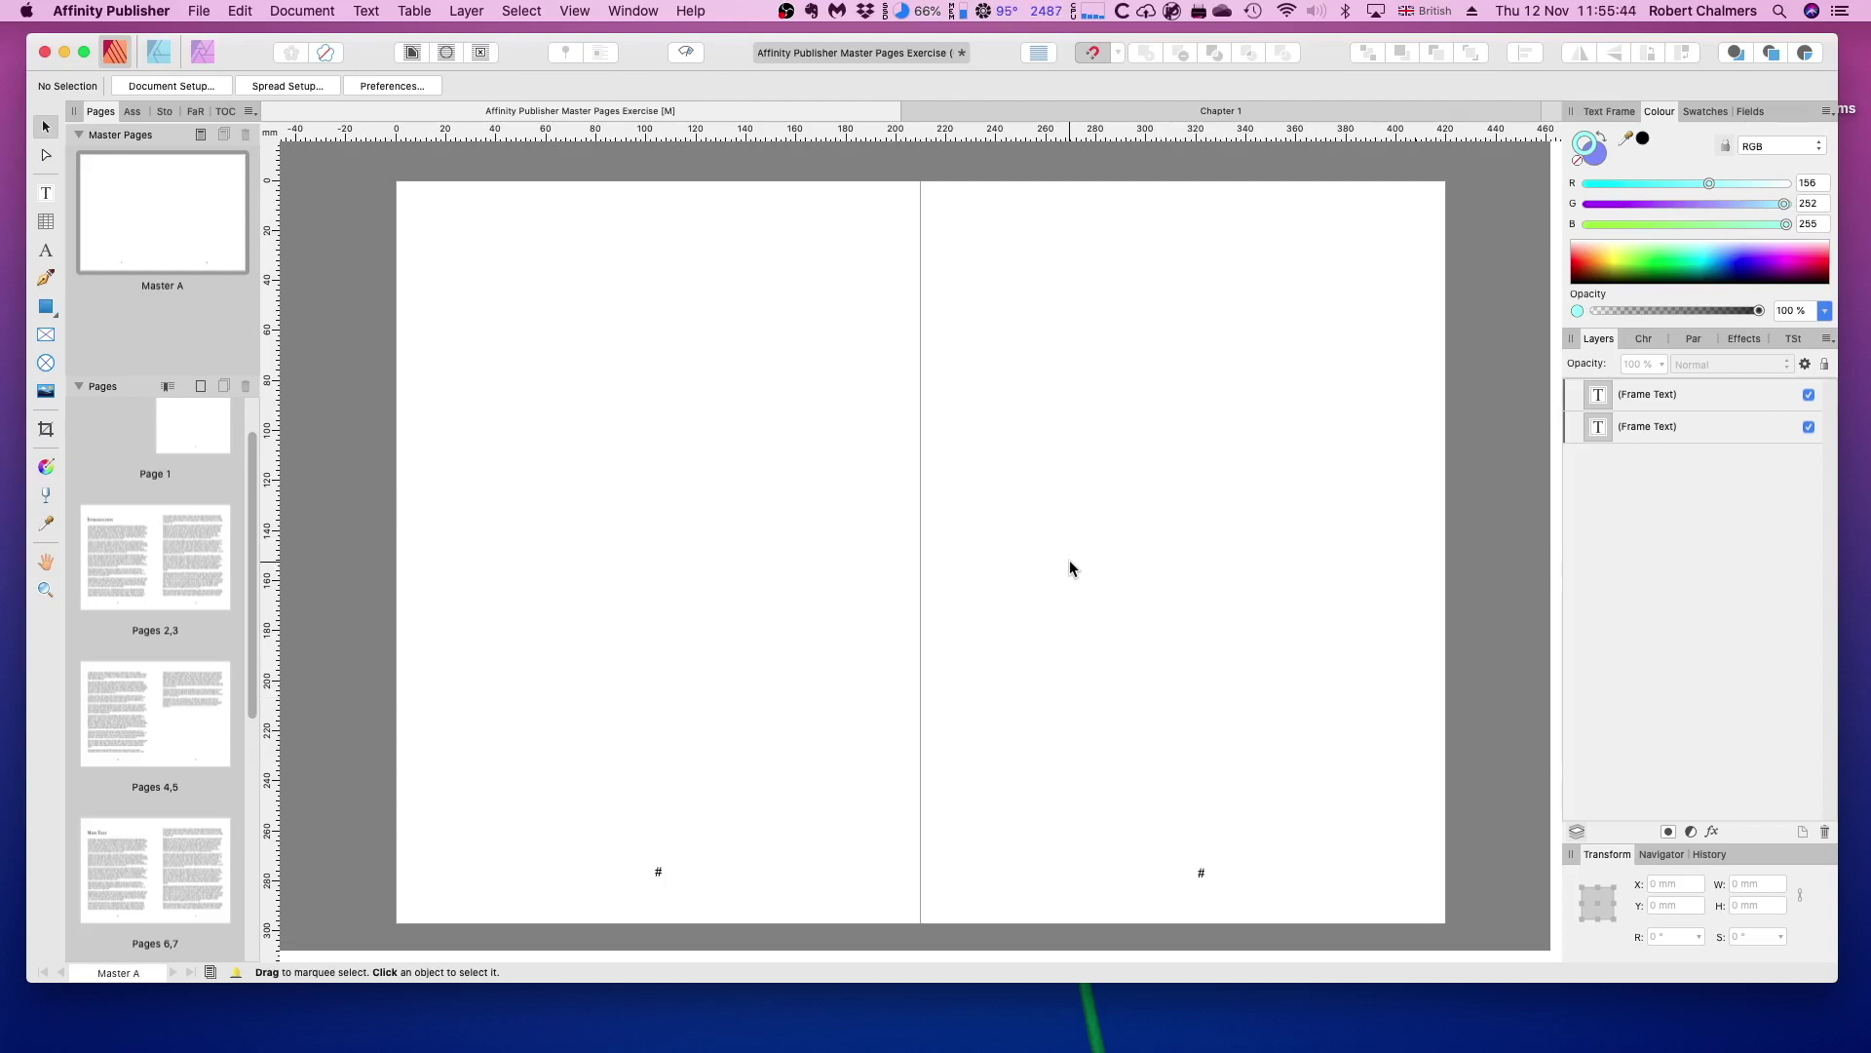
click(1210, 882)
drag(1197, 880, 1183, 880)
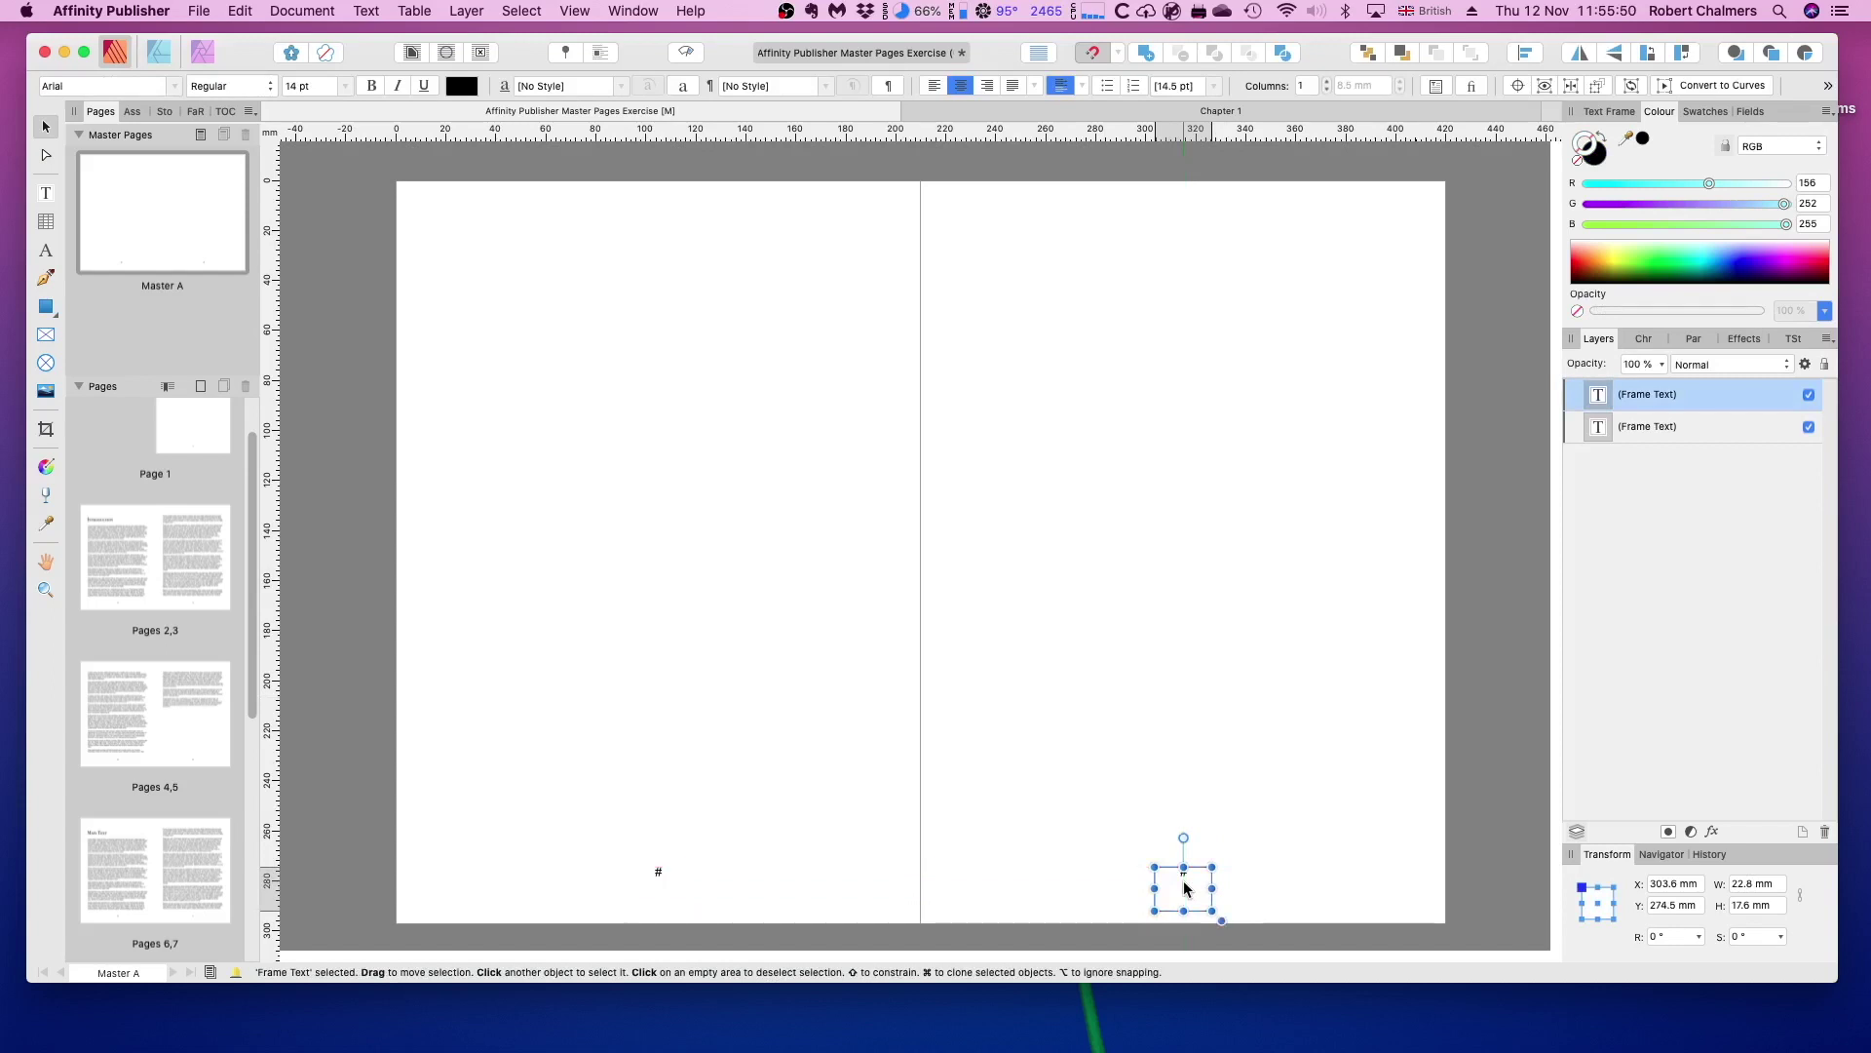
click(160, 558)
click(160, 552)
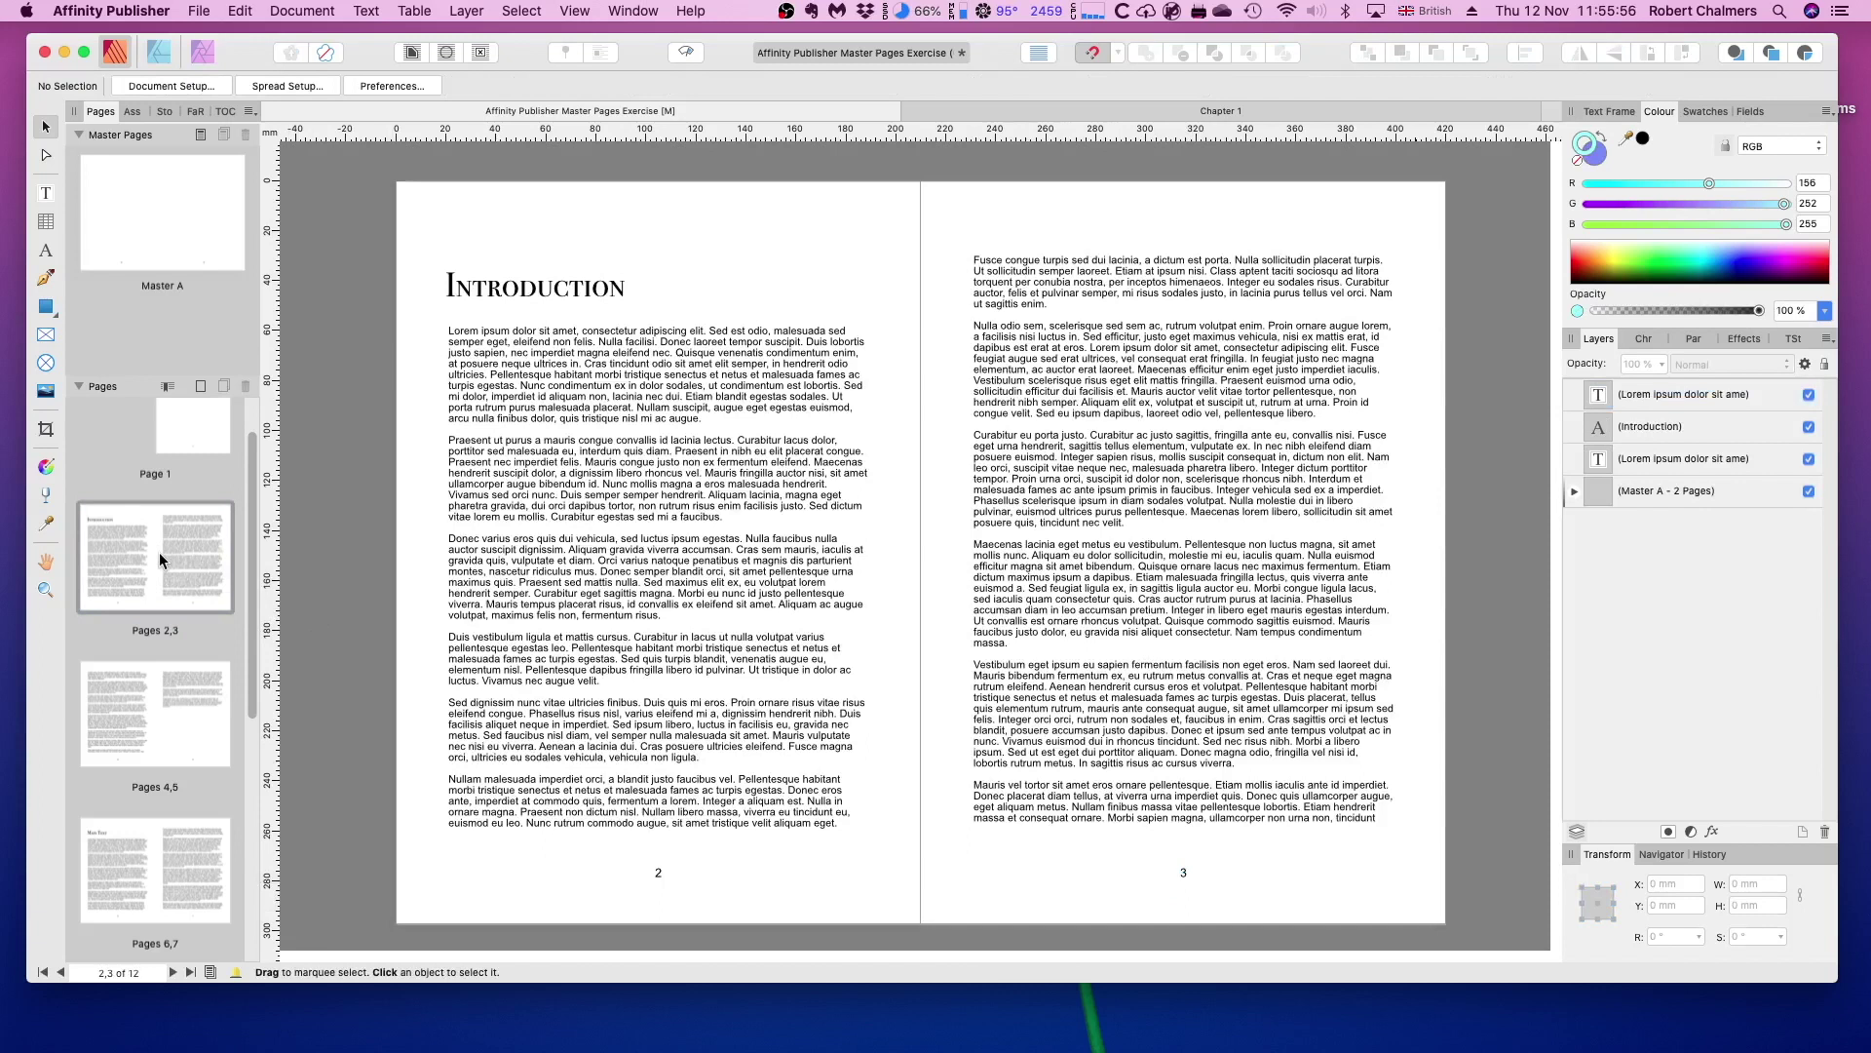
Add a new master spread named Master B with facing A4 portrait pages
double_click(159, 214)
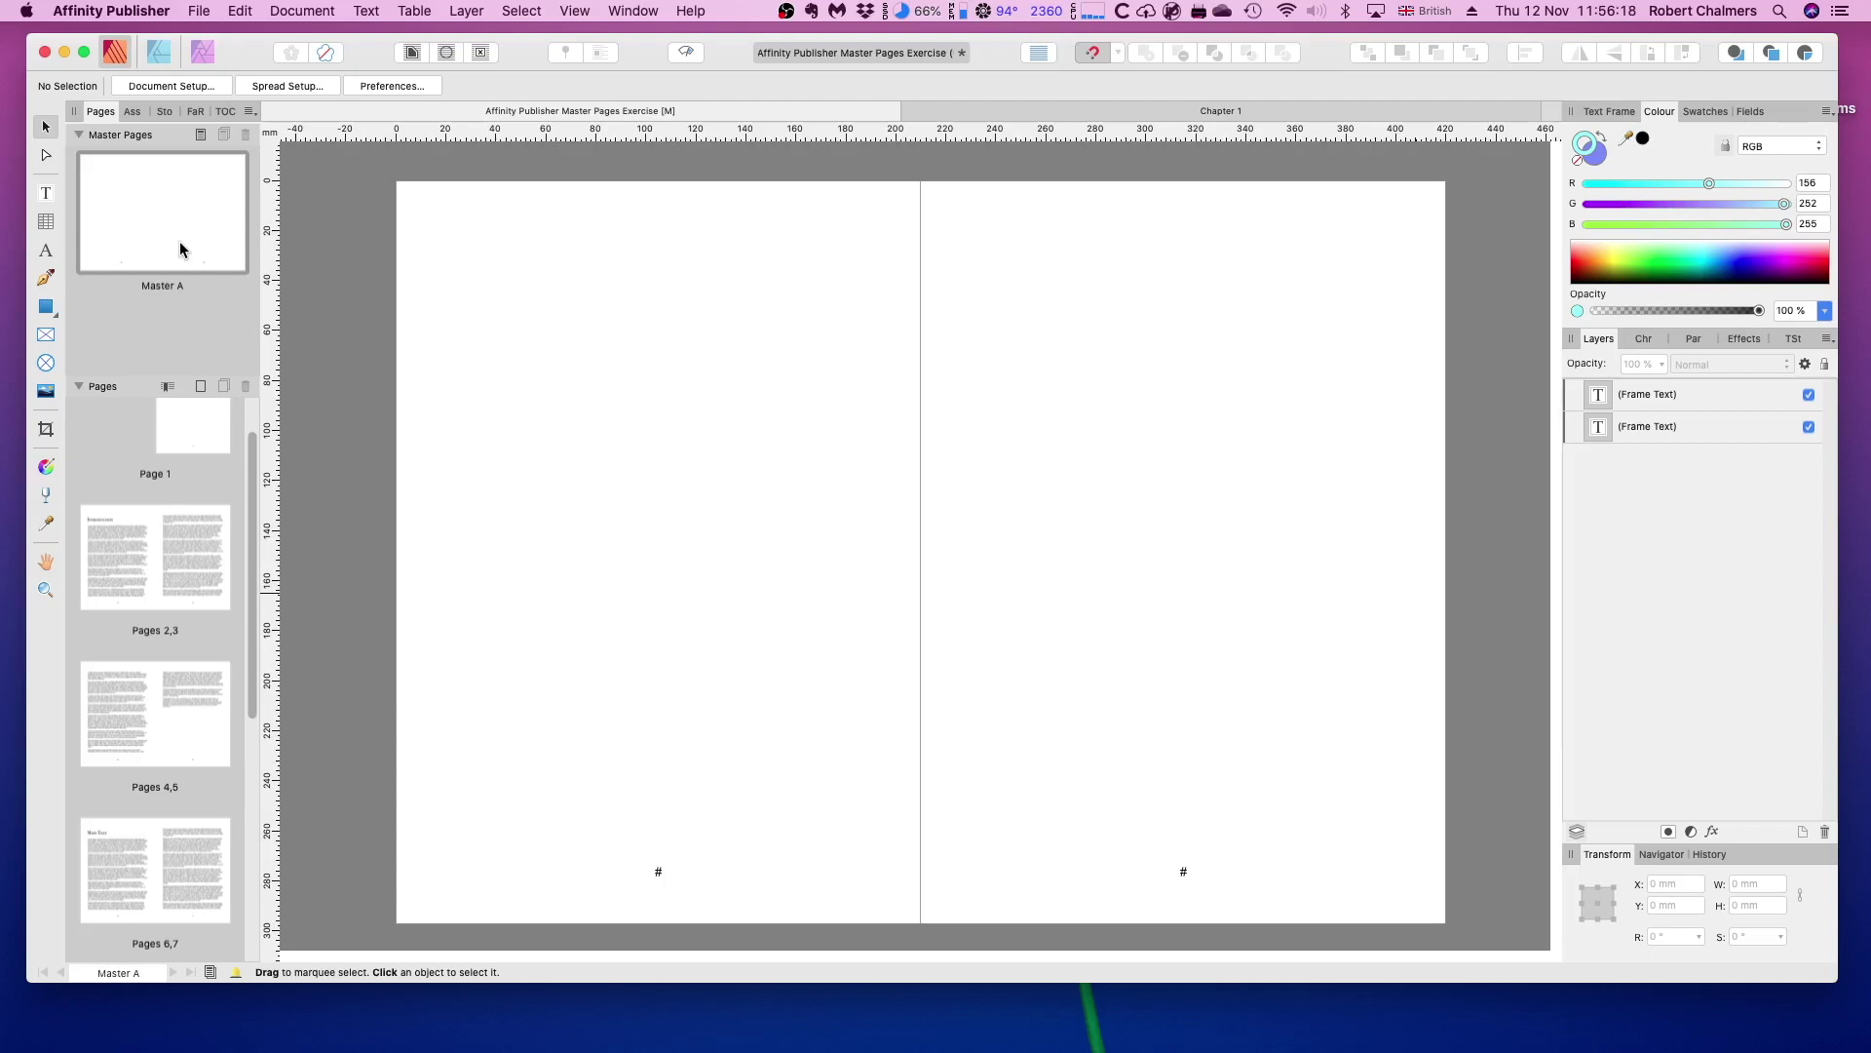
click(201, 137)
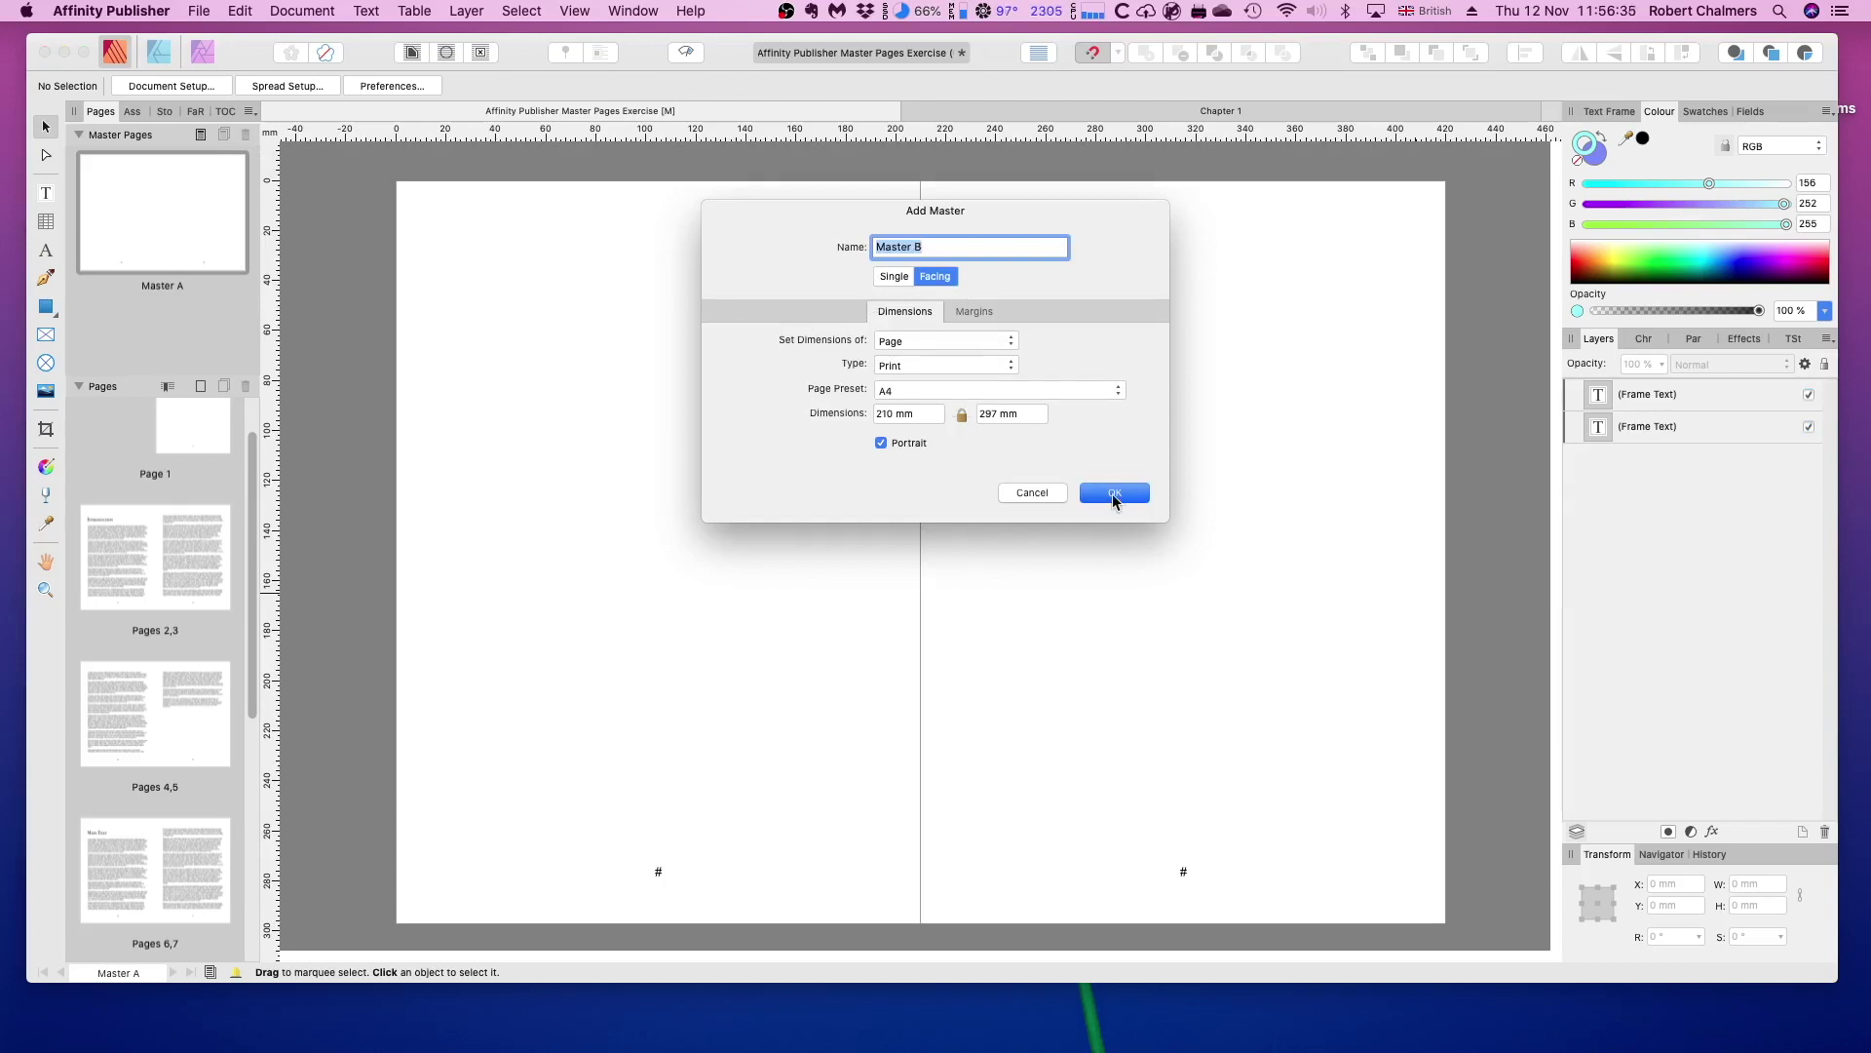
click(1113, 493)
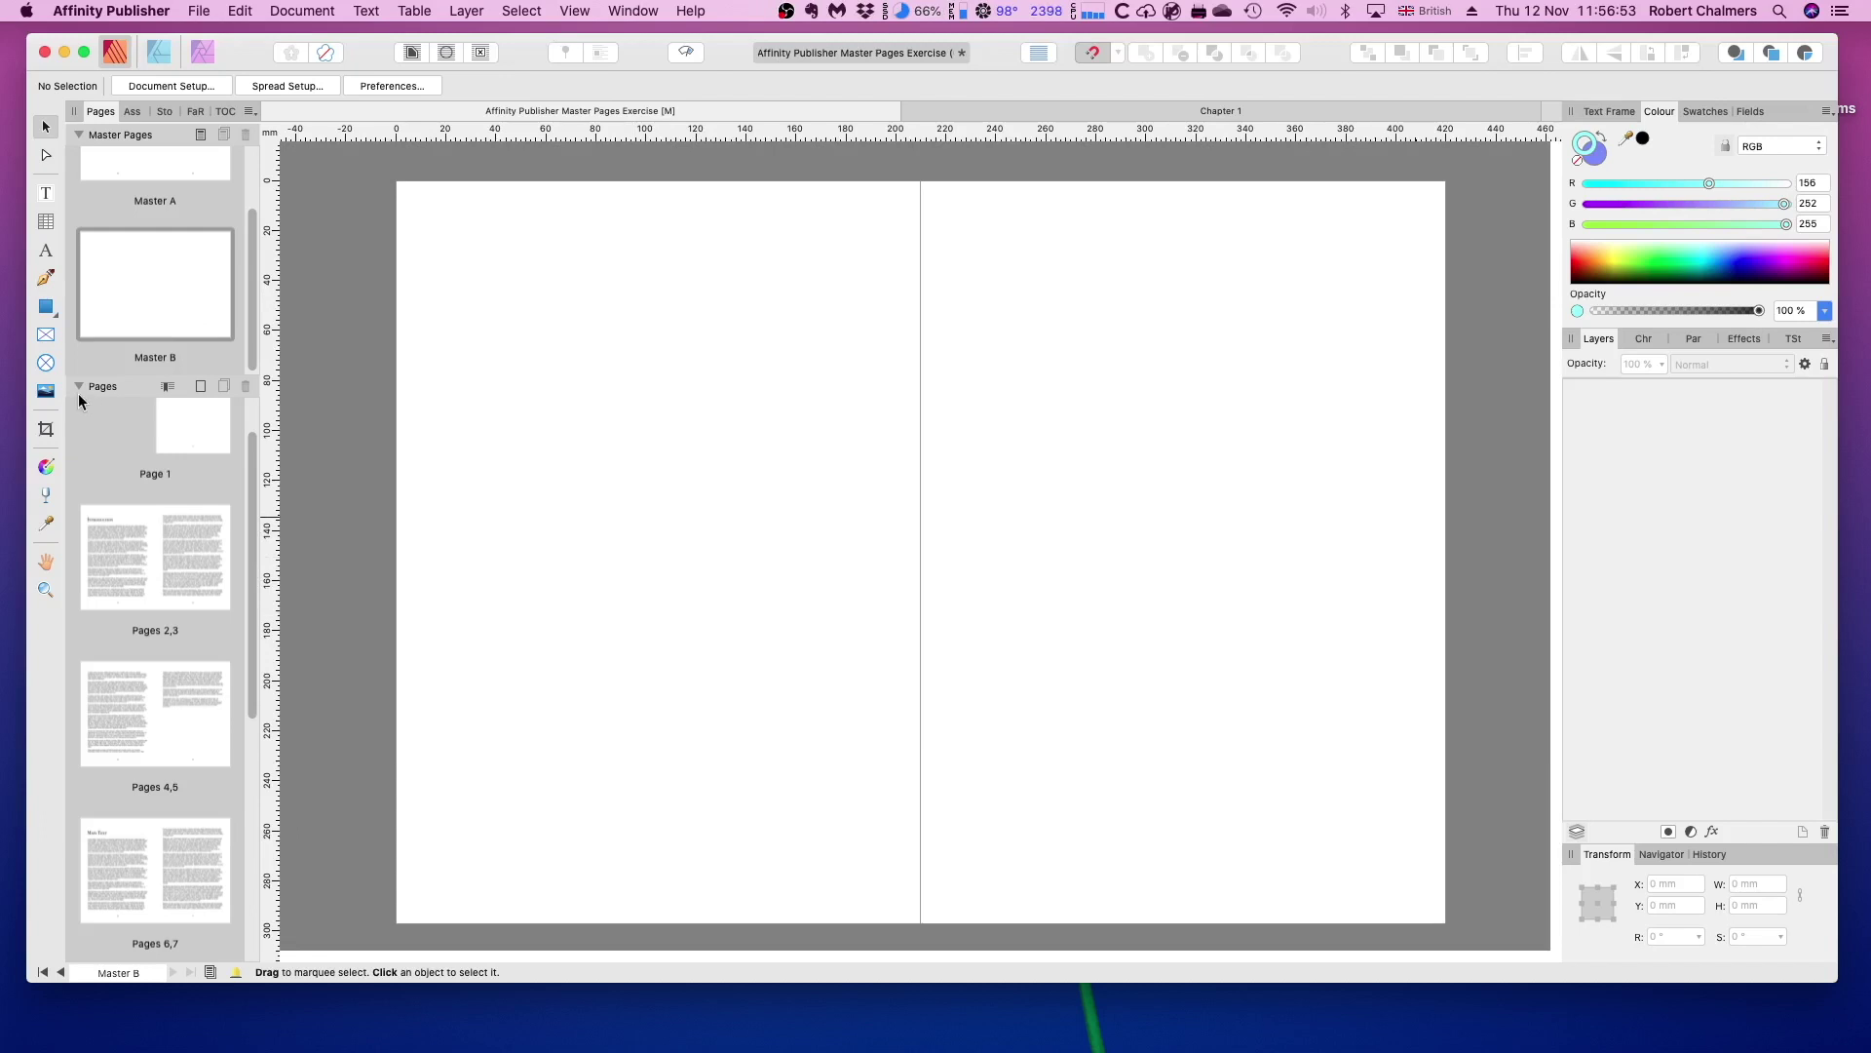
Draw a 20 mm wide, 297 mm high rectangle along Master B's outer left edge and fill it pale blue, RGB 222, 242, 255
click(46, 308)
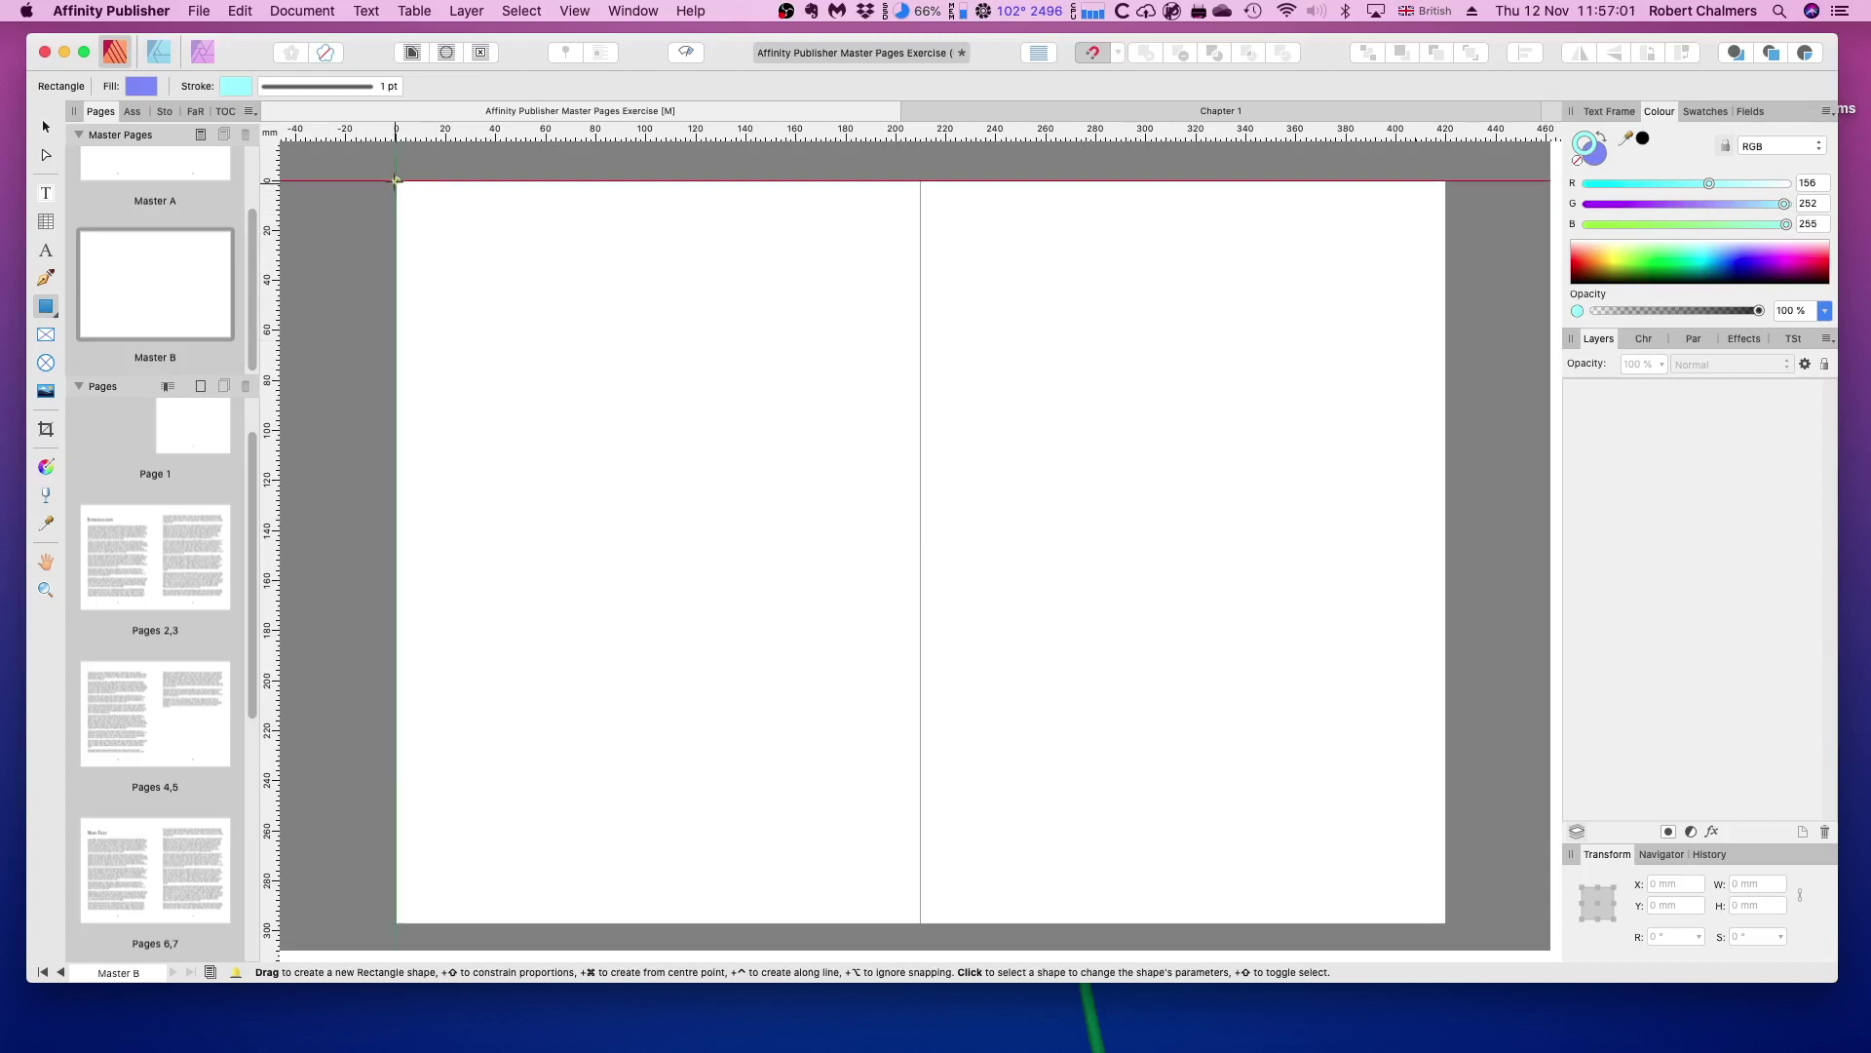
drag(395, 180, 445, 922)
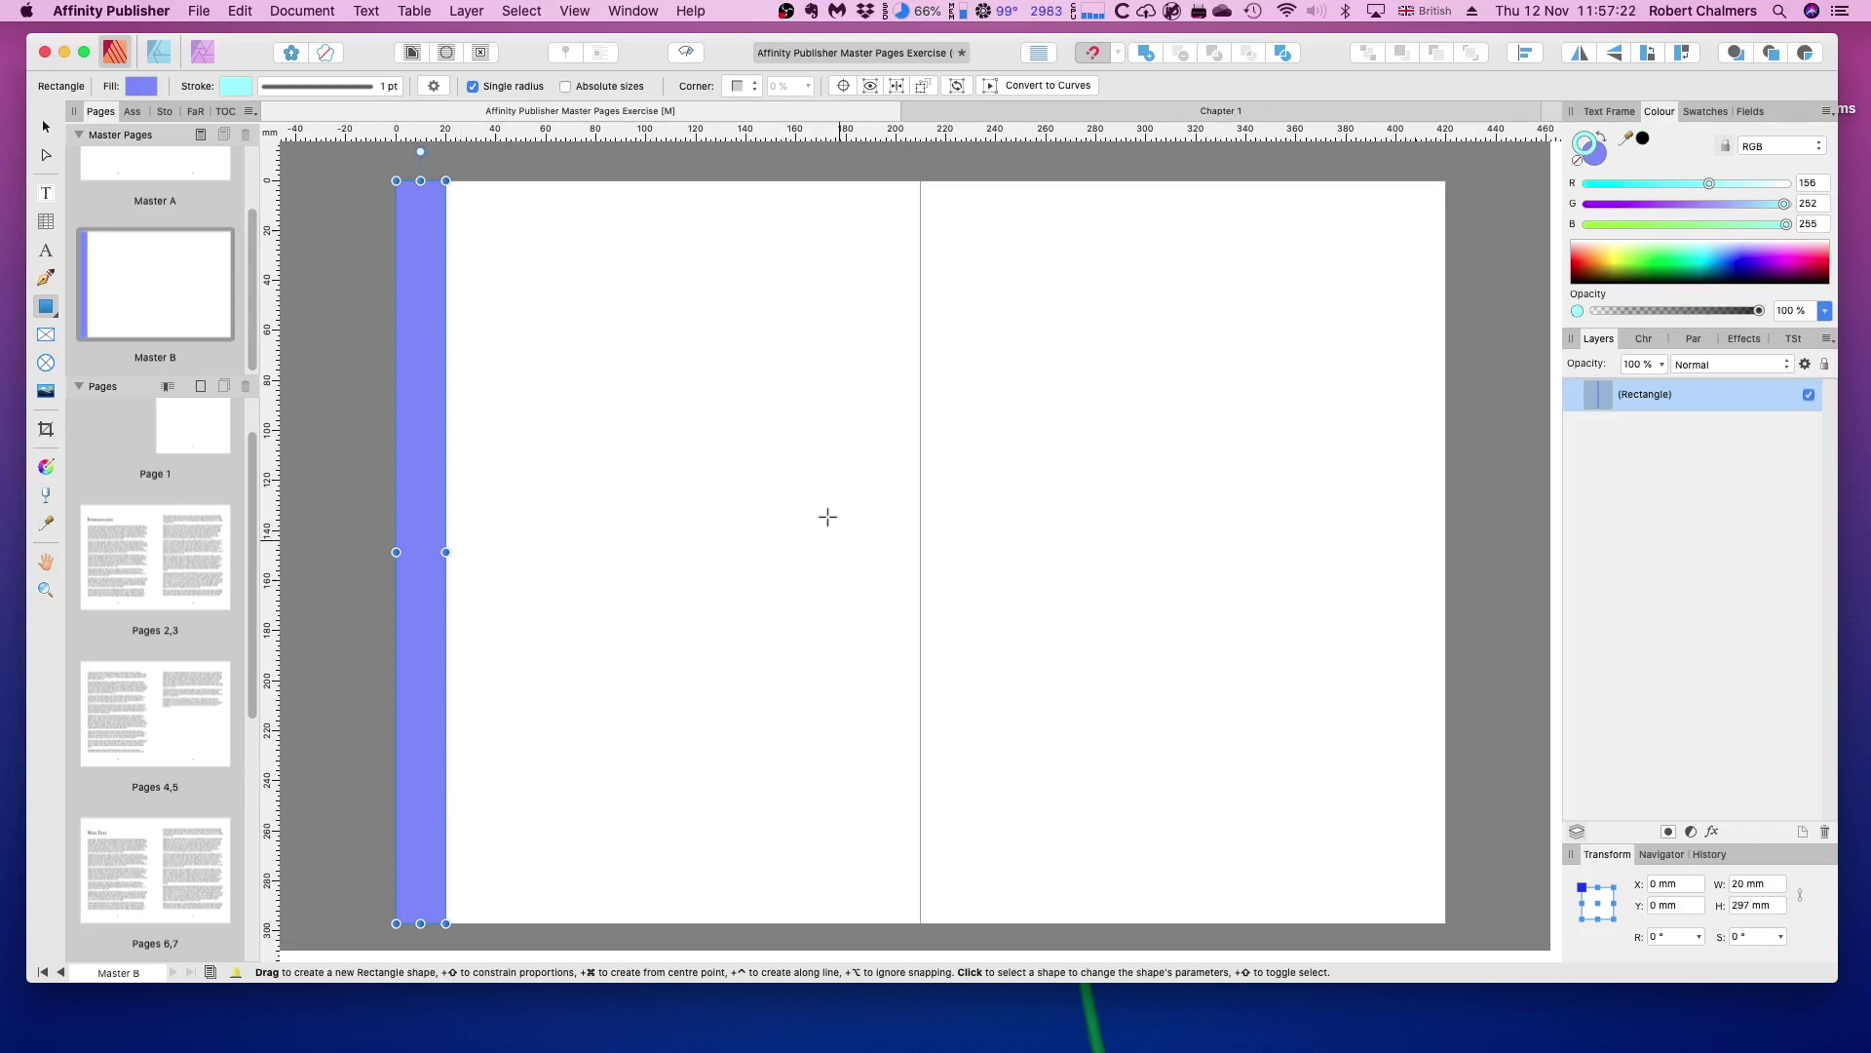
click(140, 87)
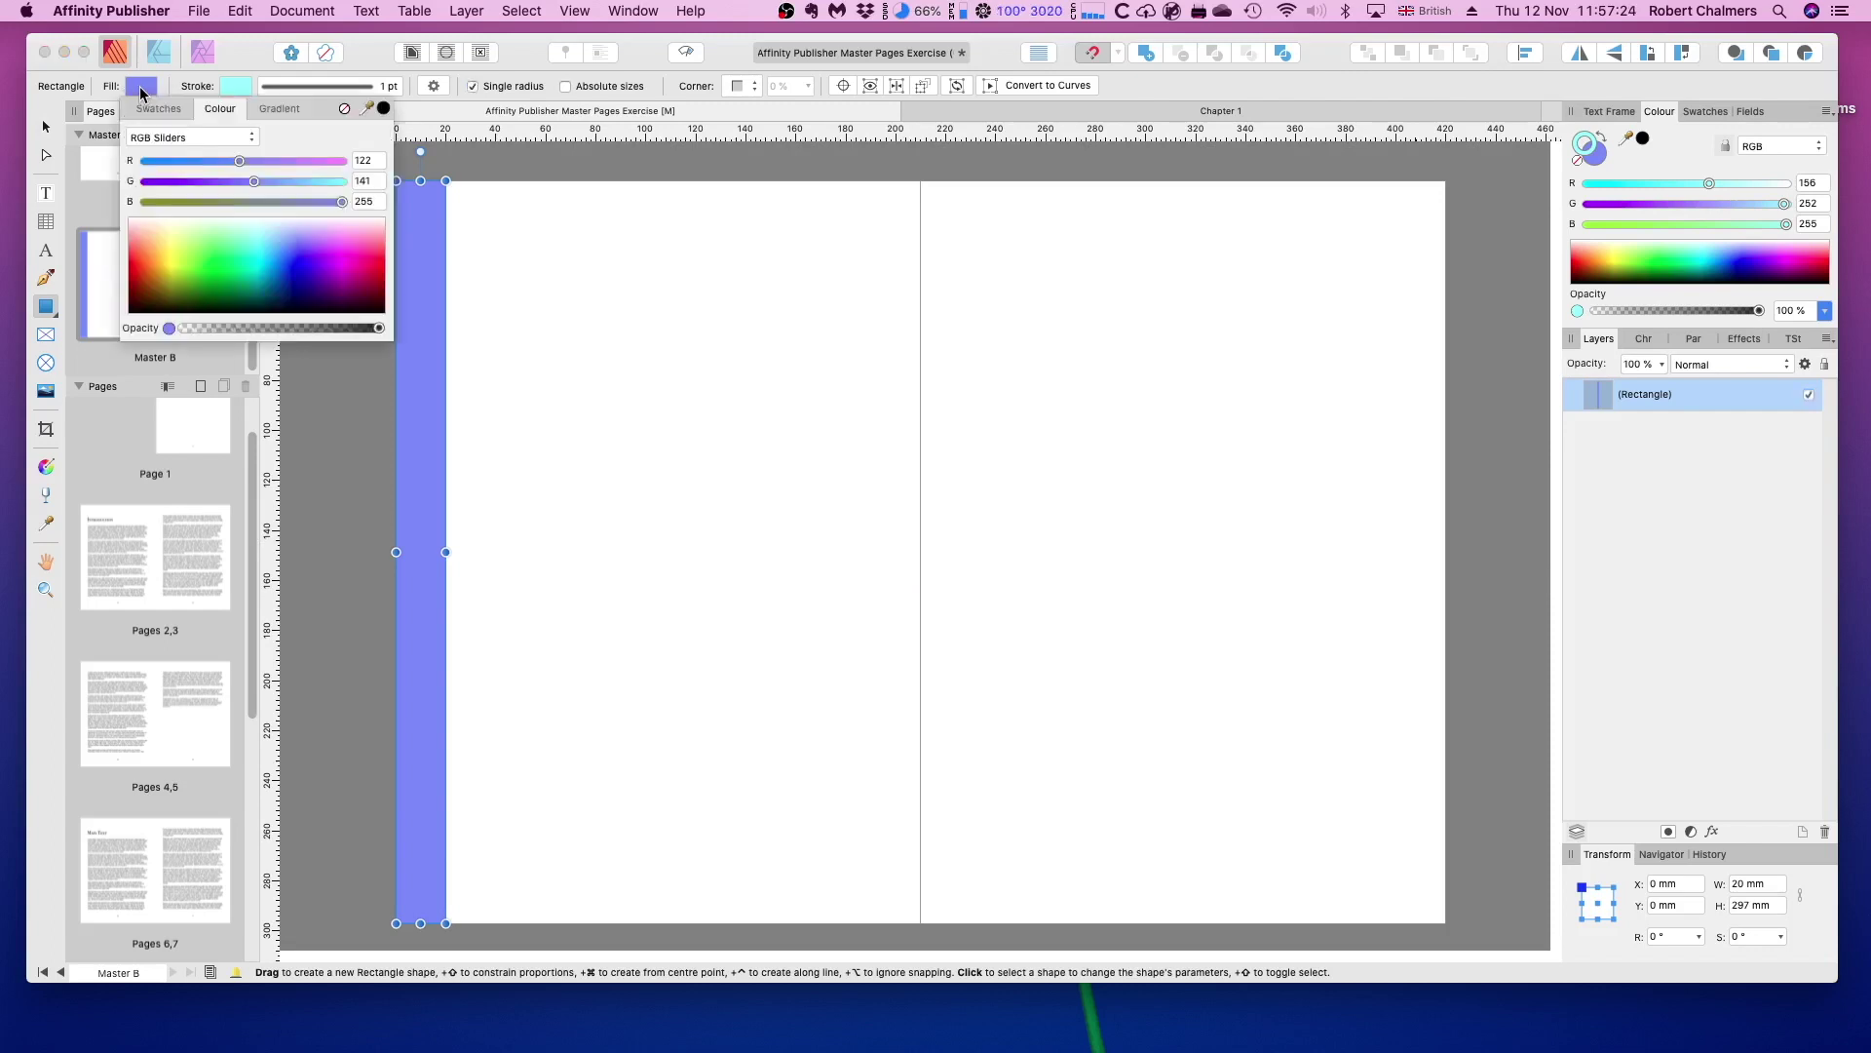
click(275, 226)
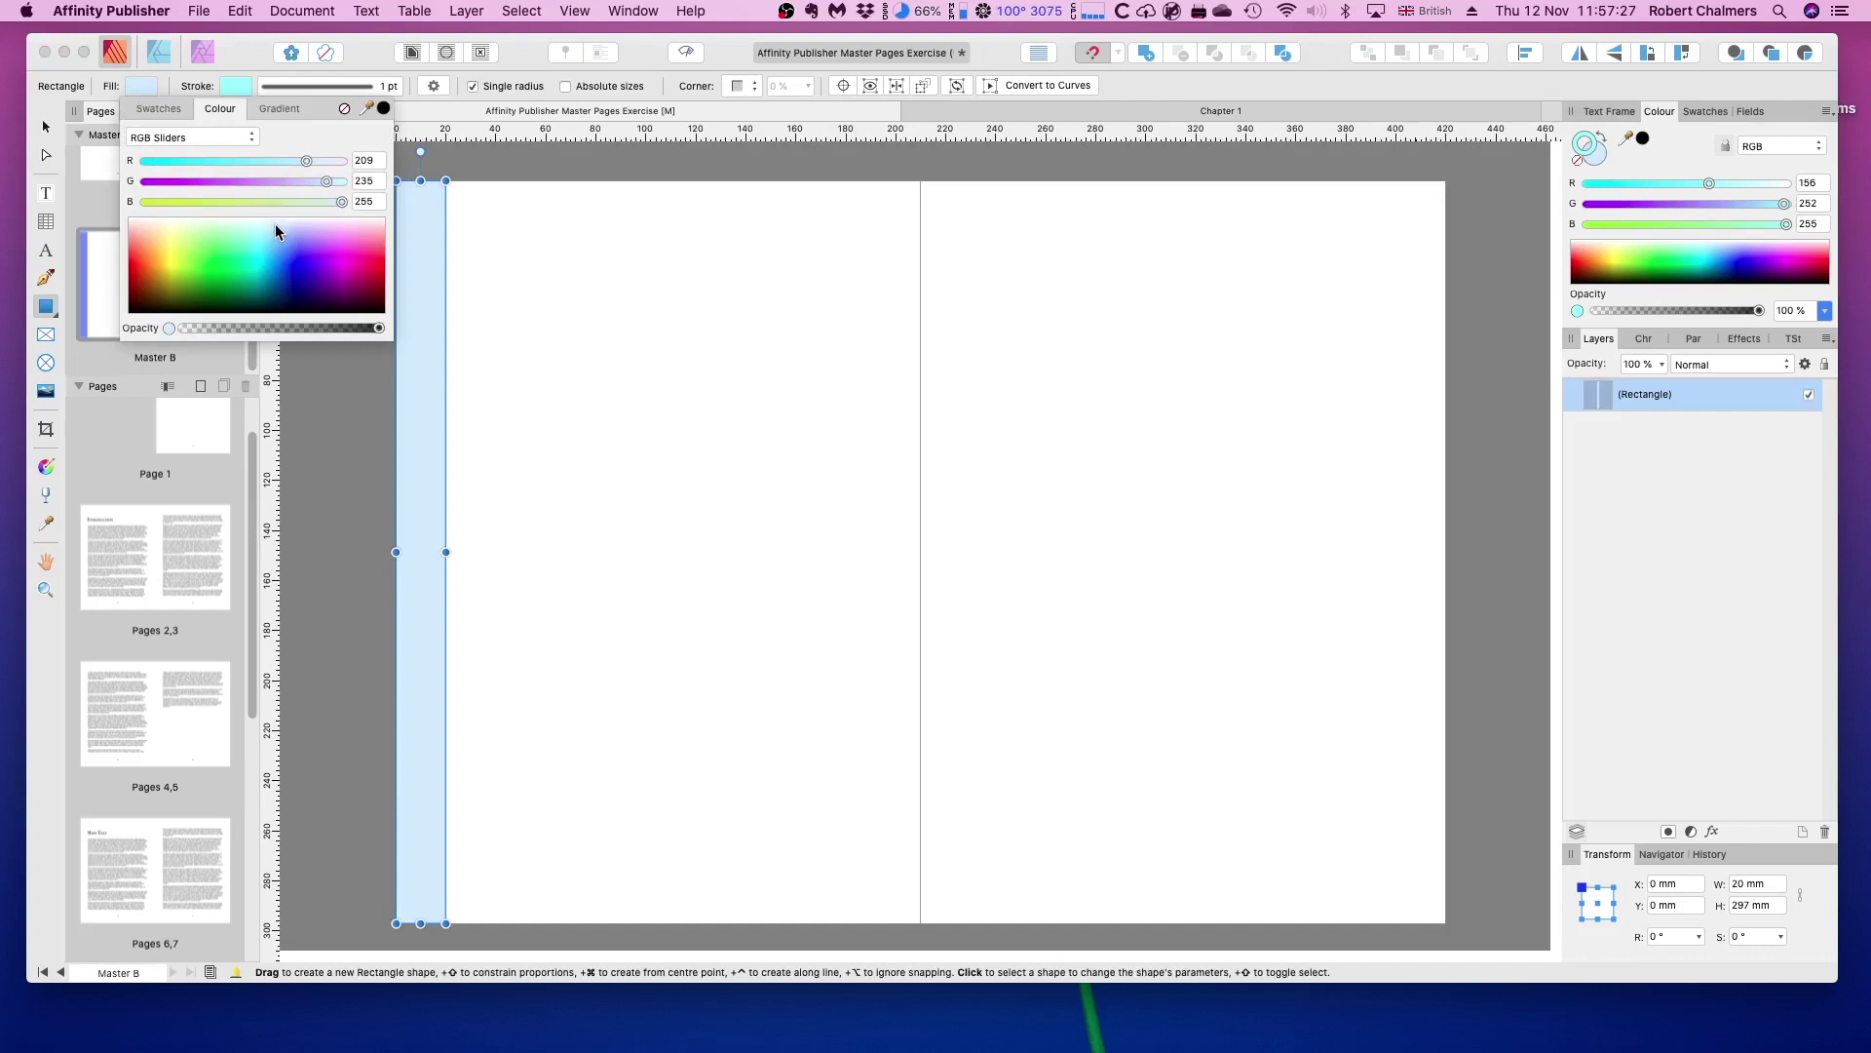
click(272, 220)
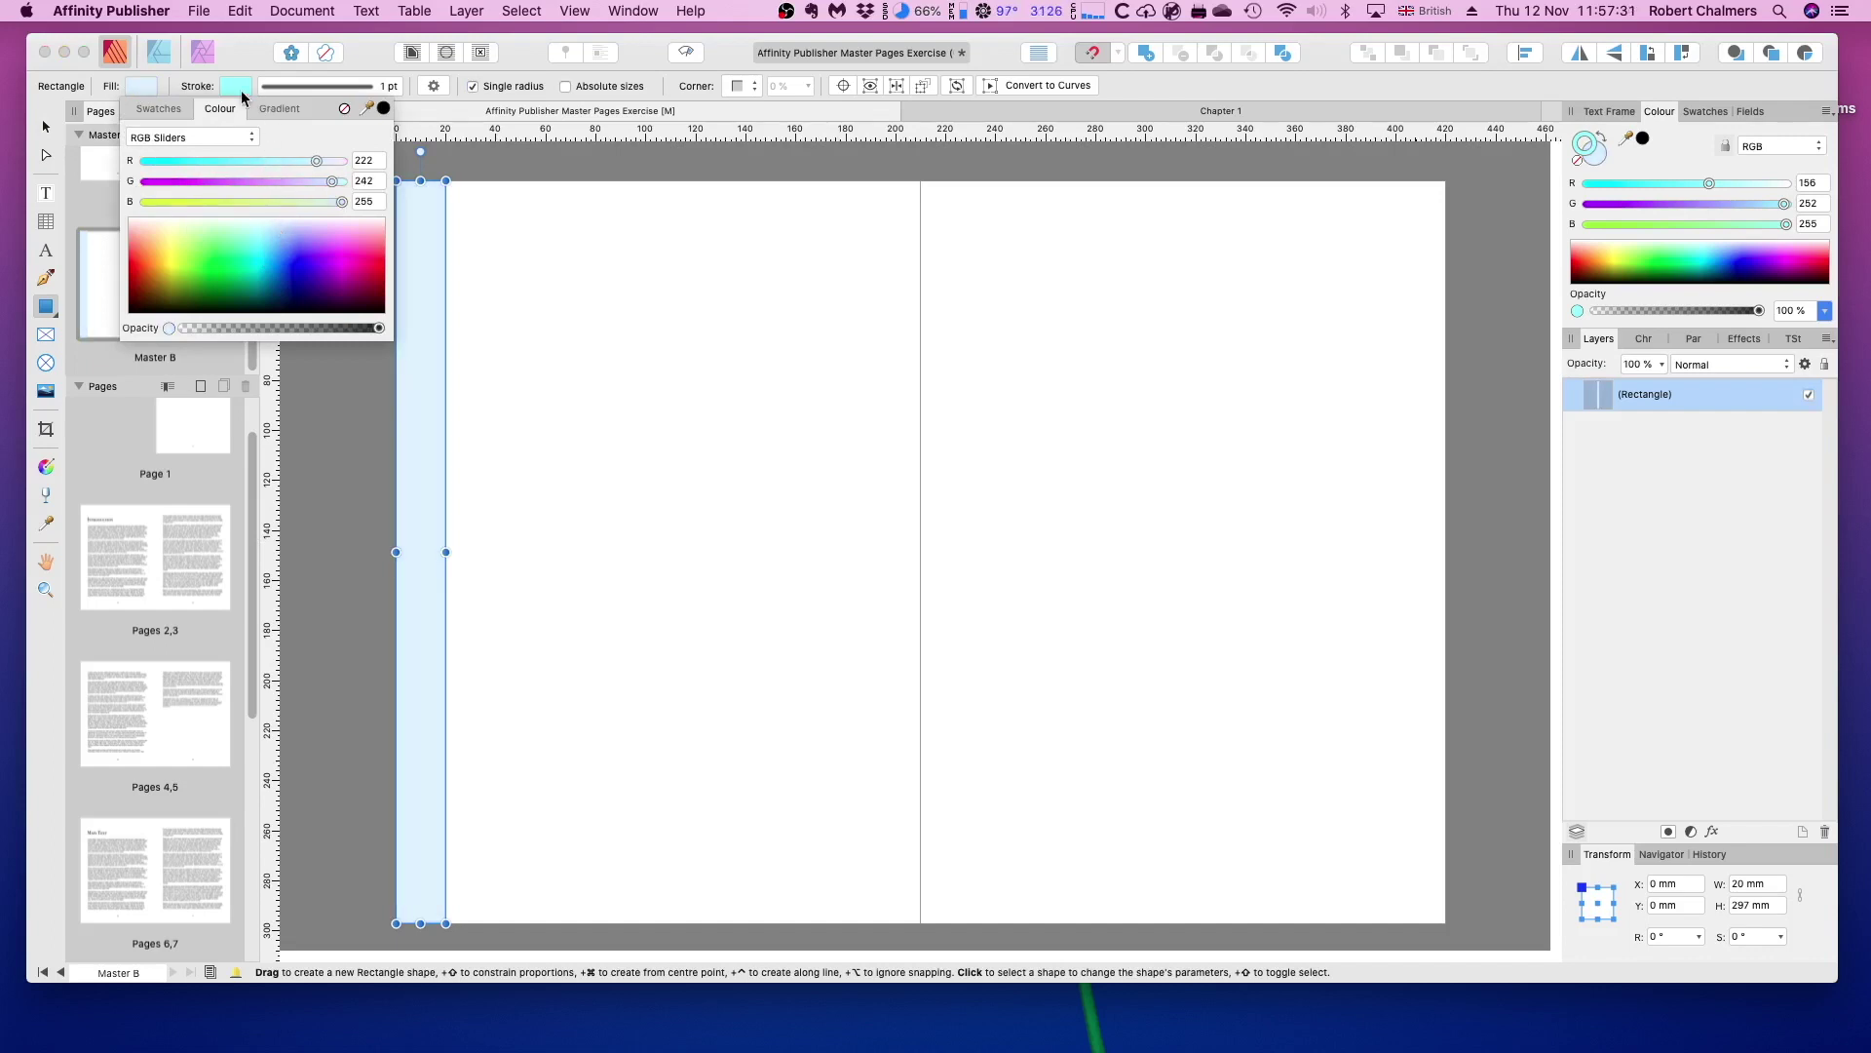
click(145, 88)
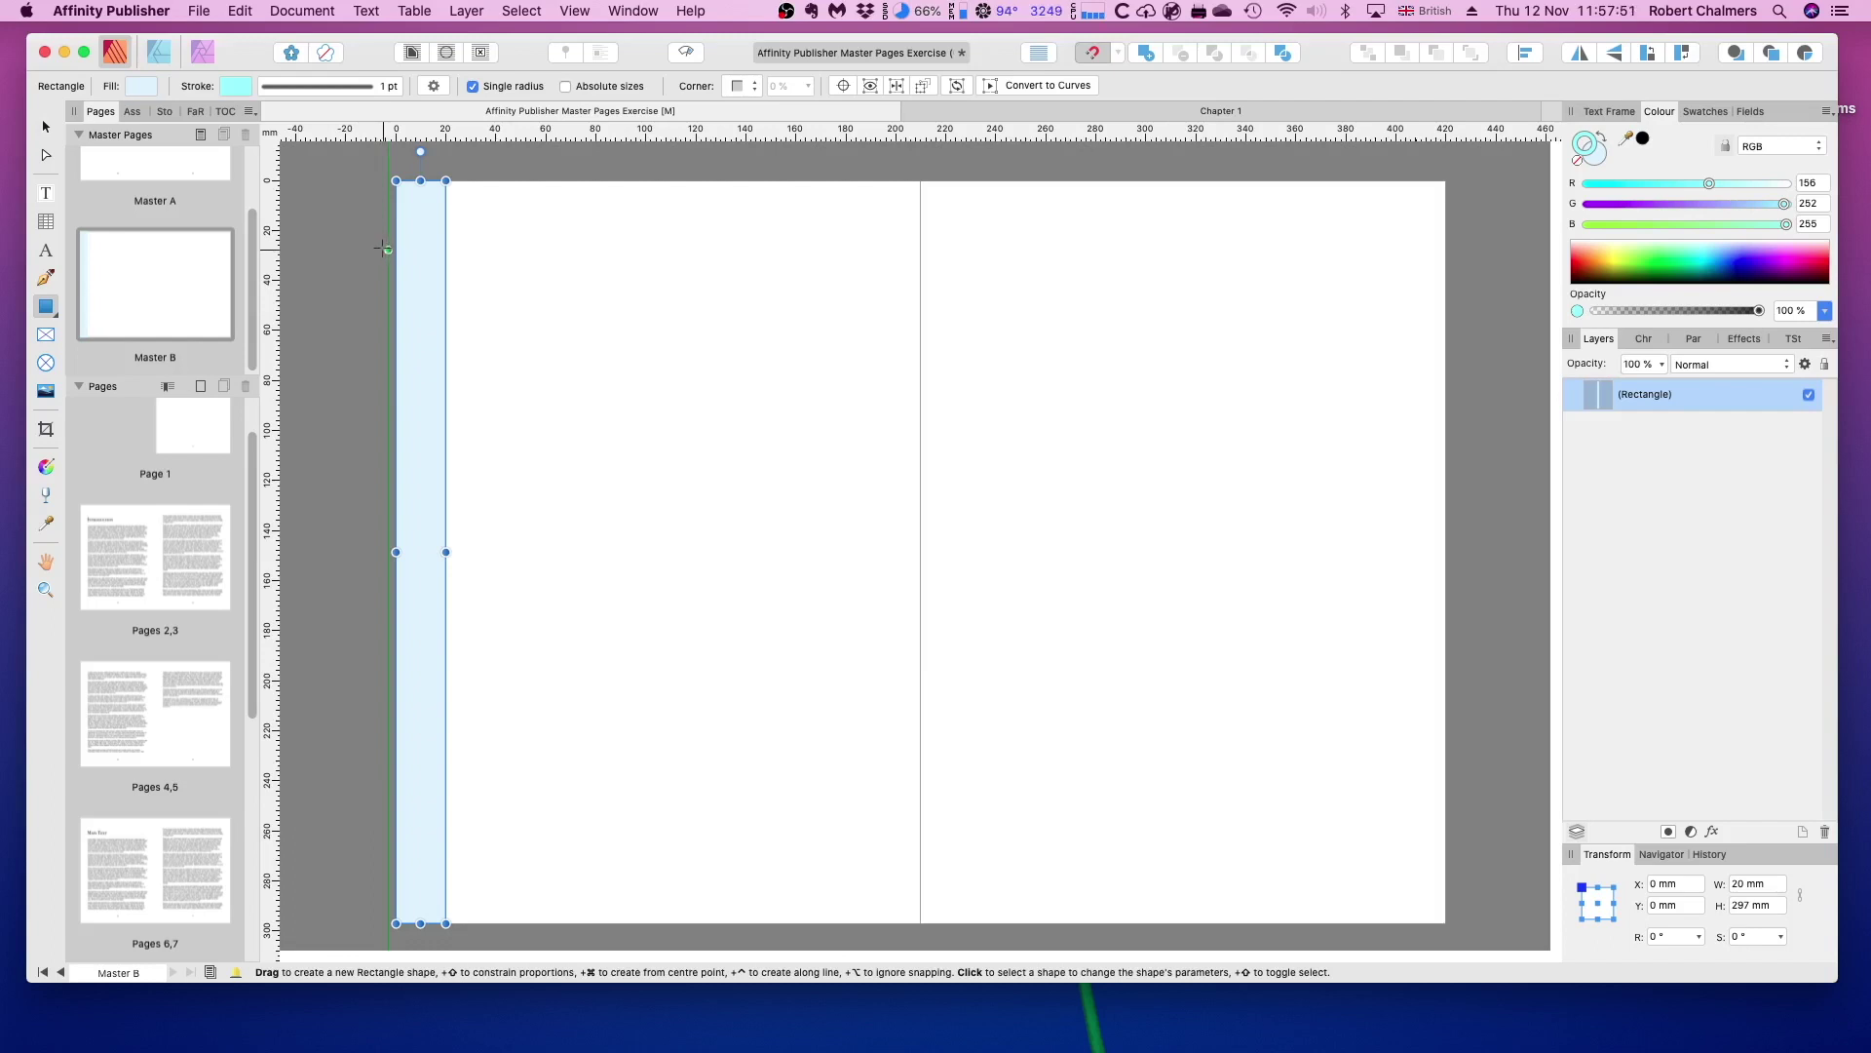
Apply Master B to pages 2-5 without replacing the existing master
click(125, 558)
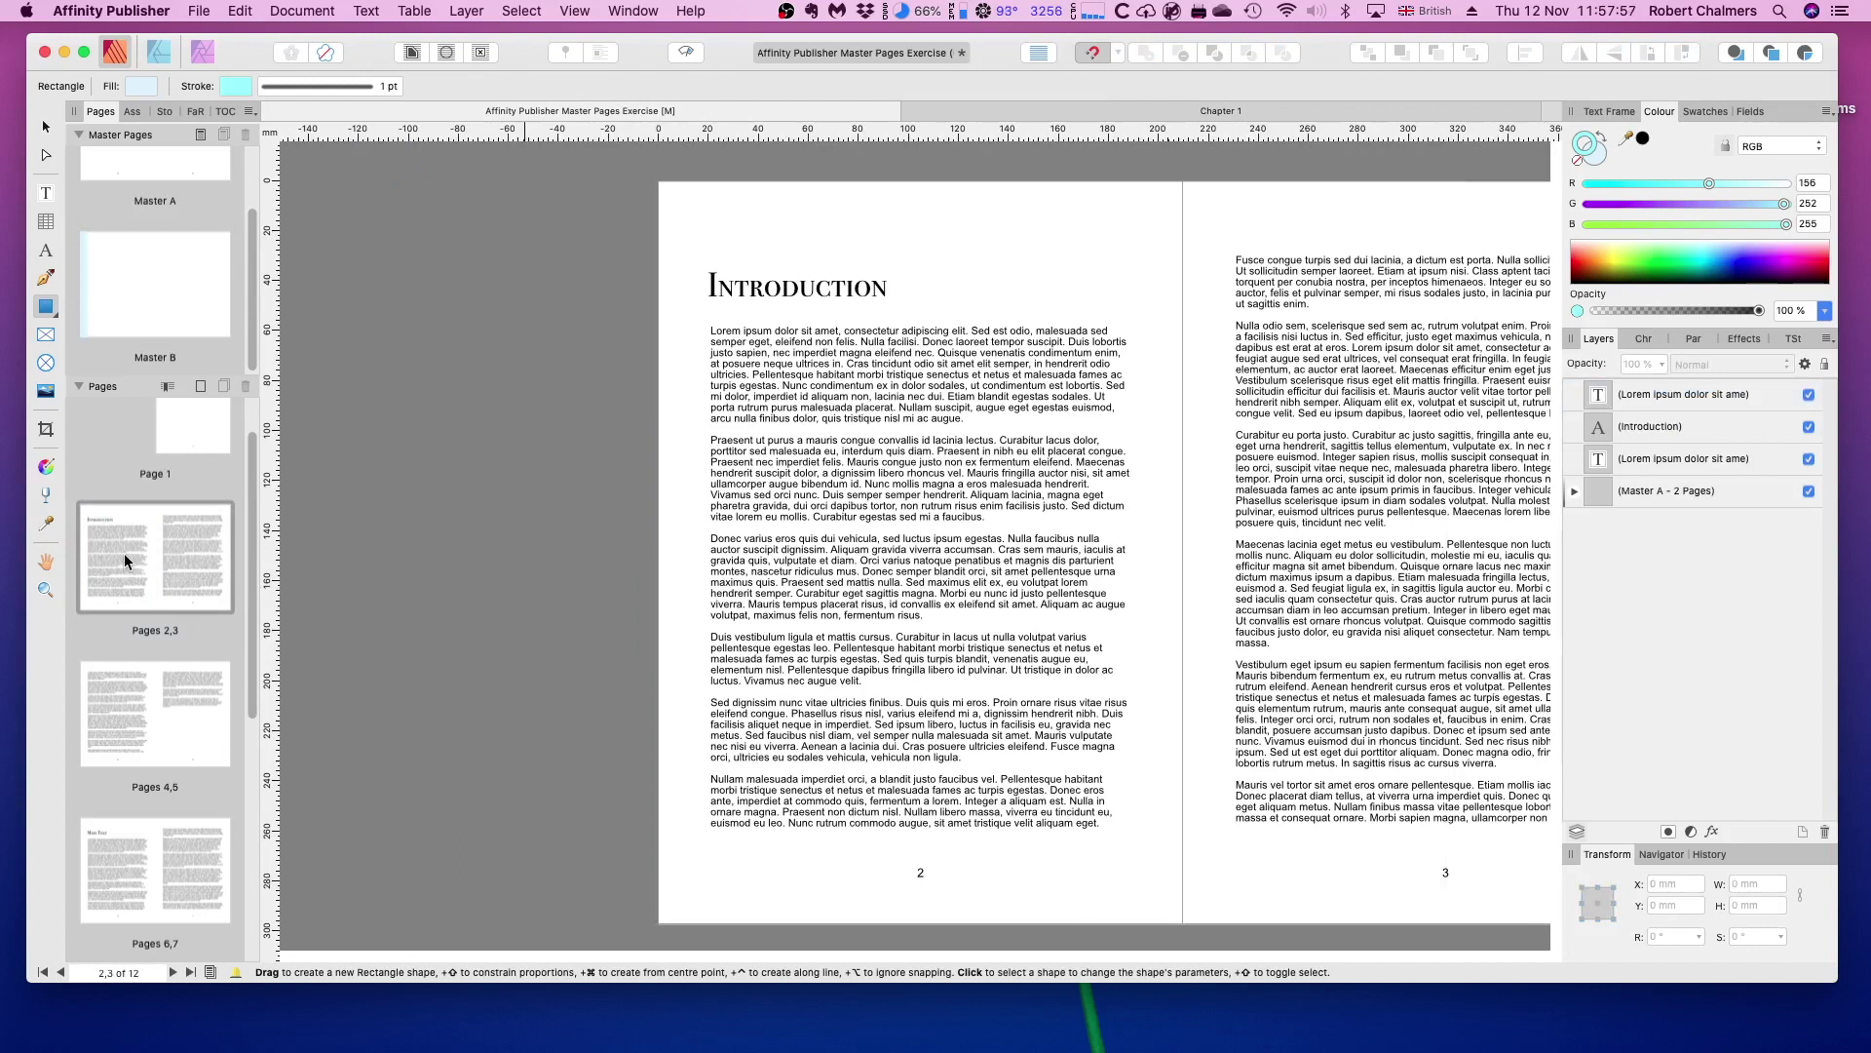
right_click(125, 555)
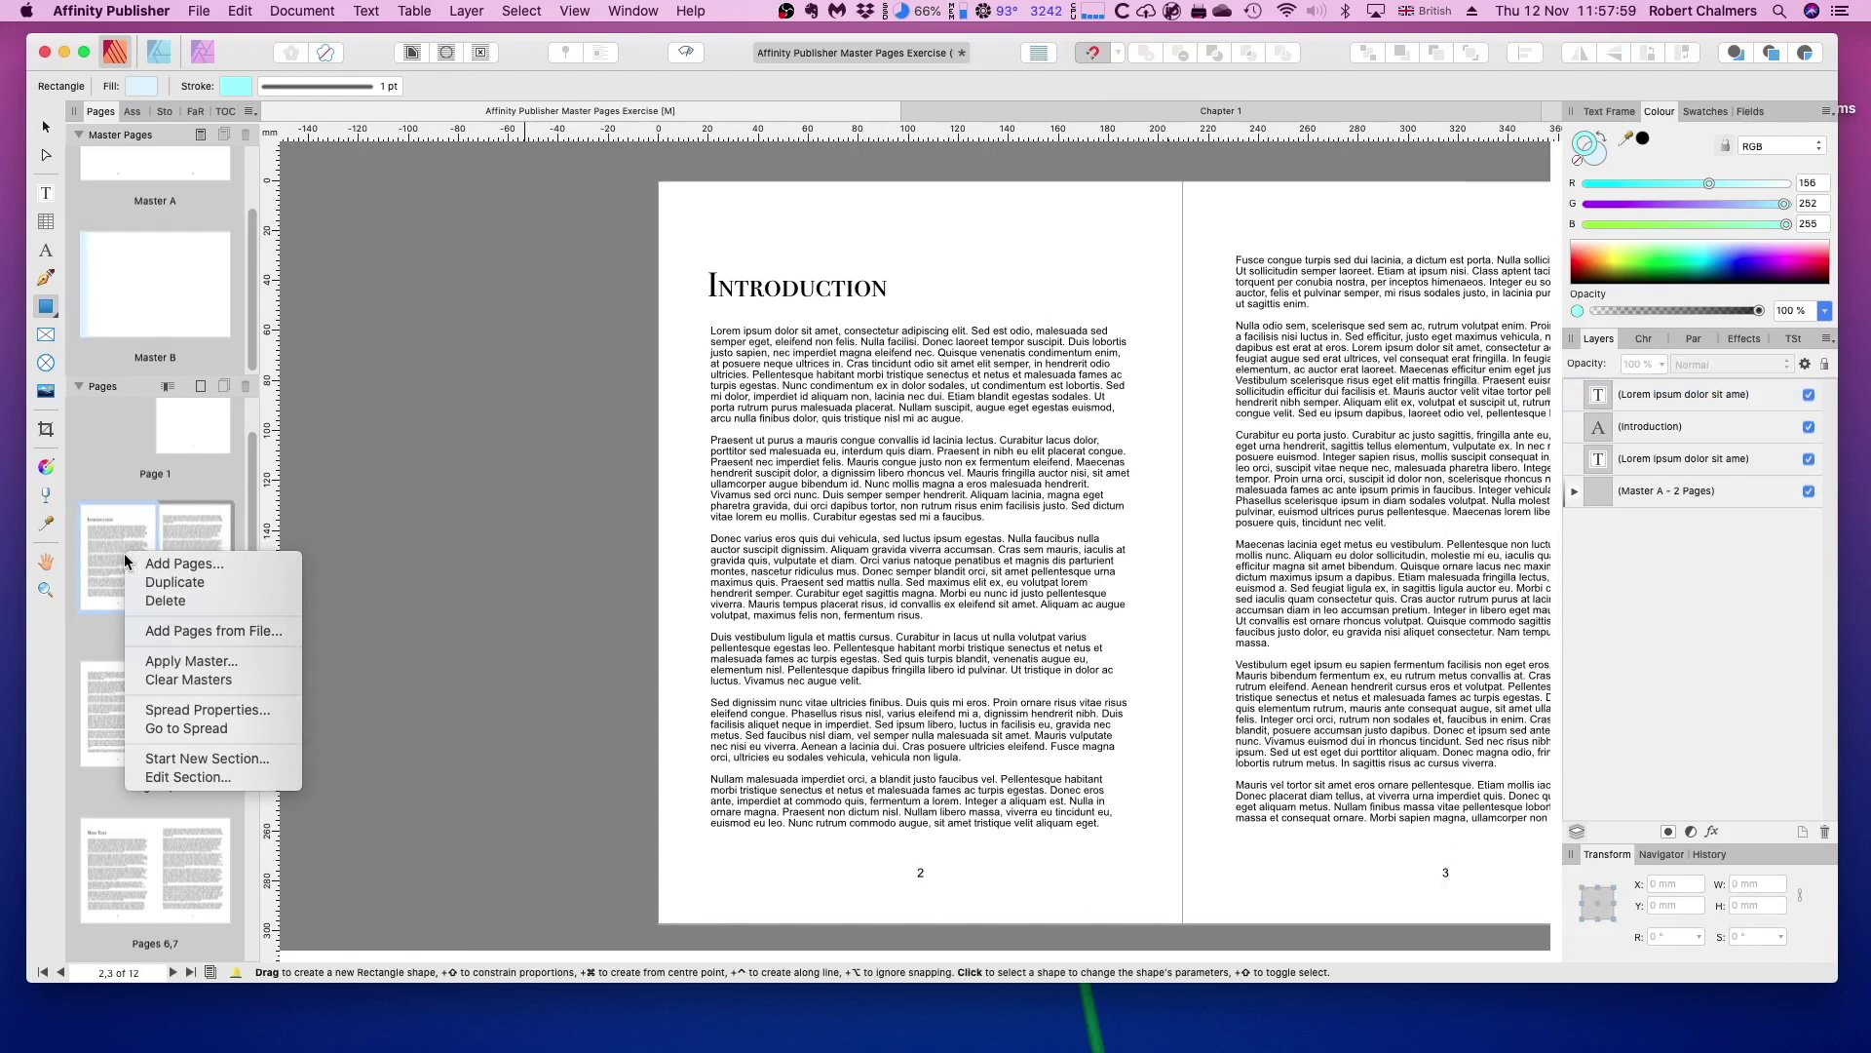
click(168, 670)
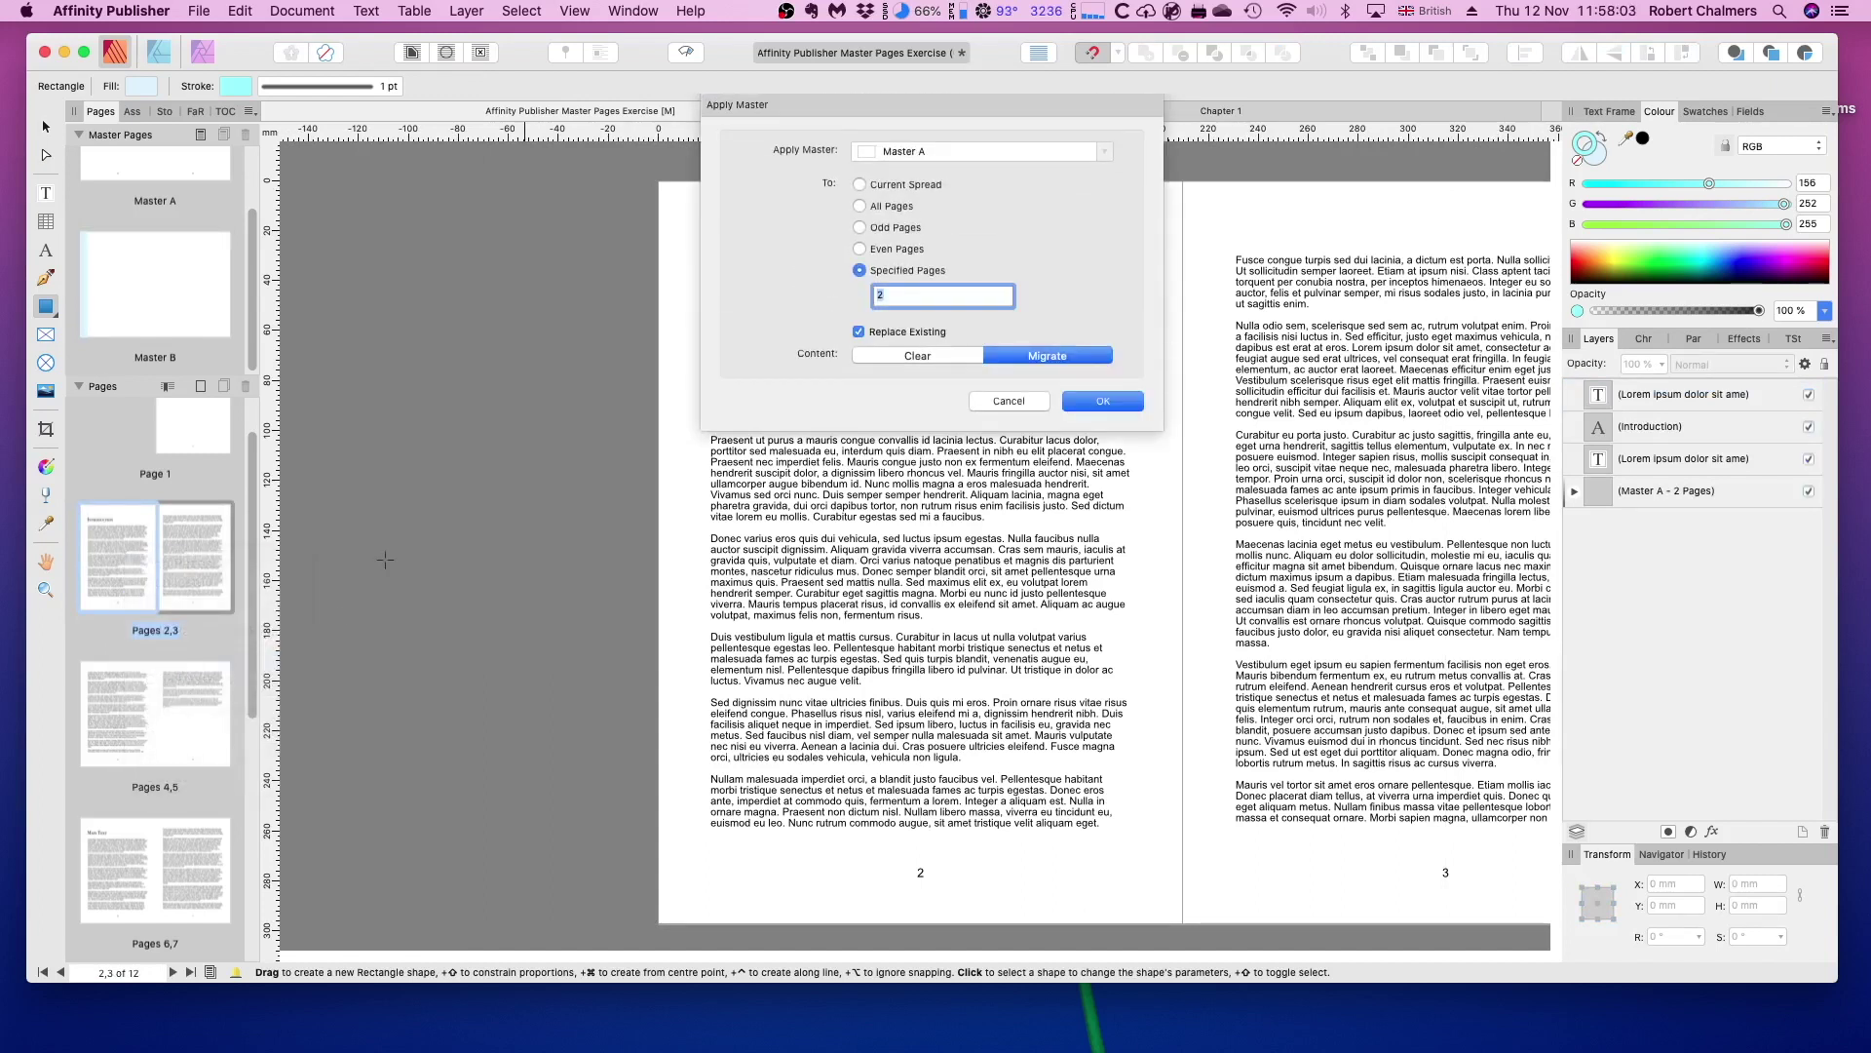
click(962, 150)
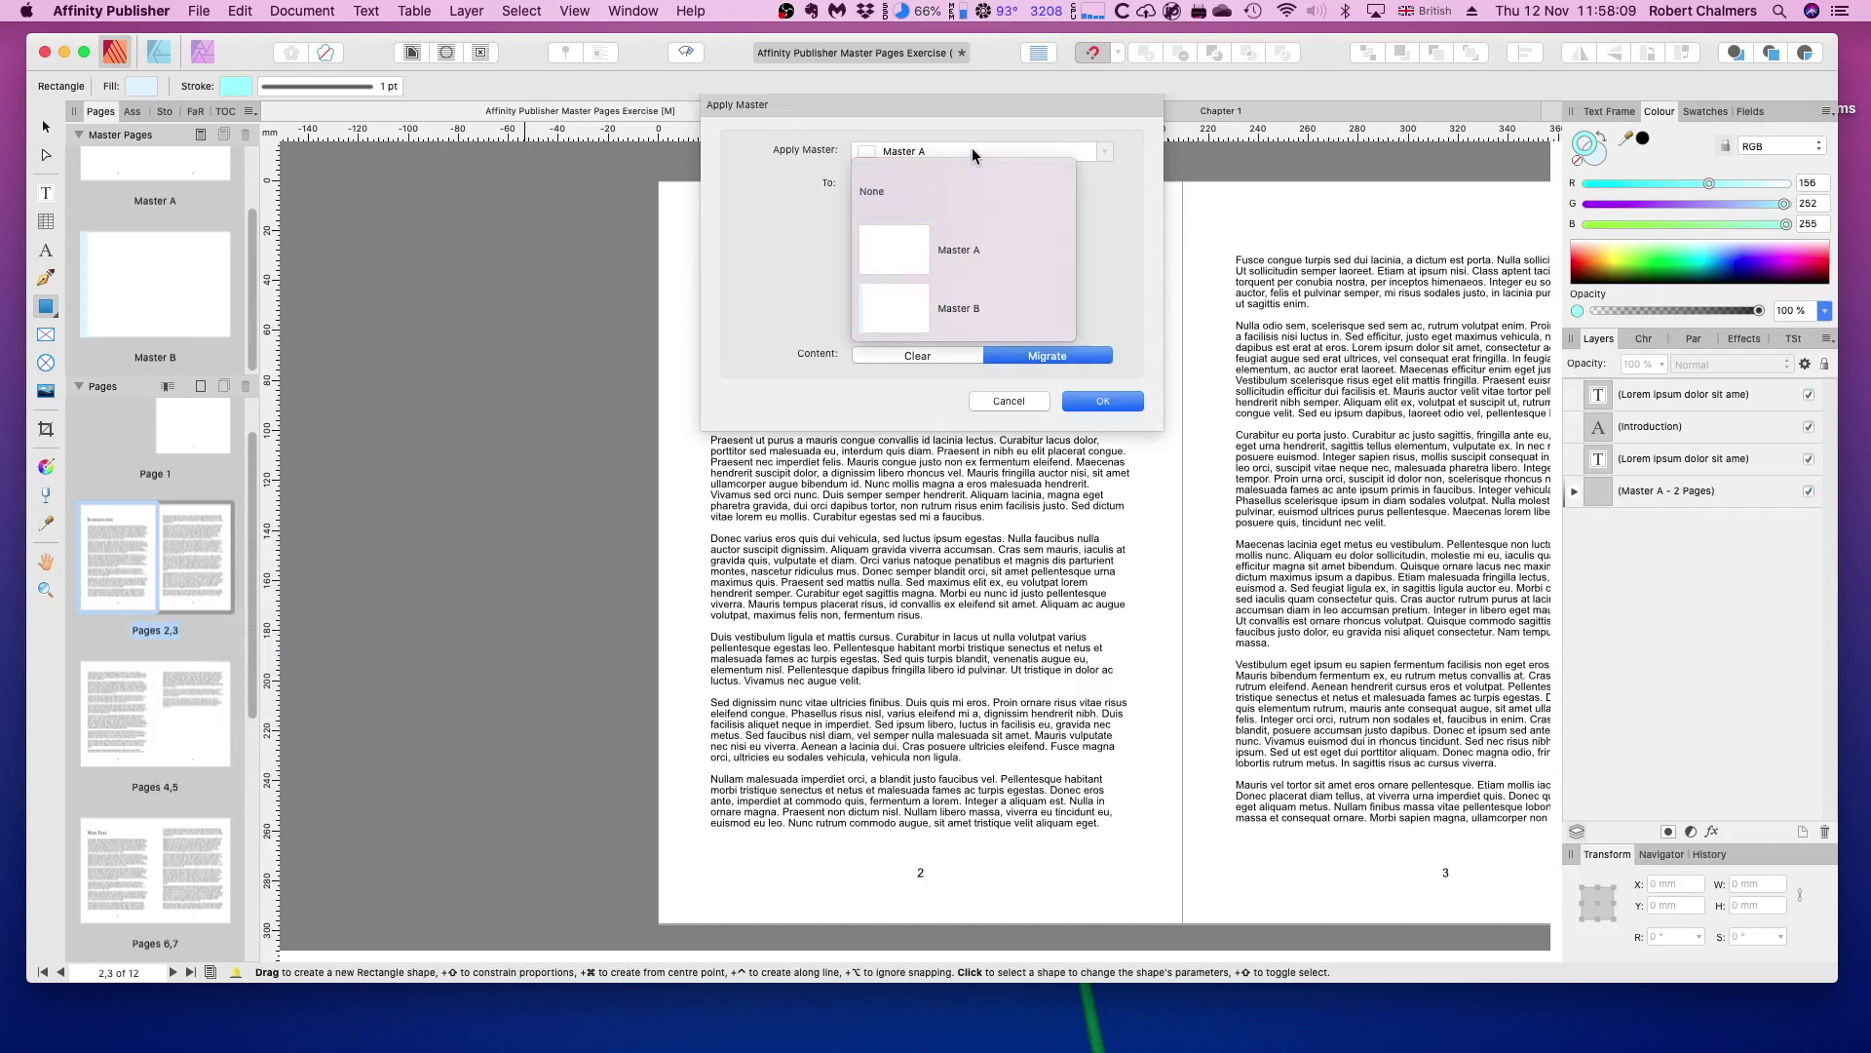
click(957, 308)
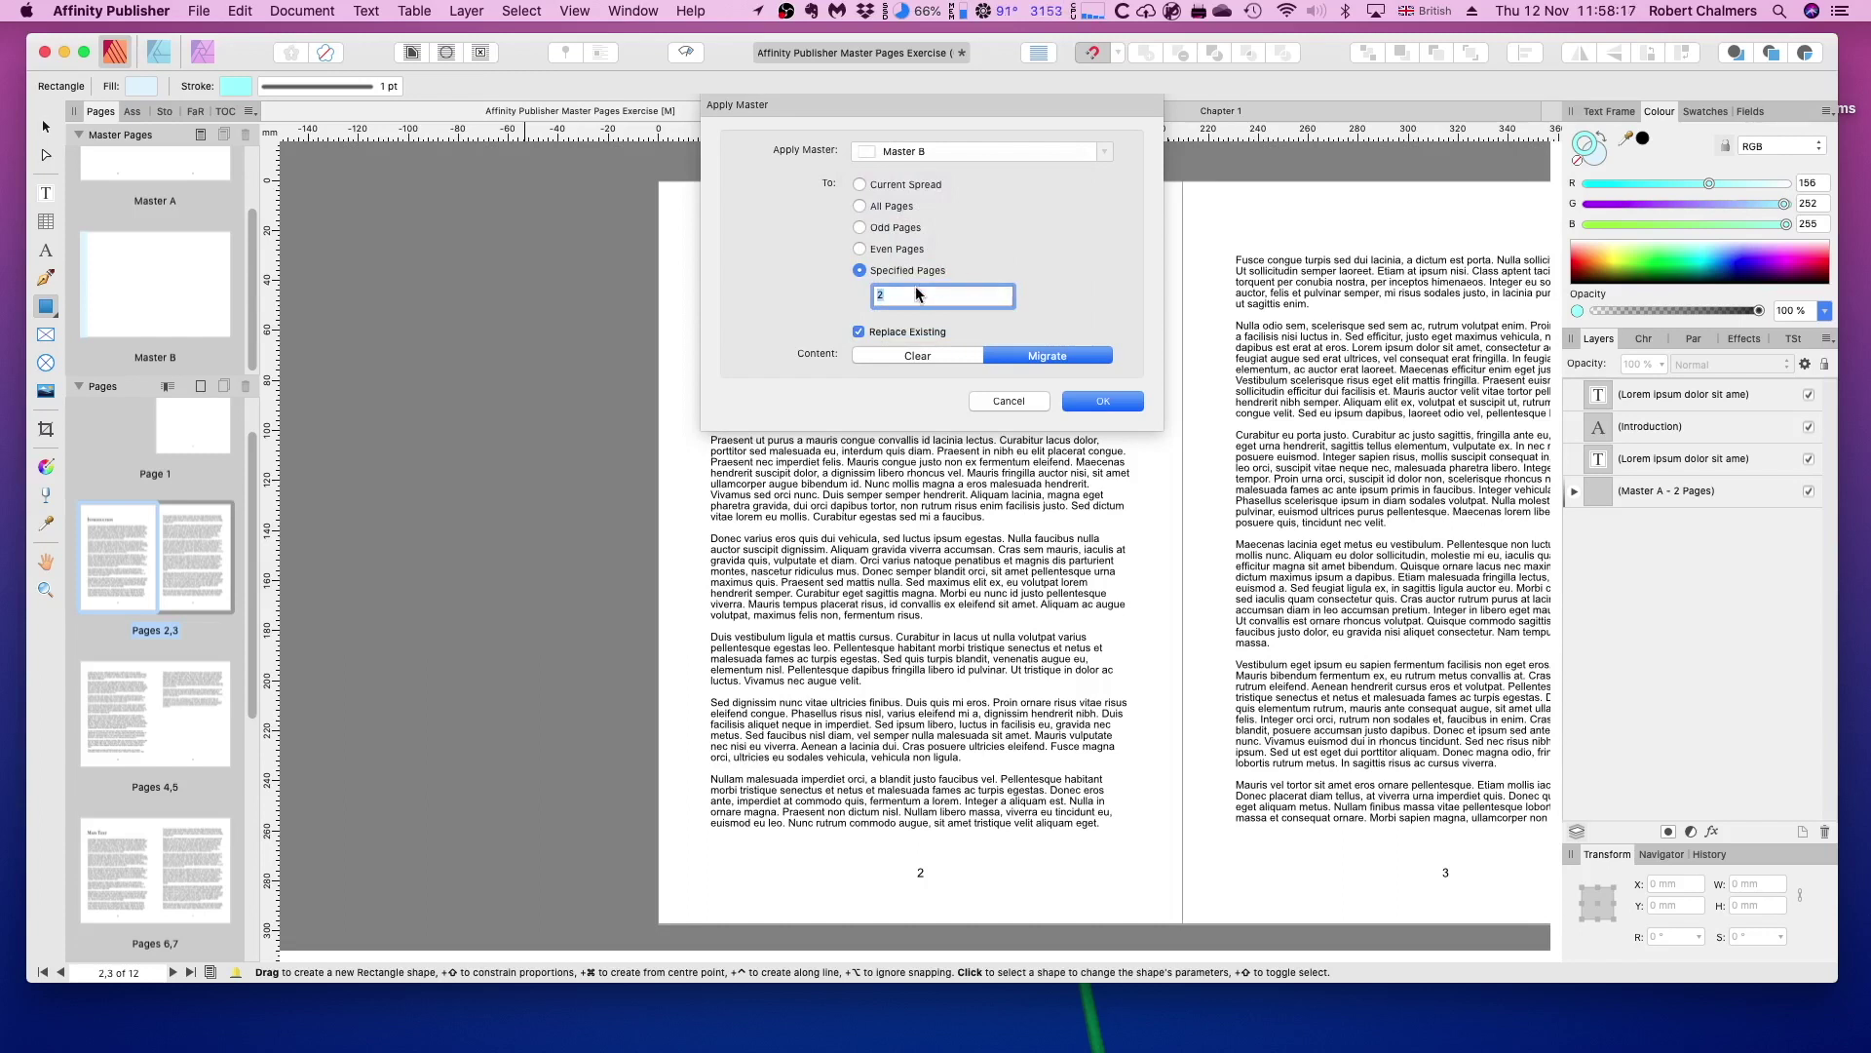
click(890, 290)
text(-5)
click(859, 332)
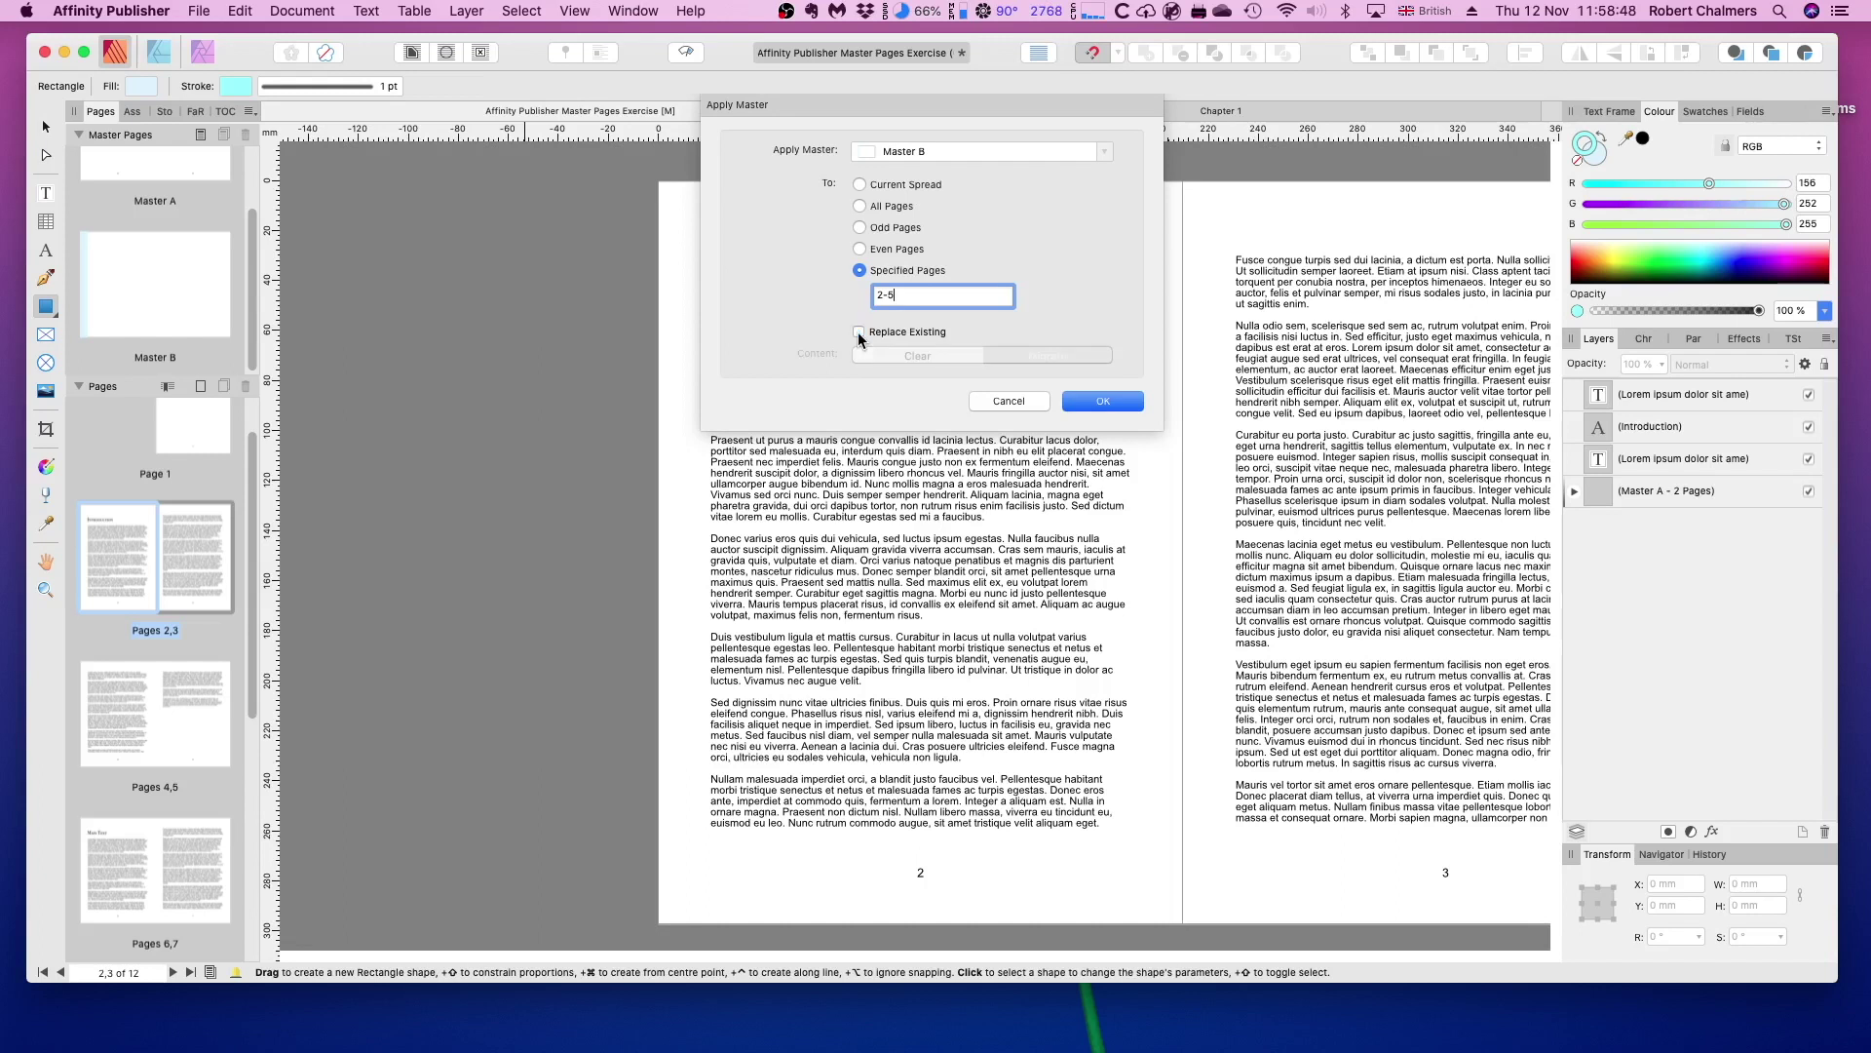
click(1102, 402)
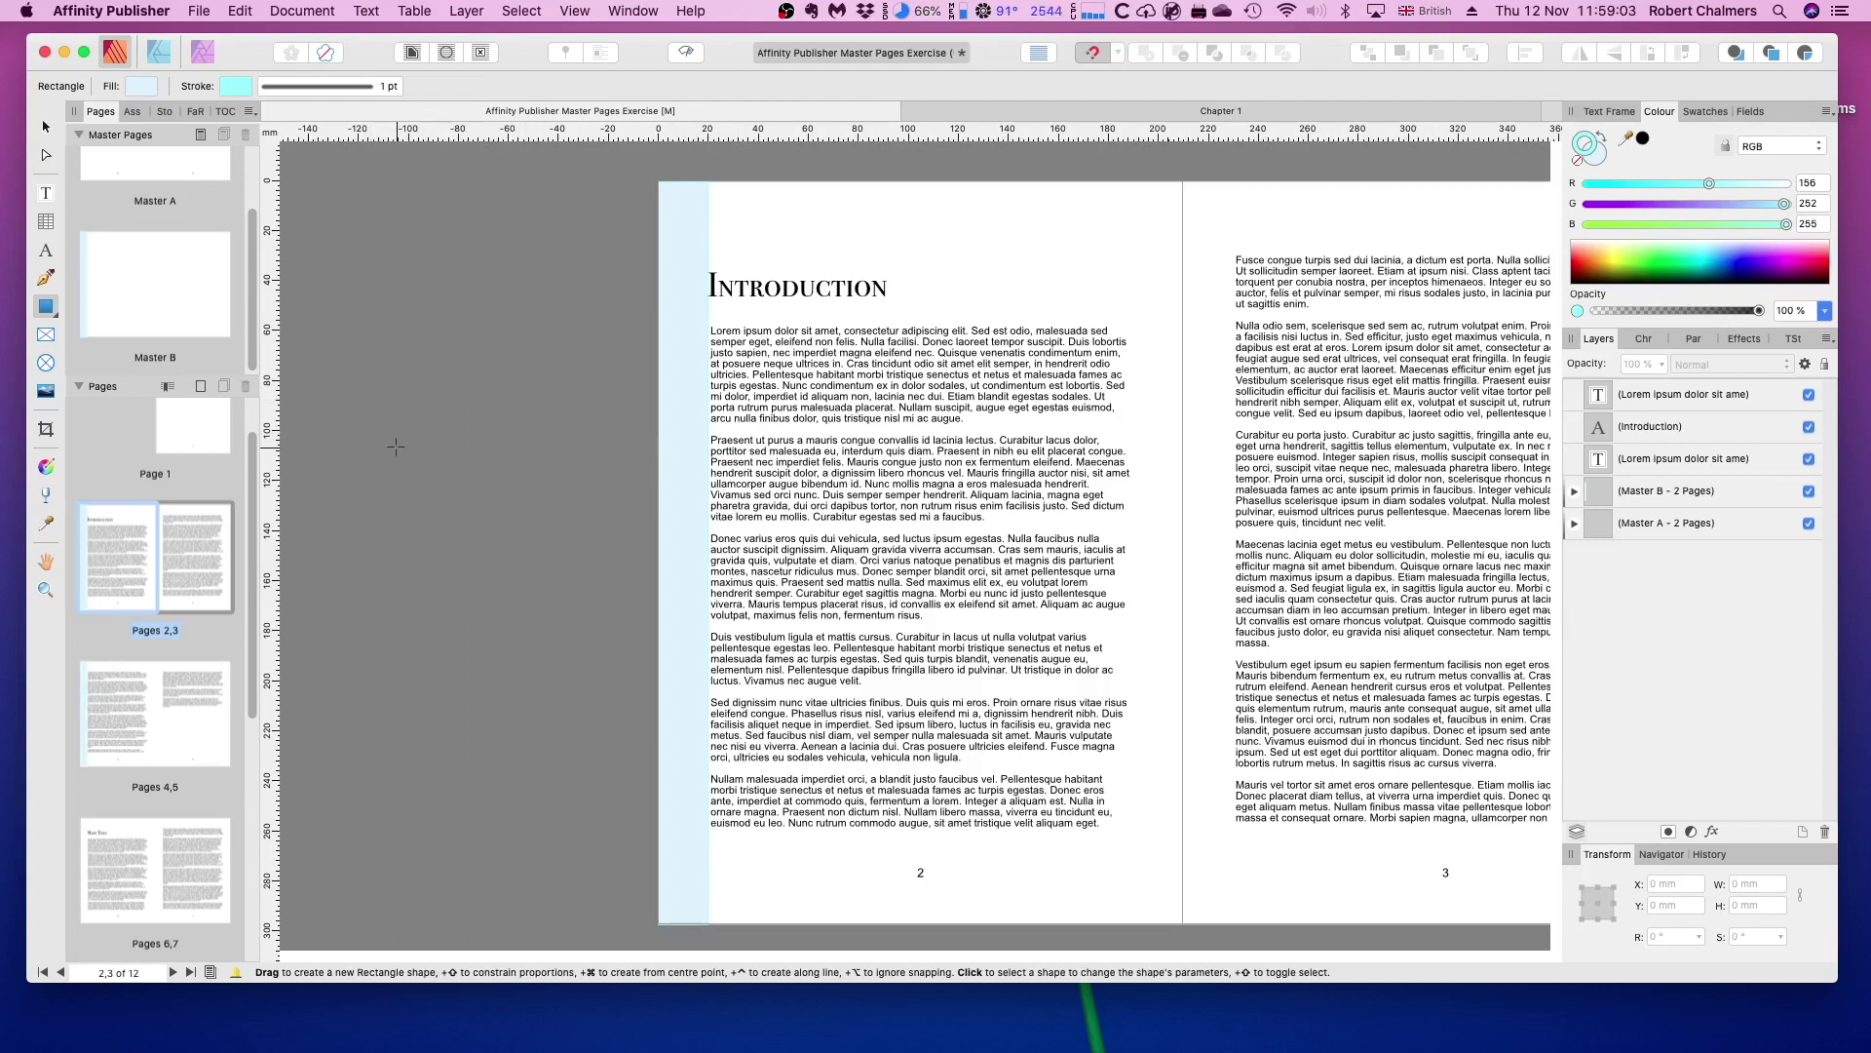
Check which masters' elements appear on spreads 2–3, 4–5 and 6–7
click(134, 558)
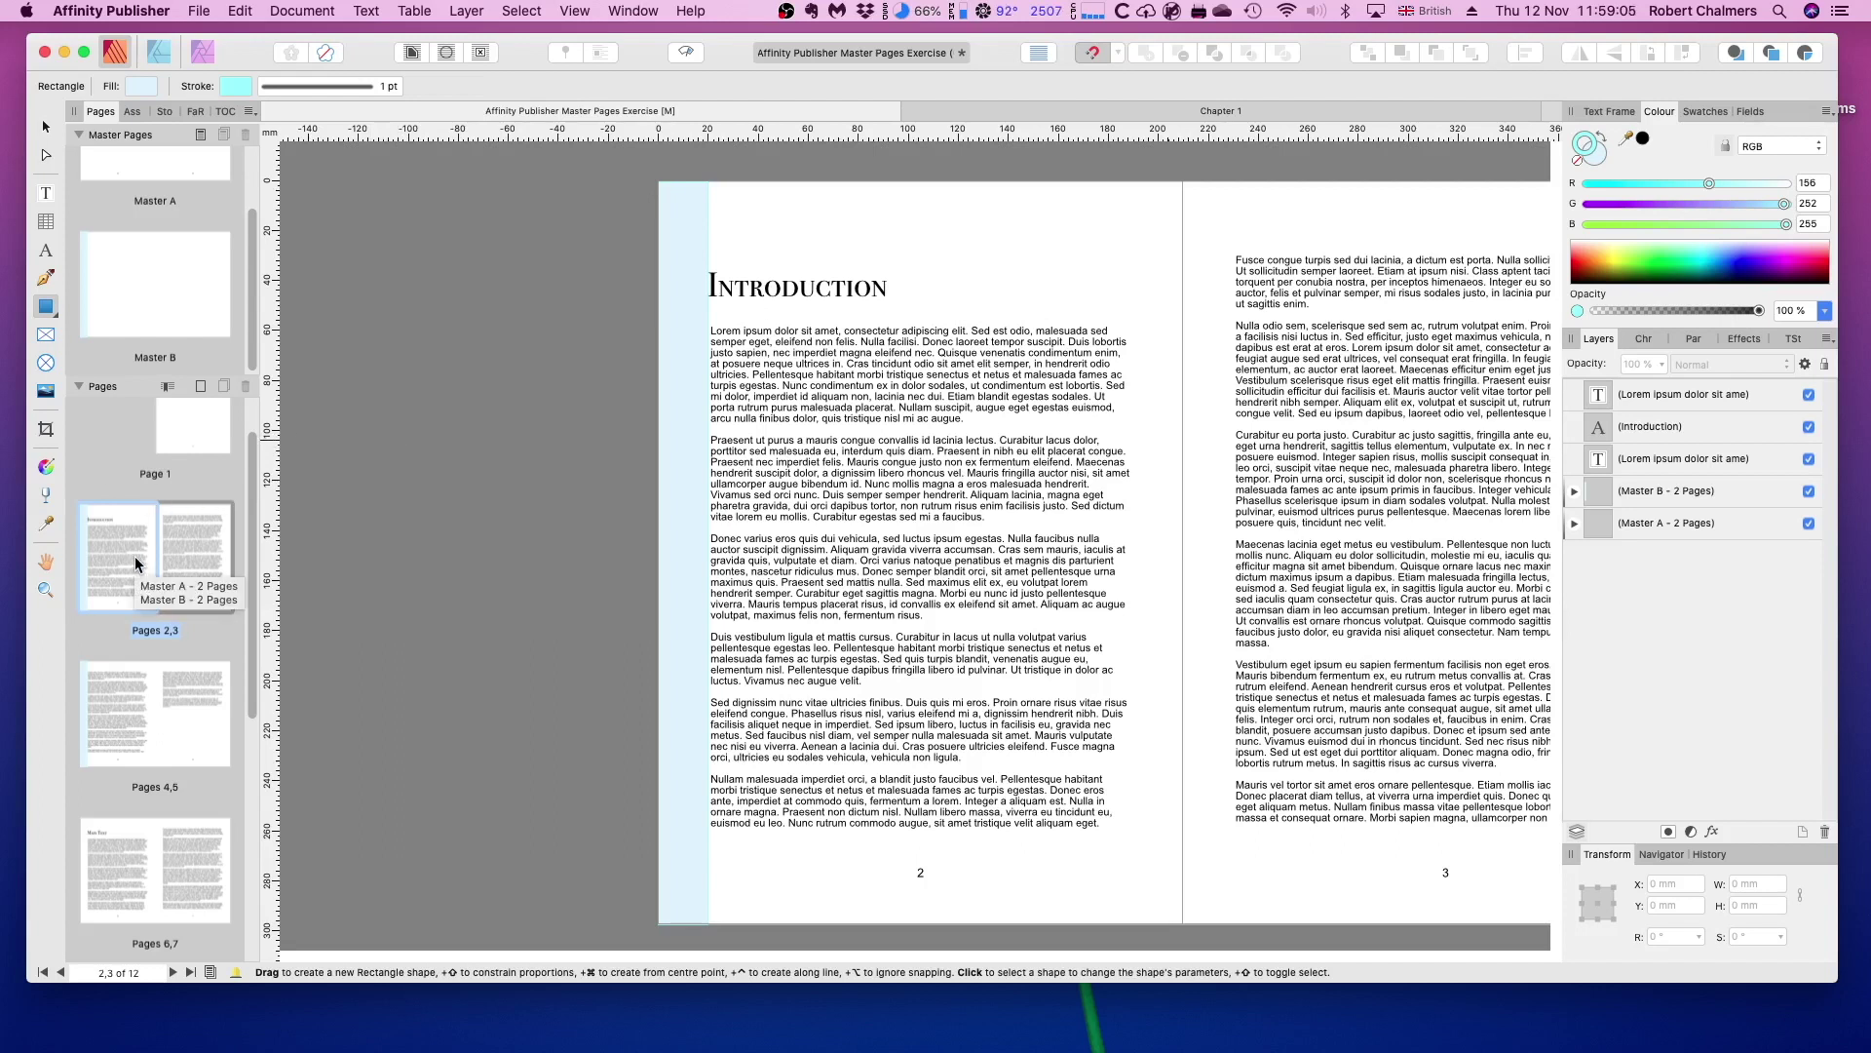
click(129, 705)
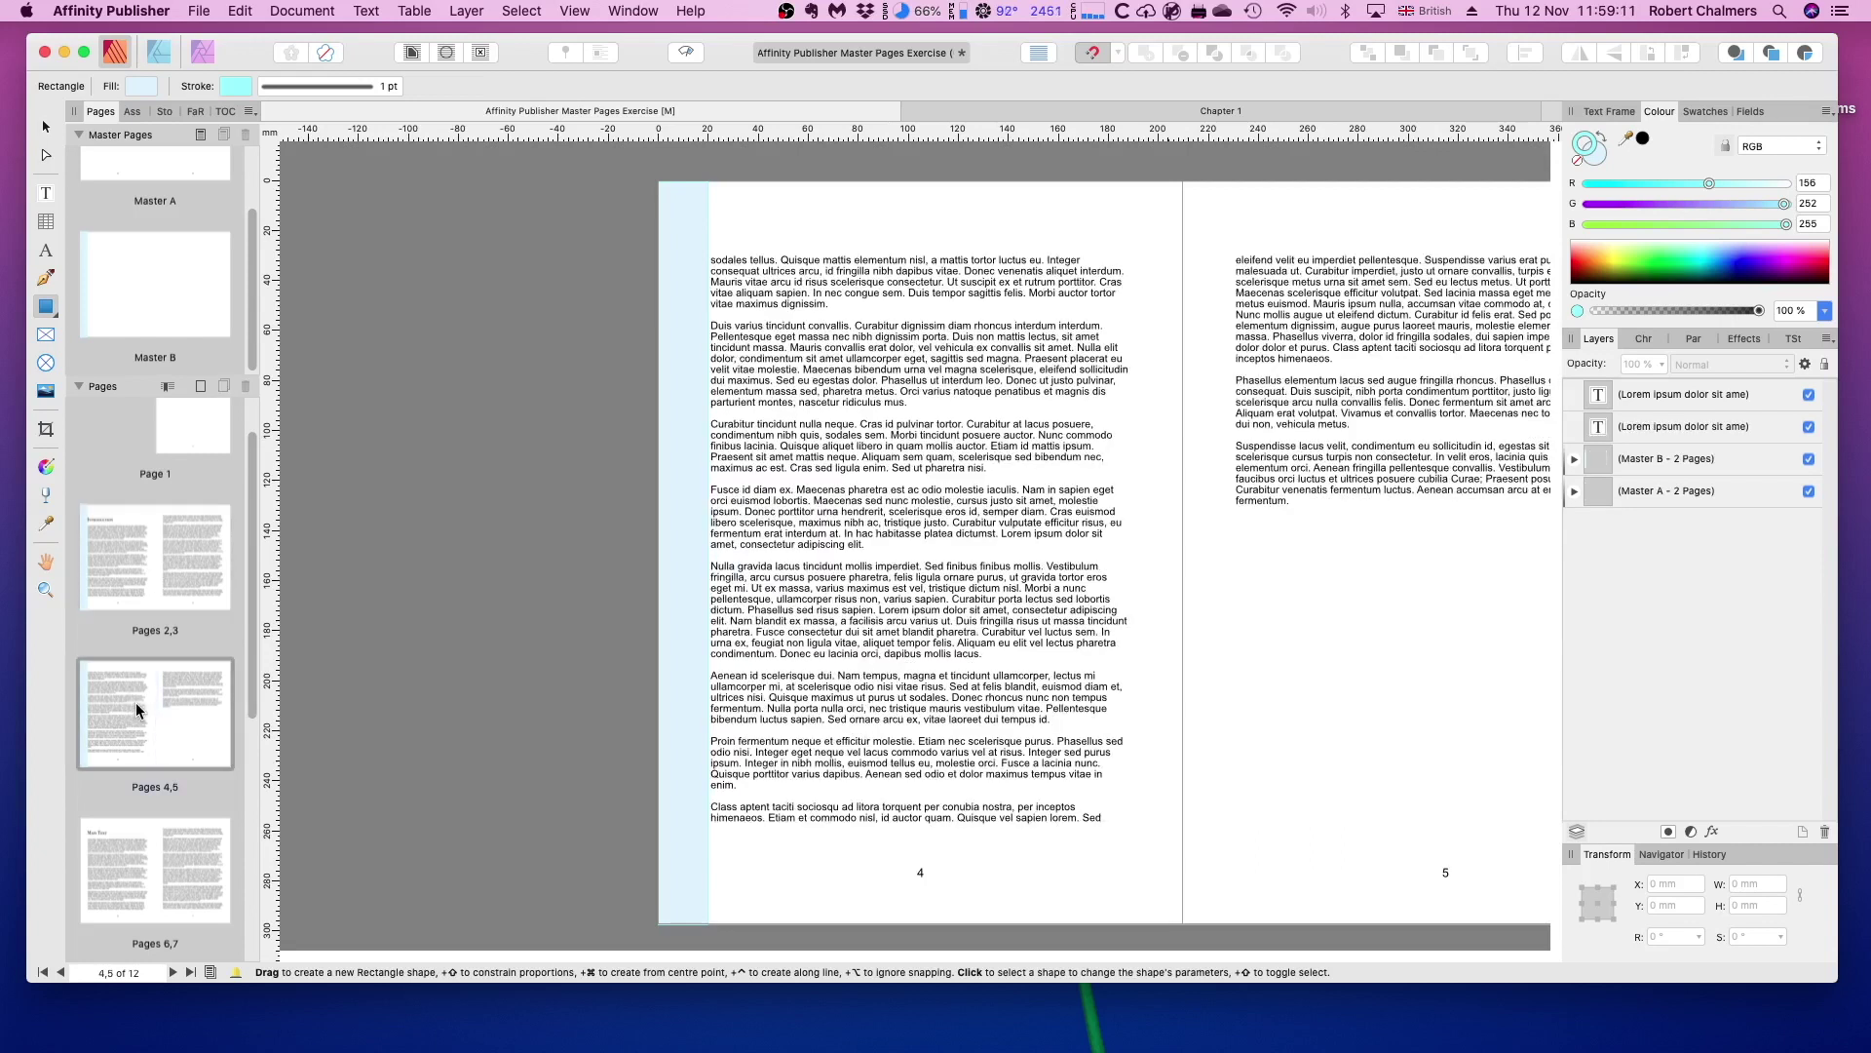
click(129, 875)
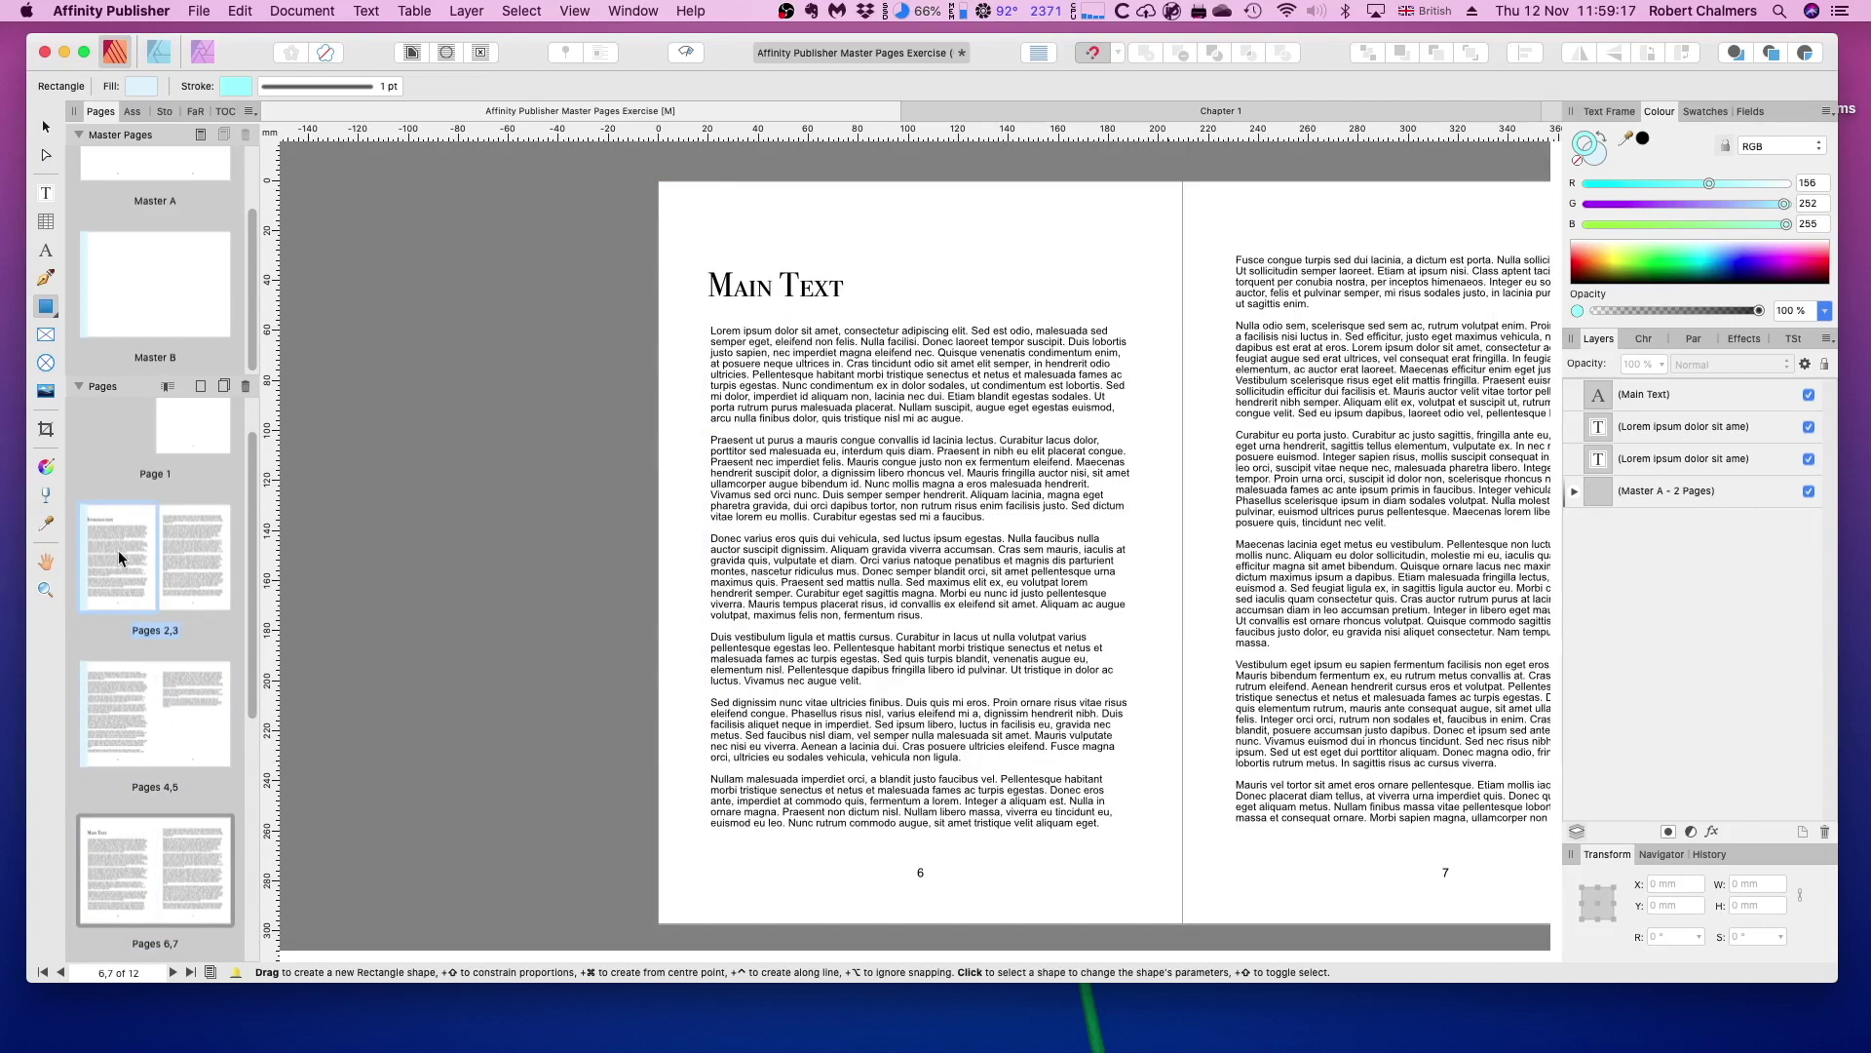
click(119, 548)
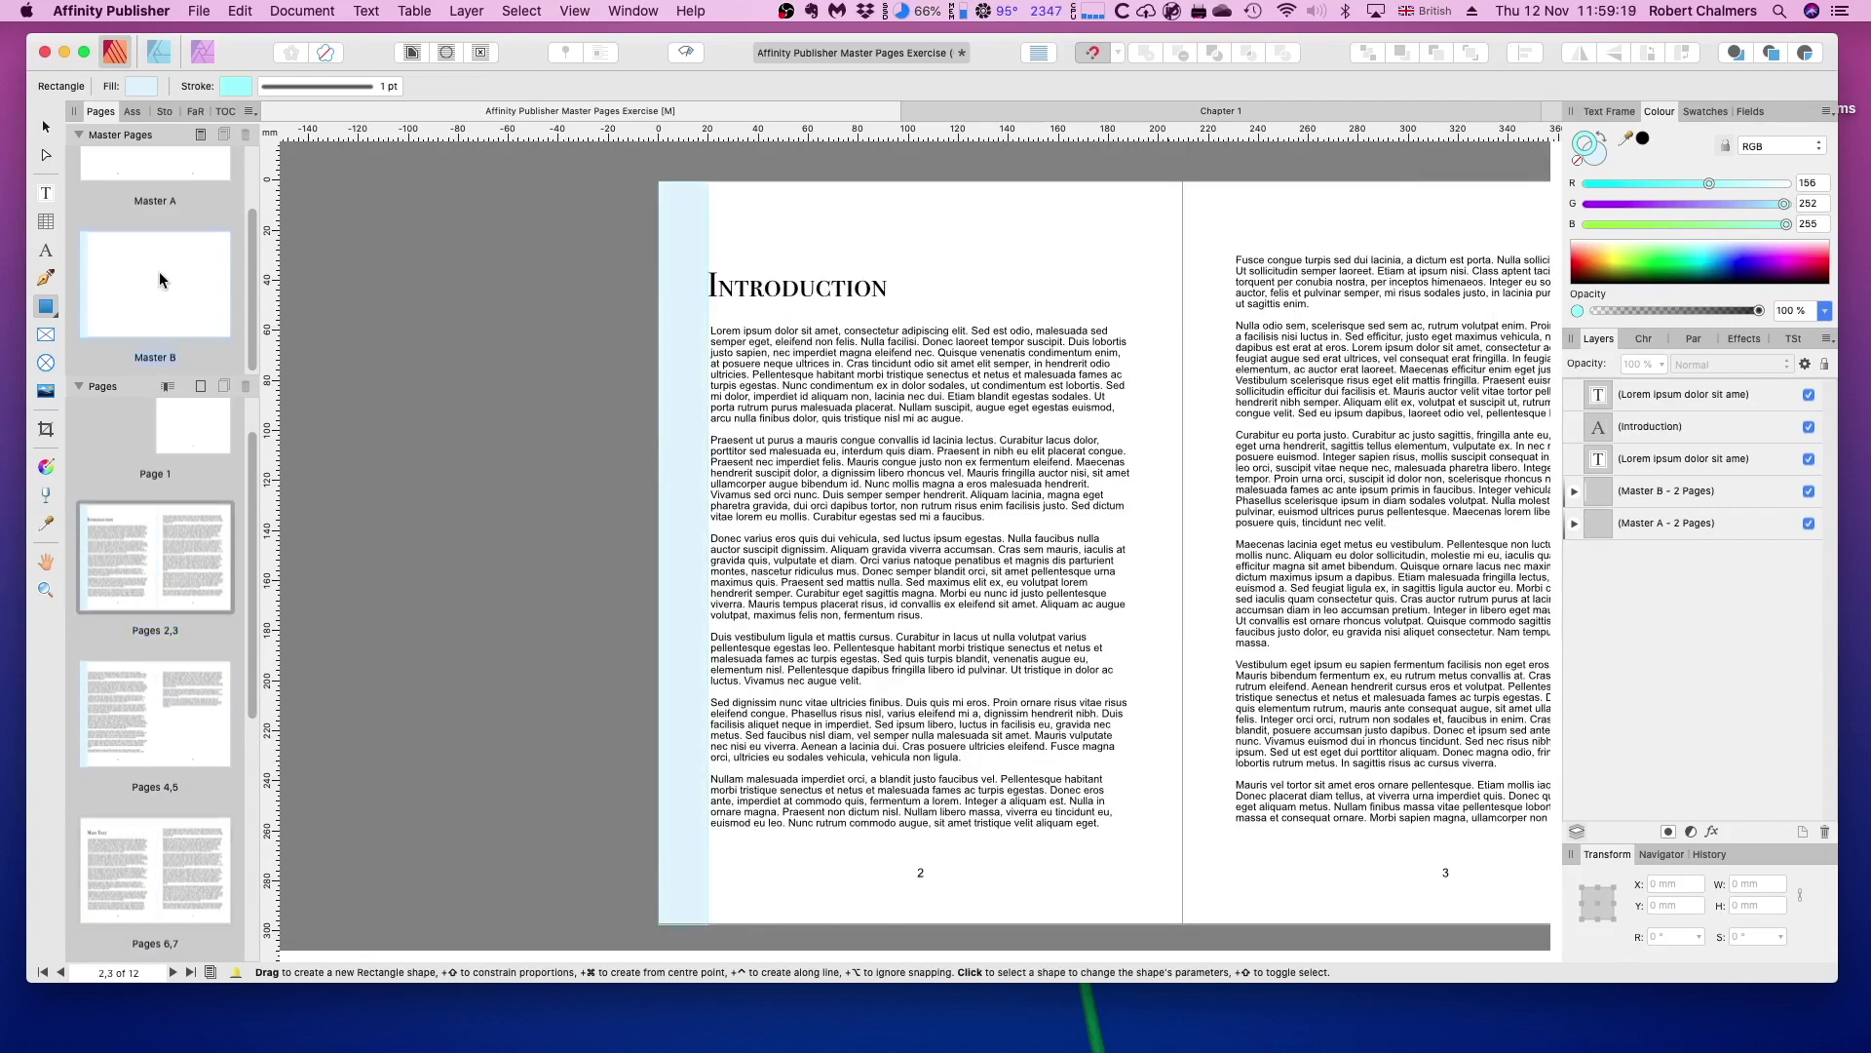
Duplicate Master B and open the duplicate for editing
double_click(160, 271)
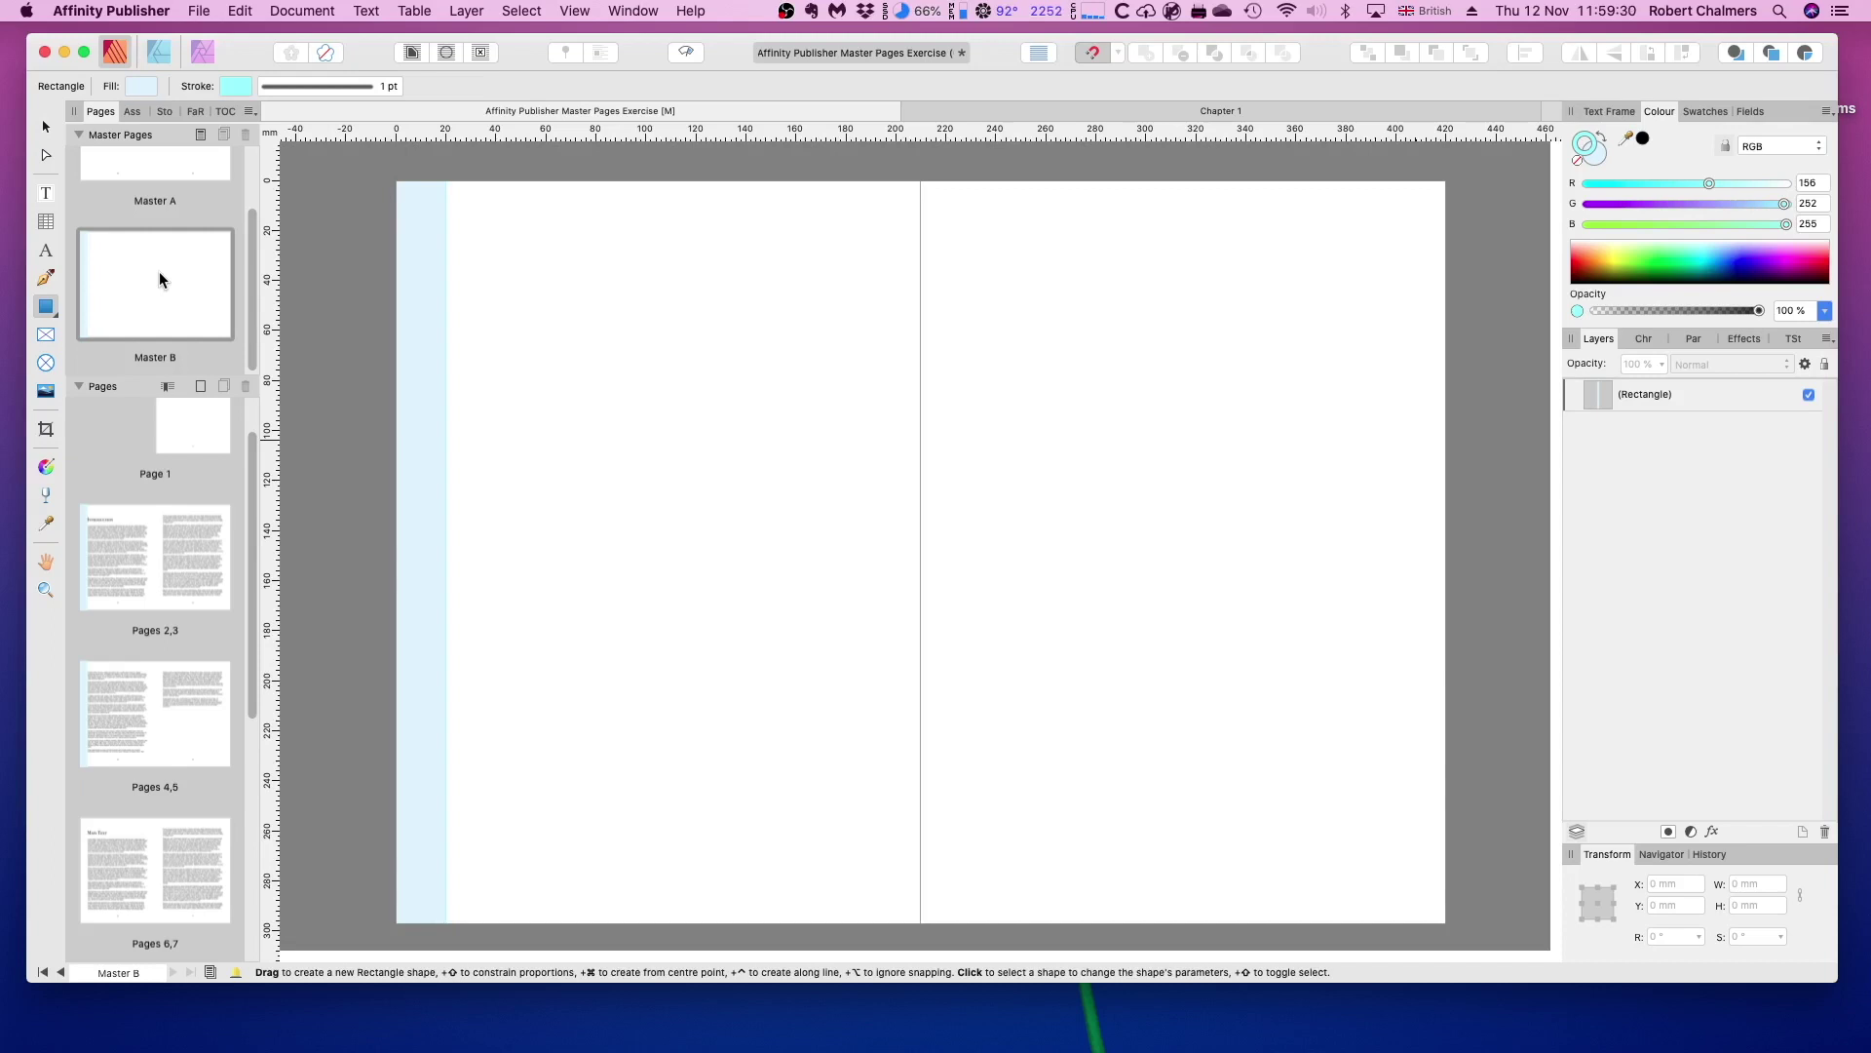
right_click(159, 273)
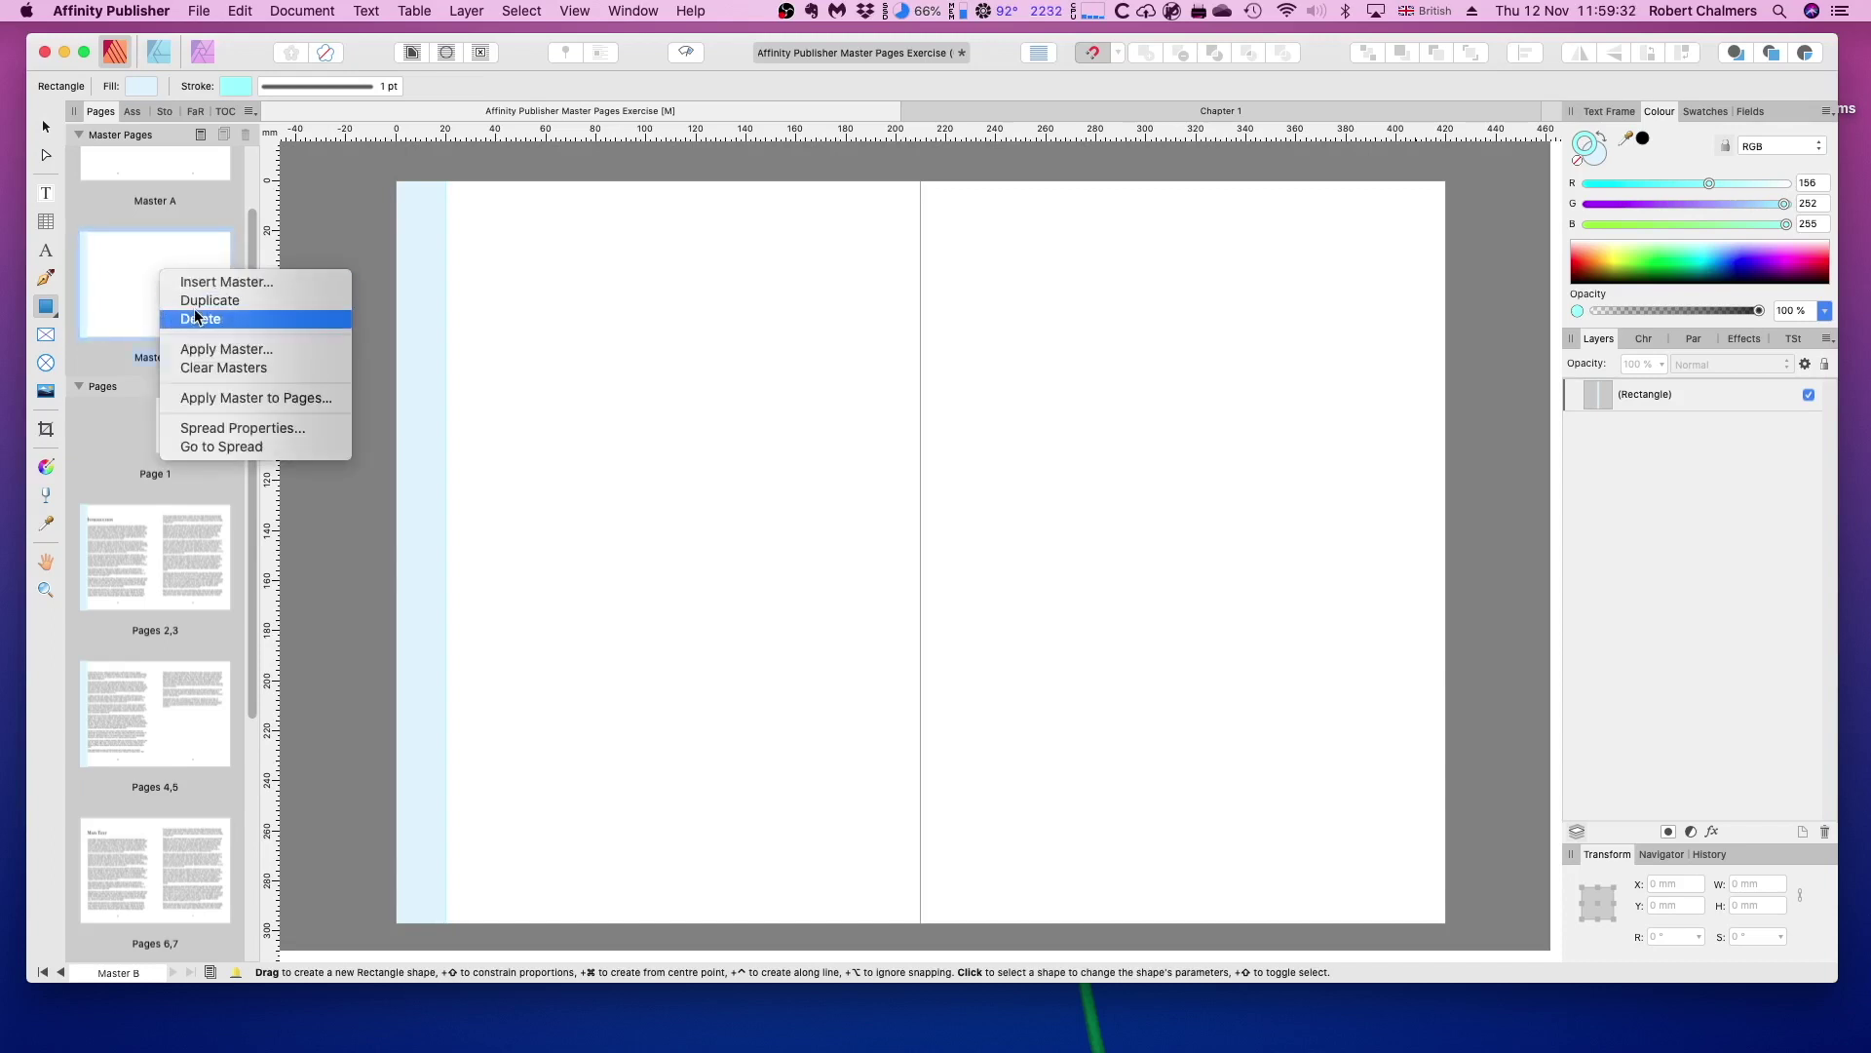
click(194, 302)
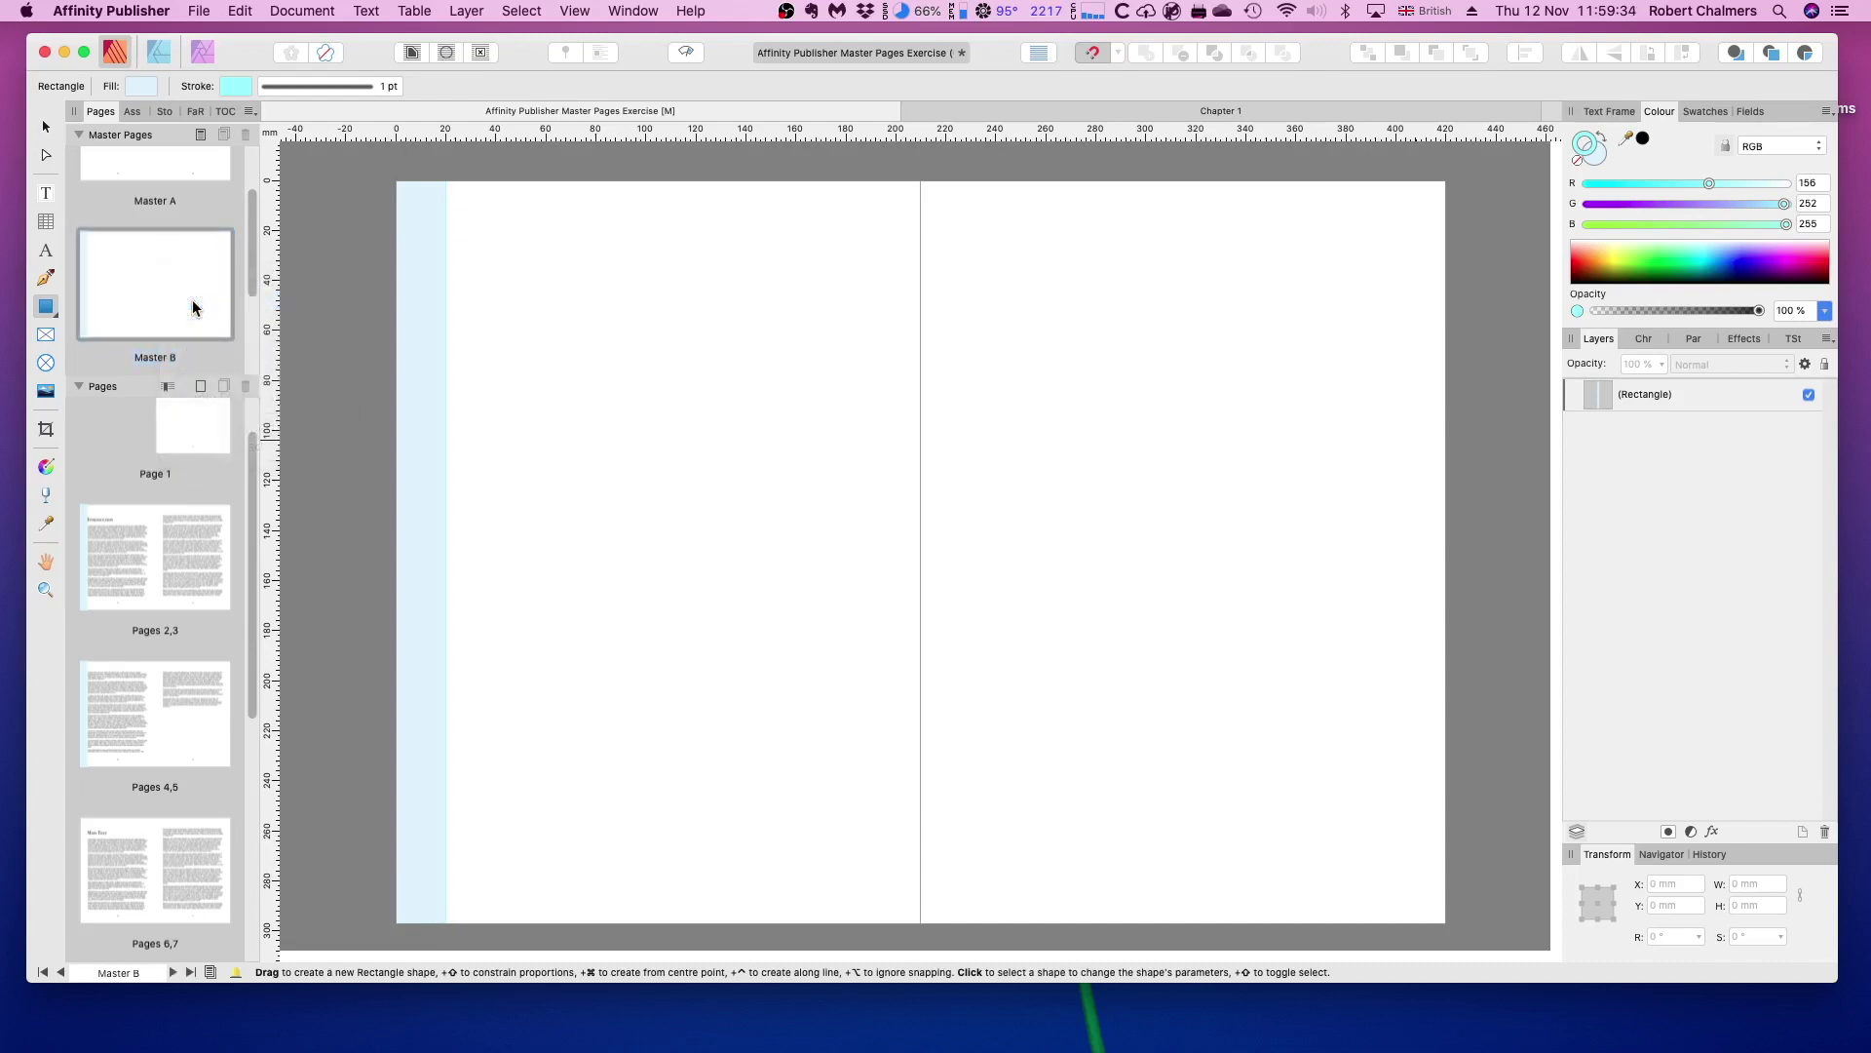
drag(253, 261, 257, 343)
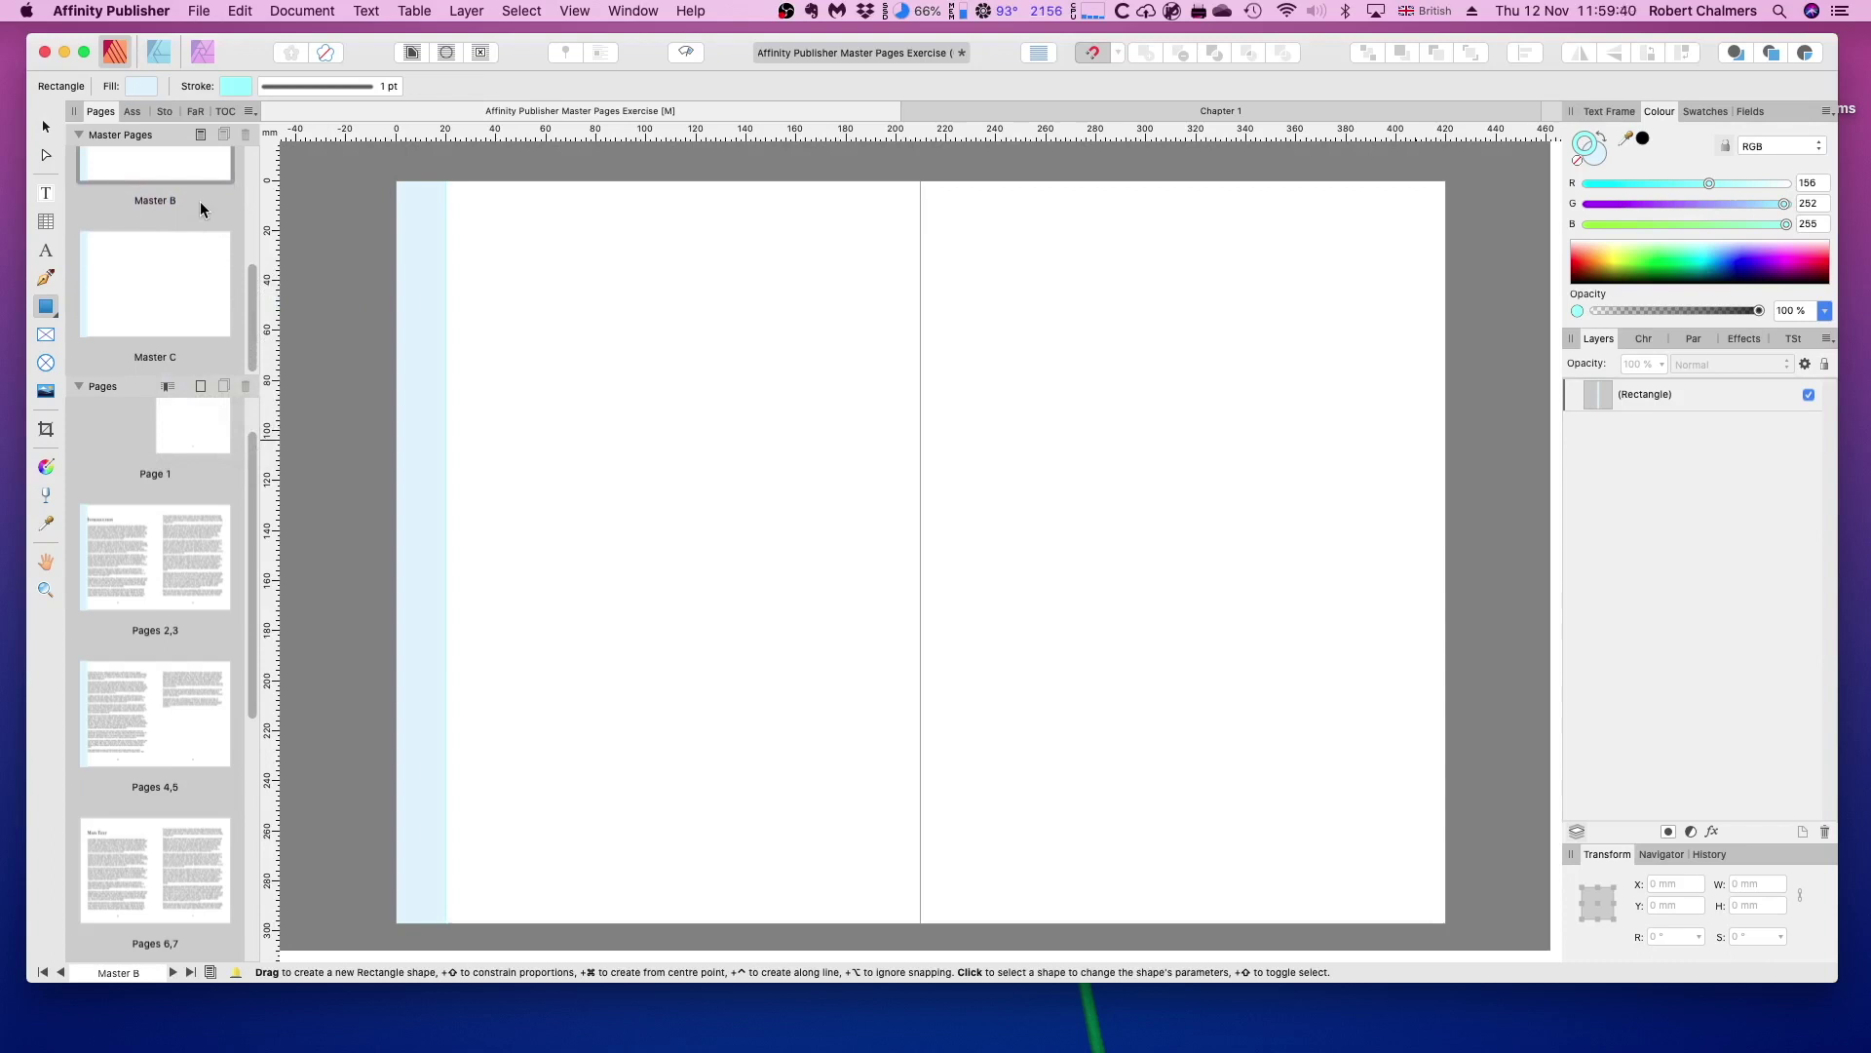
click(161, 284)
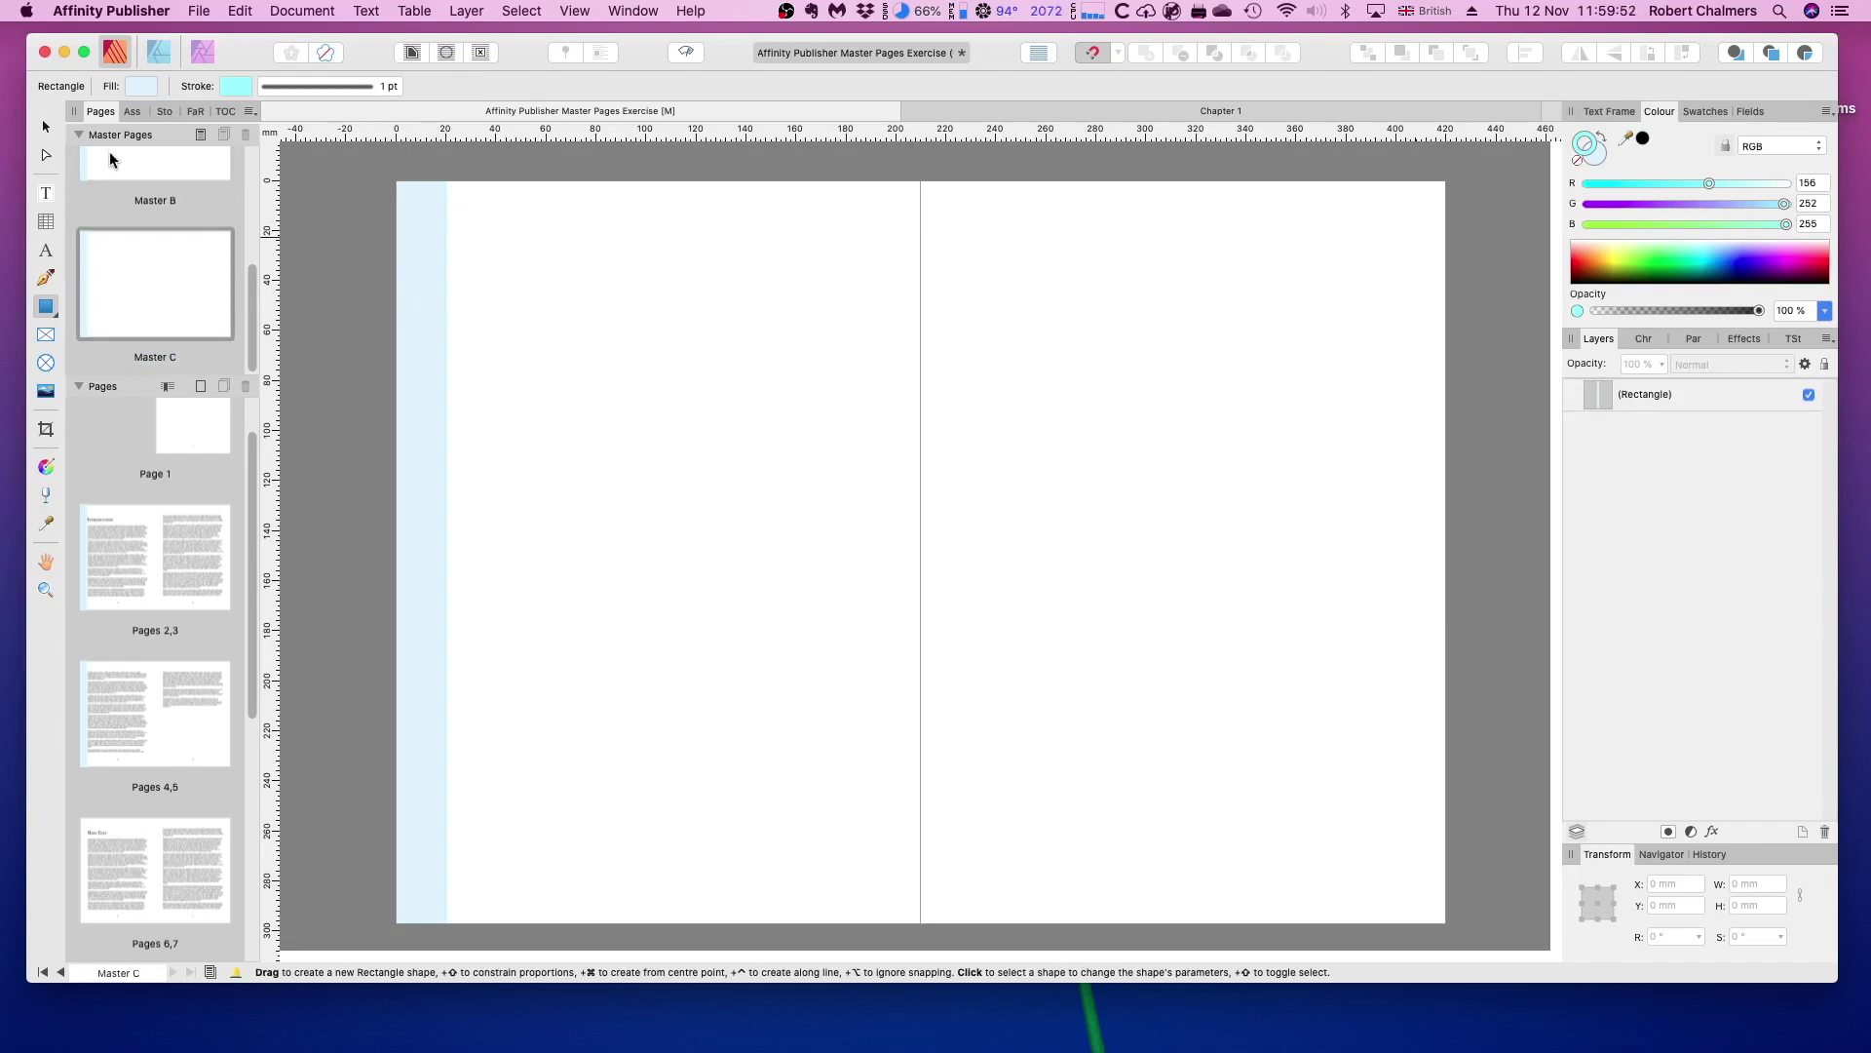
Recolour the band along Master C's outer left edge to pale lilac, RGB 243, 225, 255
click(46, 126)
click(434, 343)
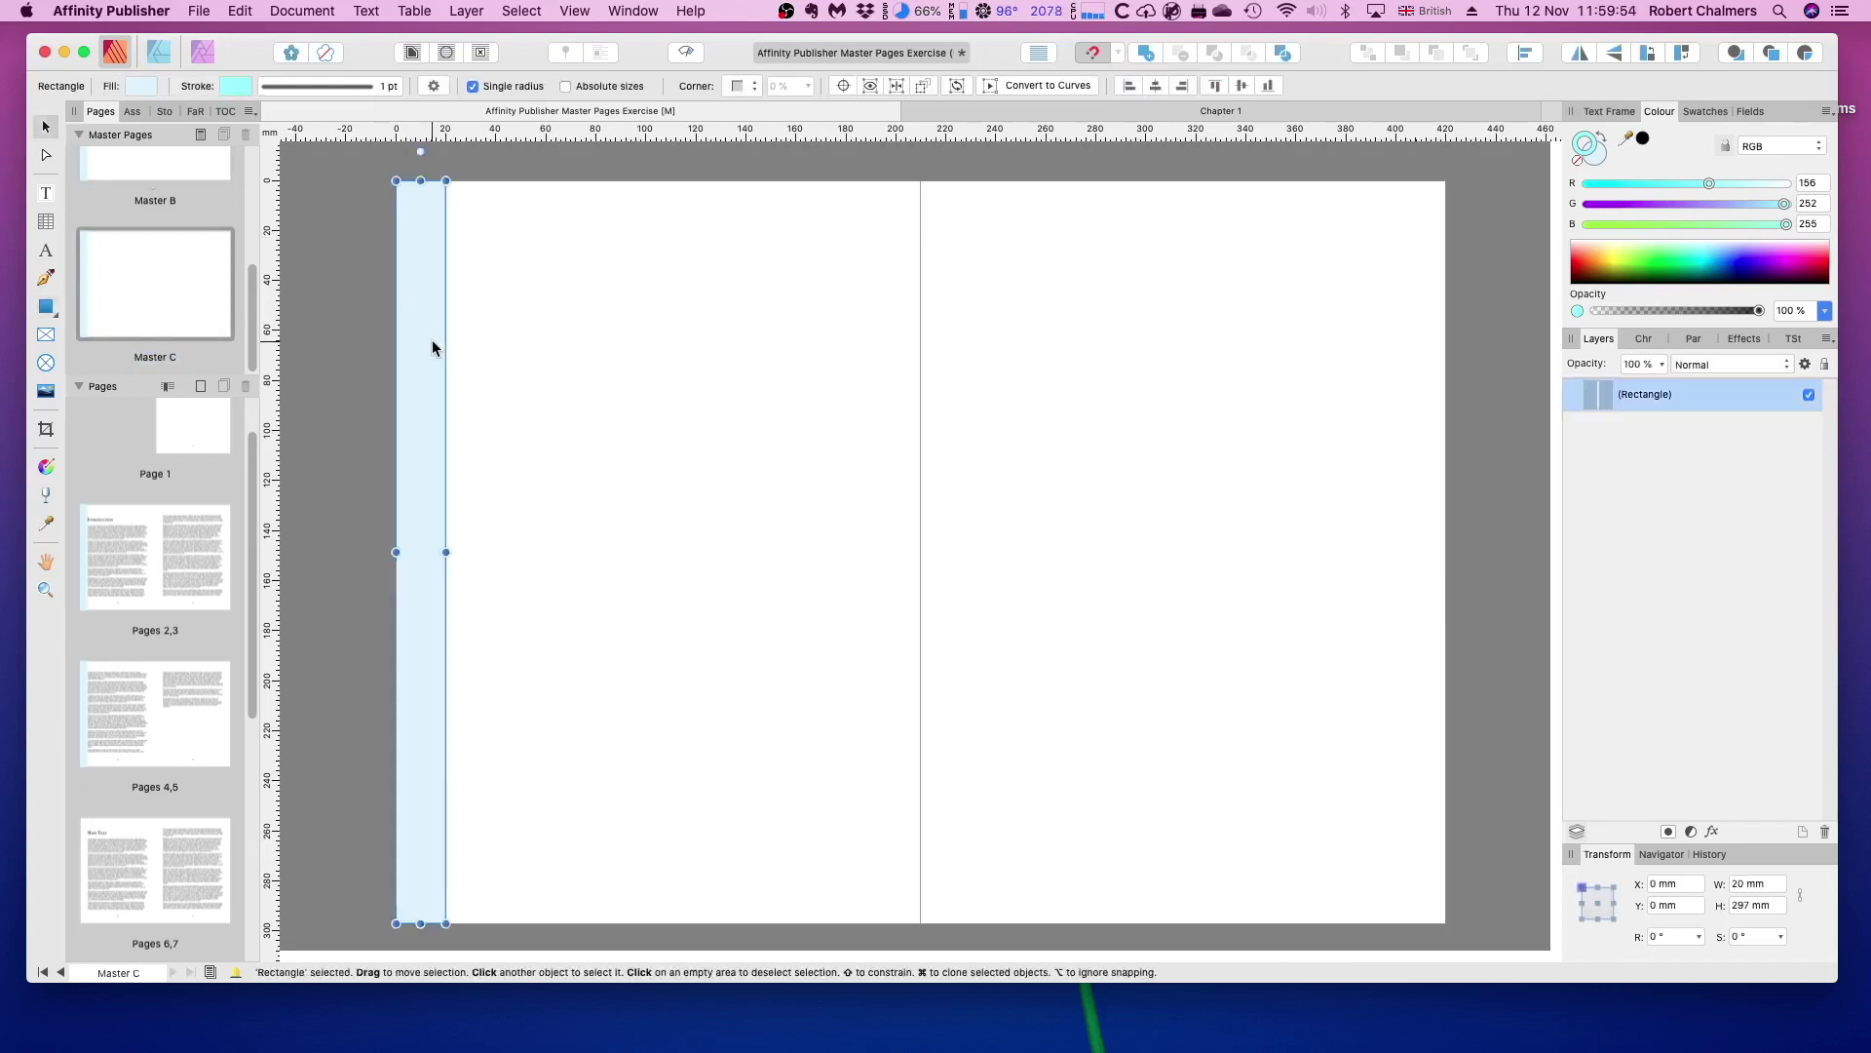
click(146, 86)
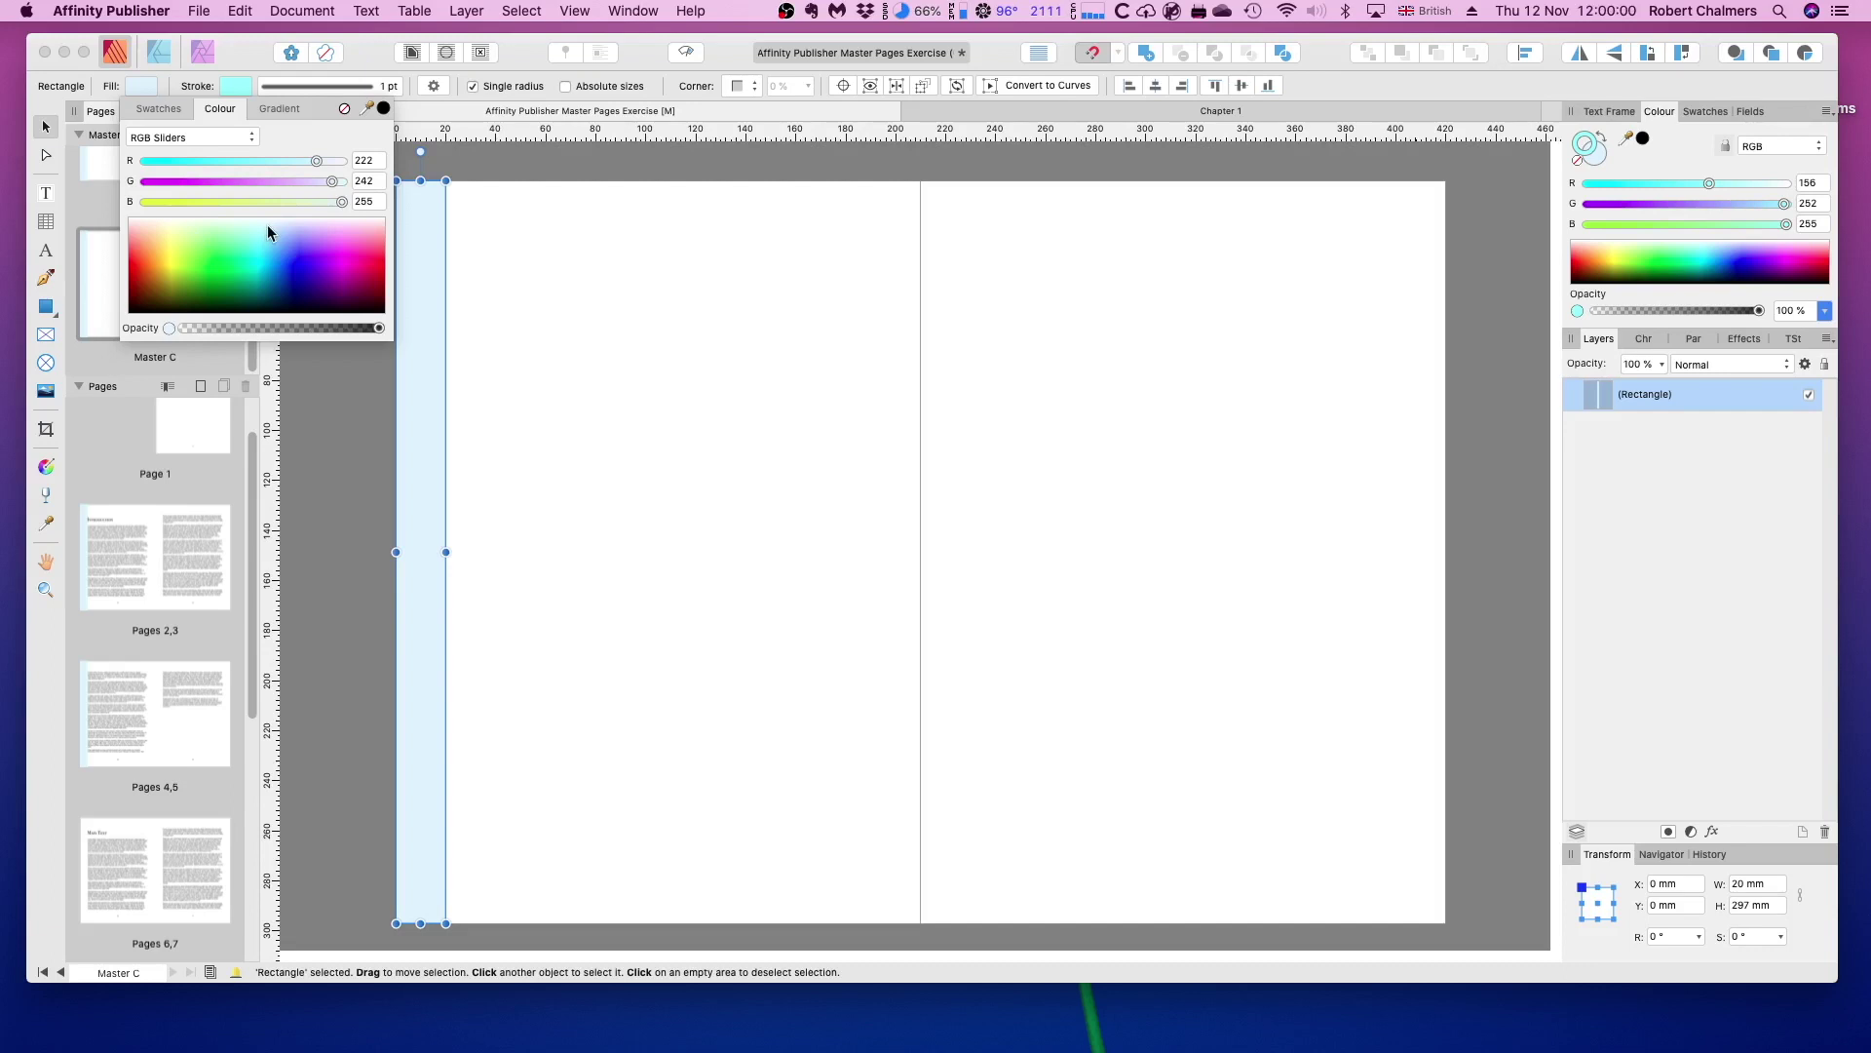
click(320, 226)
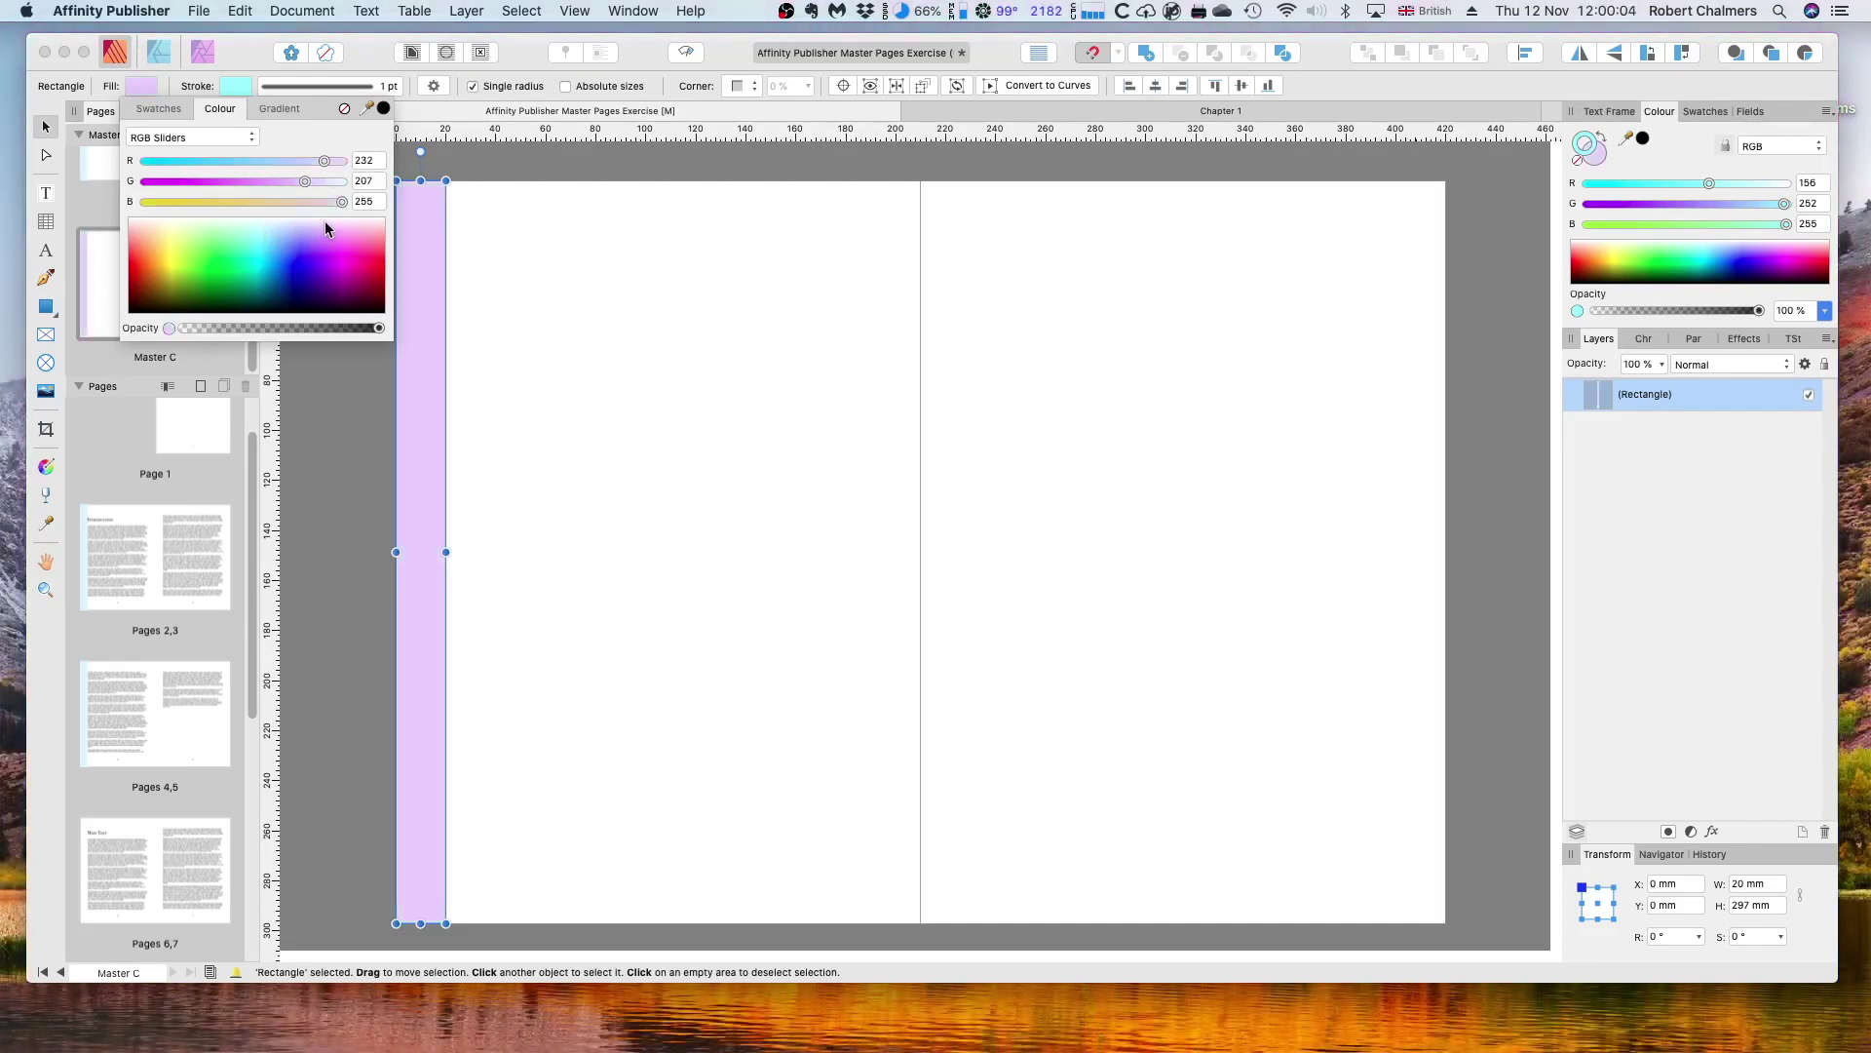
click(325, 223)
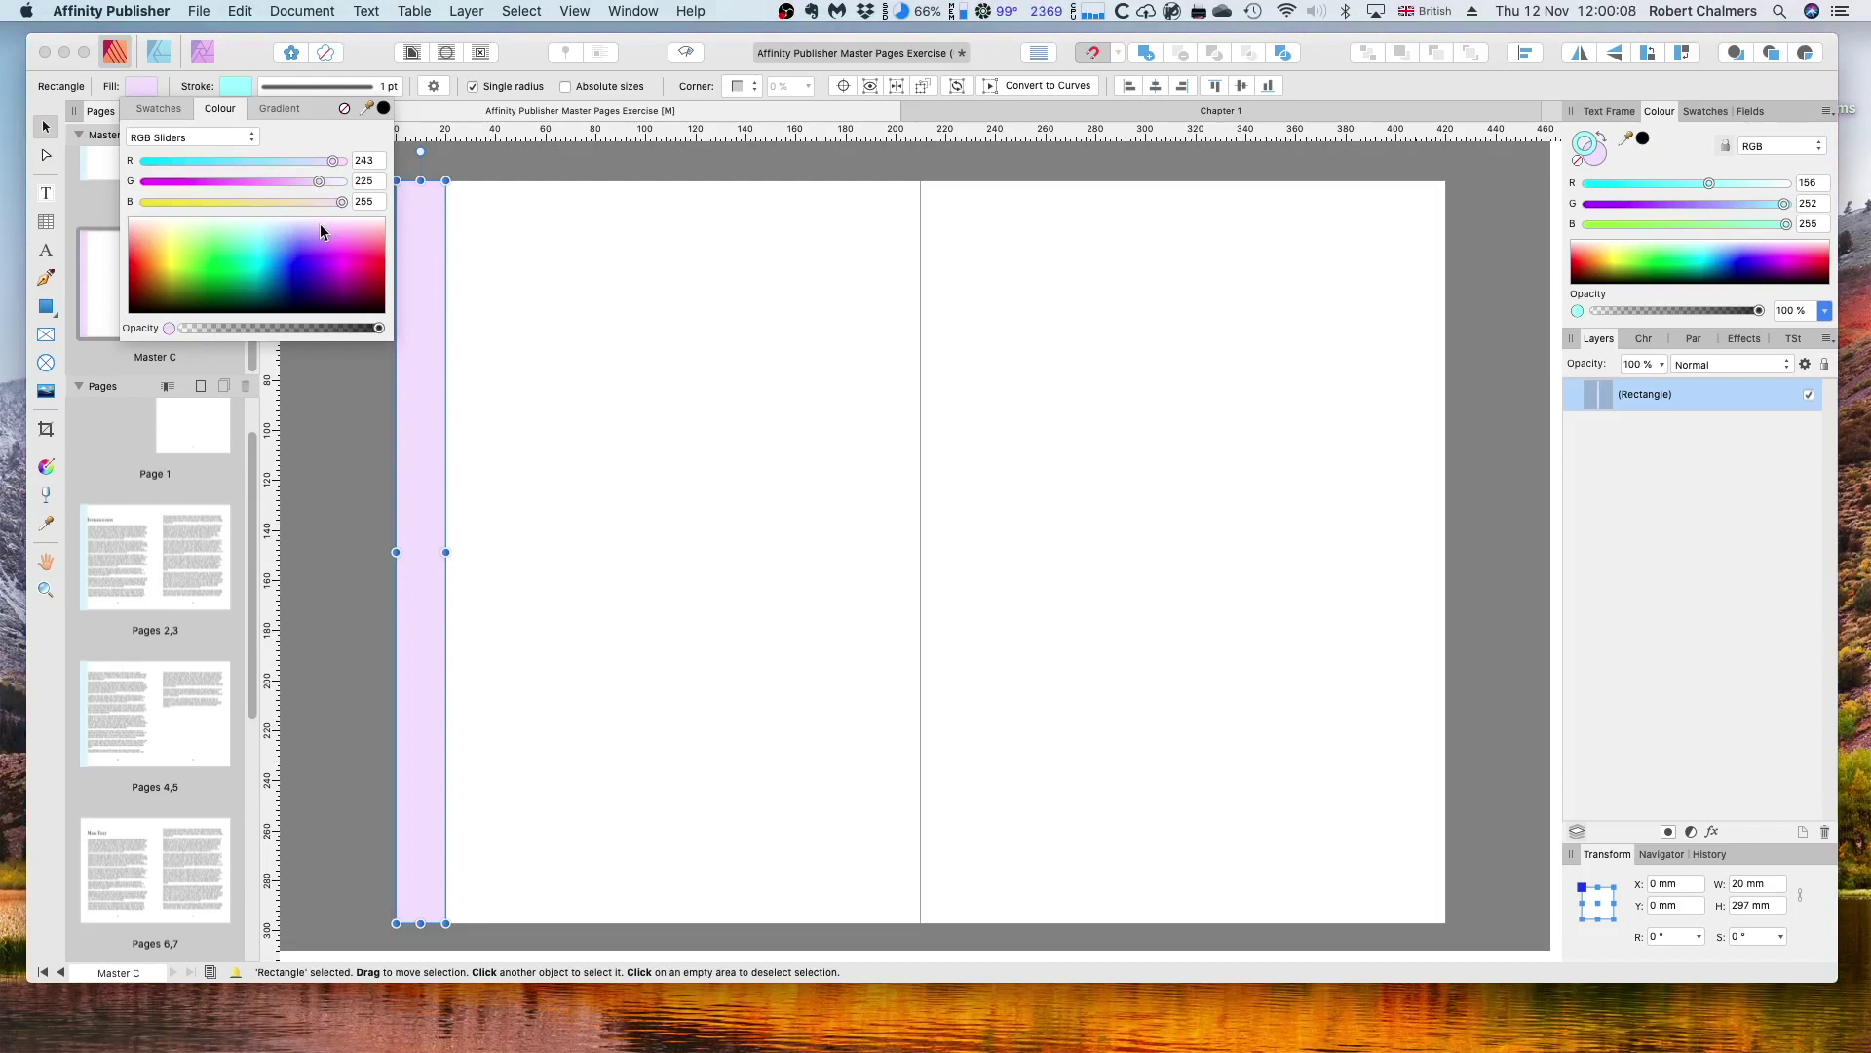
click(149, 90)
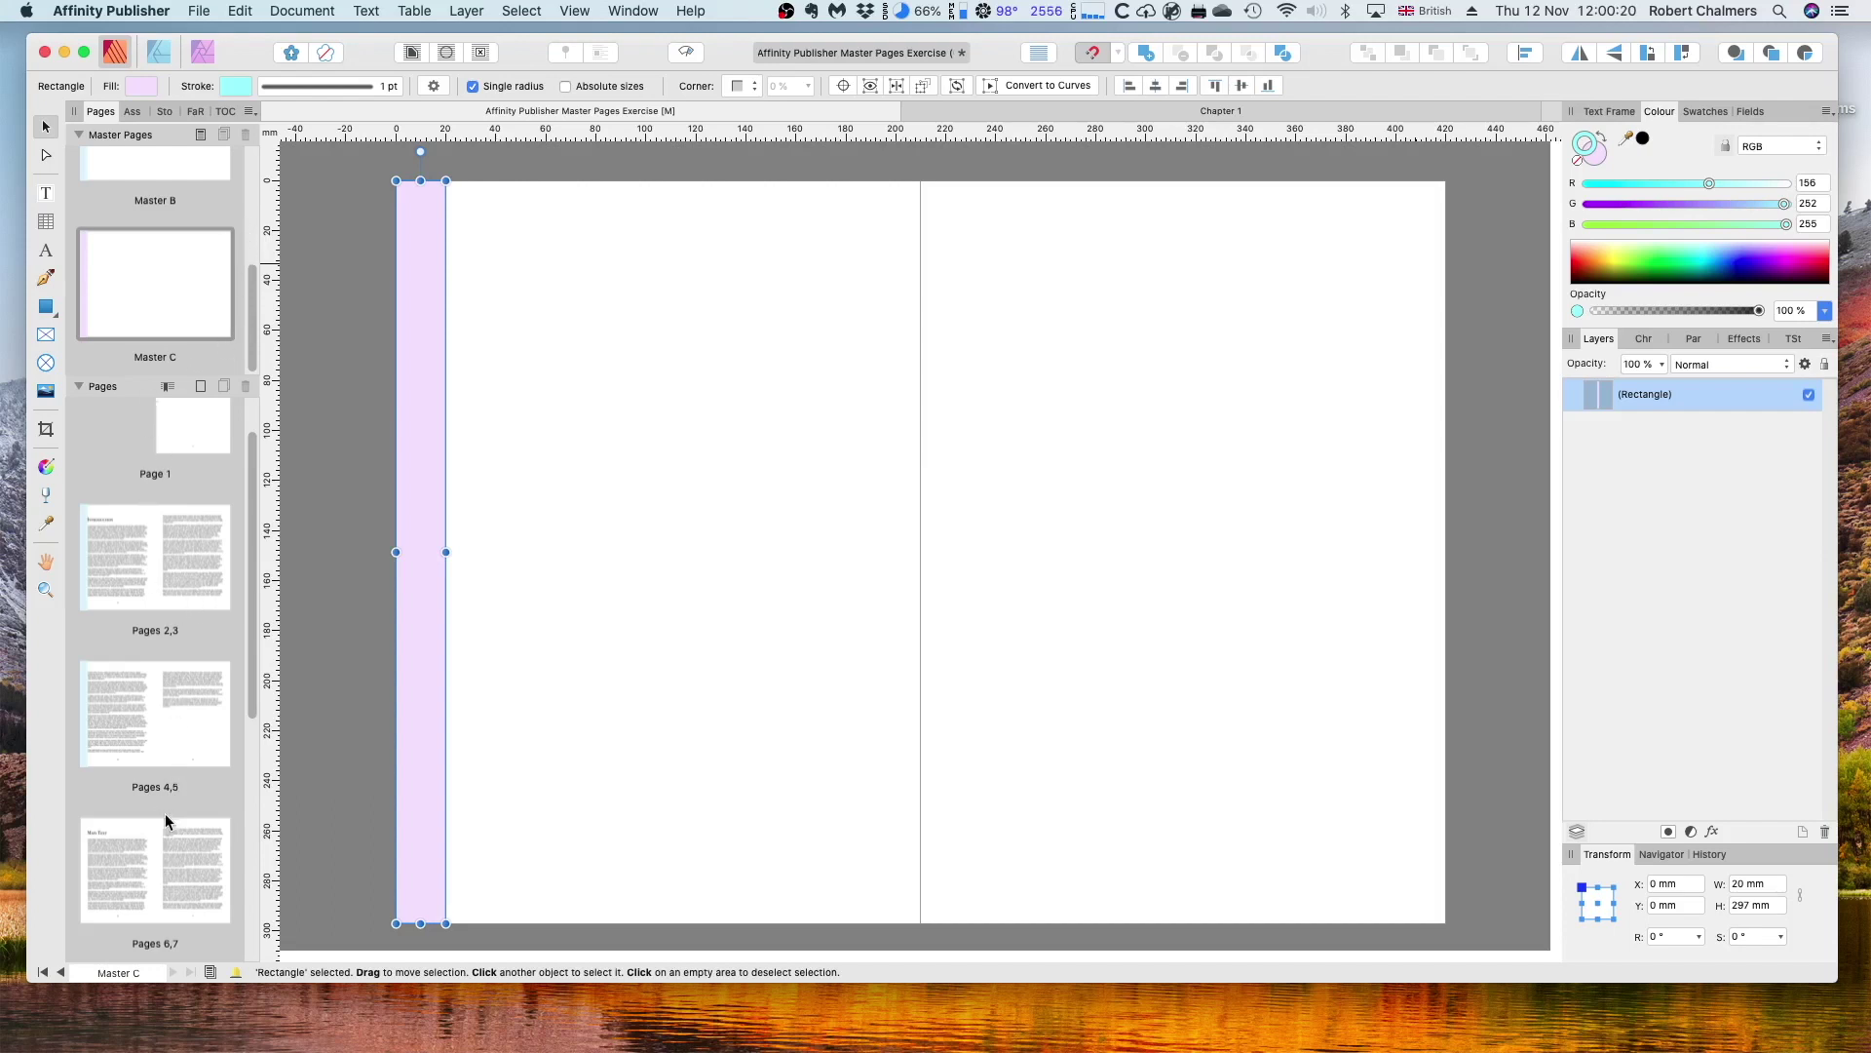
Apply Master C to pages 6-11 without replacing the existing master, and check the band on the spreads through 10–11
scroll(251, 630, down, 5)
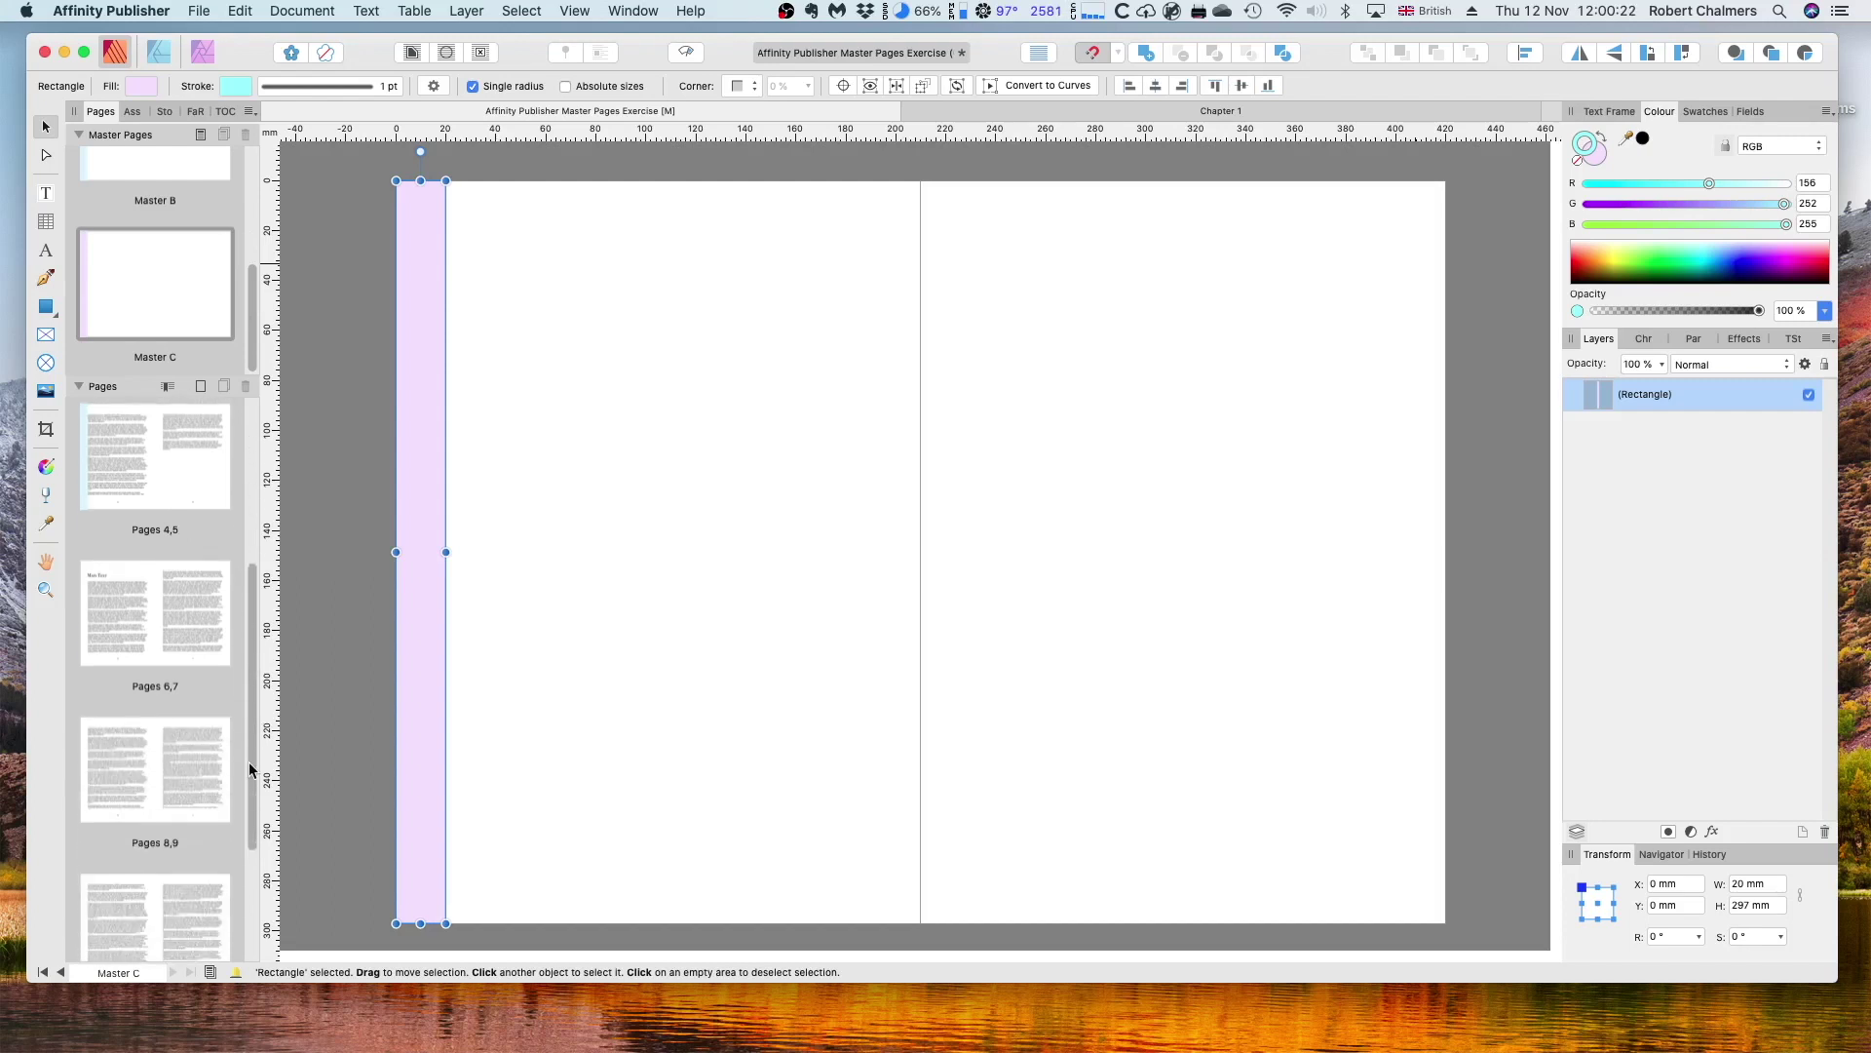
double_click(119, 623)
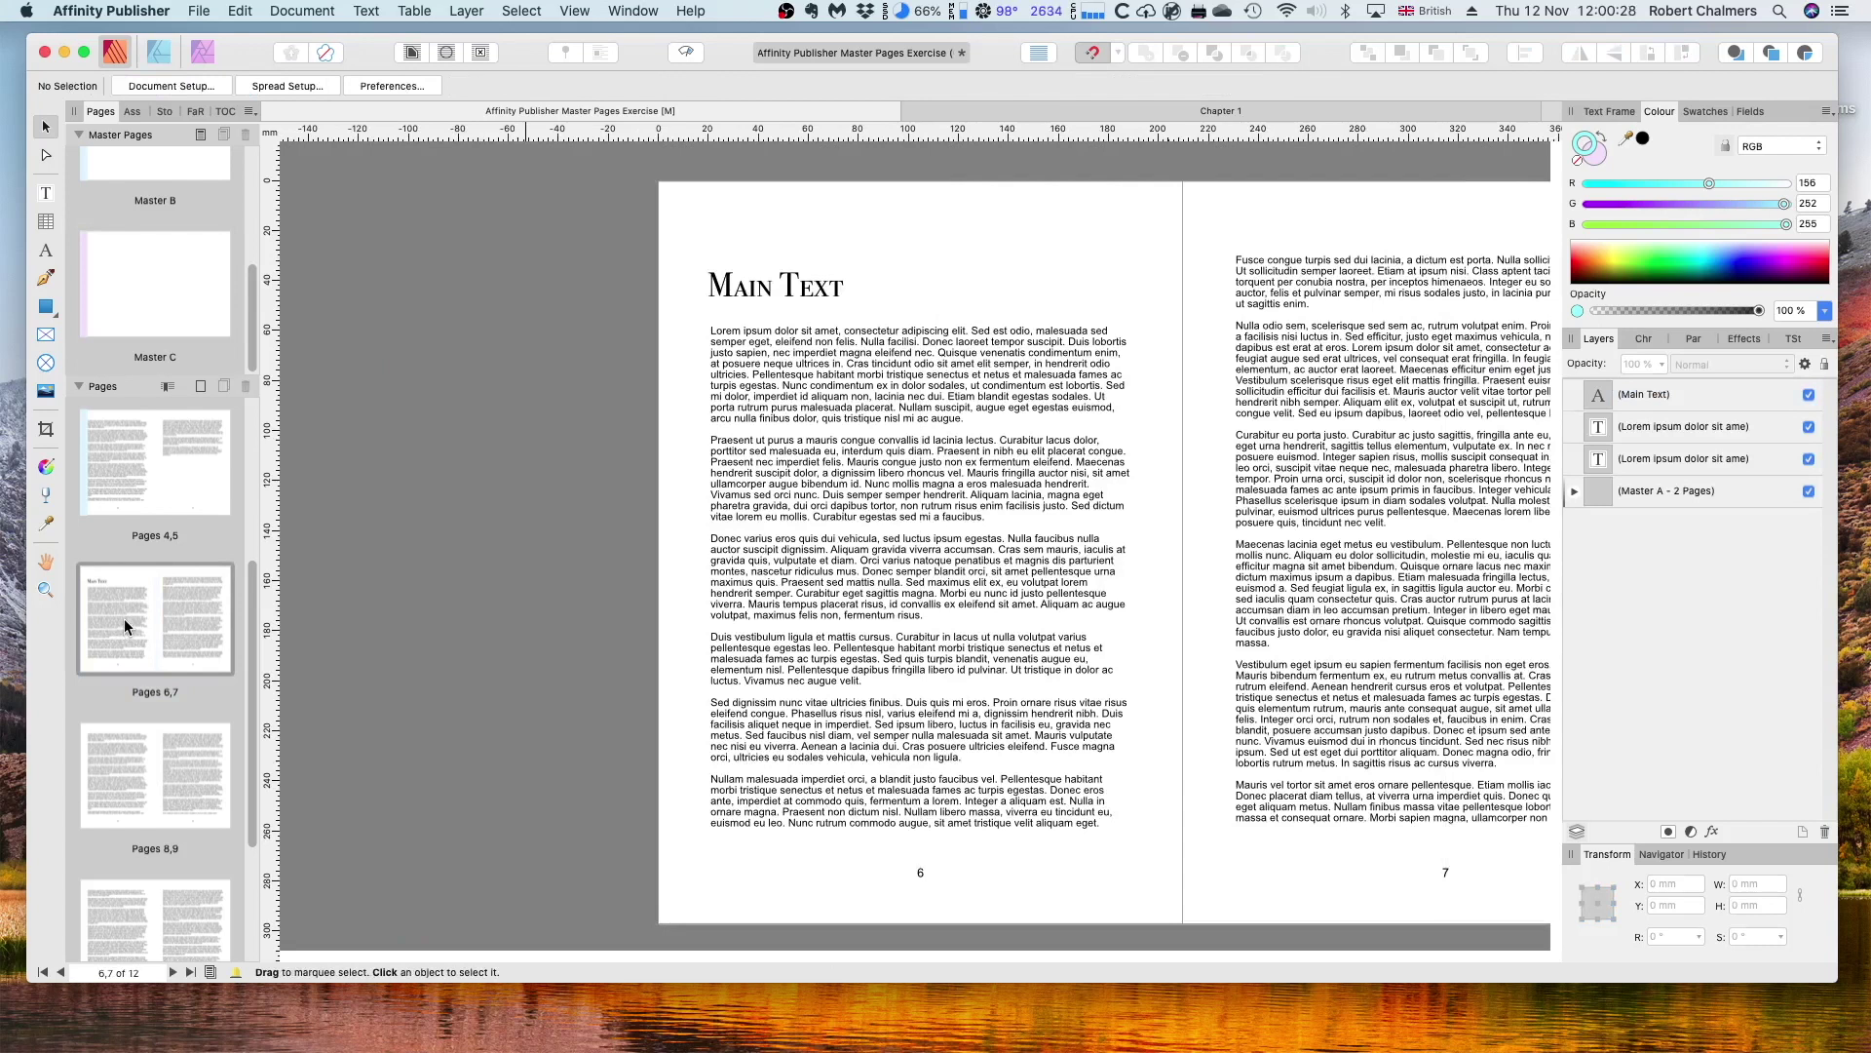
right_click(120, 618)
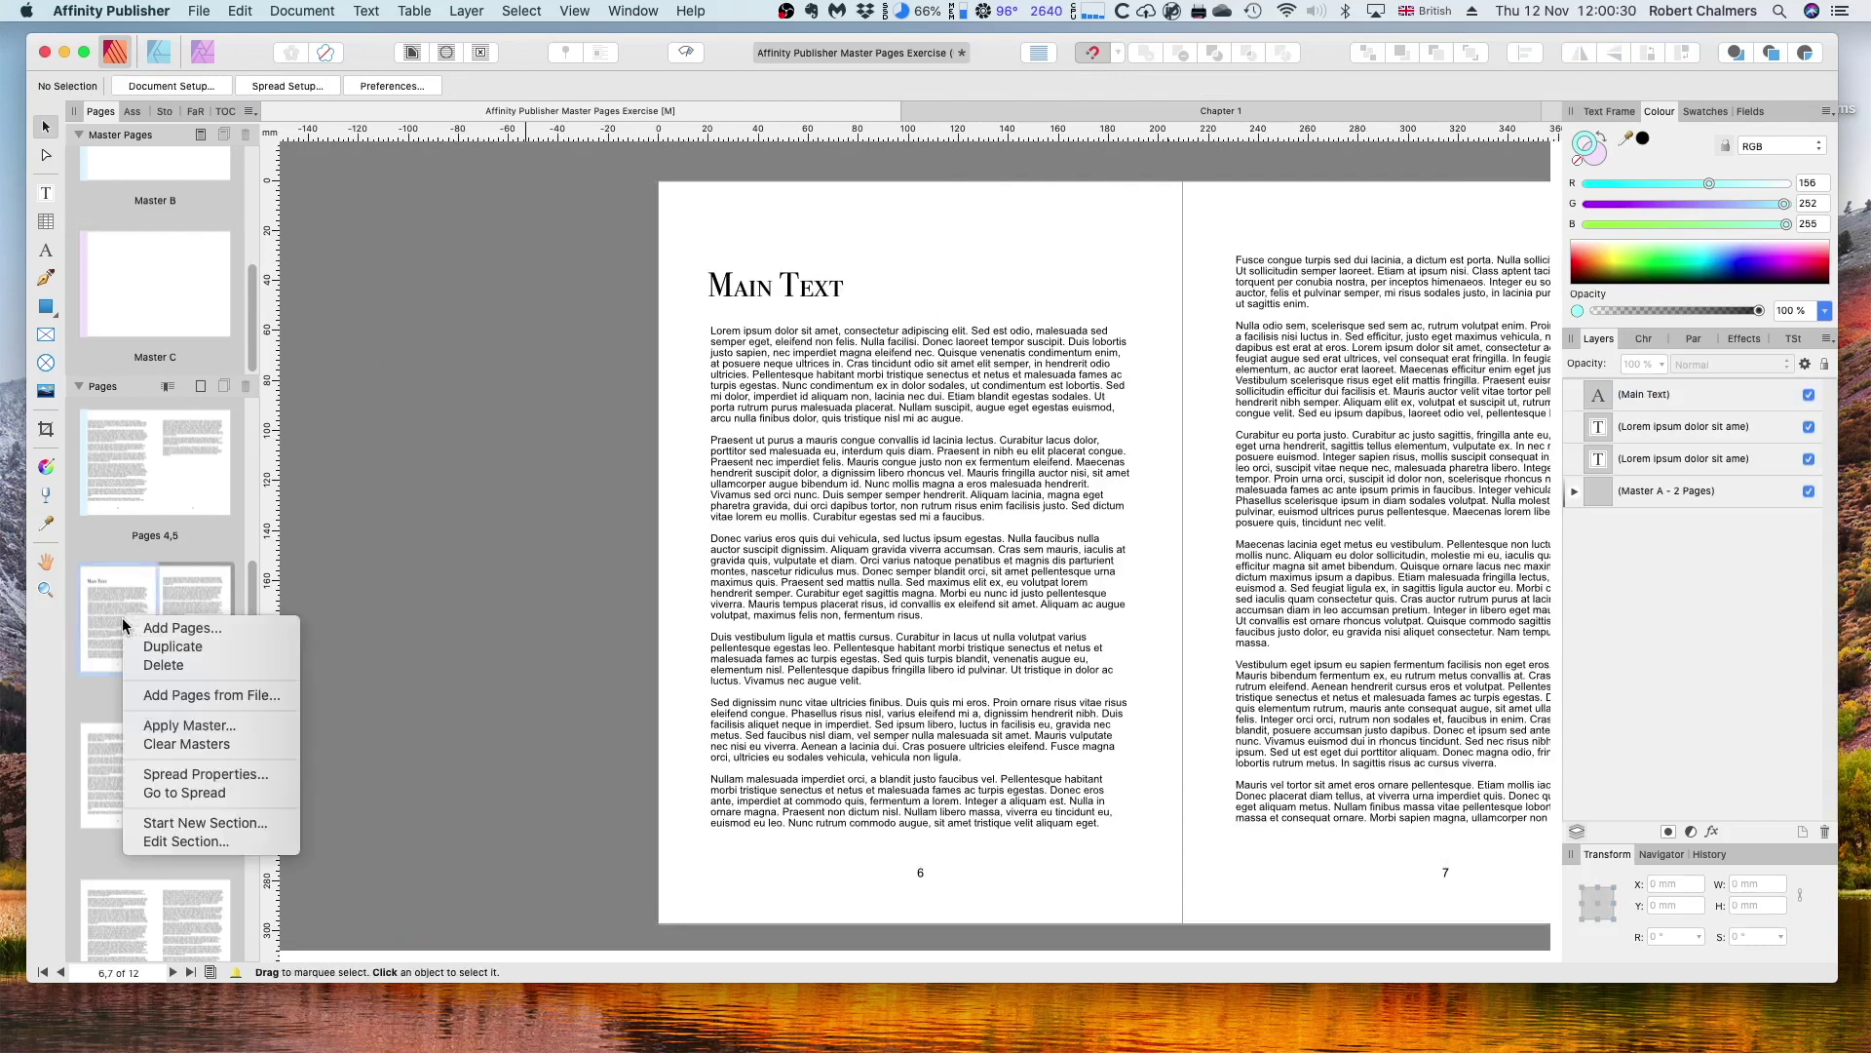
click(180, 727)
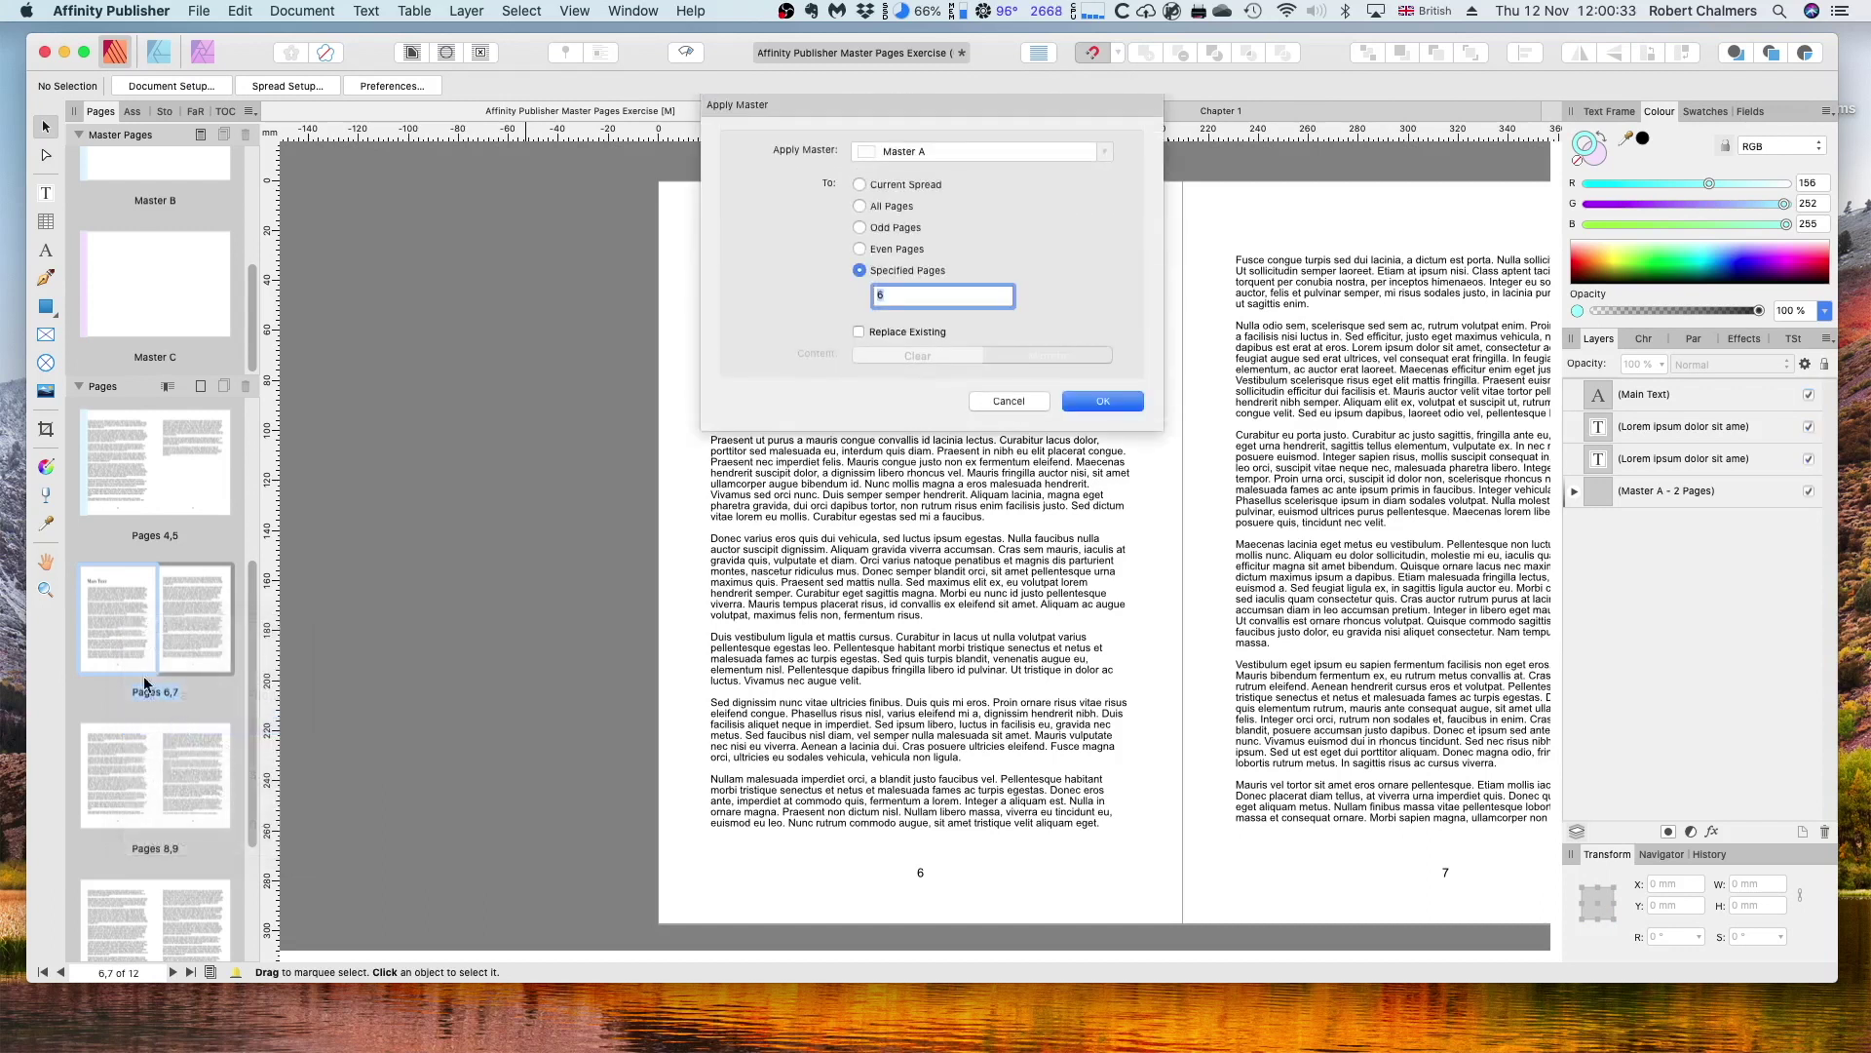
click(956, 154)
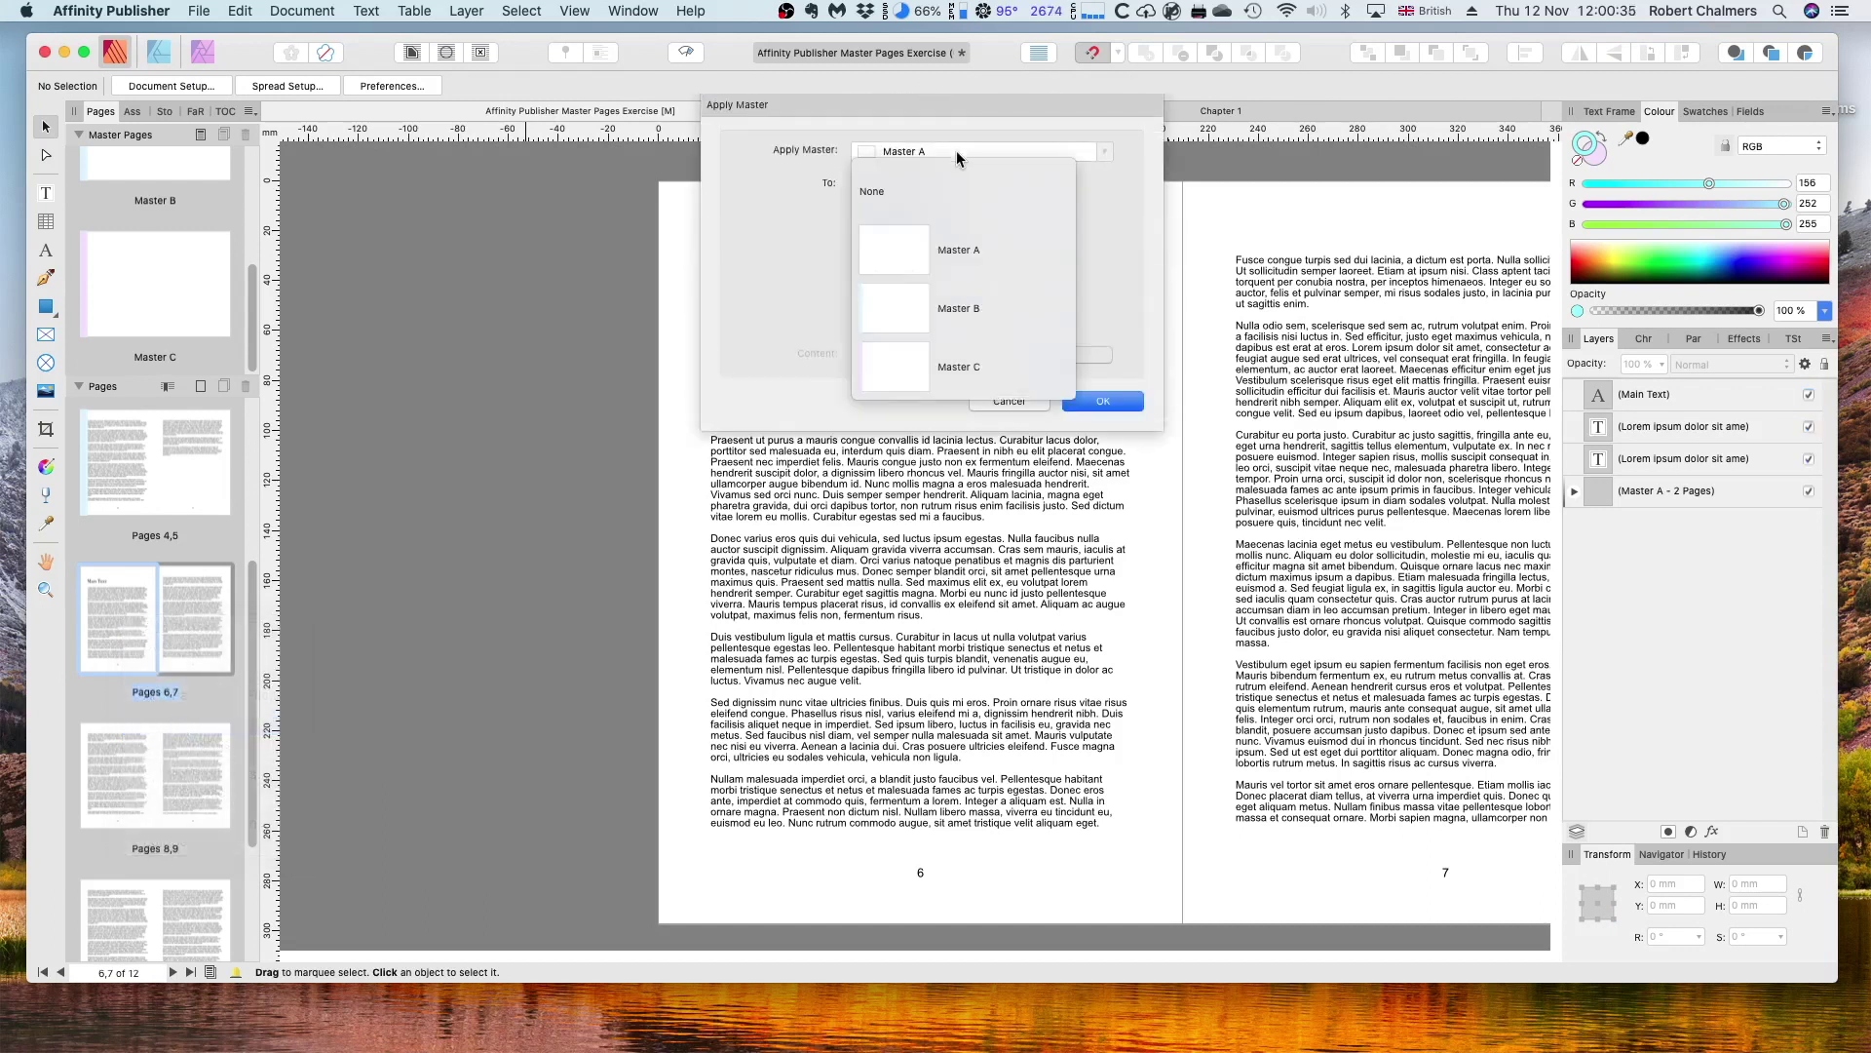
click(911, 366)
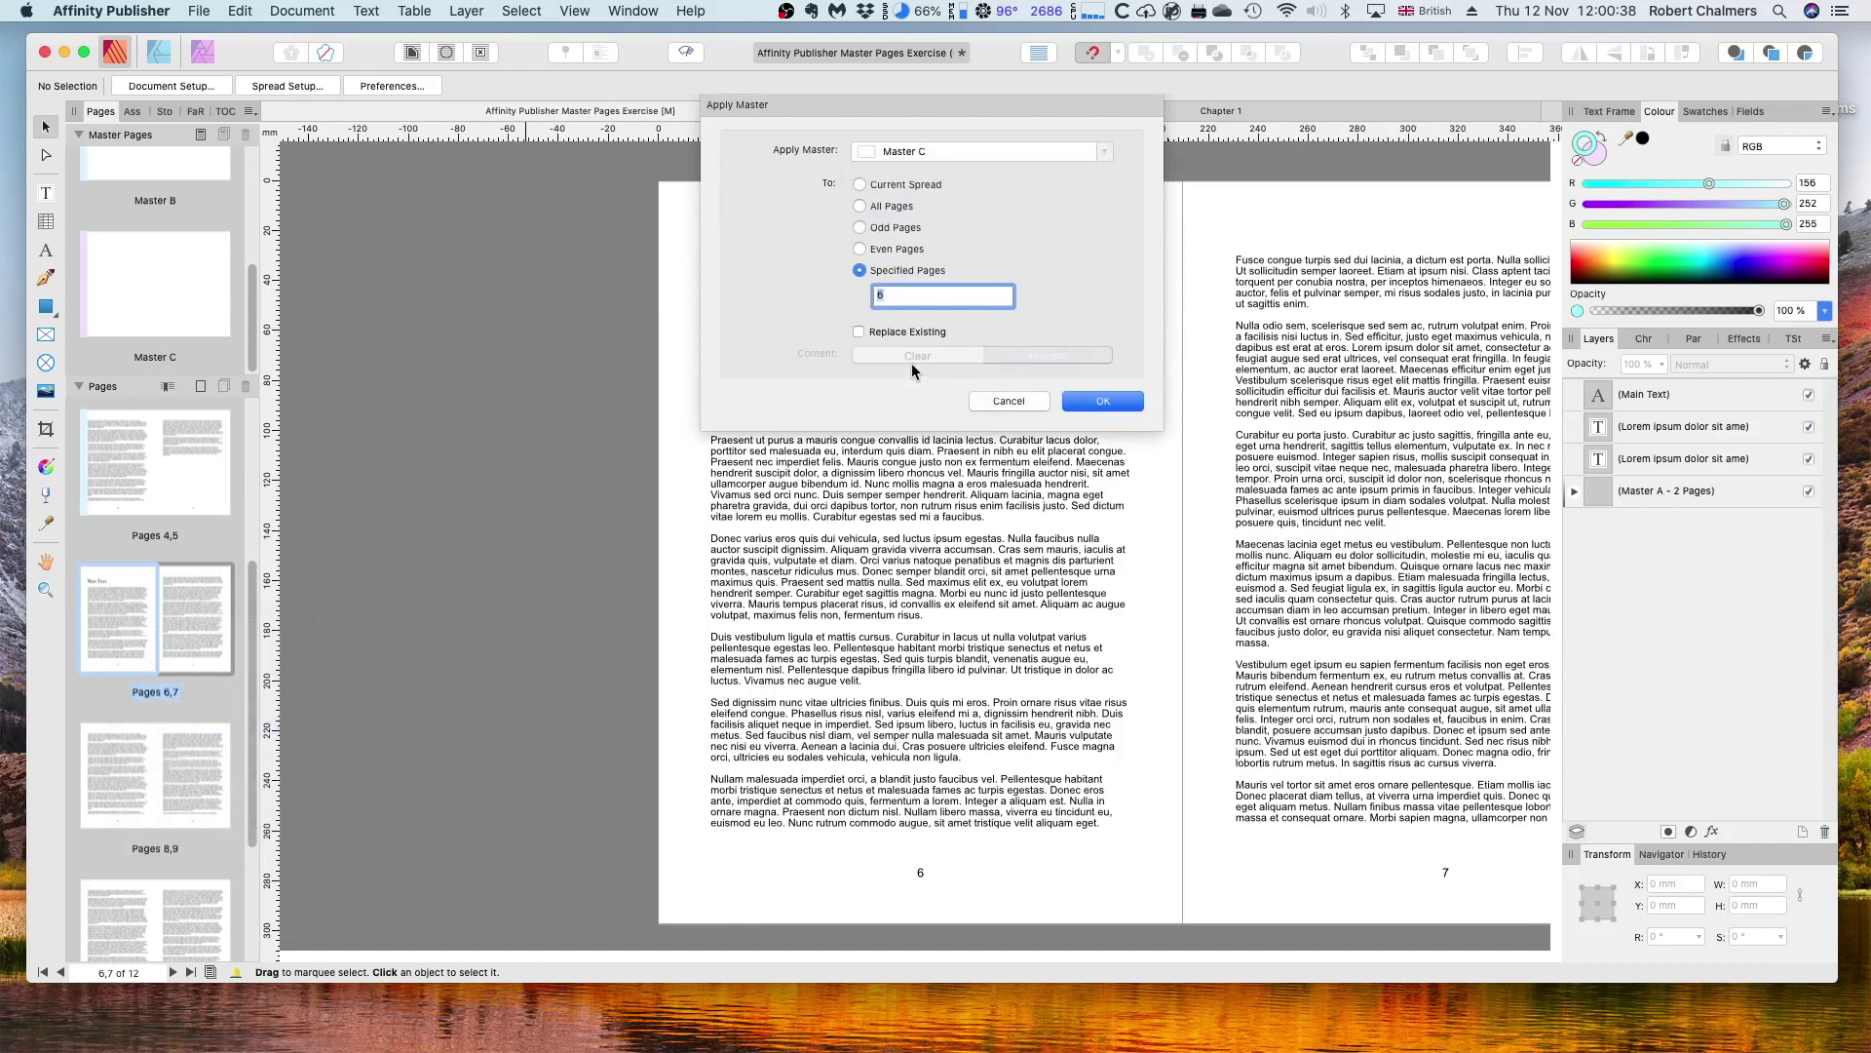
click(898, 297)
text(-11)
click(1102, 401)
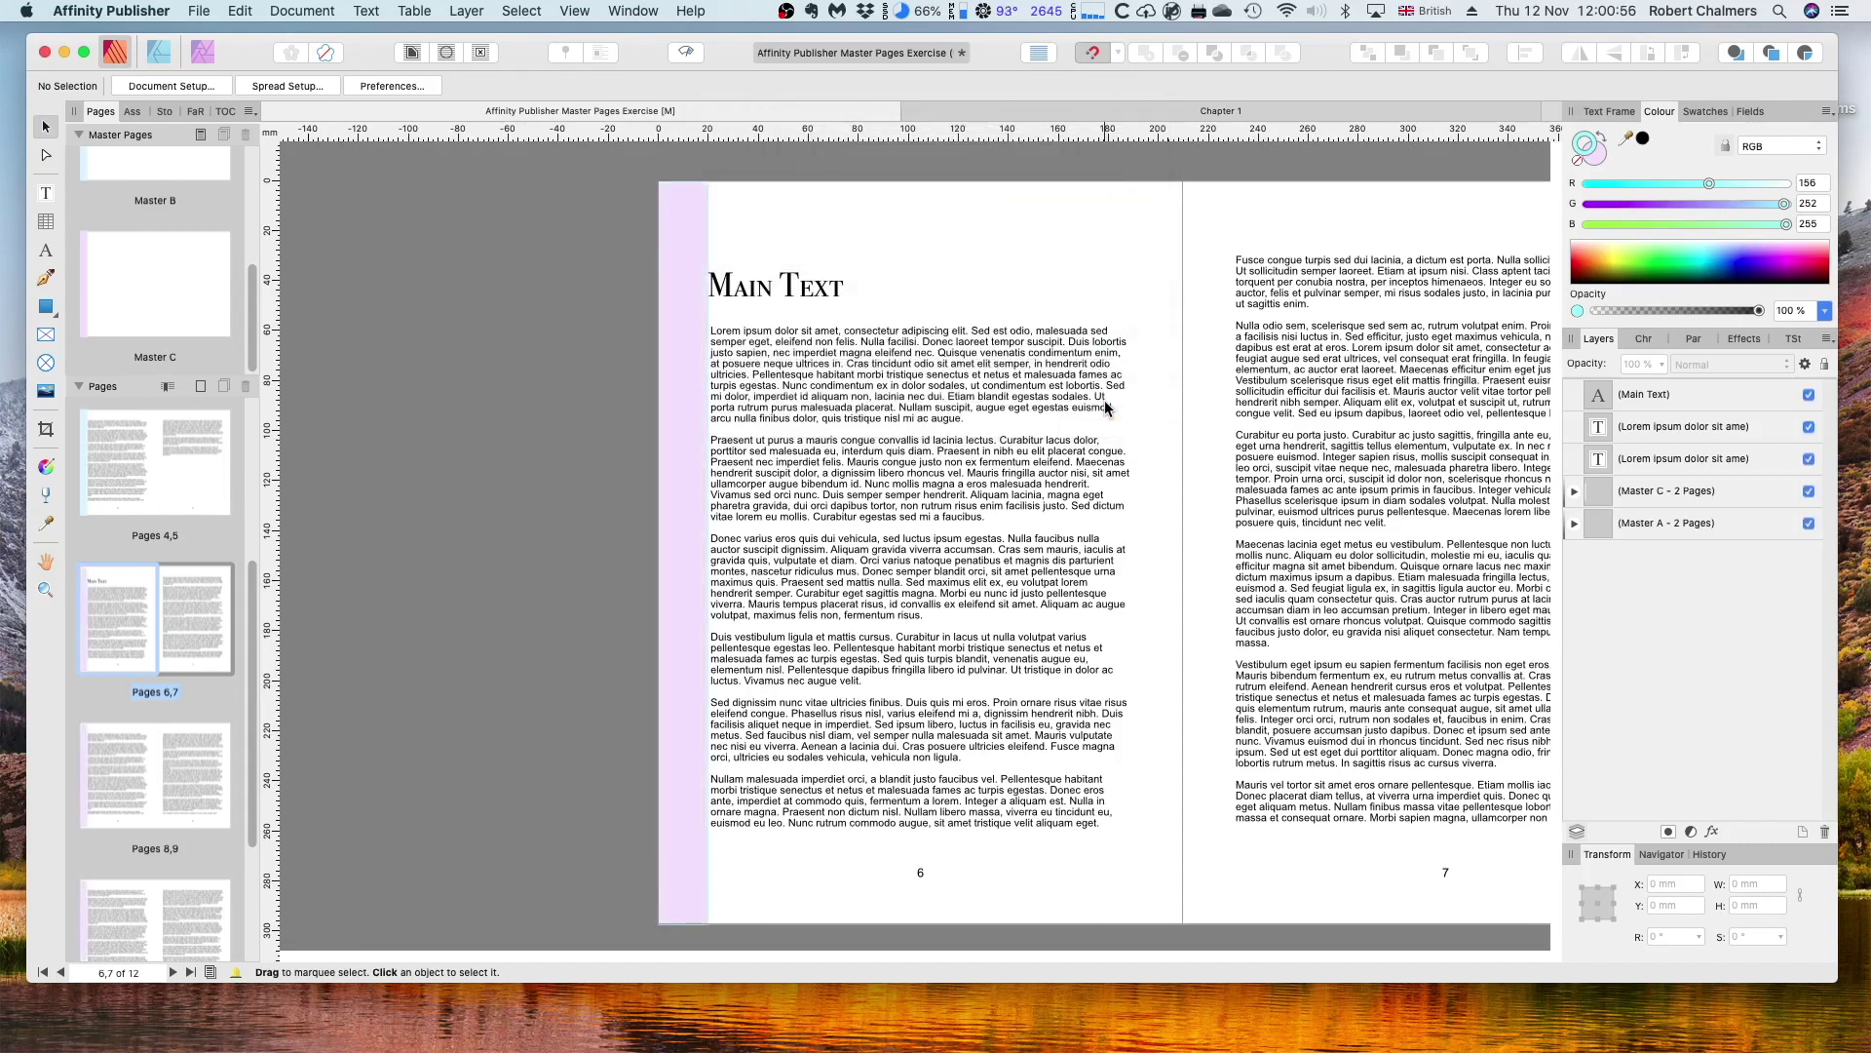
scroll(164, 646, down, 2)
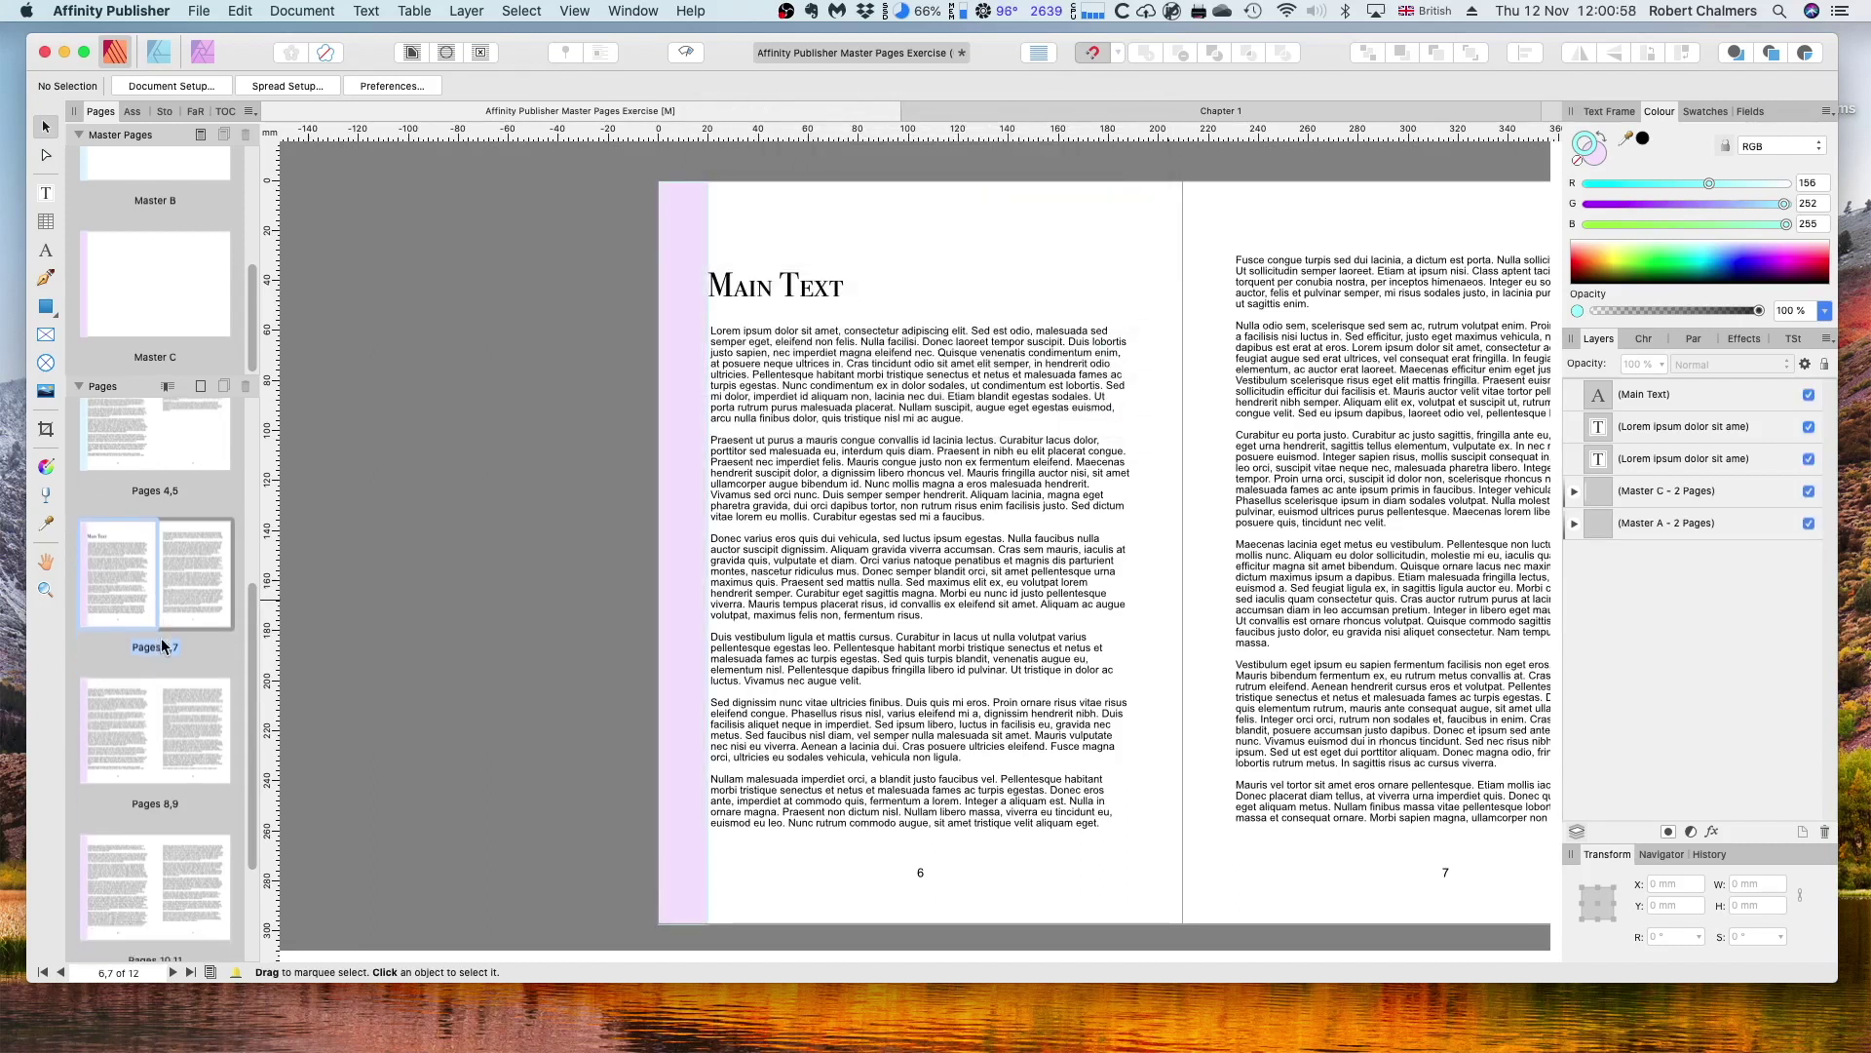
scroll(164, 645, down, 4)
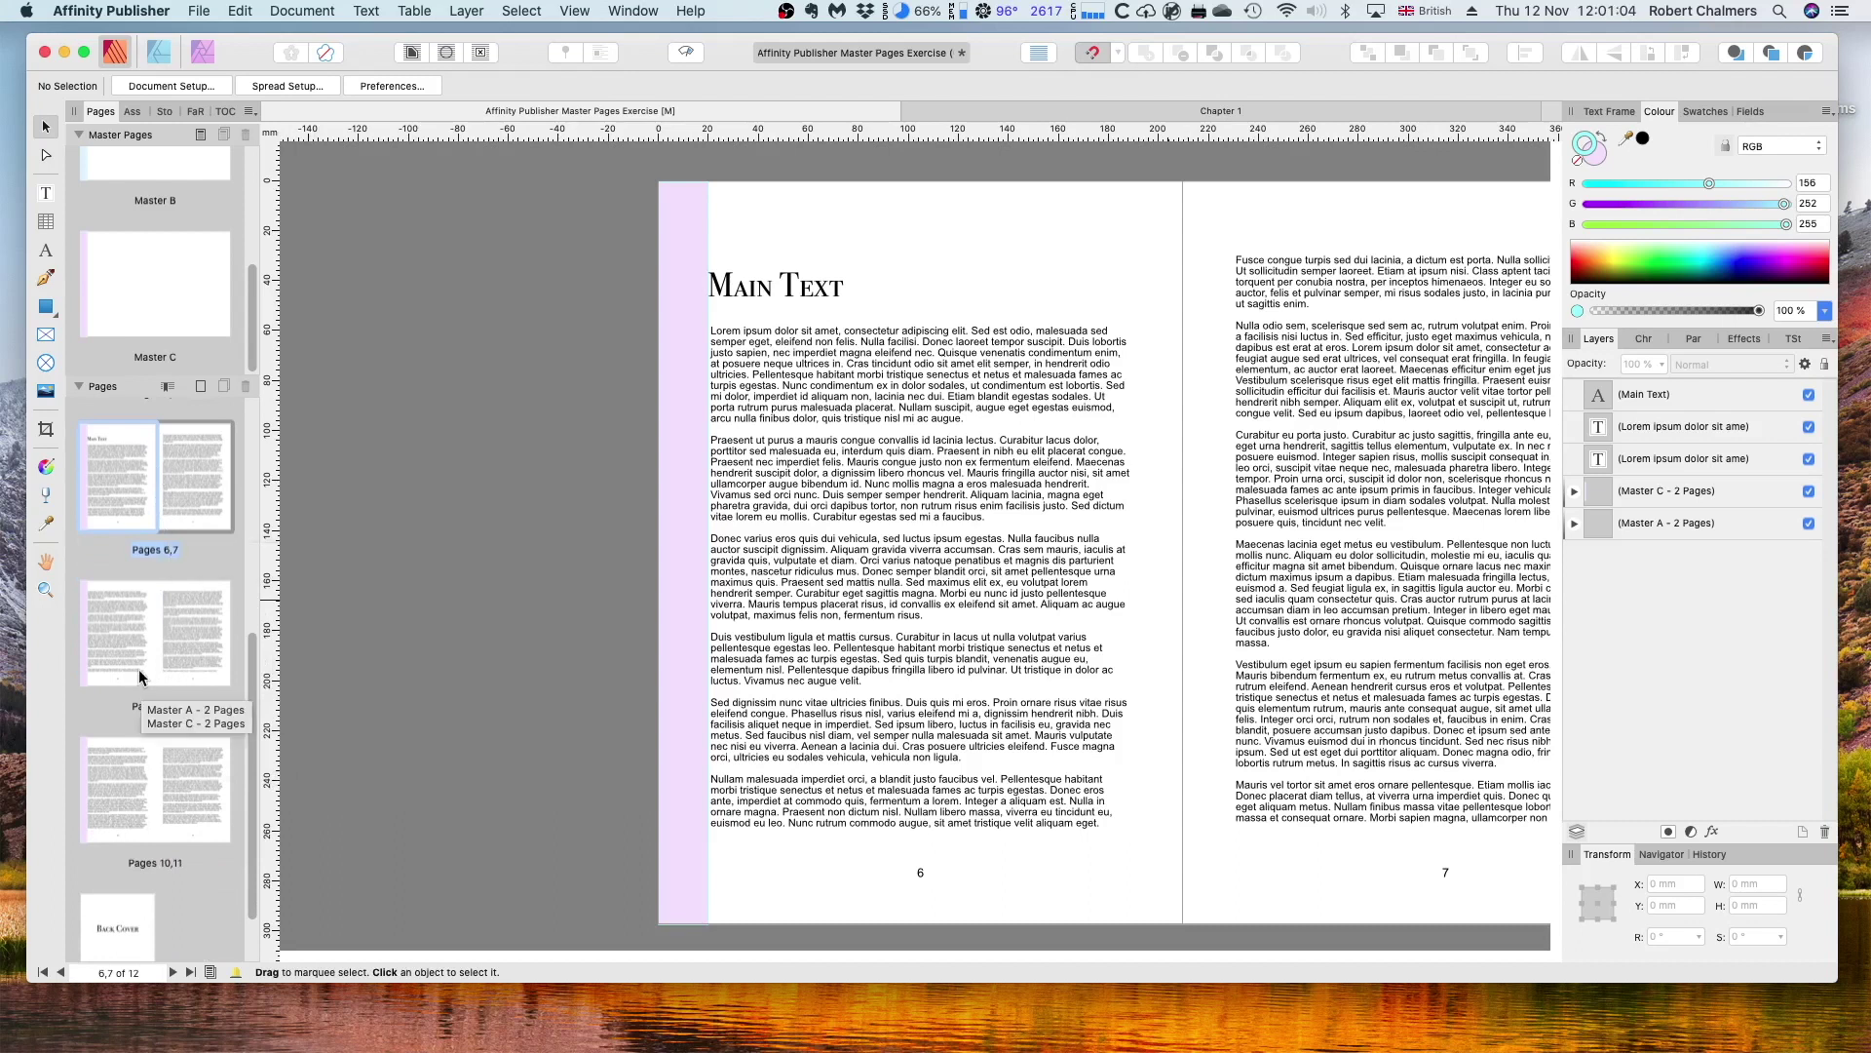
click(119, 466)
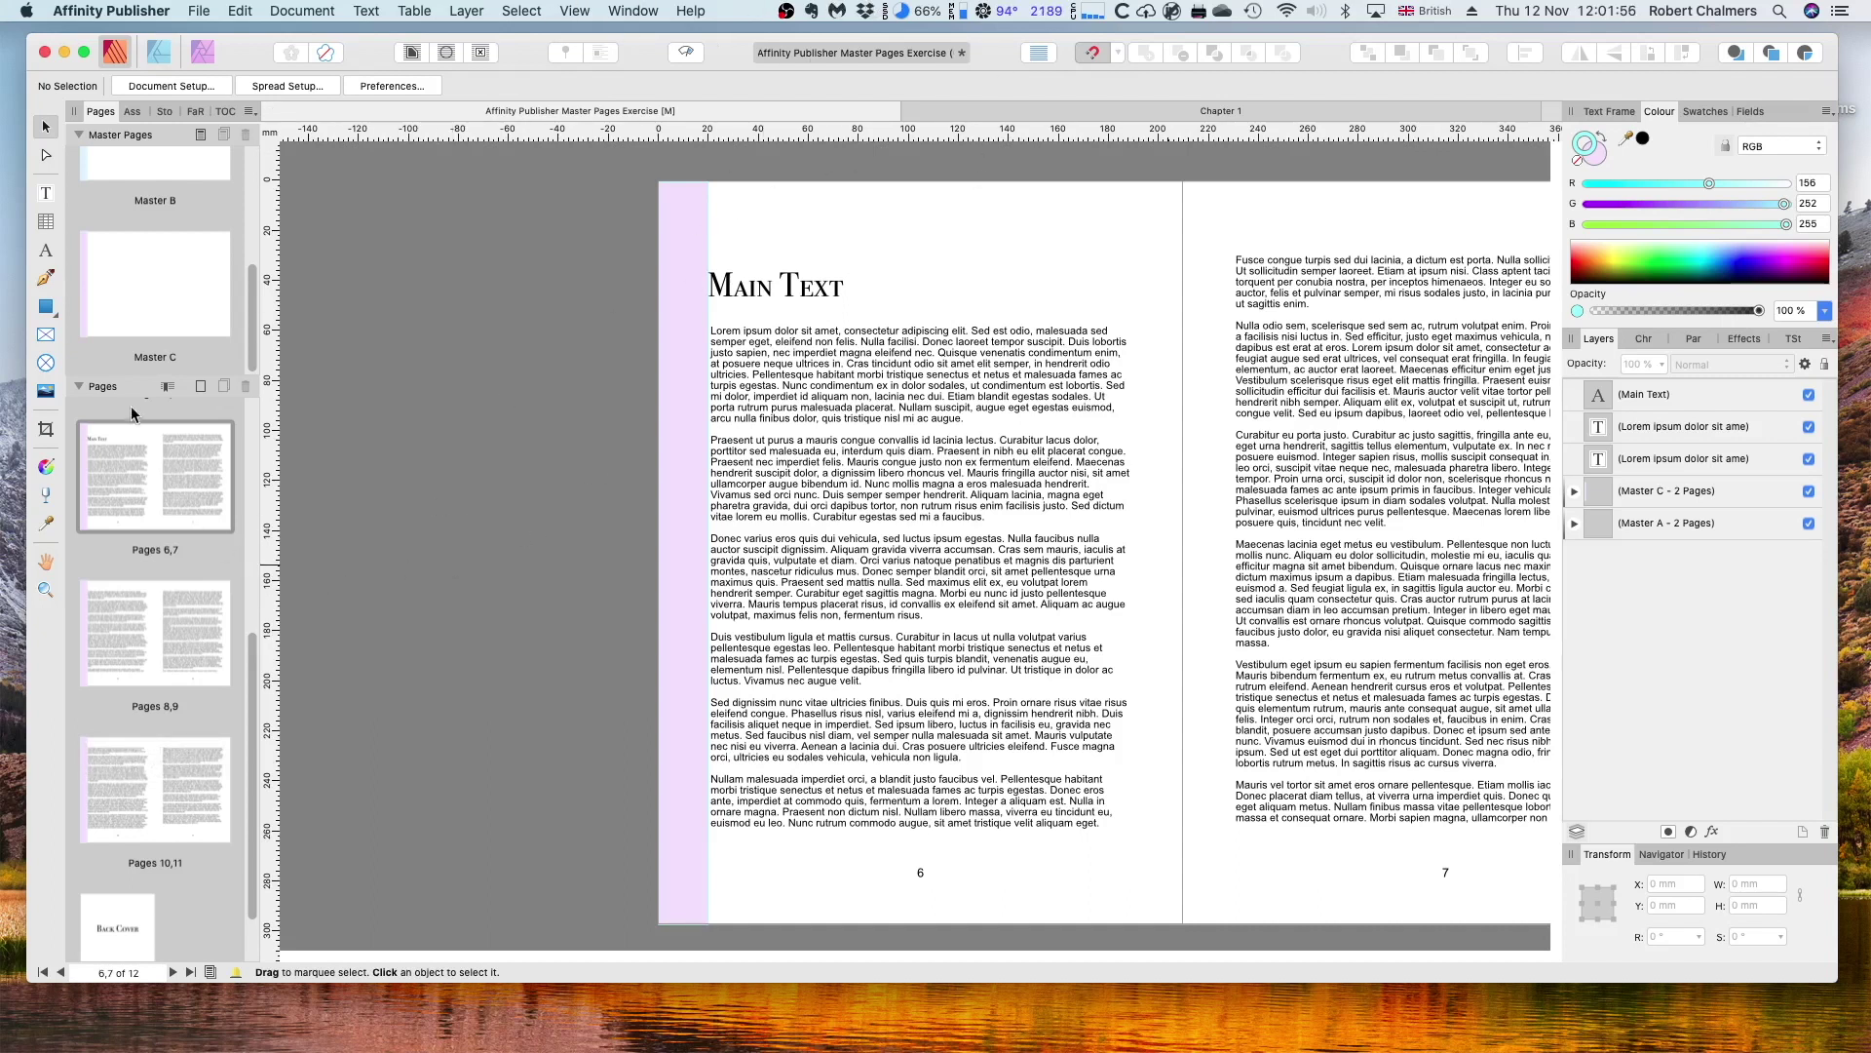
Clear all masters from page 1, the front cover
drag(252, 655, 274, 426)
double_click(206, 484)
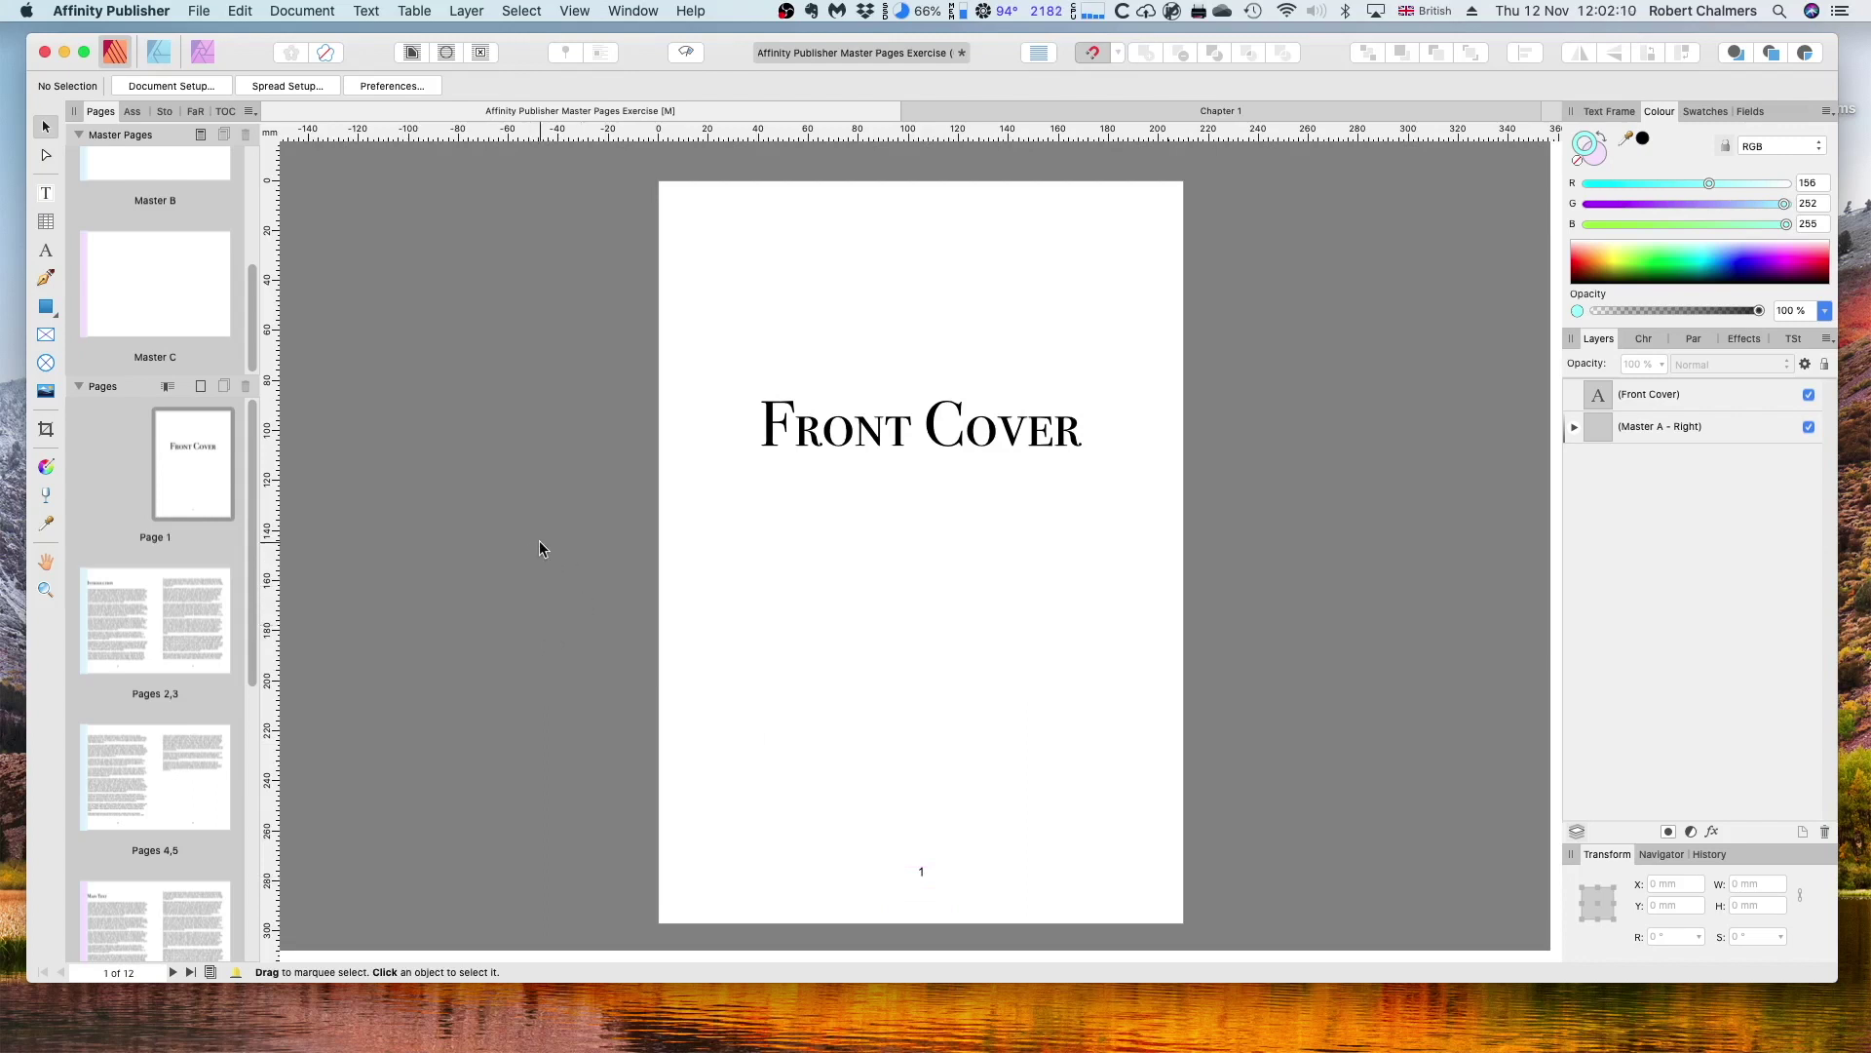
right_click(187, 464)
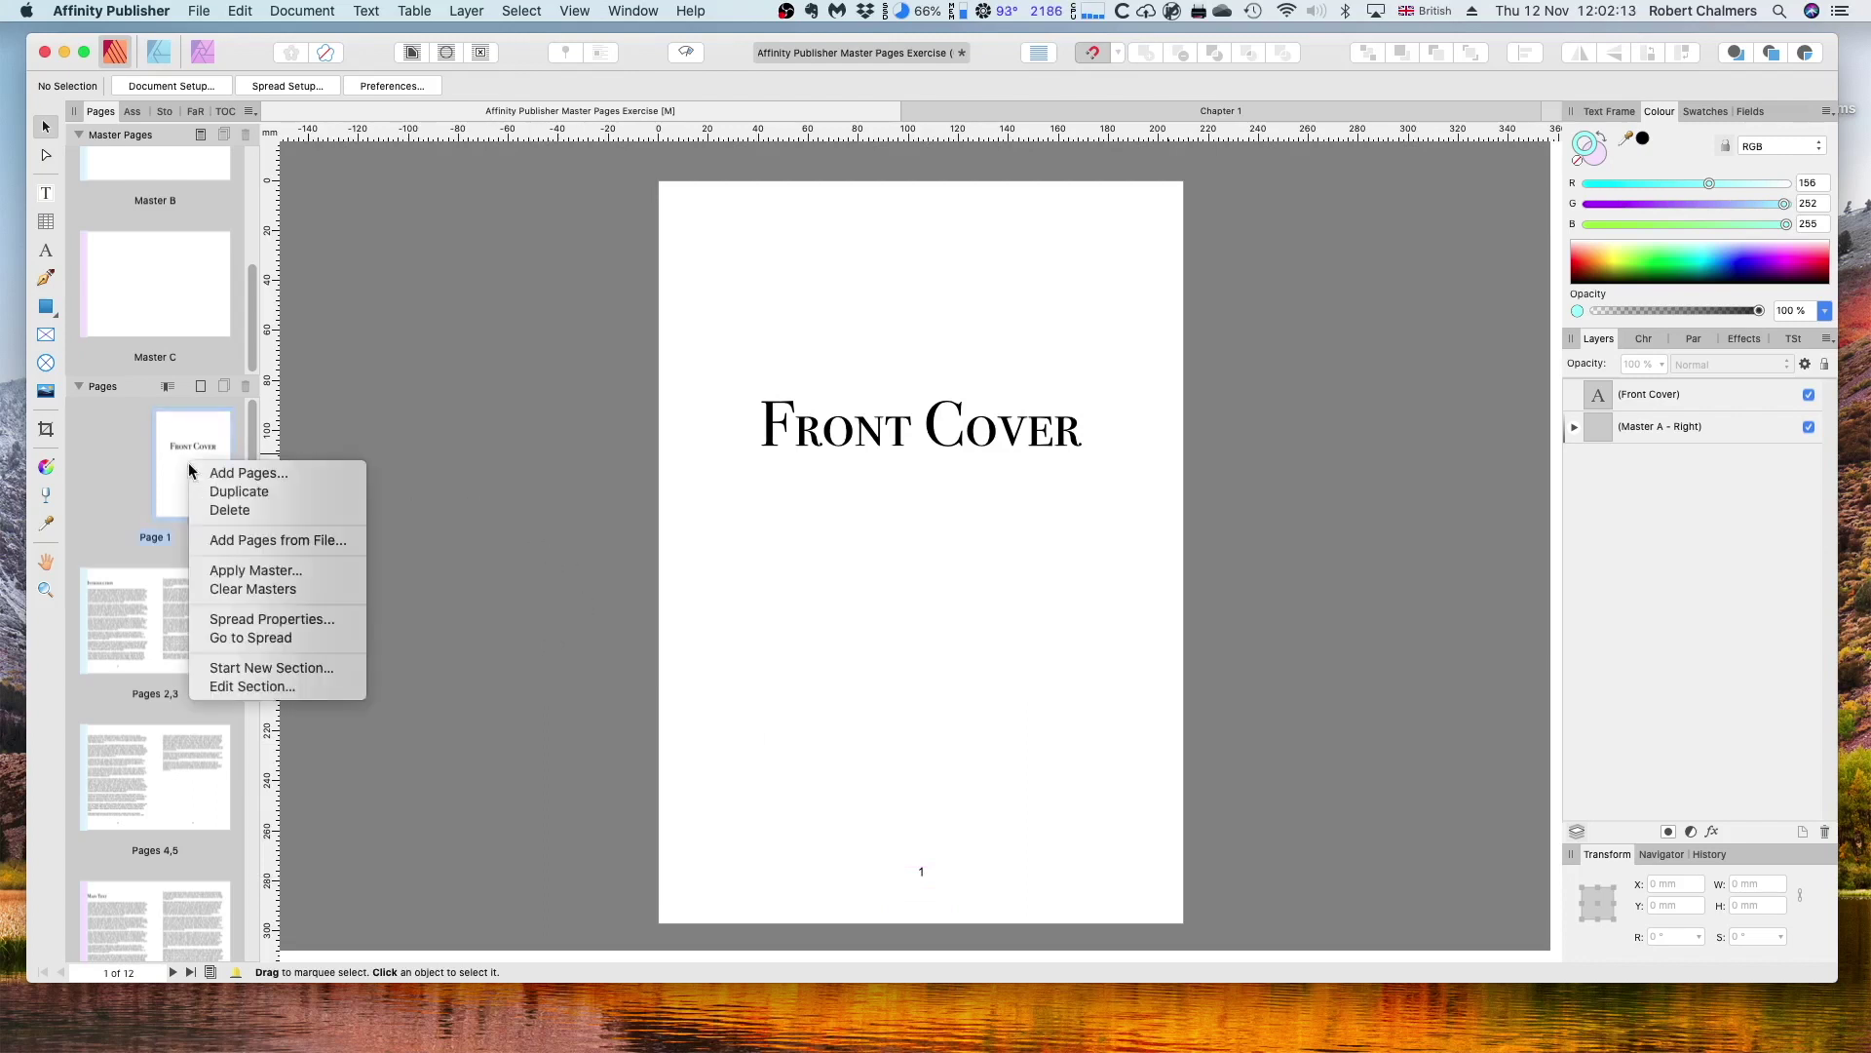
click(235, 590)
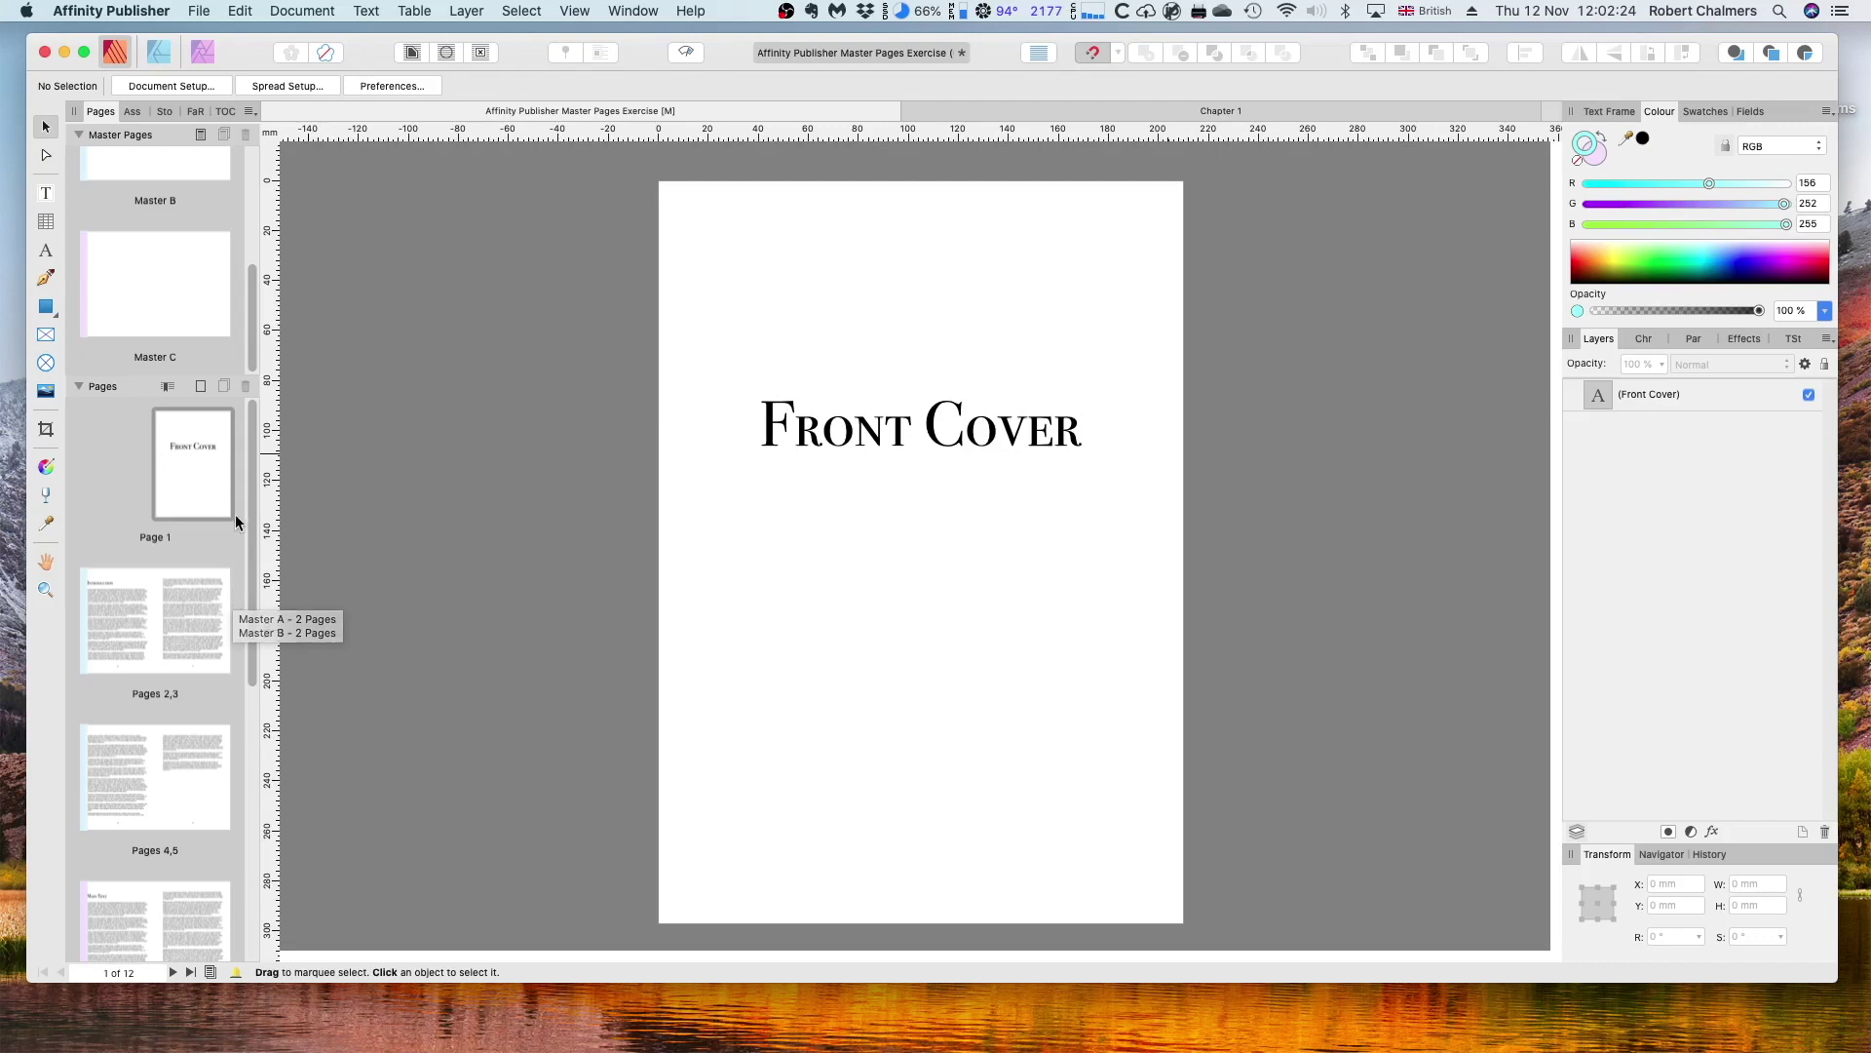
Clear all masters from page 12, the back cover
scroll(251, 572, down, 2)
drag(251, 572, 228, 816)
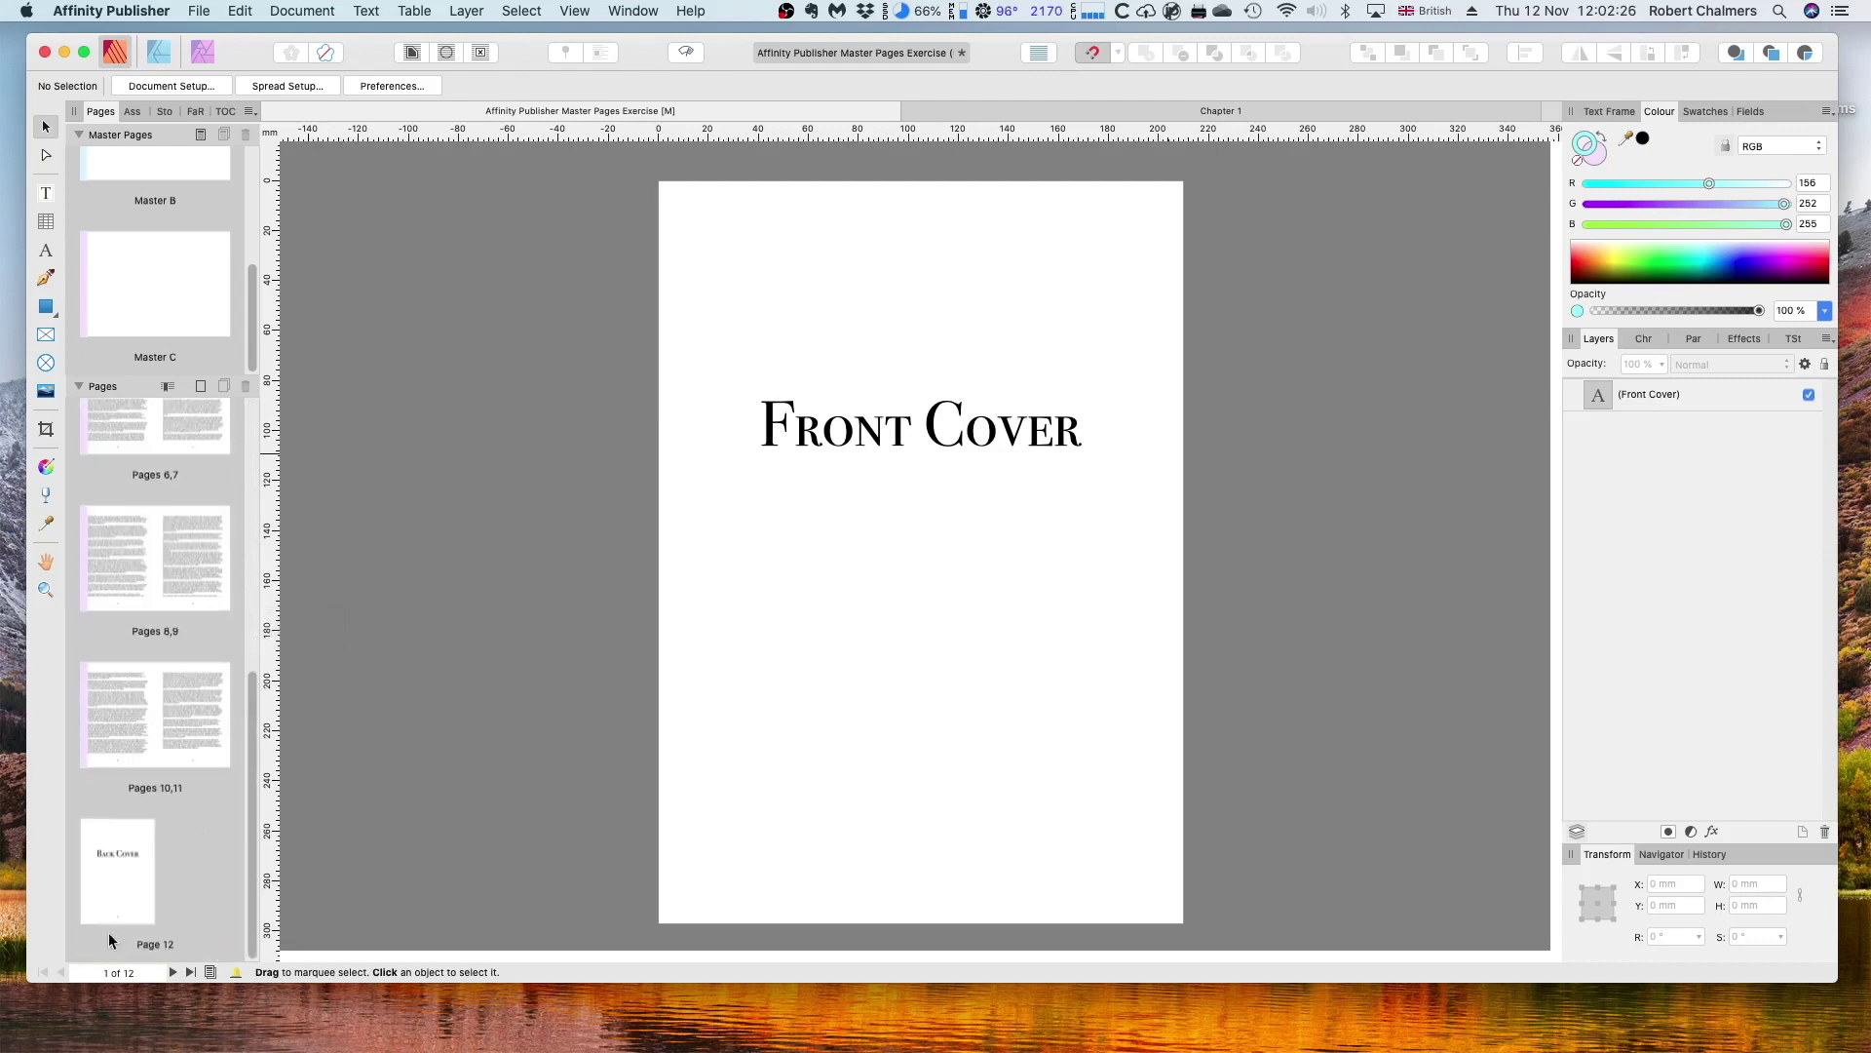
click(113, 864)
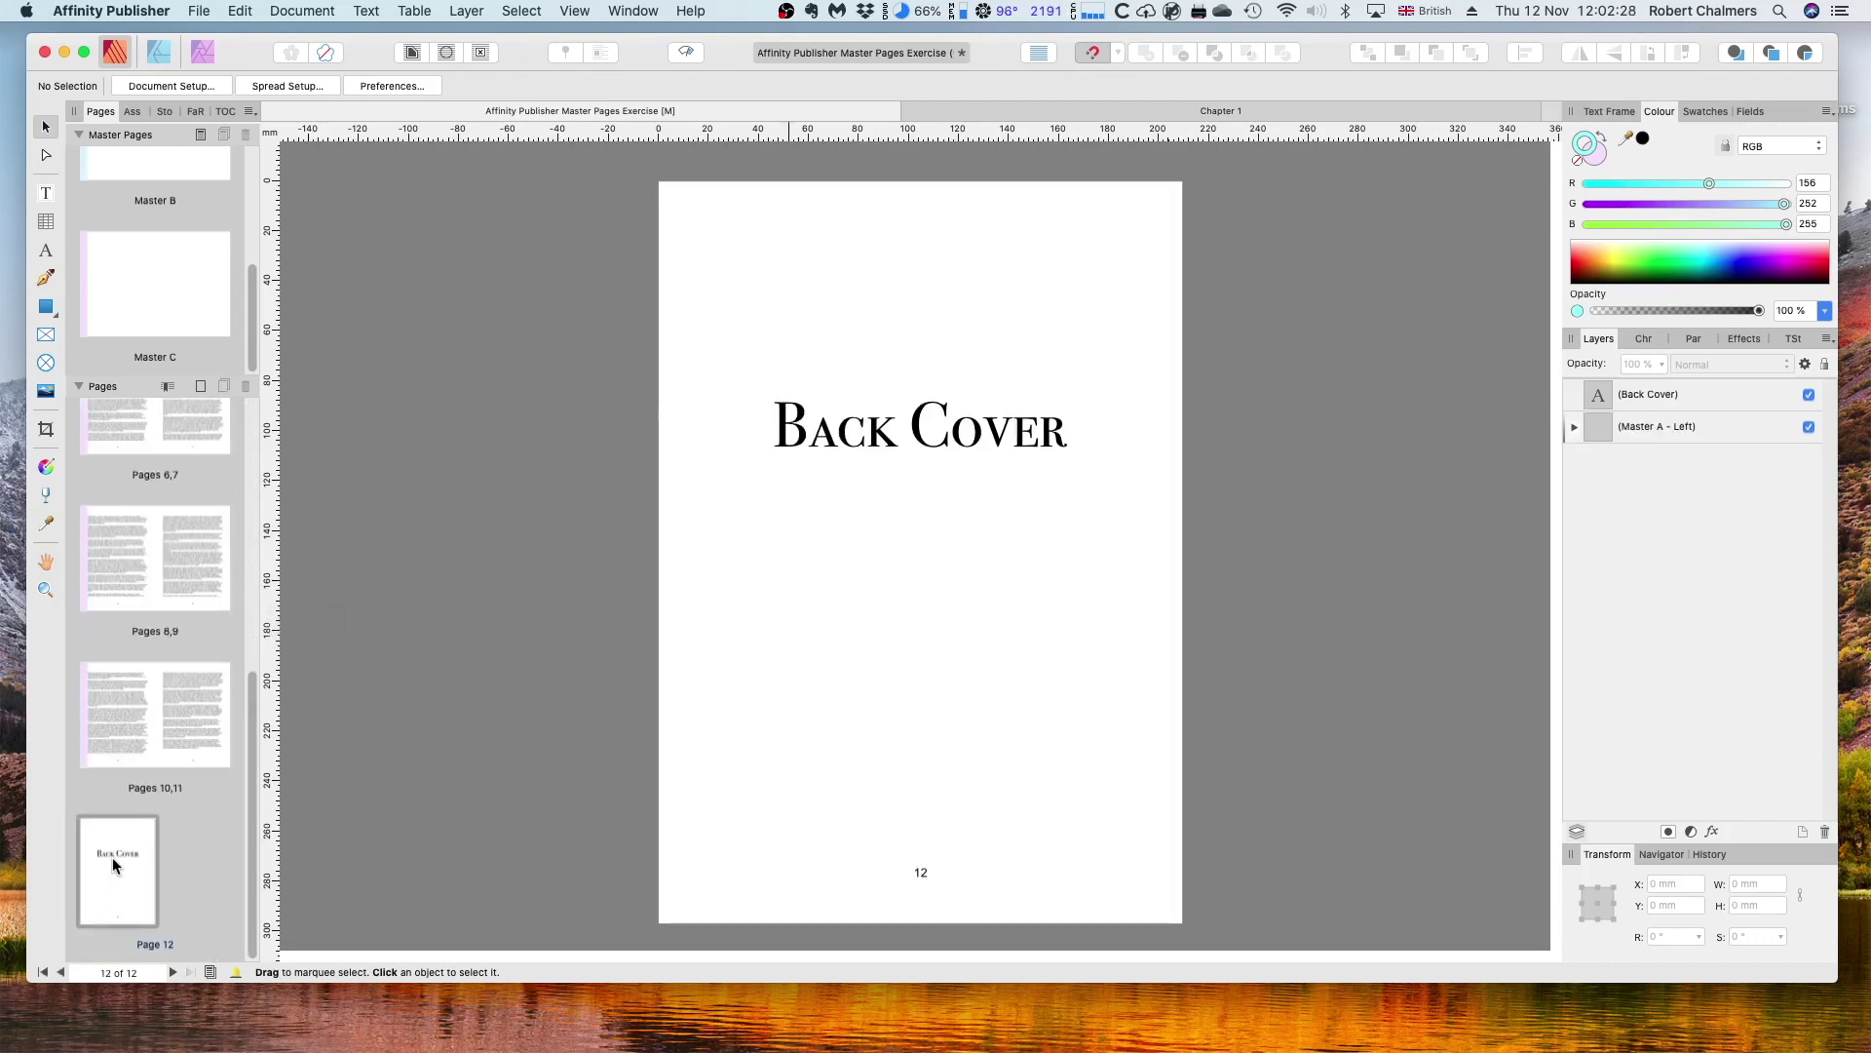
right_click(113, 857)
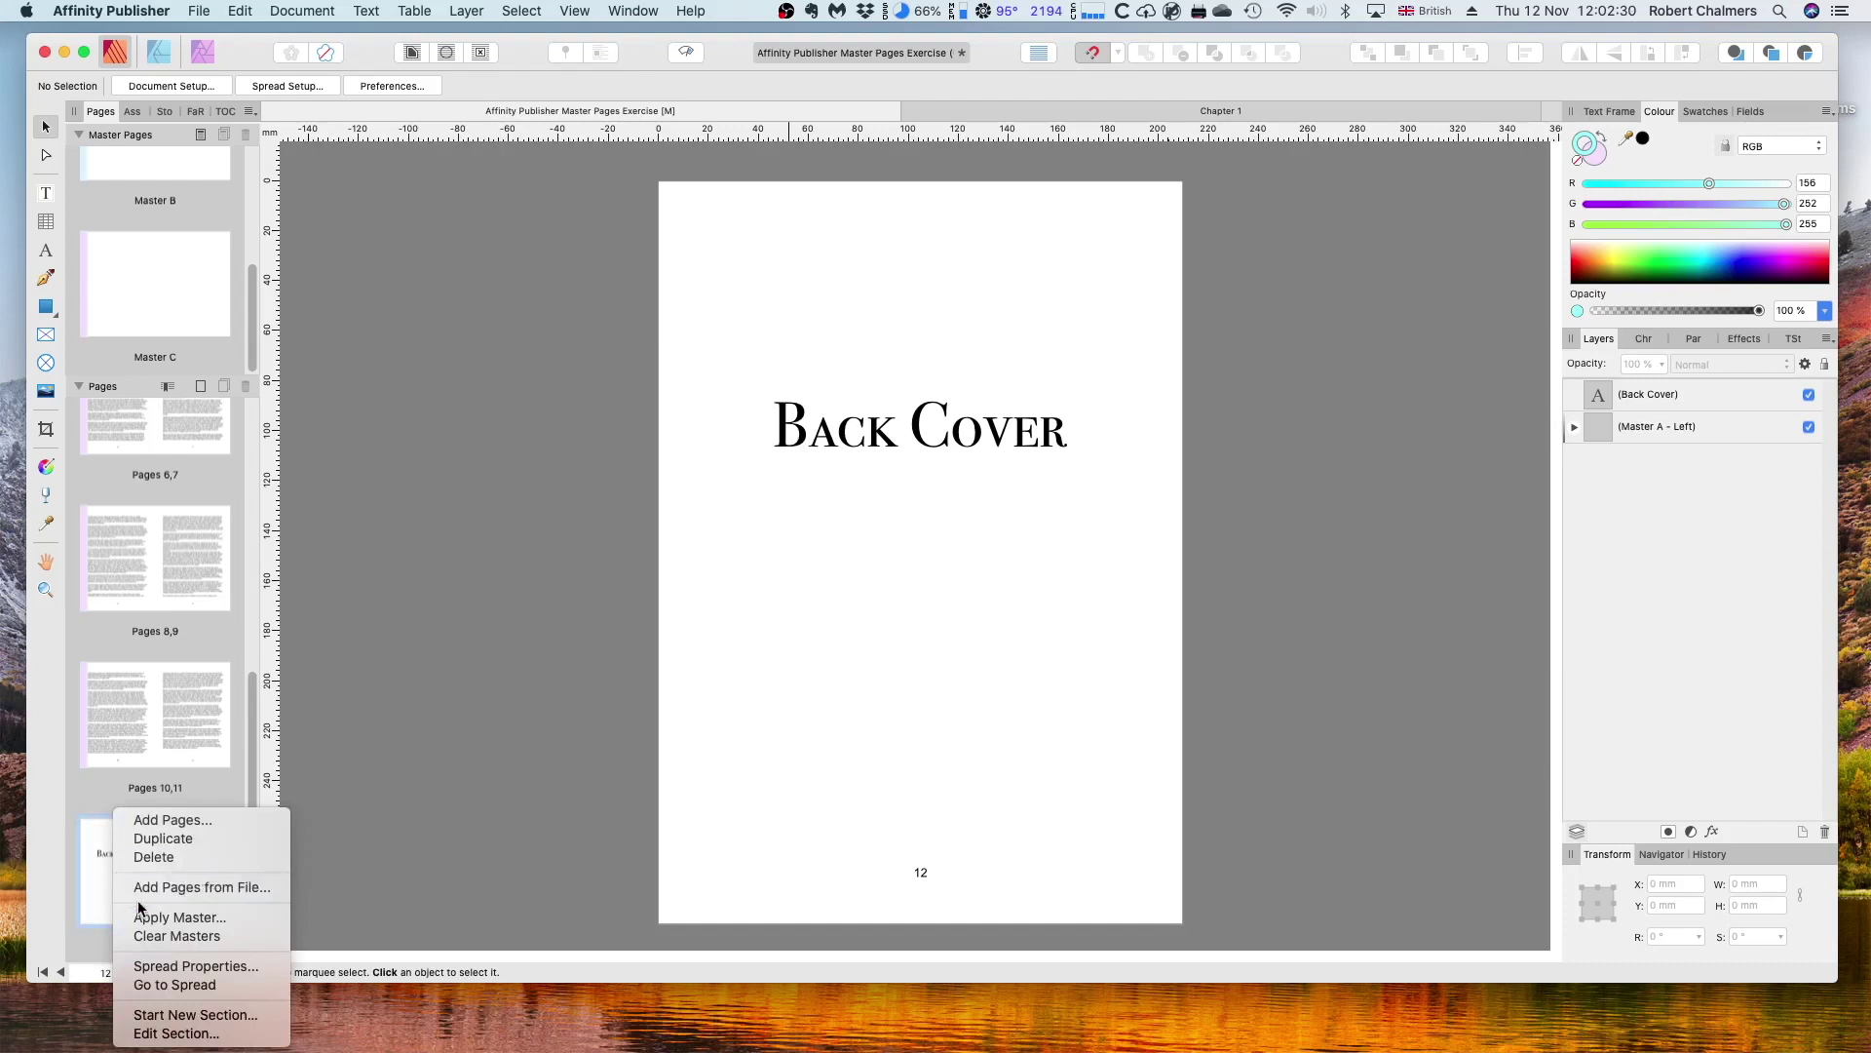
click(156, 933)
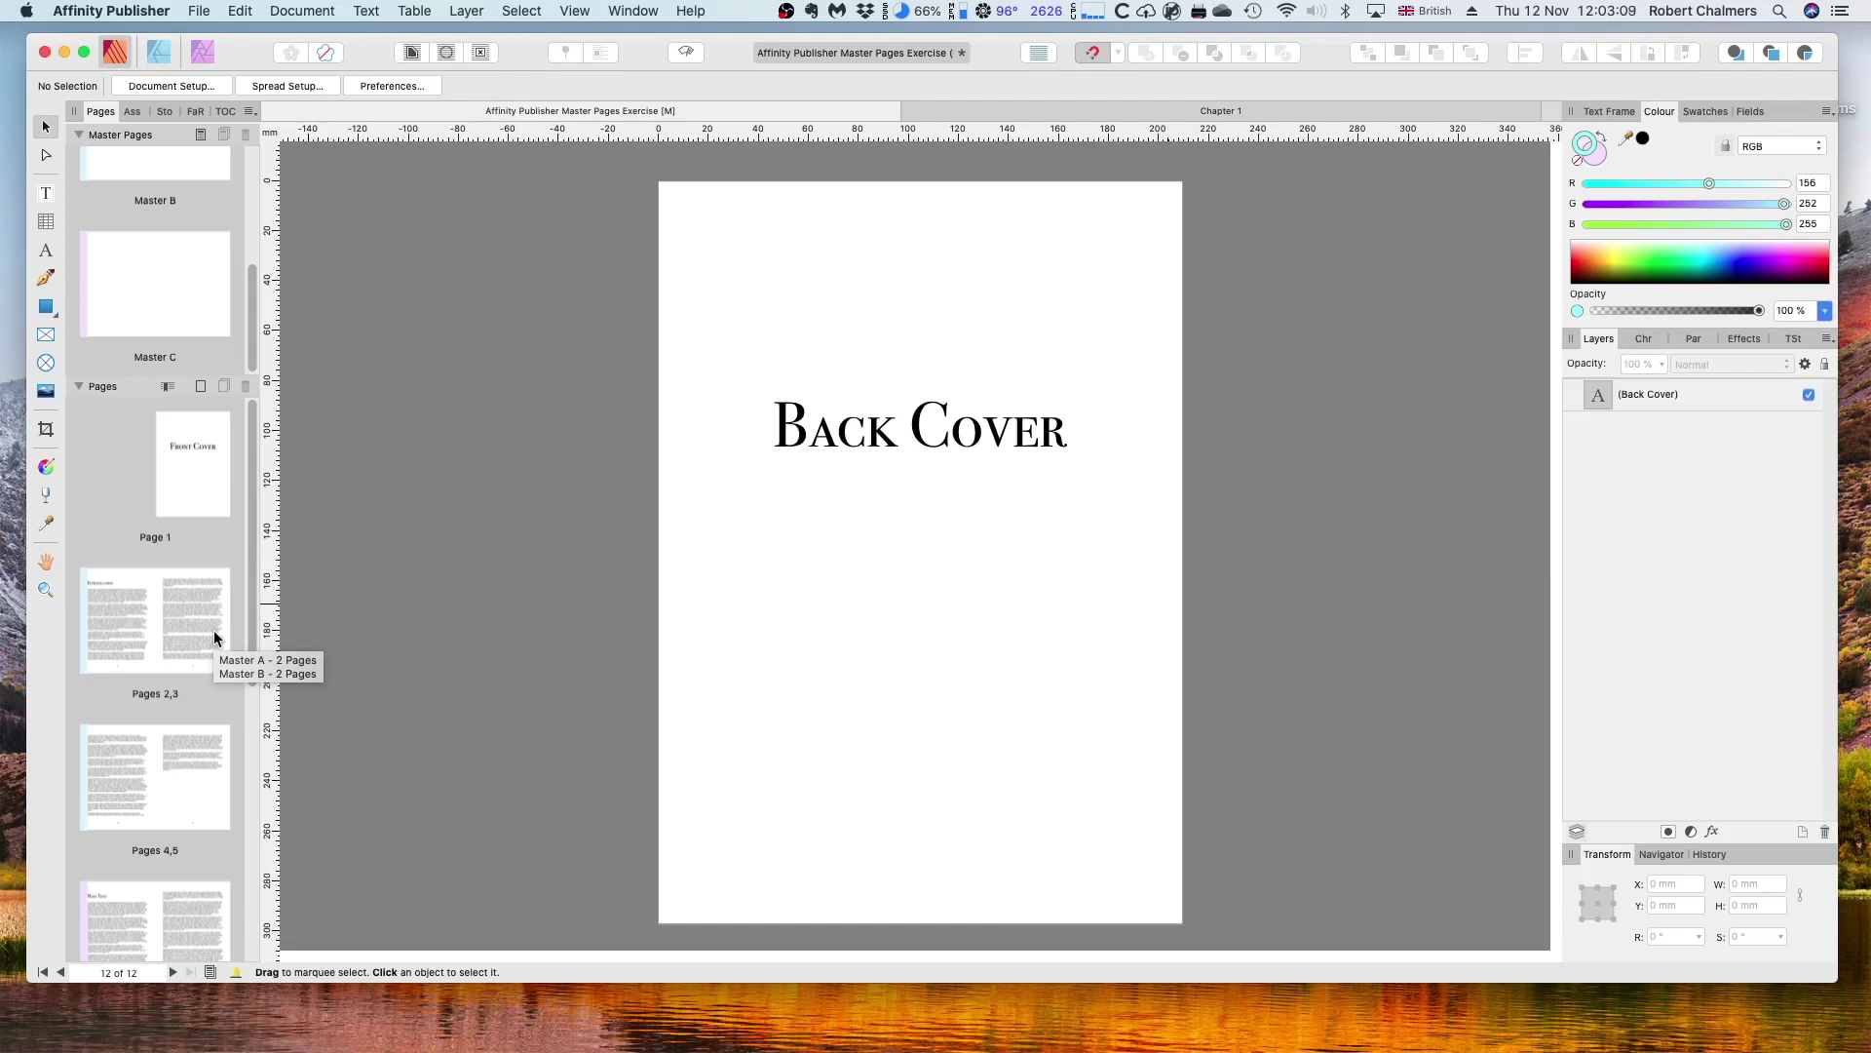
Edit Master B detached on spread 2–3, shorten its blue band from the top to about 261 mm high, and finish the detached editing
double_click(121, 604)
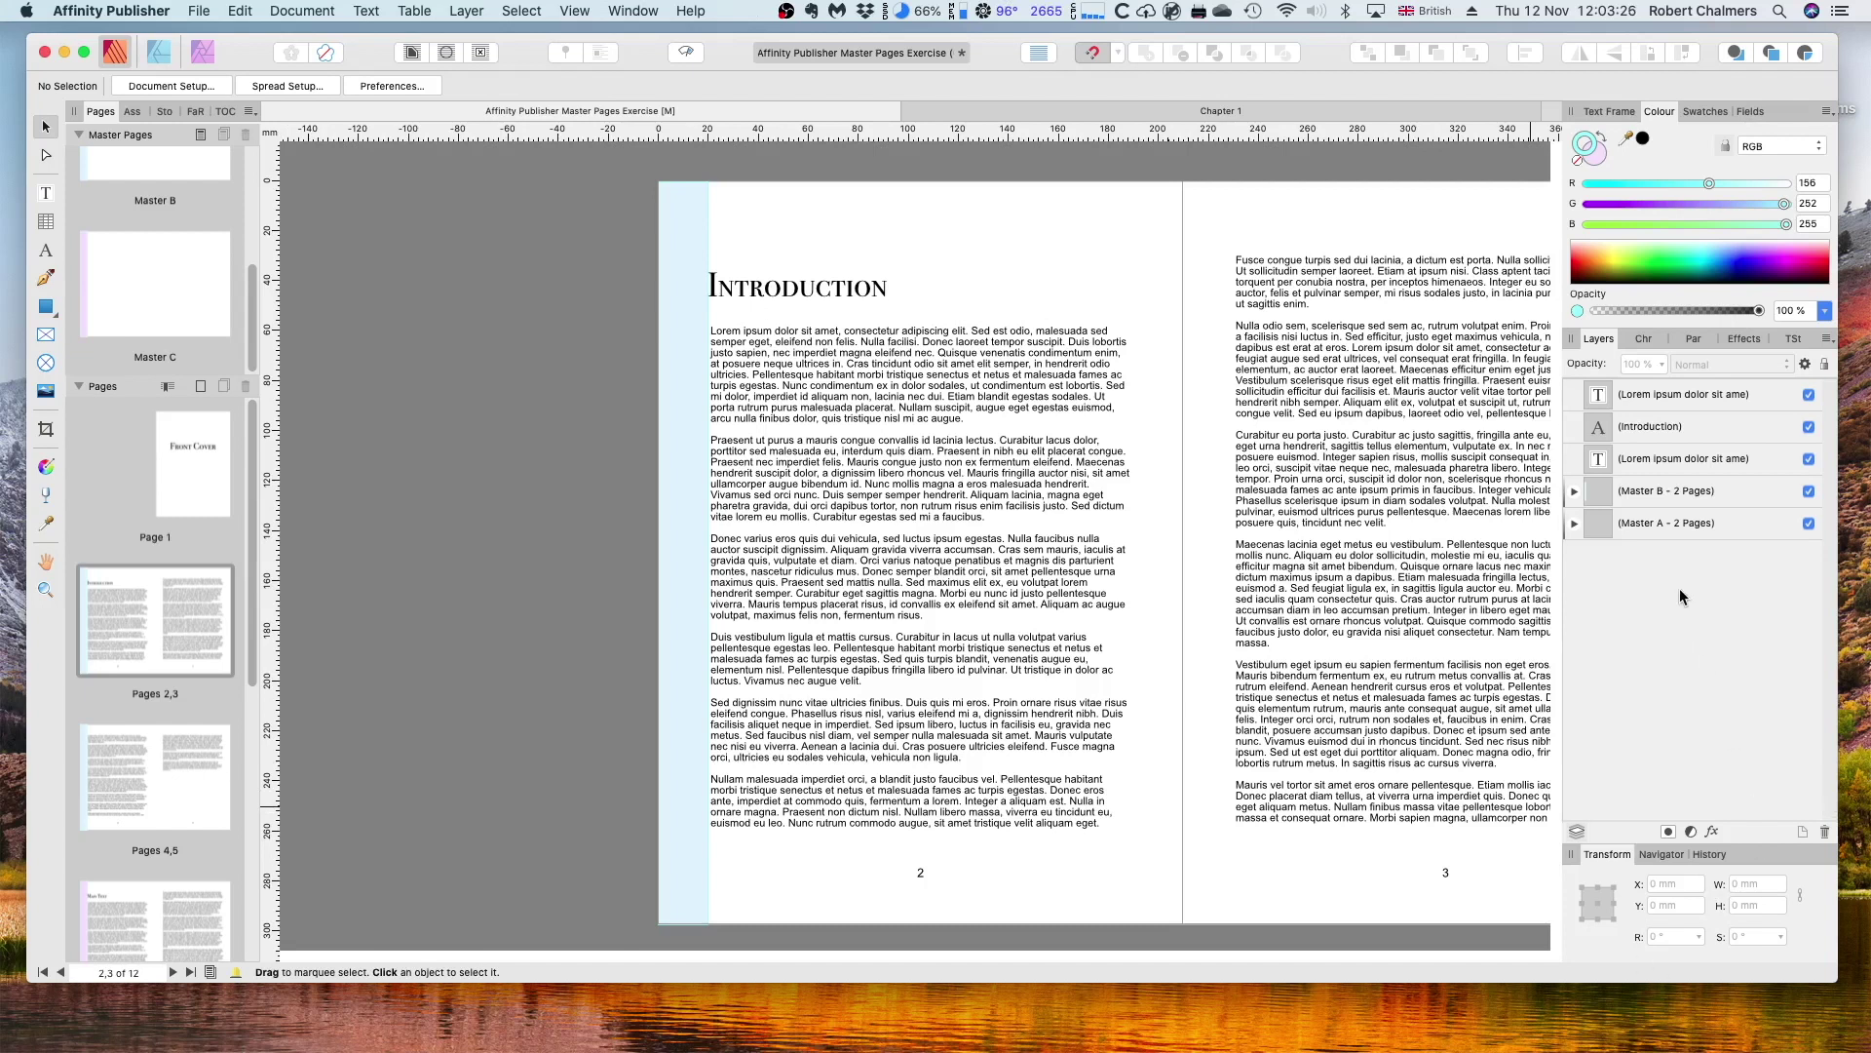
right_click(1708, 488)
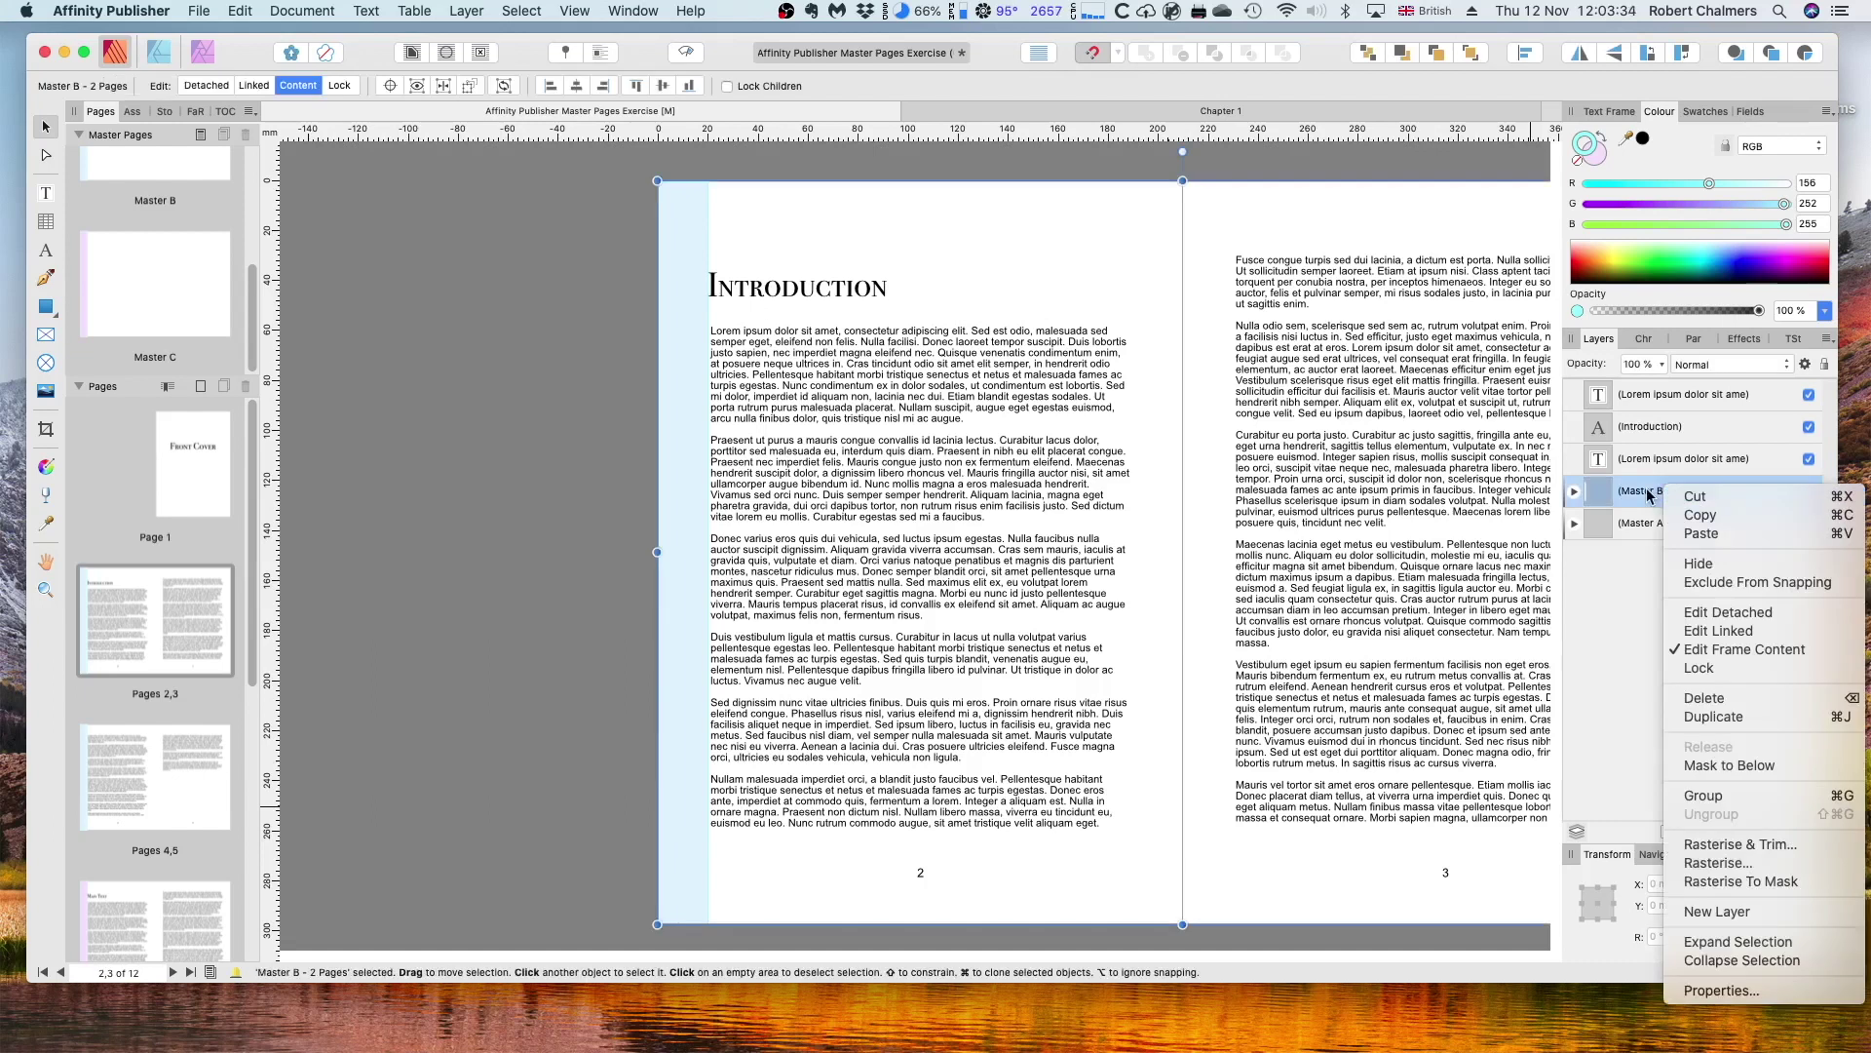
click(1728, 612)
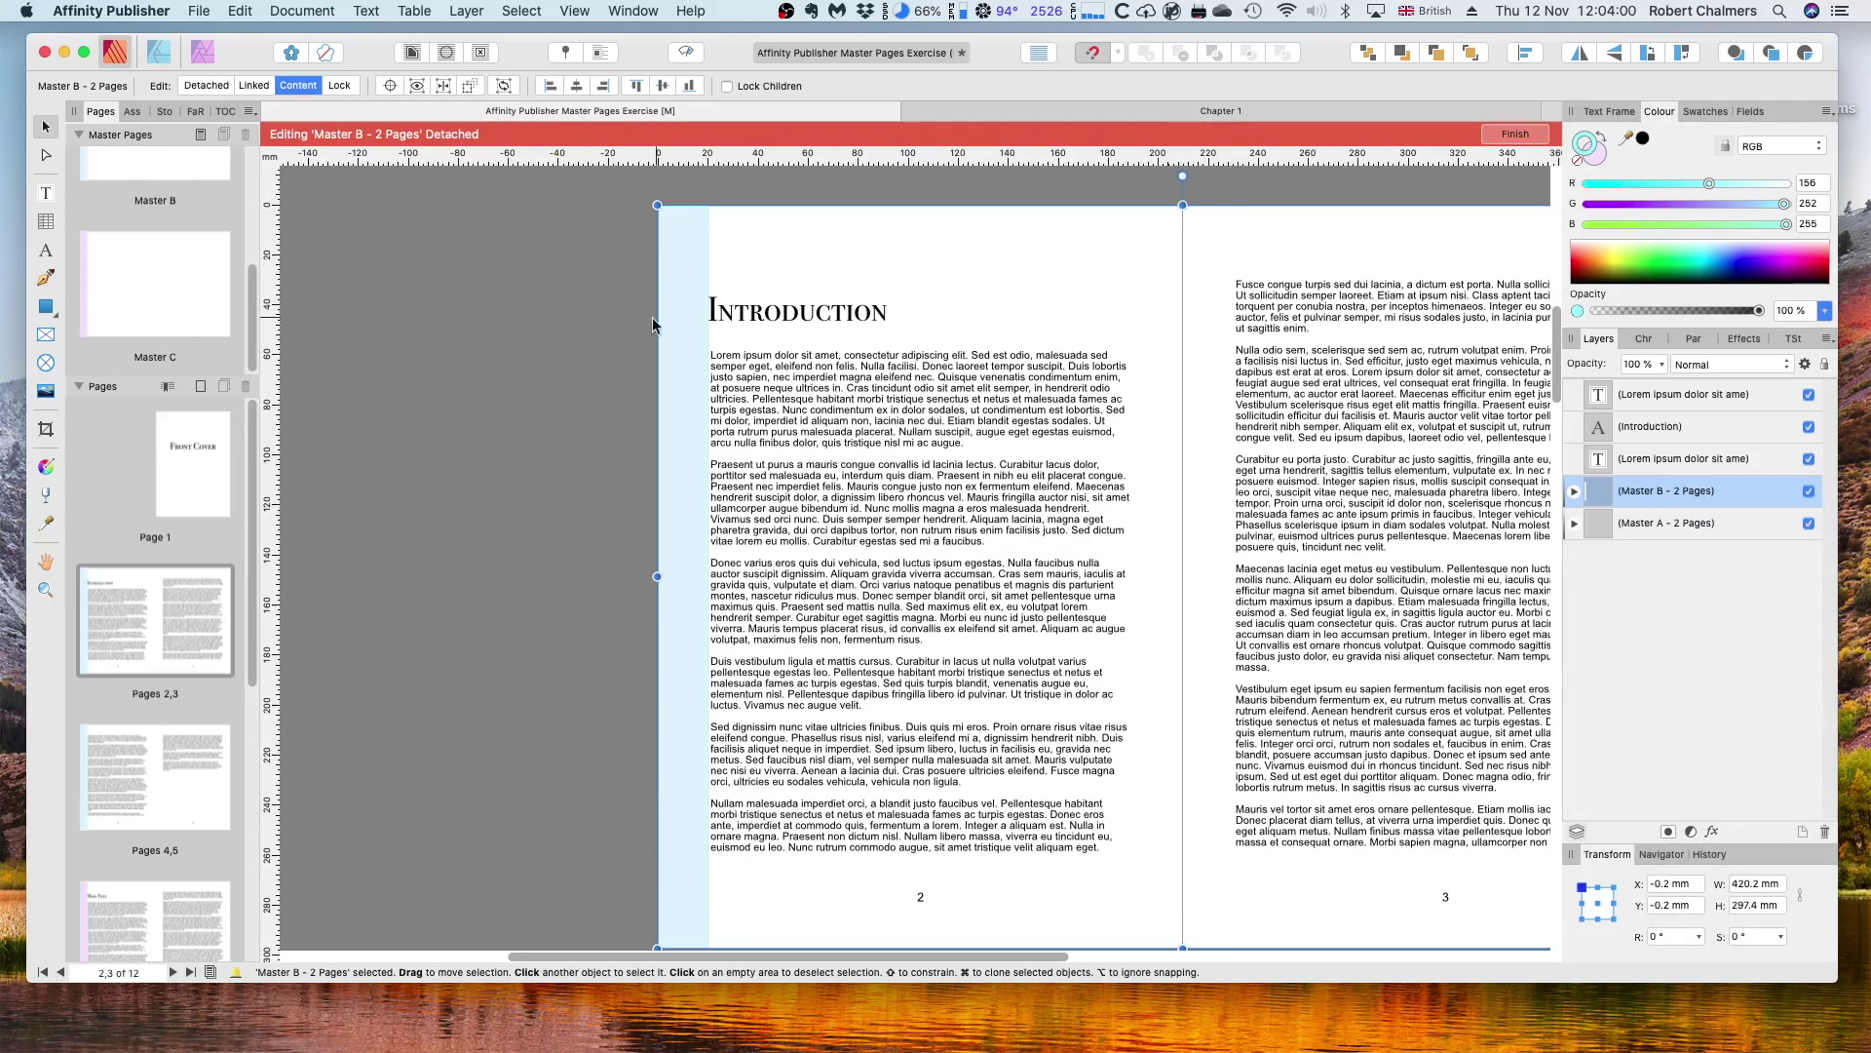
double_click(684, 361)
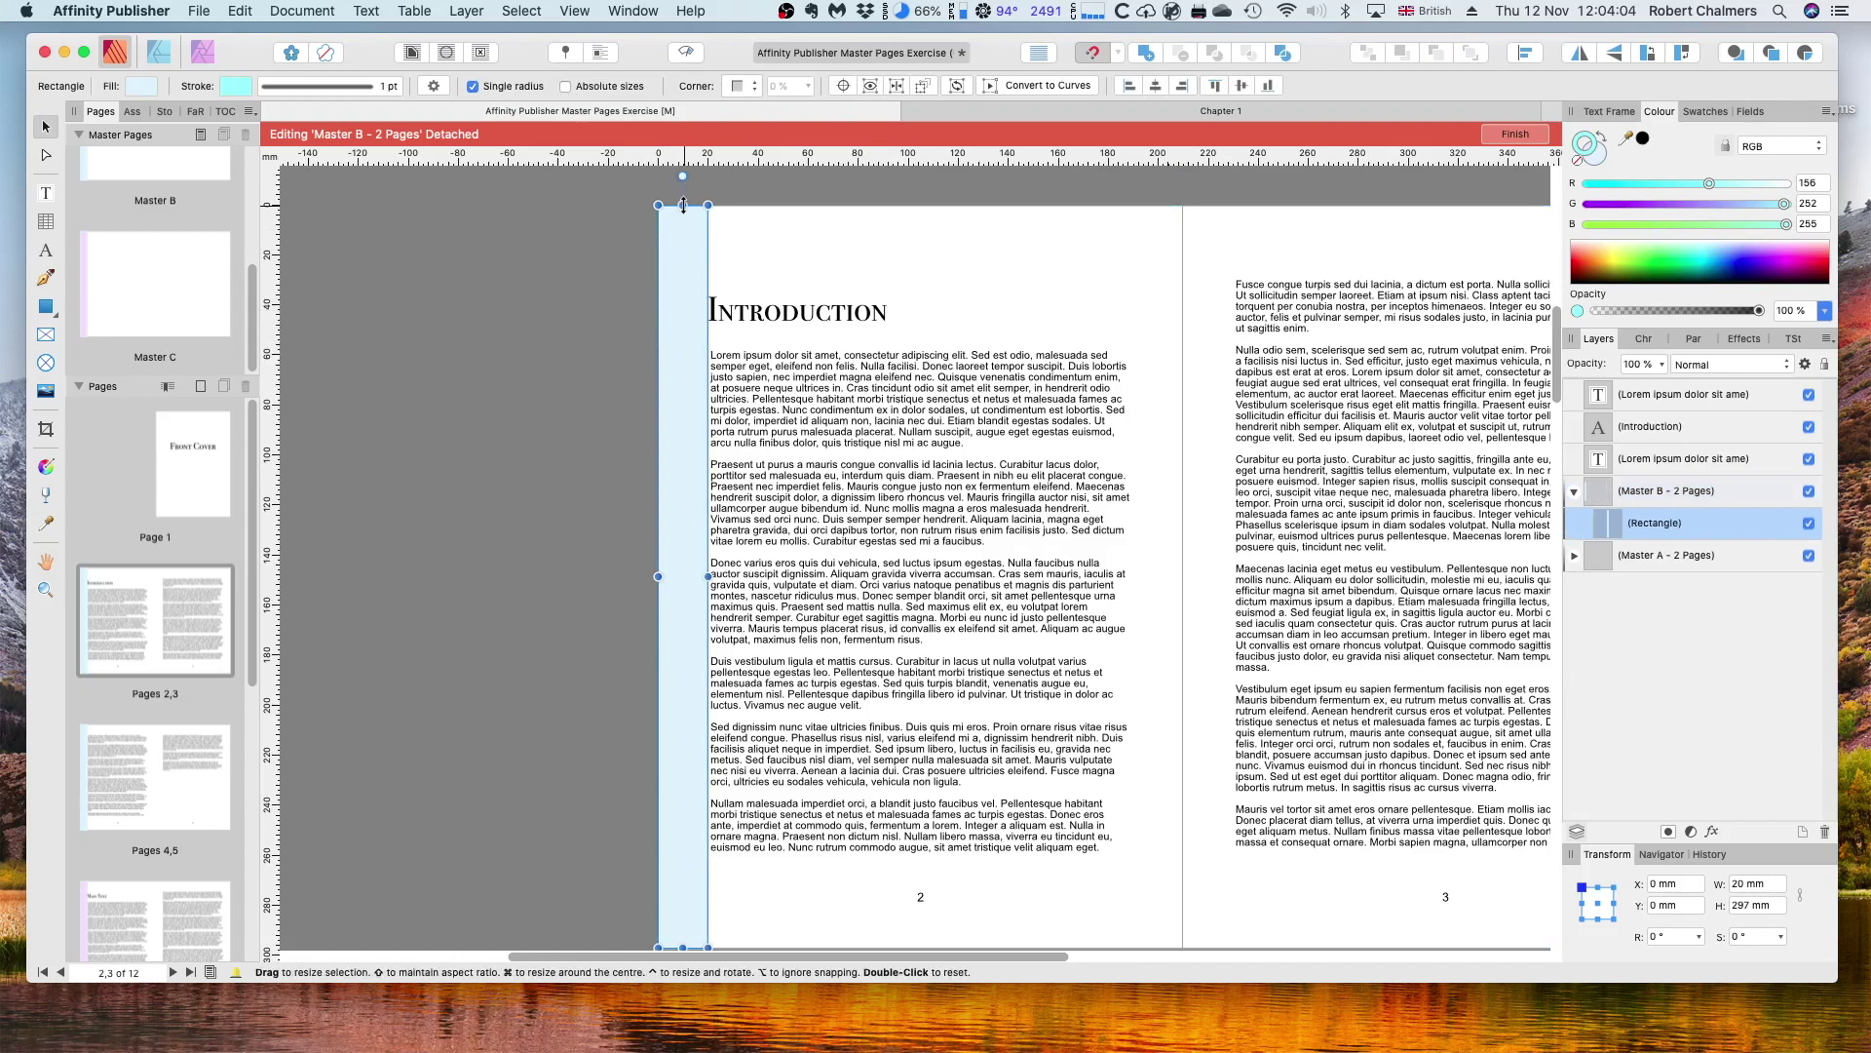
drag(683, 204, 676, 293)
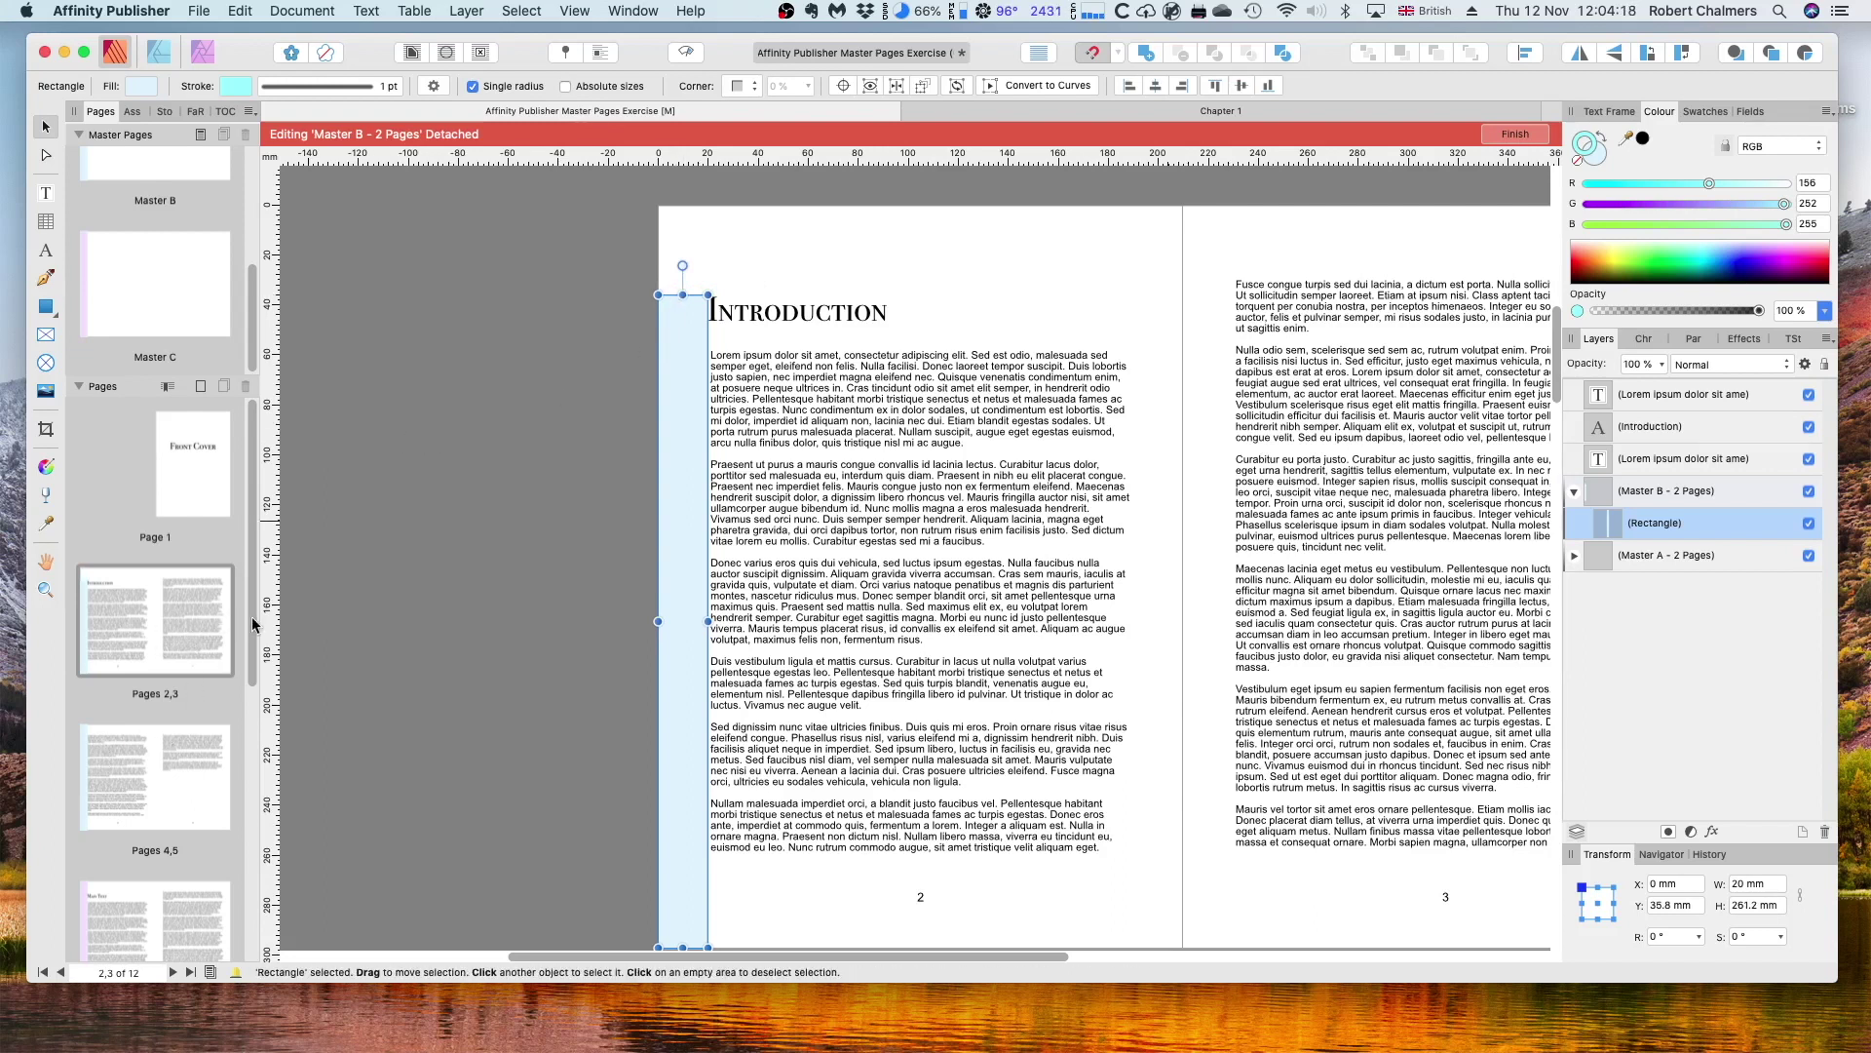
mouse_move(88, 588)
drag(254, 299, 253, 250)
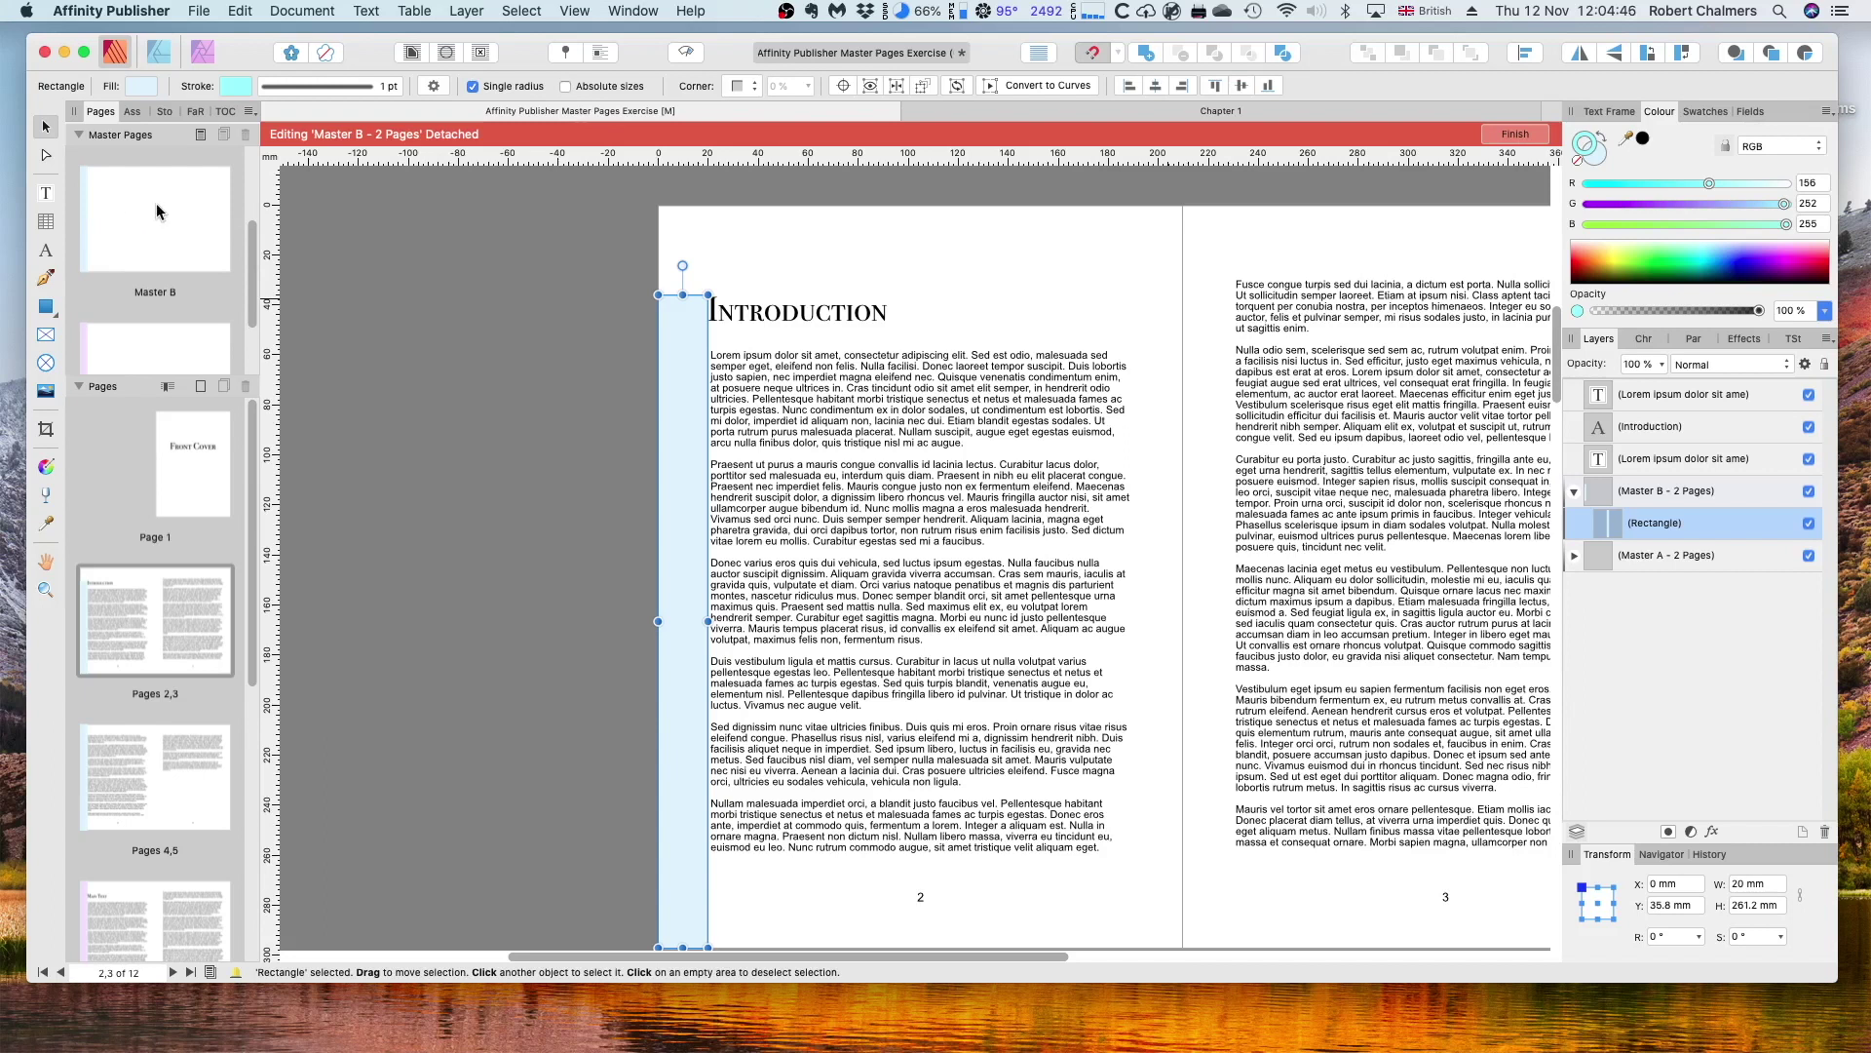
click(1512, 142)
click(1511, 139)
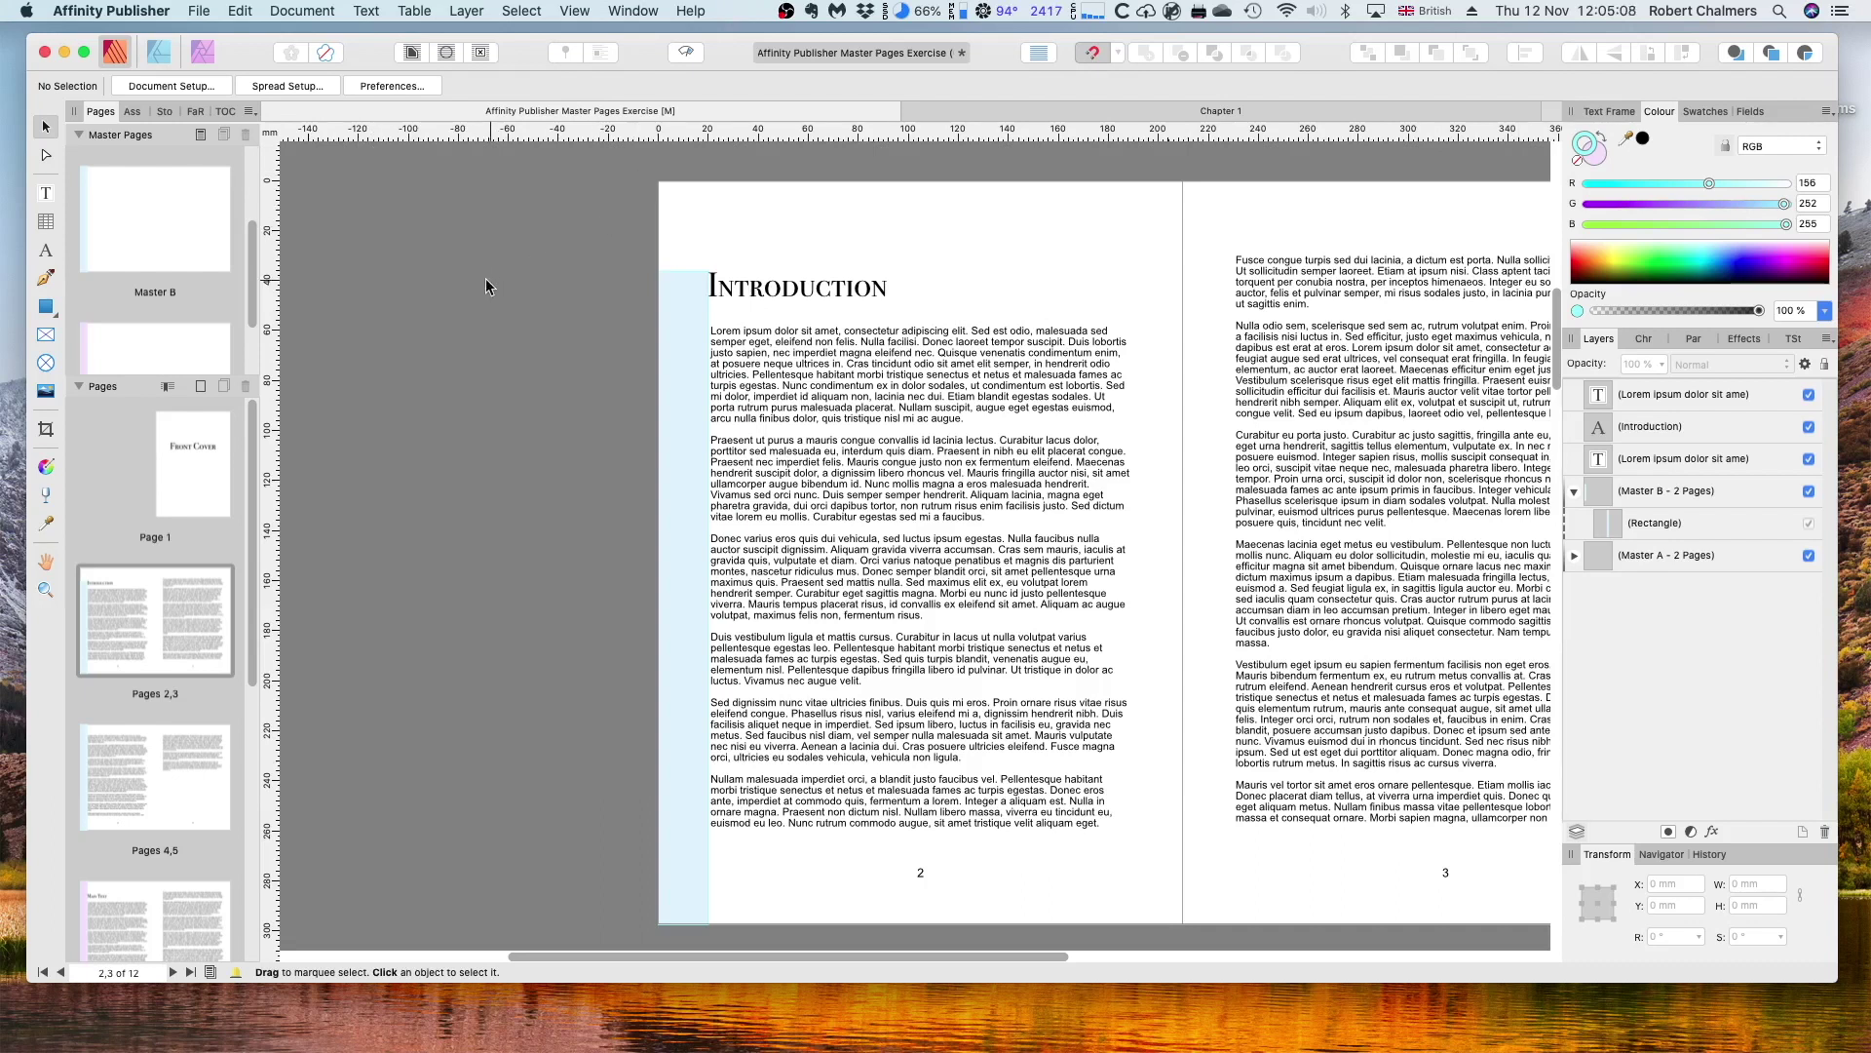
Edit Master C linked from spread 6–7 and shorten its lilac band from the top to about 239 mm high
scroll(252, 565, down, 8)
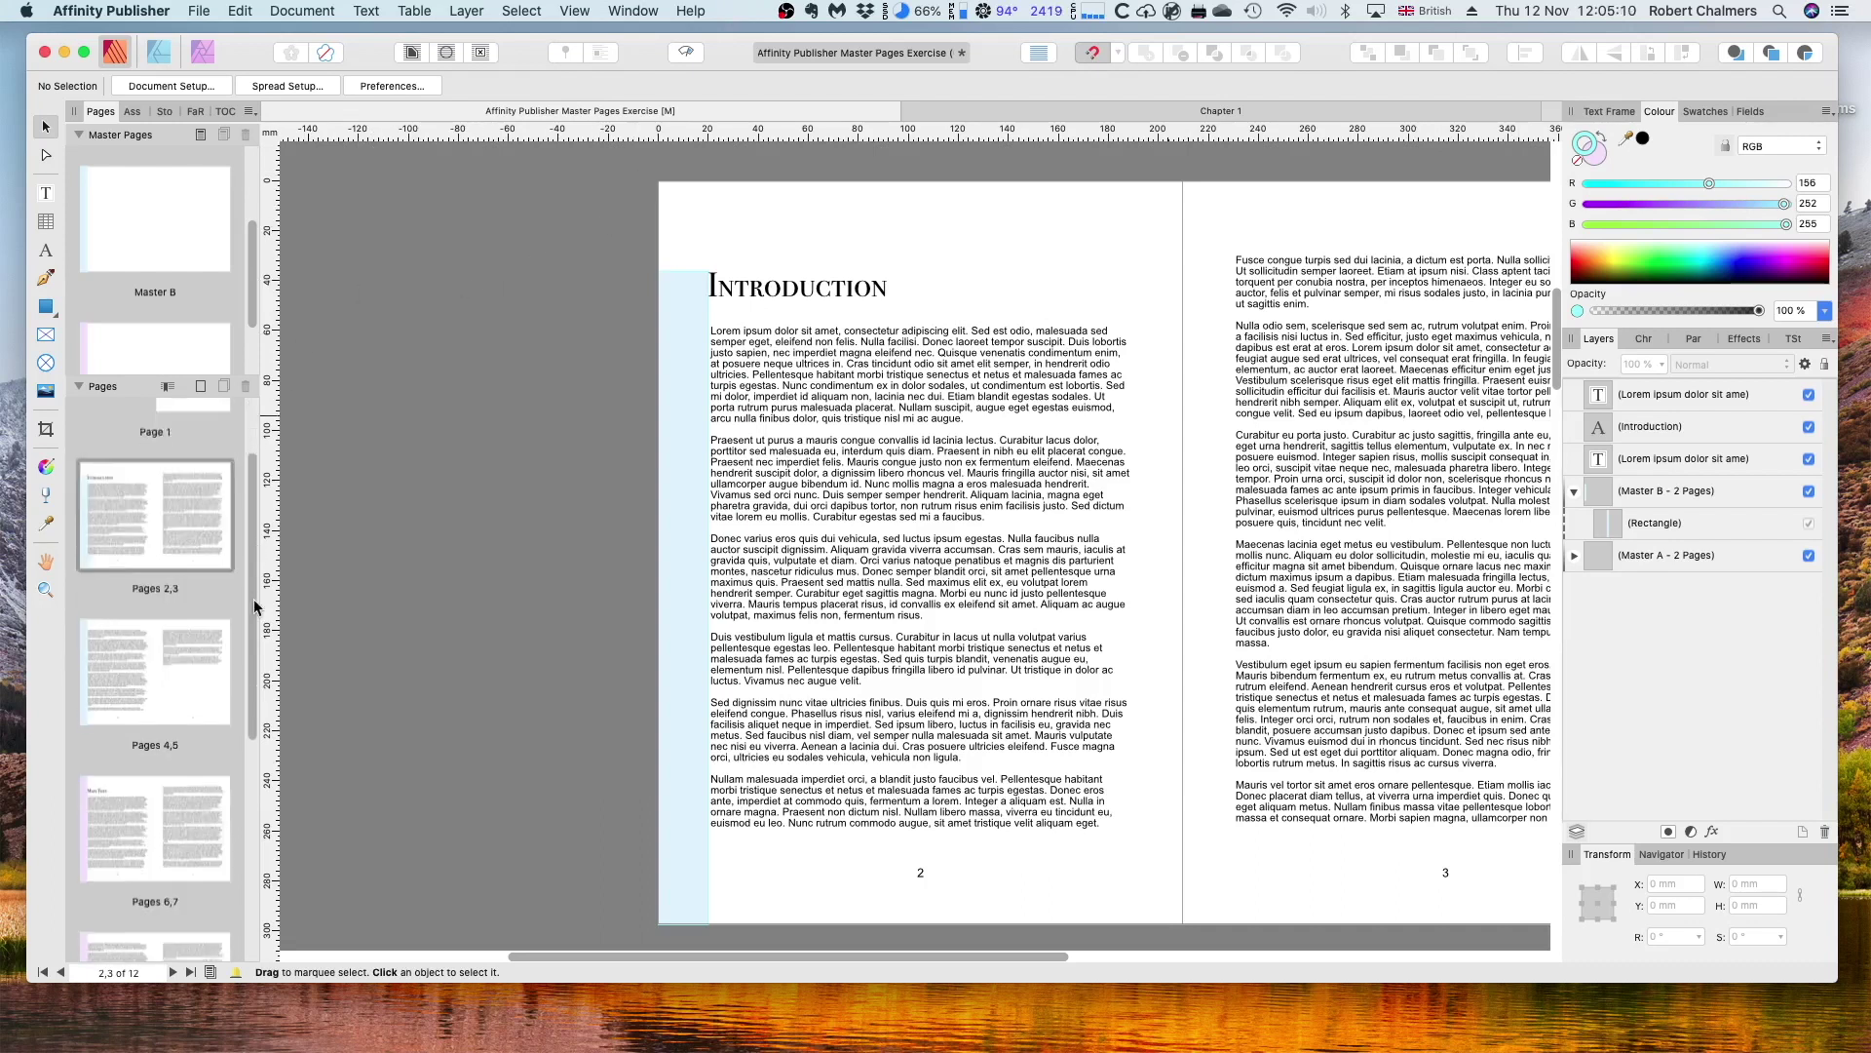
double_click(121, 536)
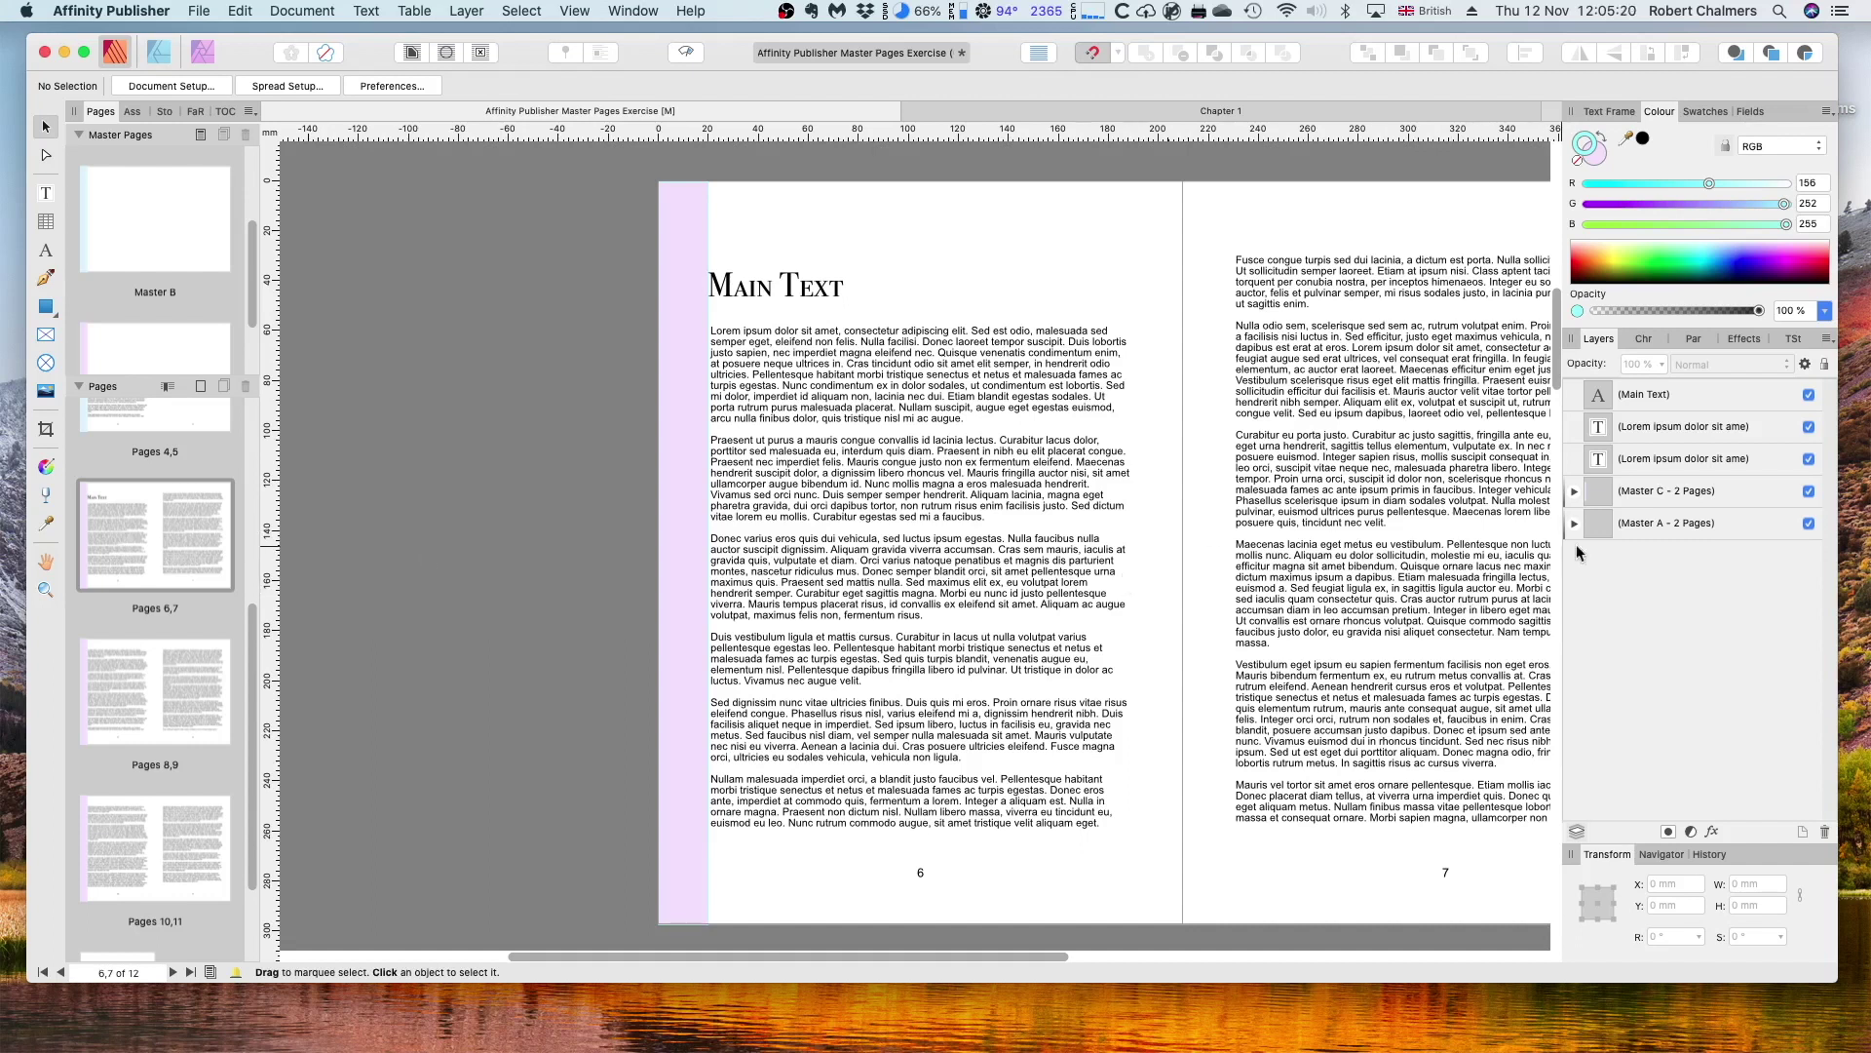
right_click(1729, 491)
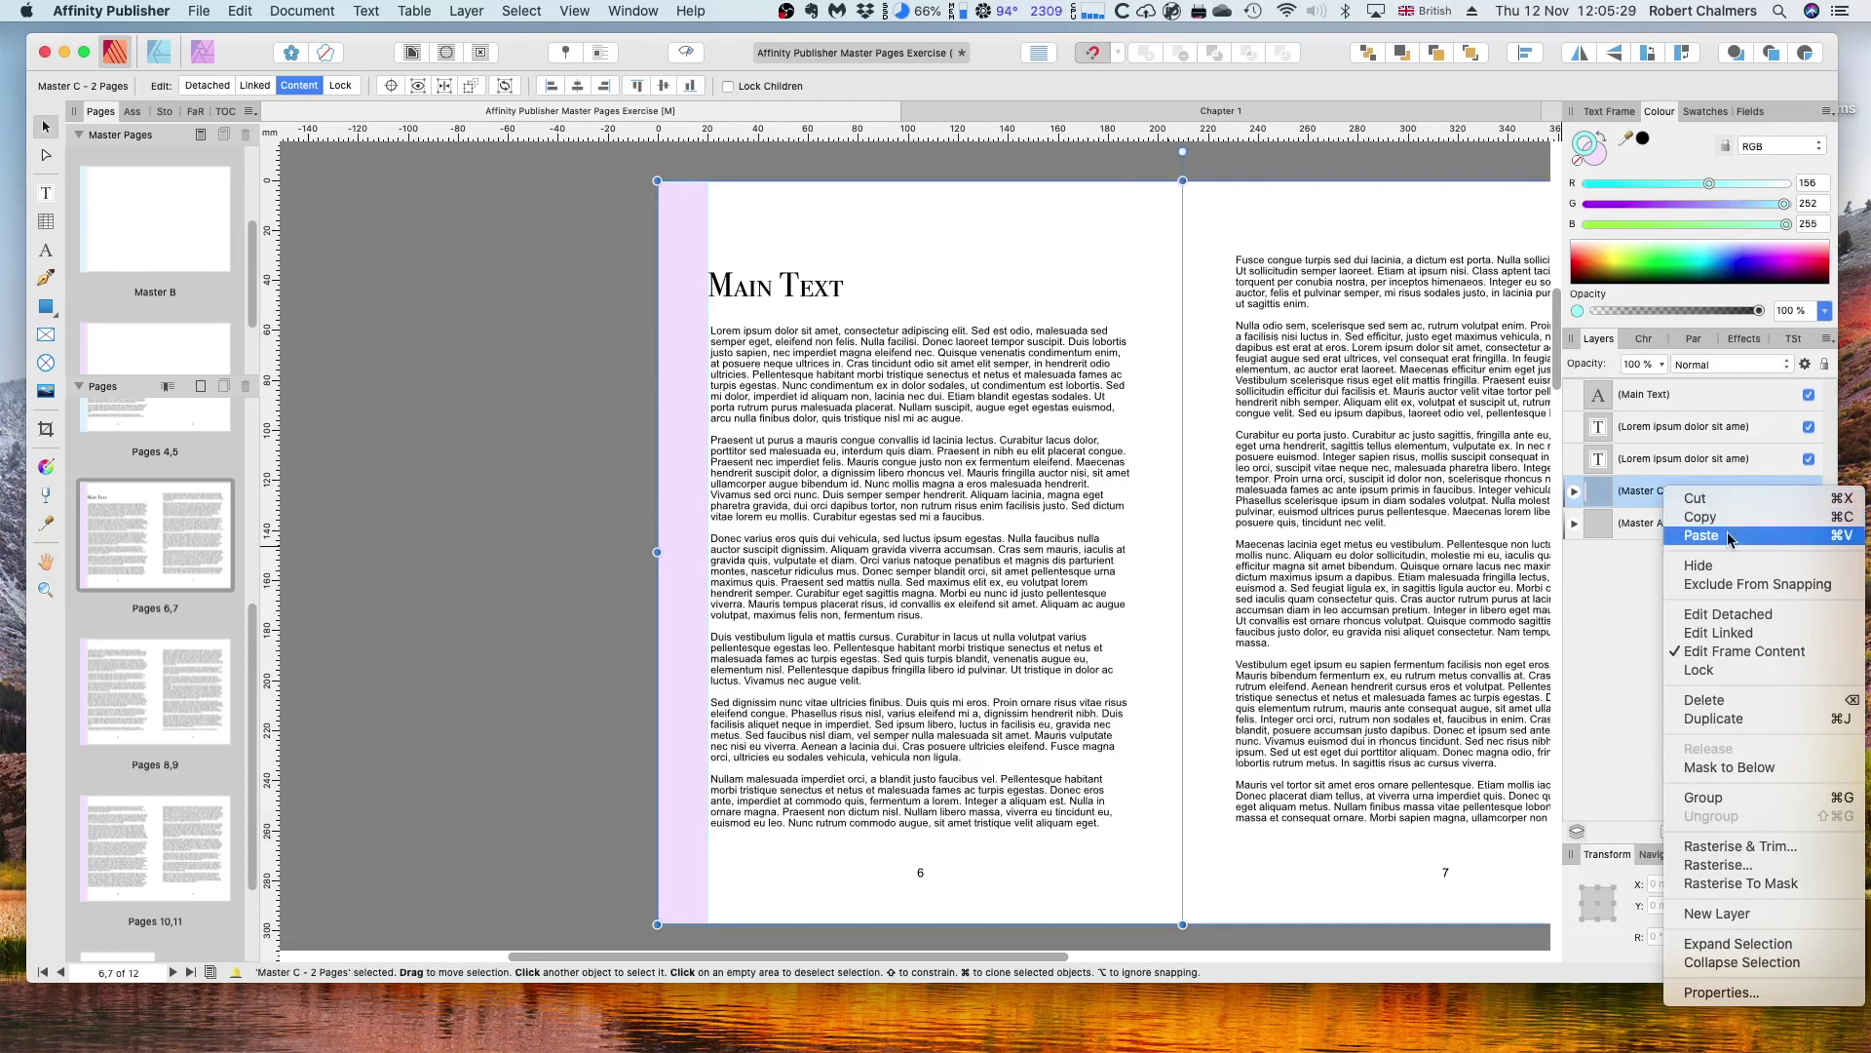
click(1730, 633)
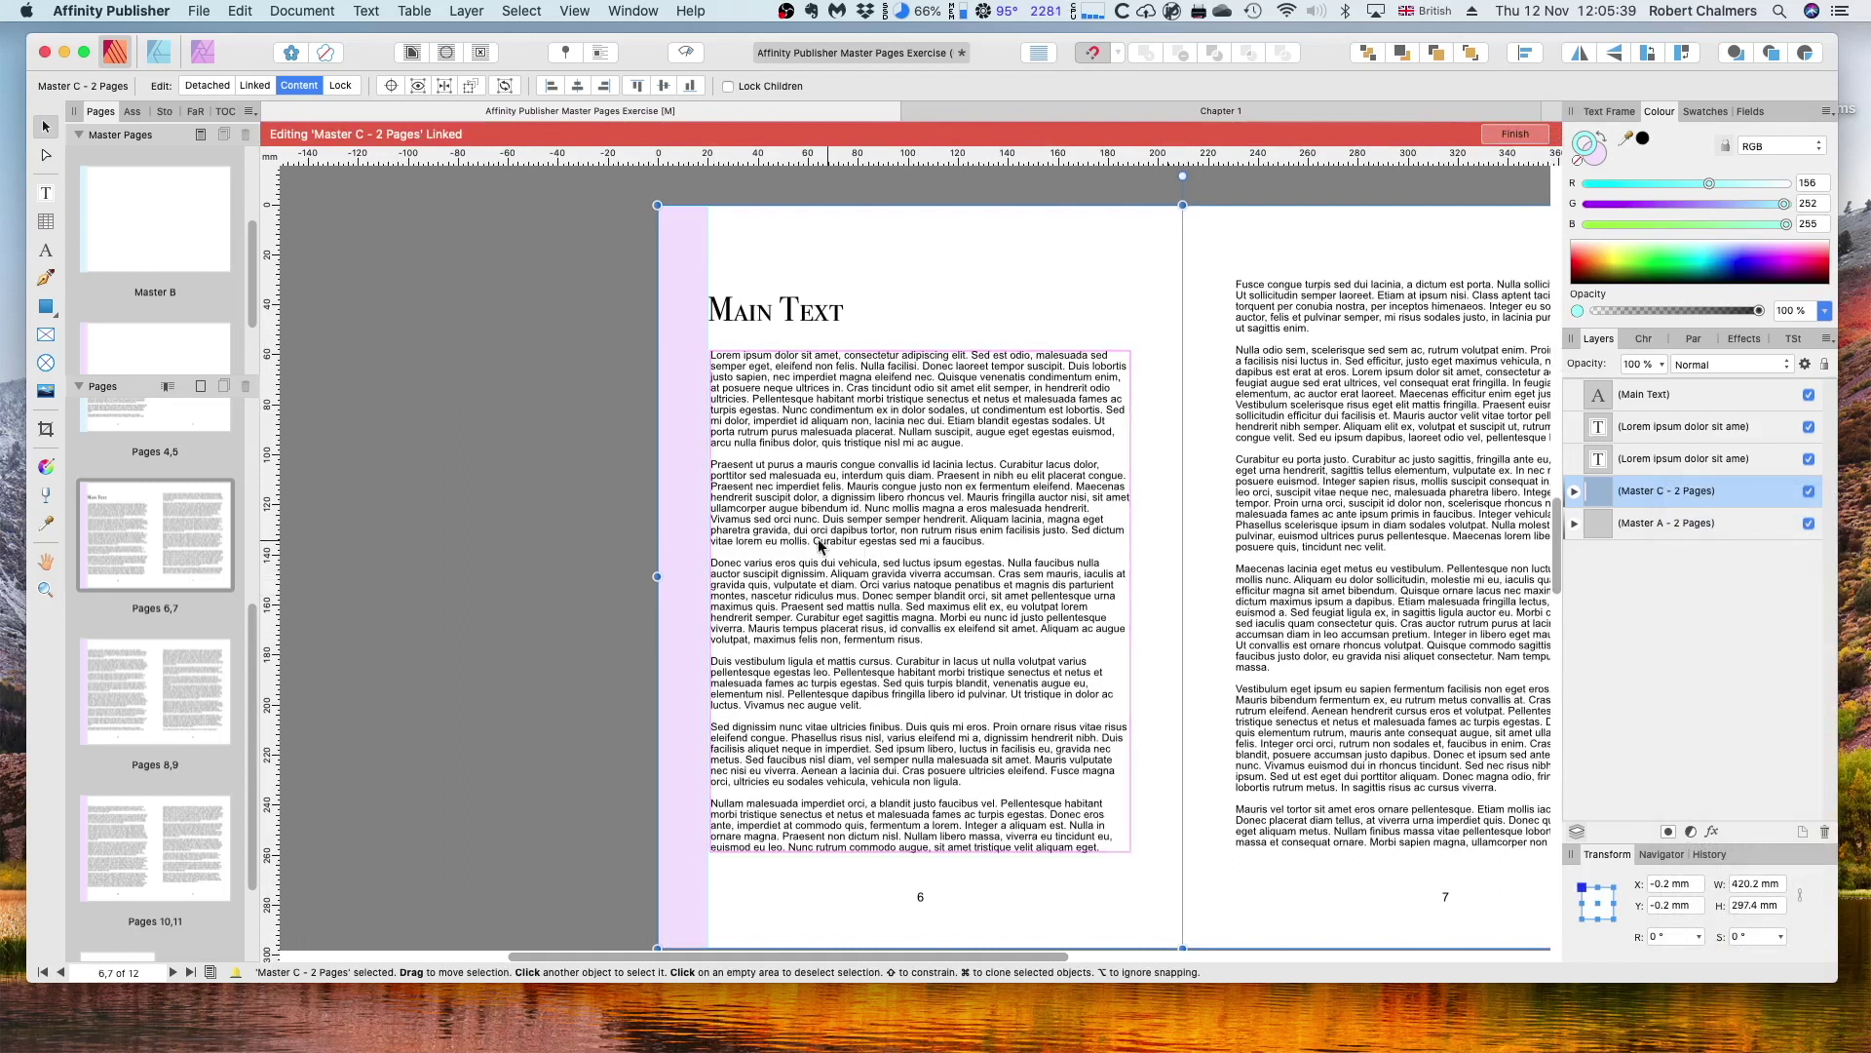
click(668, 395)
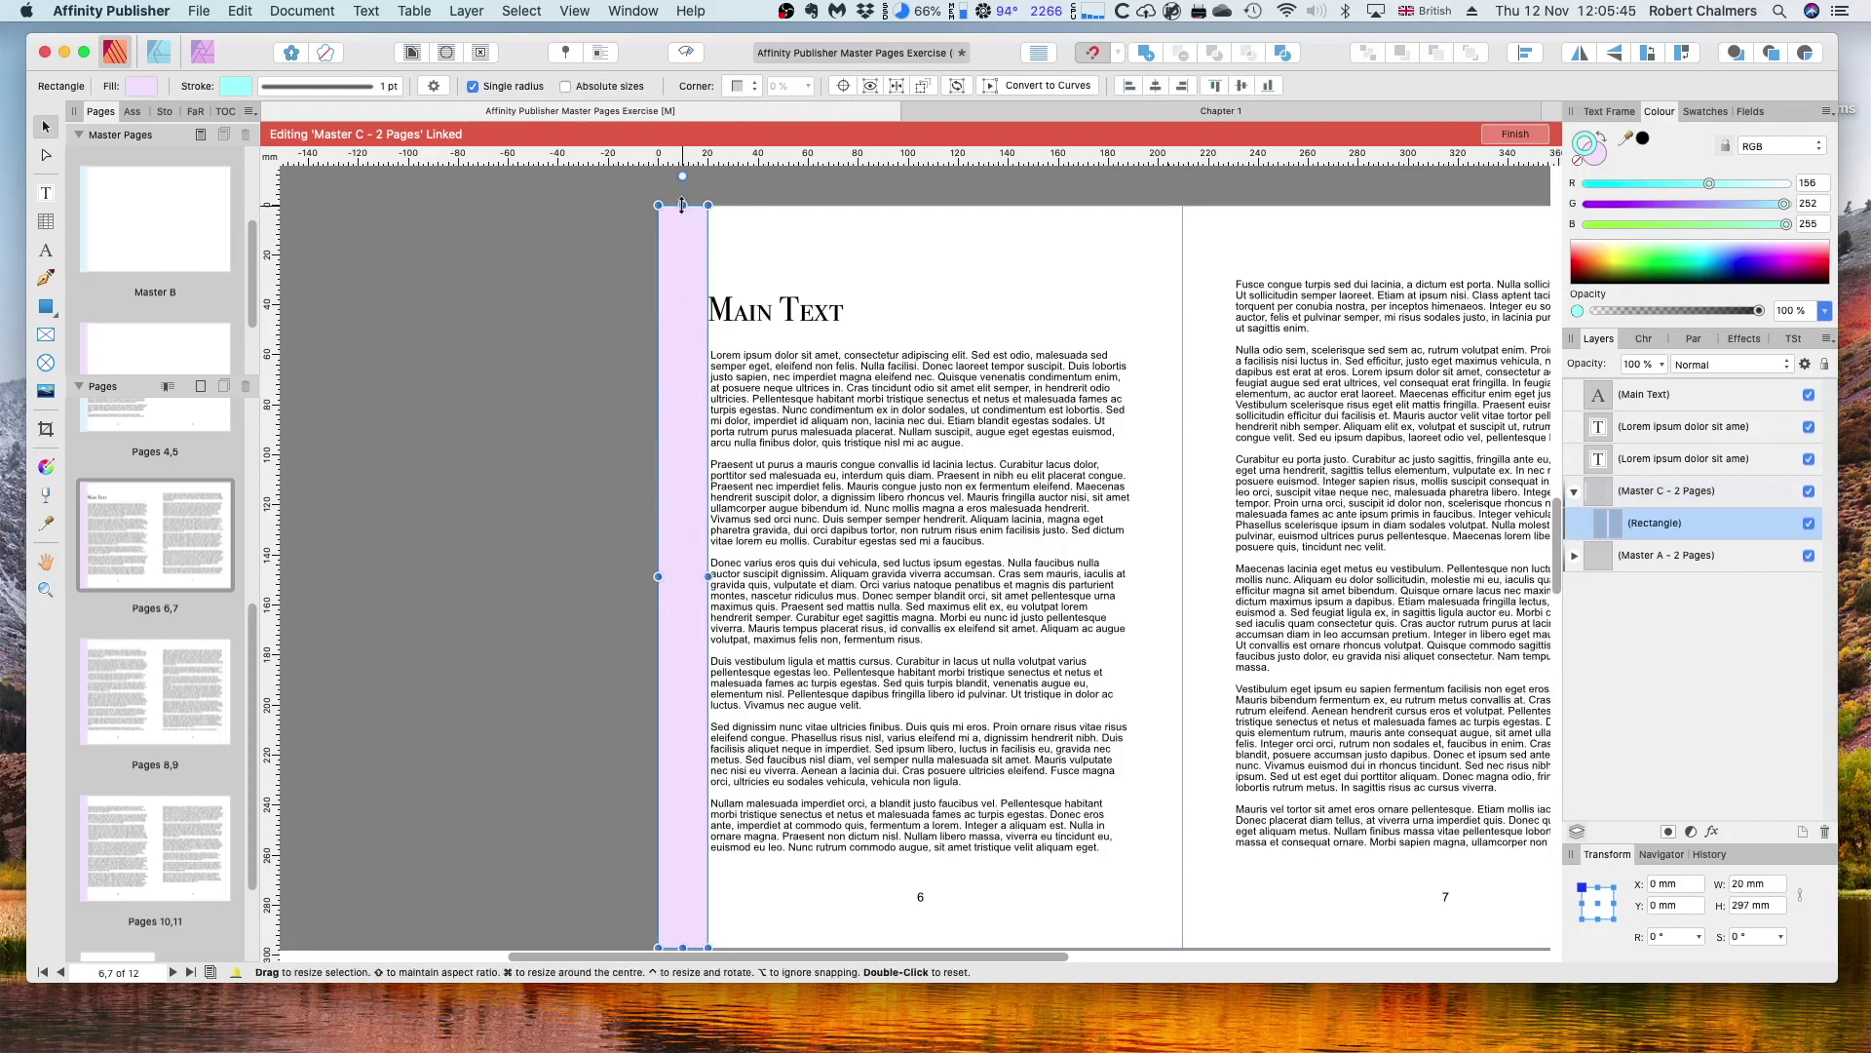
drag(682, 208, 671, 351)
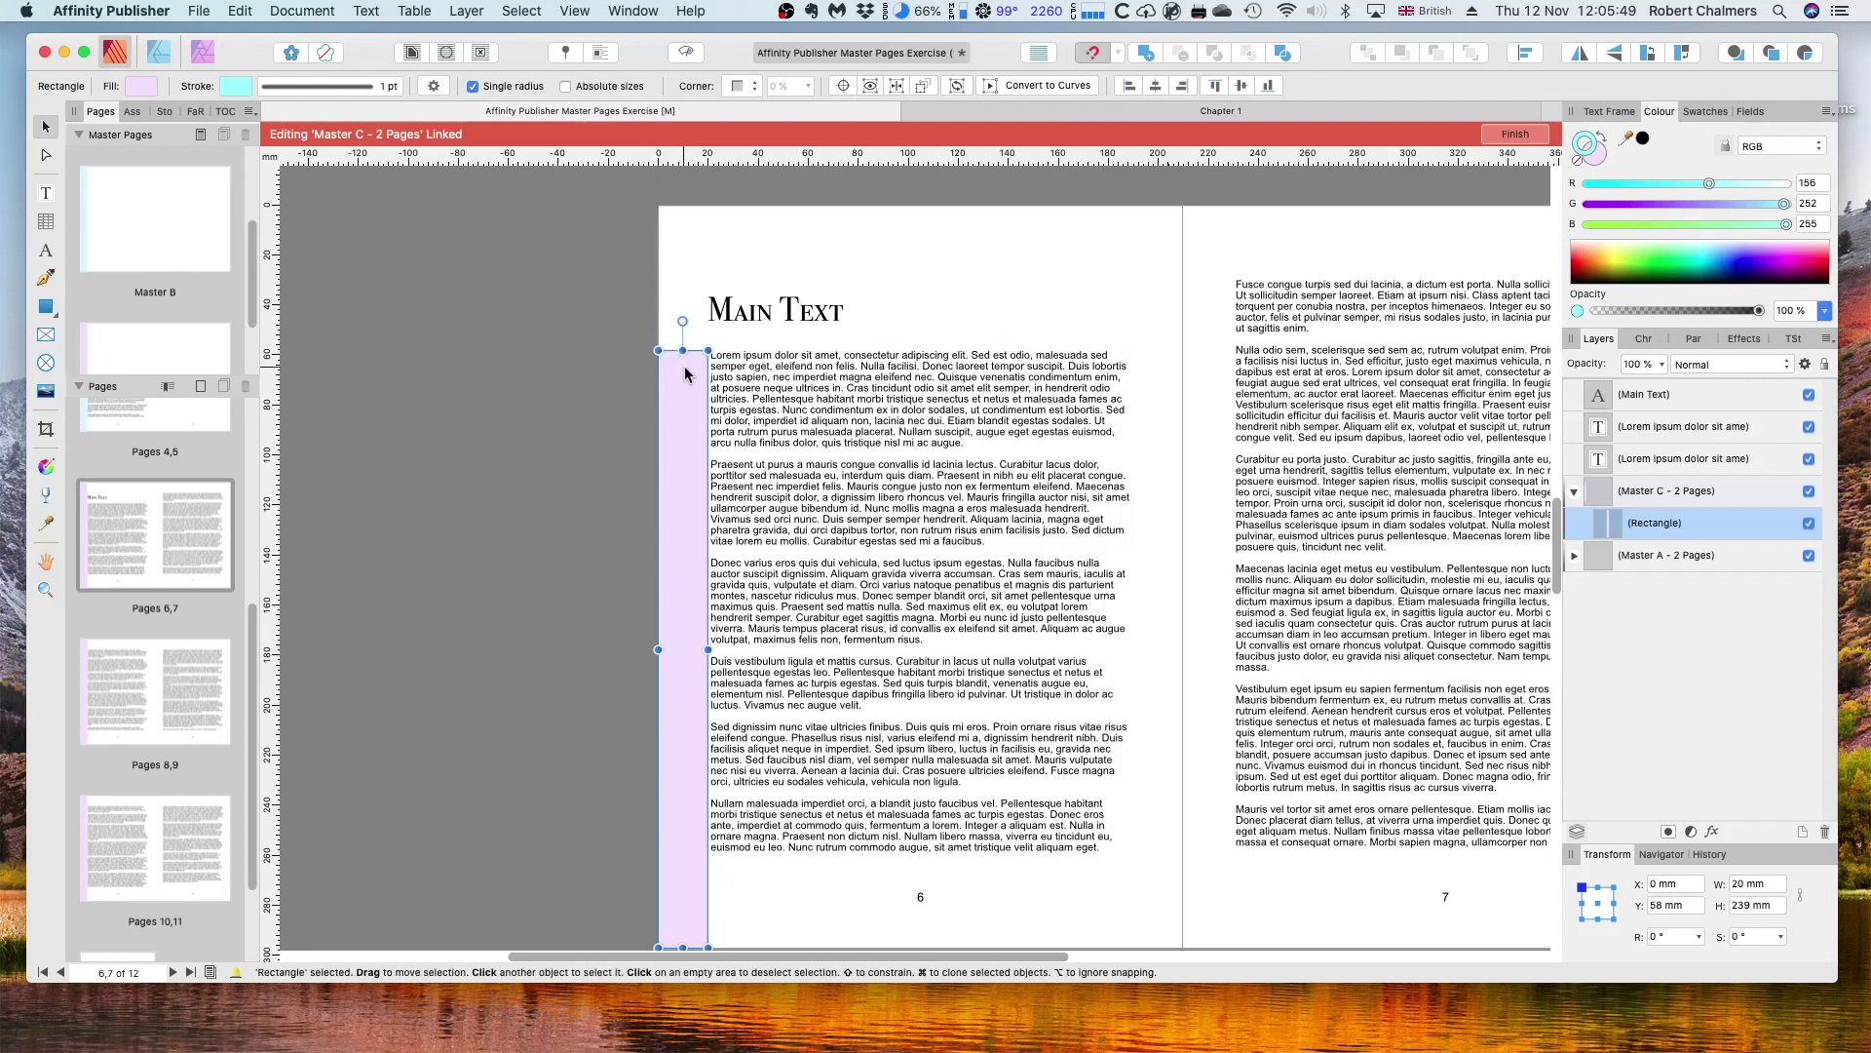
Shorten Master C's lilac band from its lower end to about 200 mm high and finish the linked editing
drag(683, 946, 686, 852)
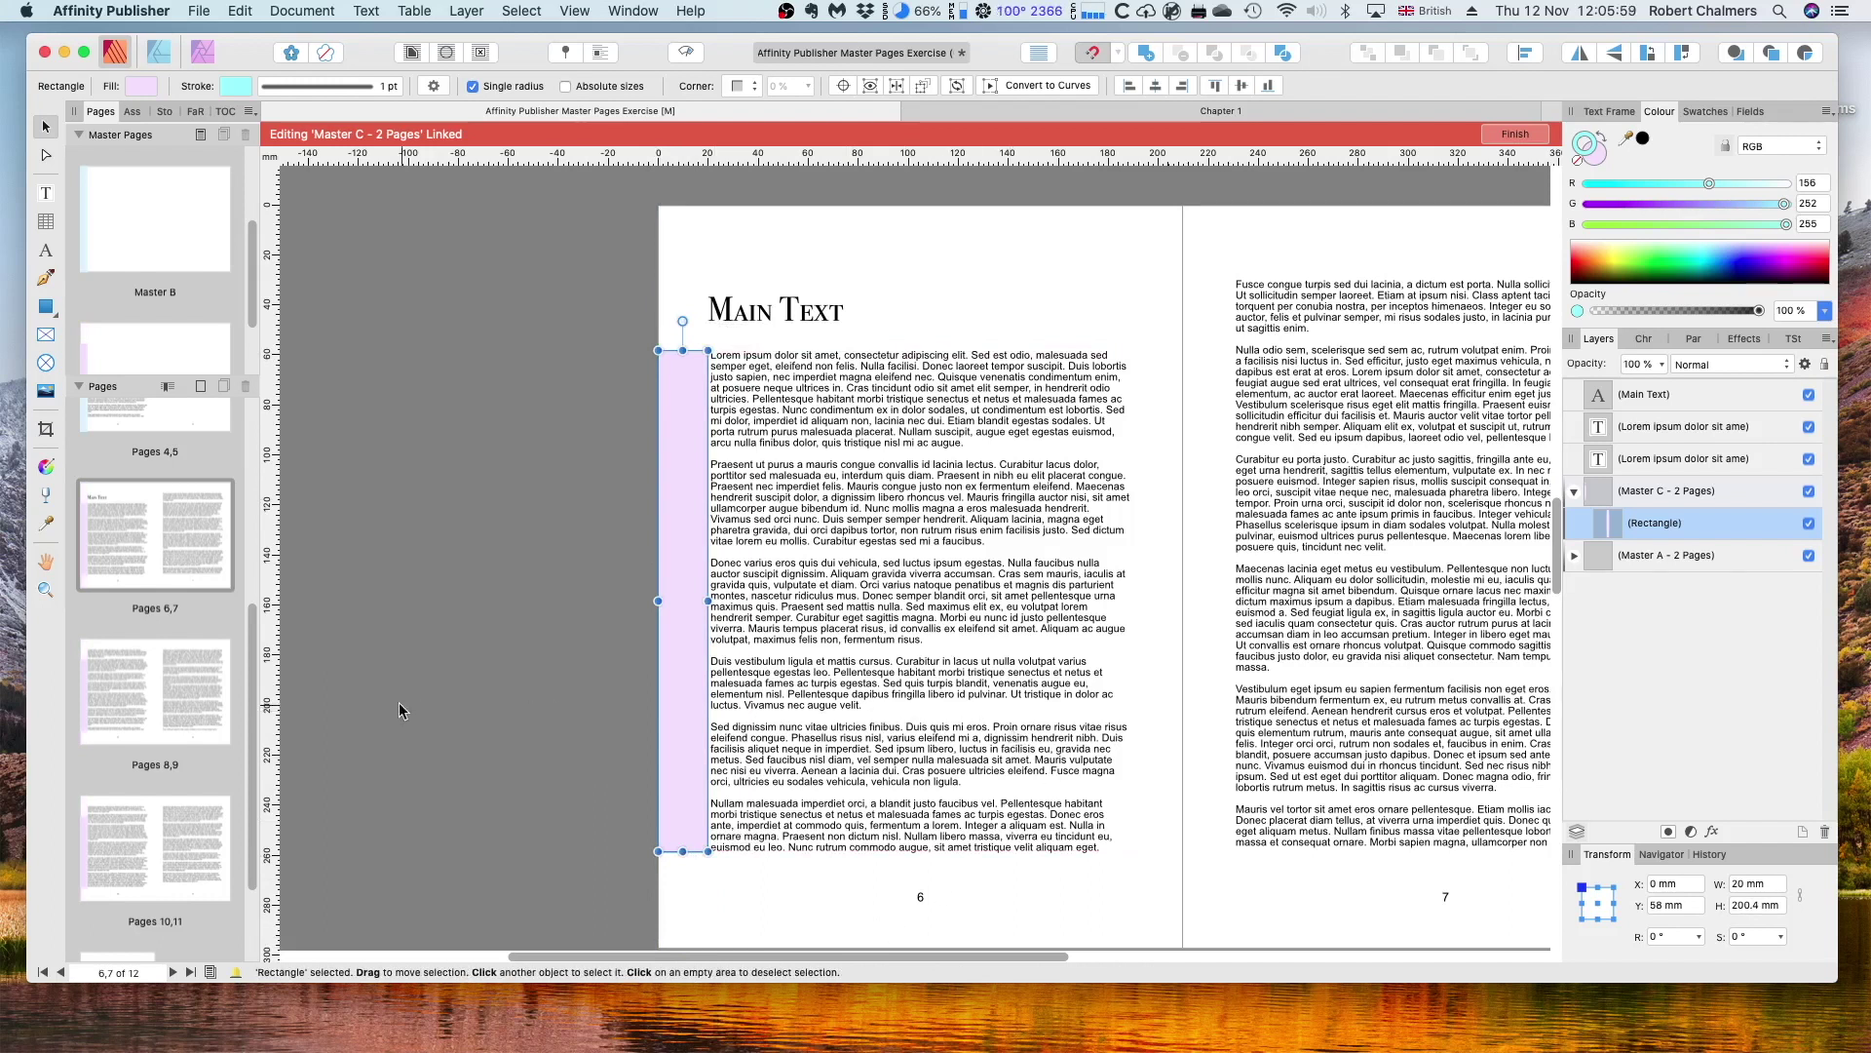
scroll(252, 715, down, 3)
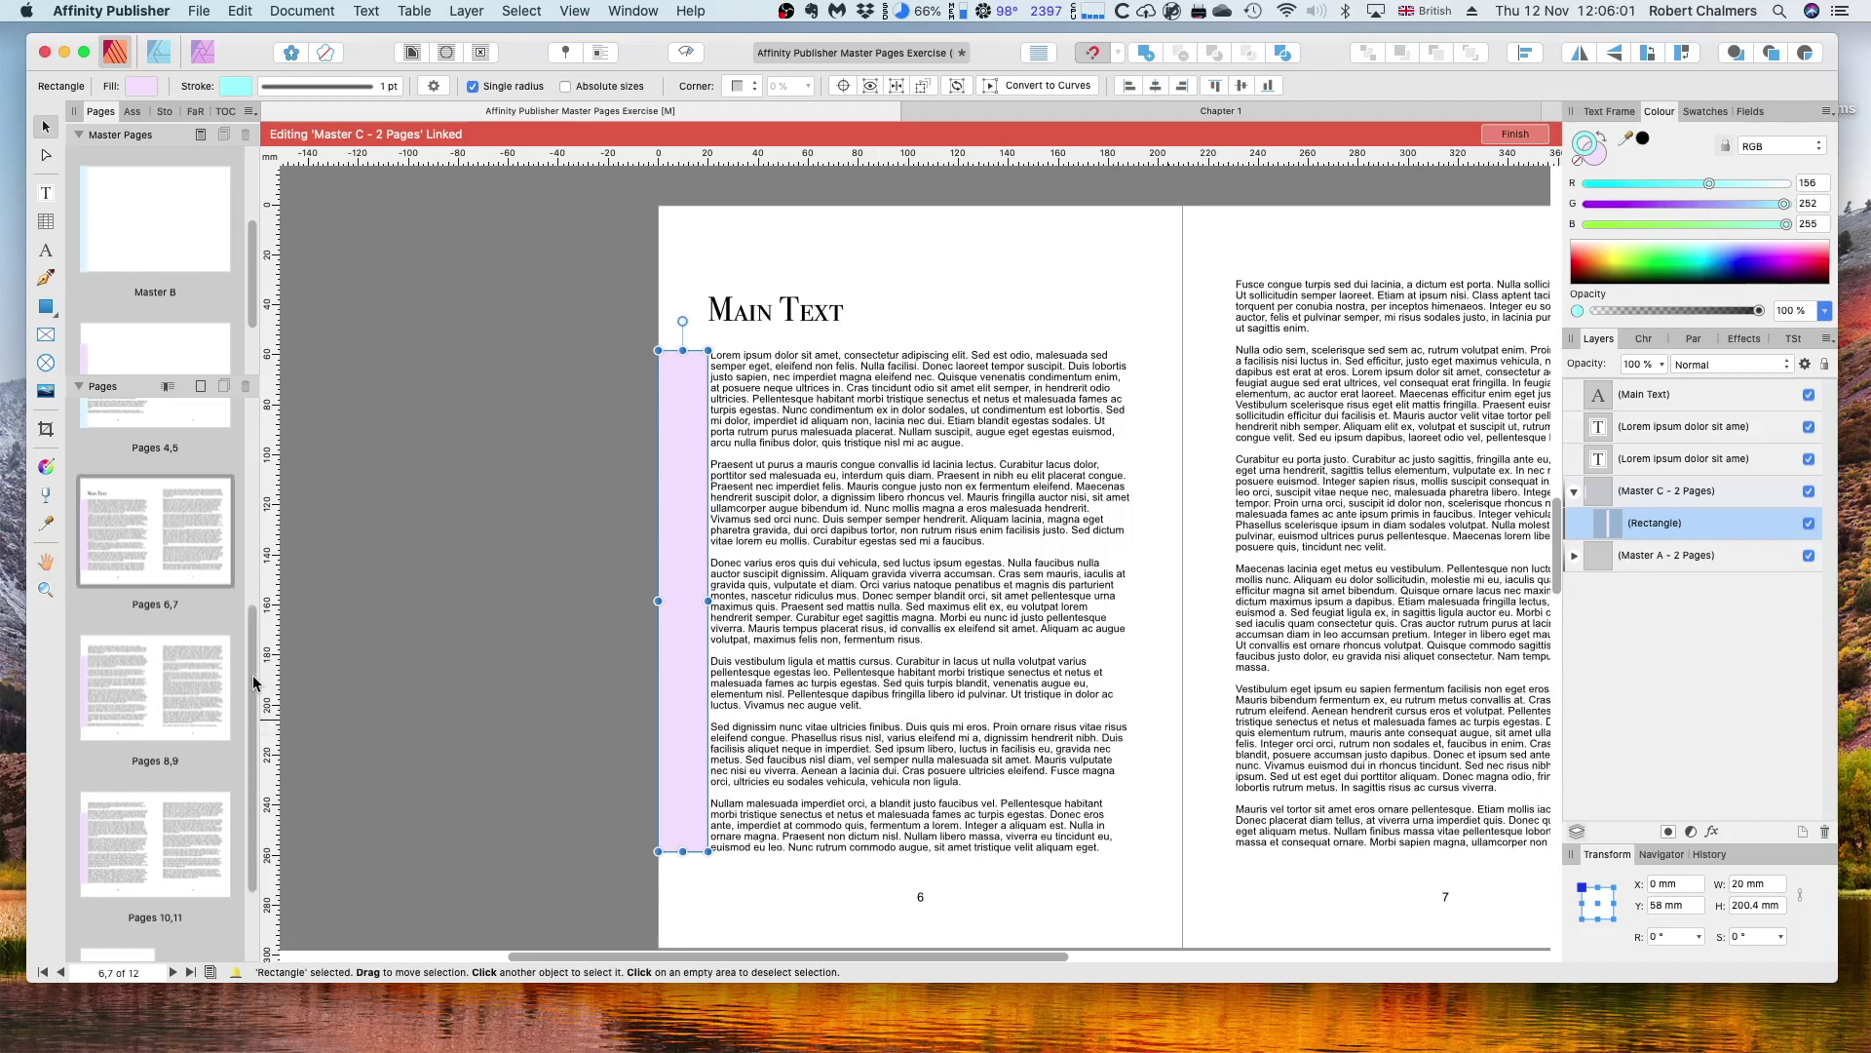
scroll(250, 721, up, 2)
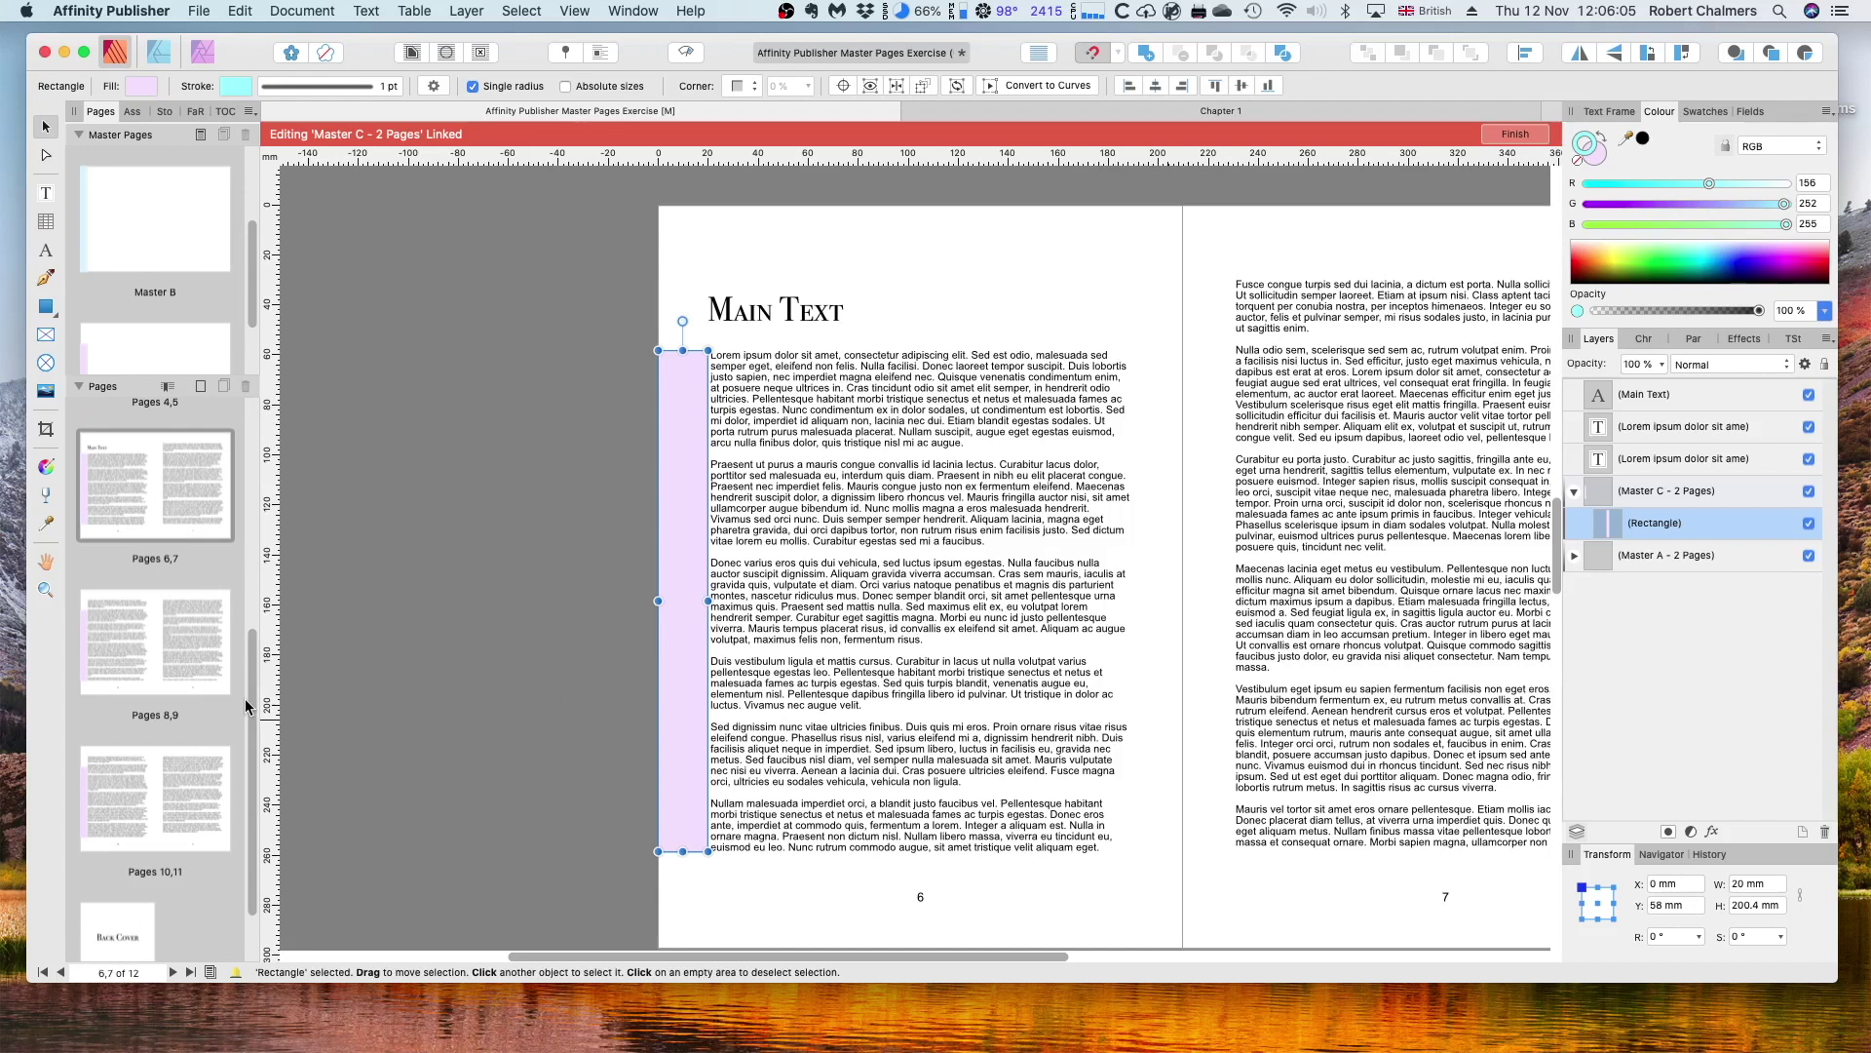
click(1511, 135)
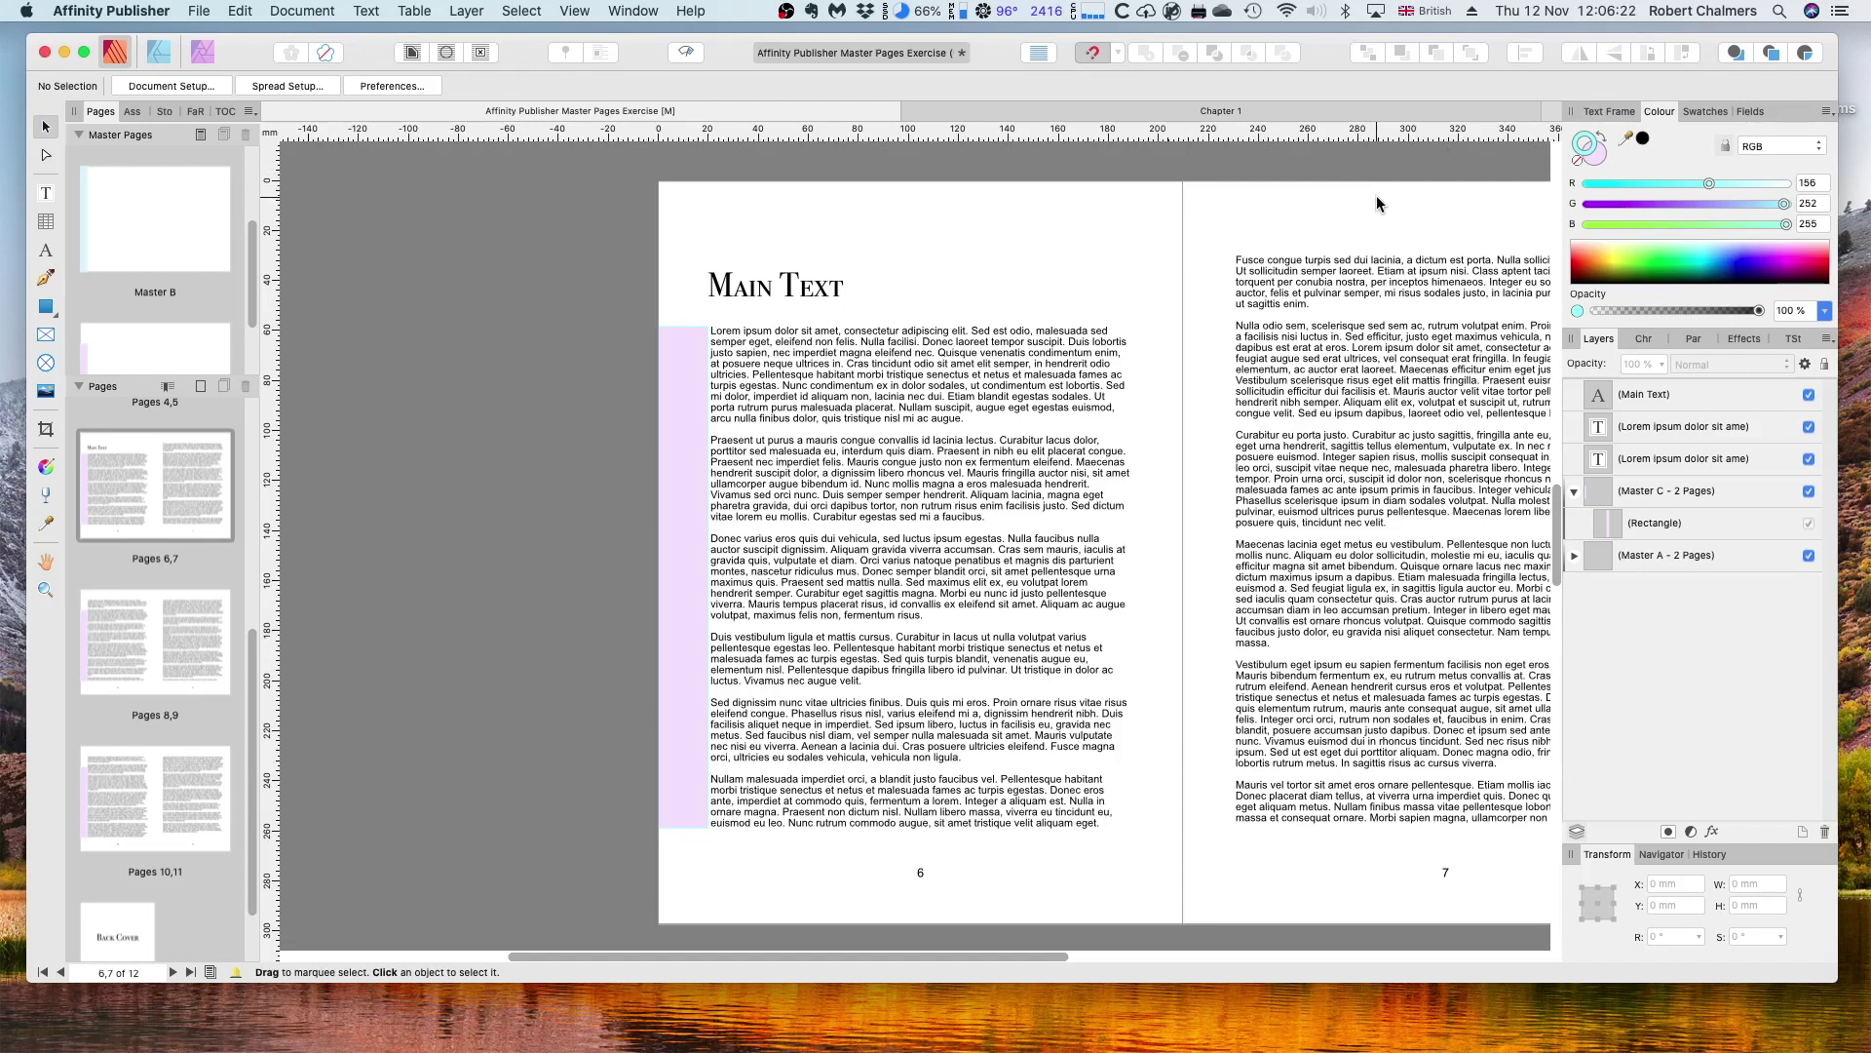
Apply the Edit Frame Content option to Master A on spread 6–7 and select the page number frame on page 6
click(1677, 548)
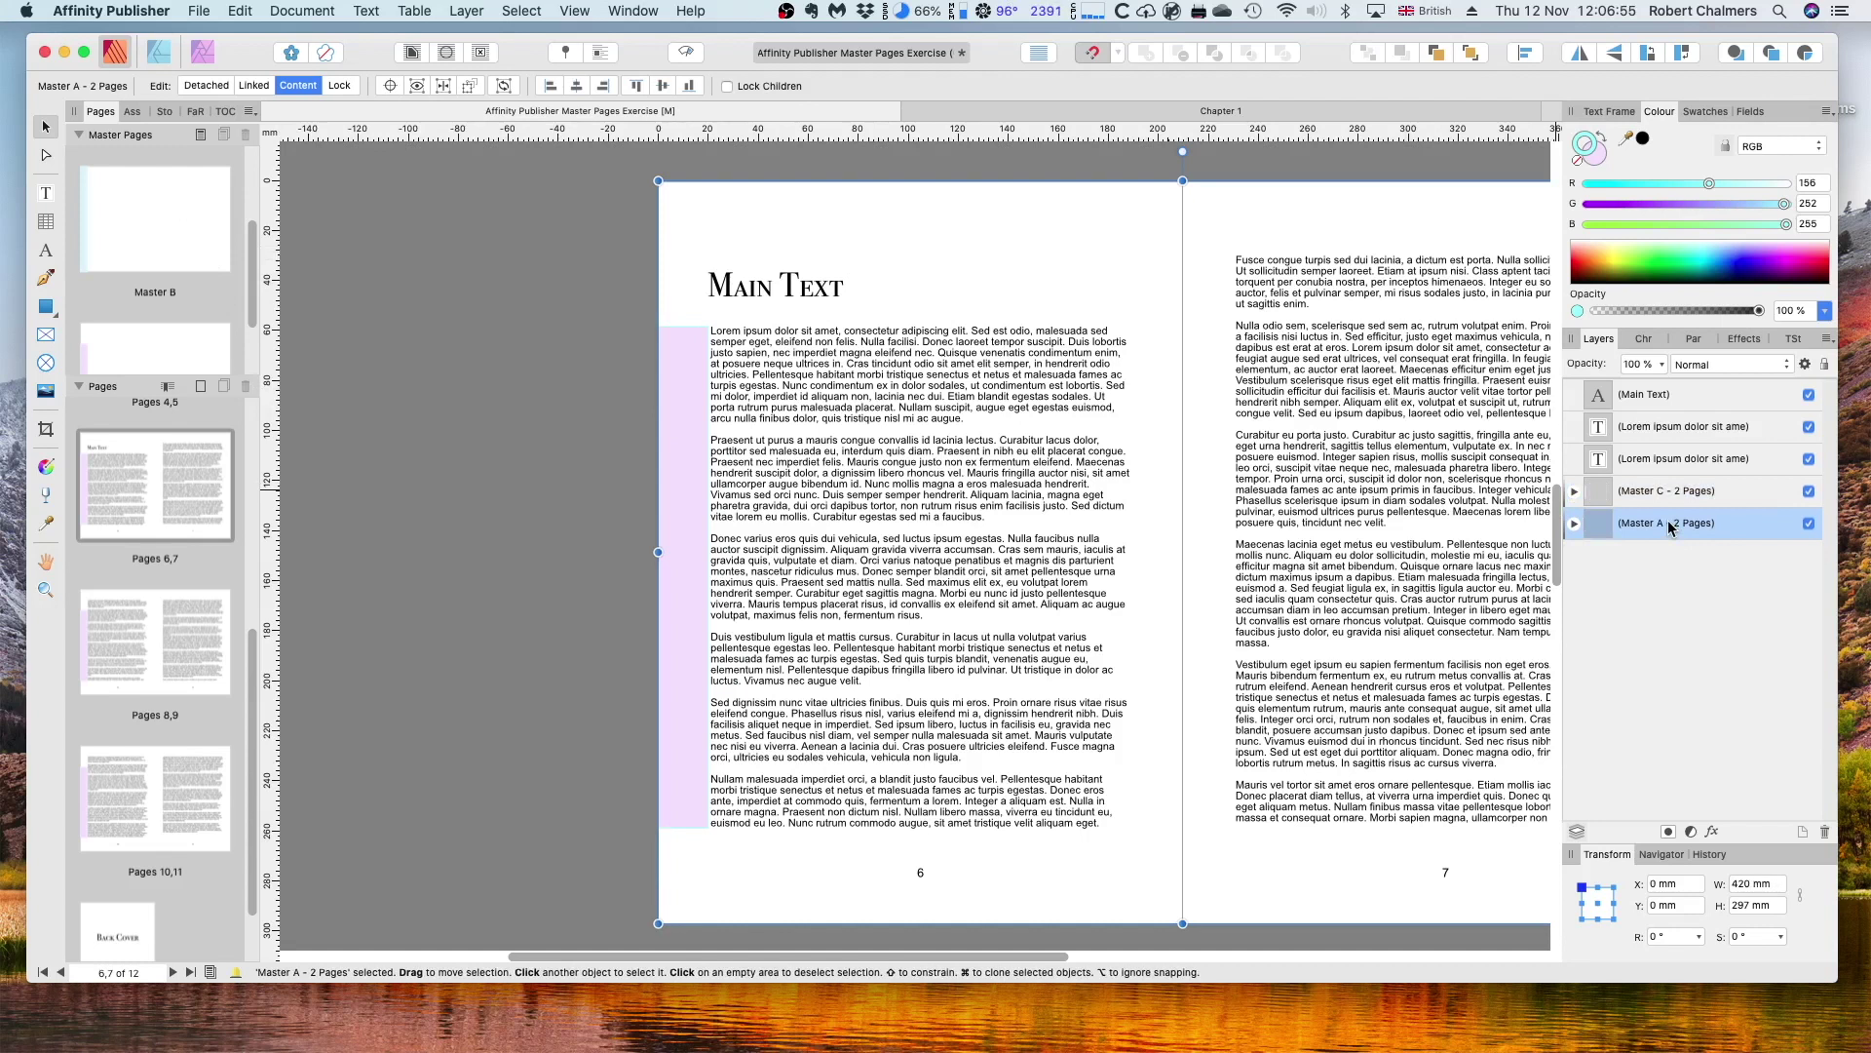
right_click(1667, 526)
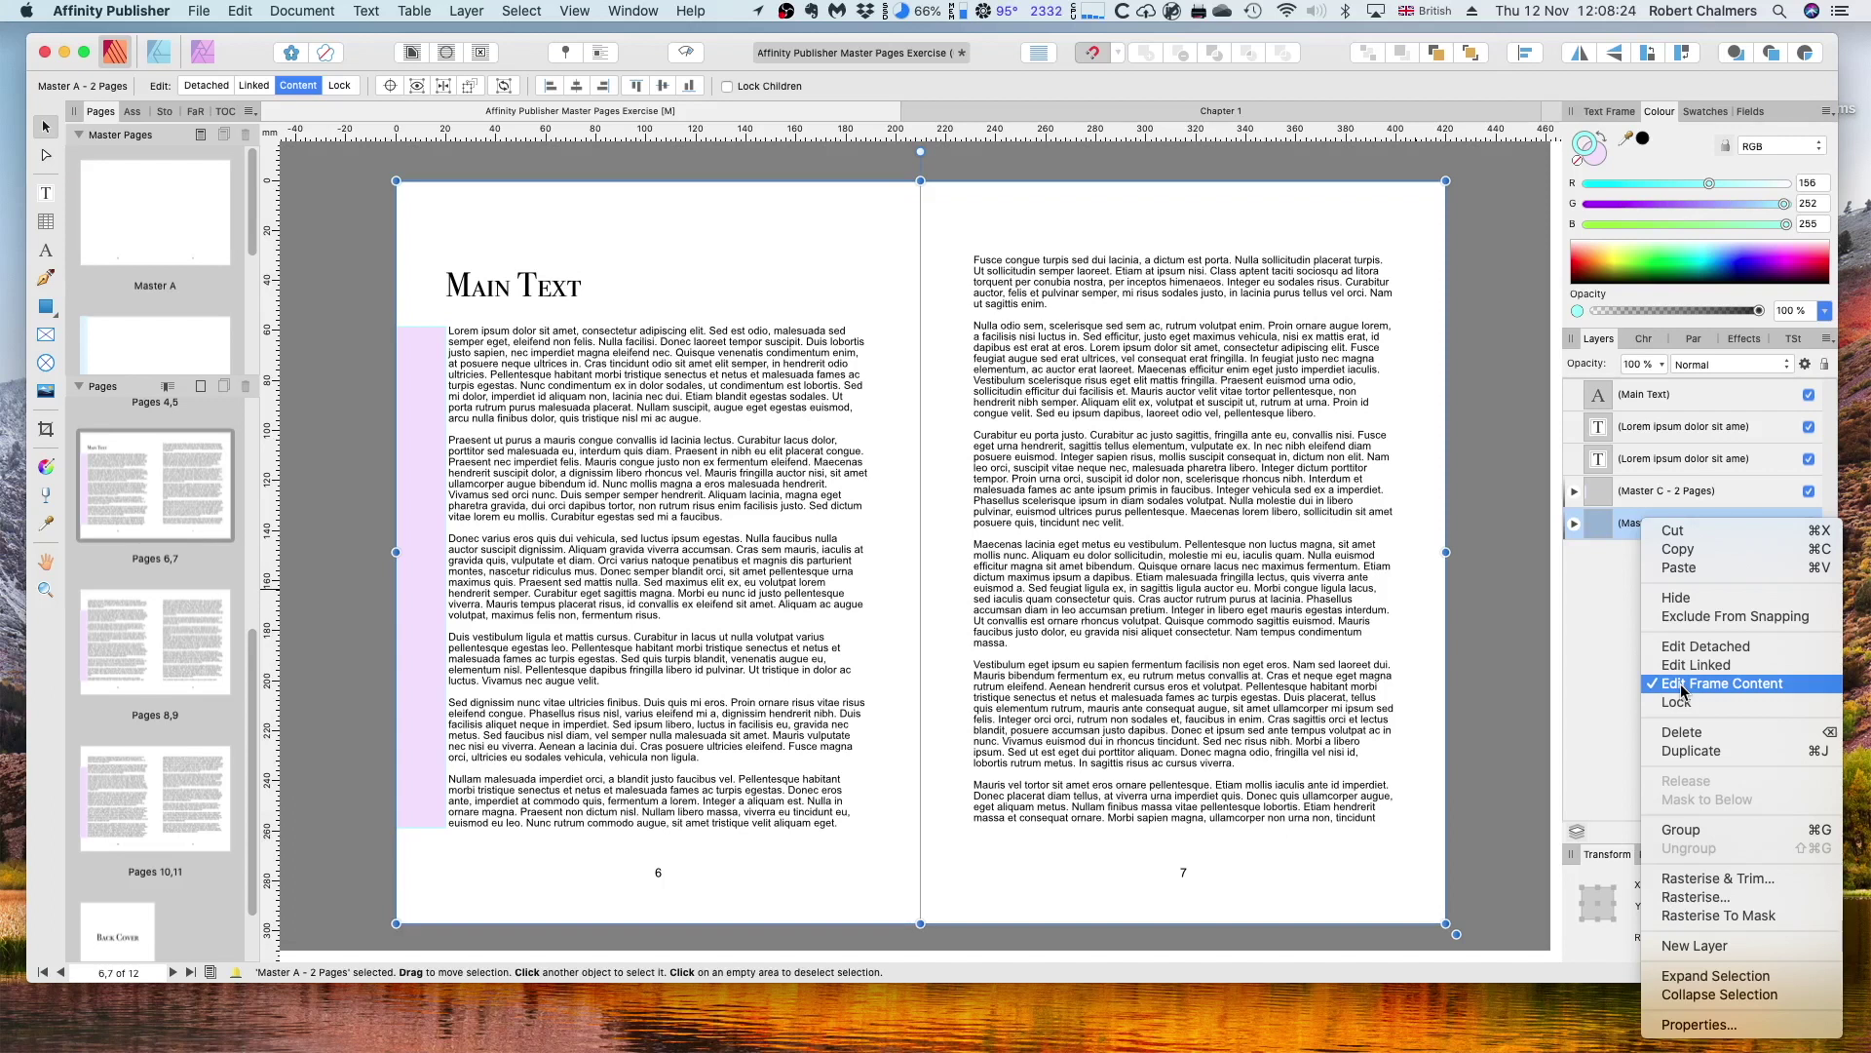
click(1681, 688)
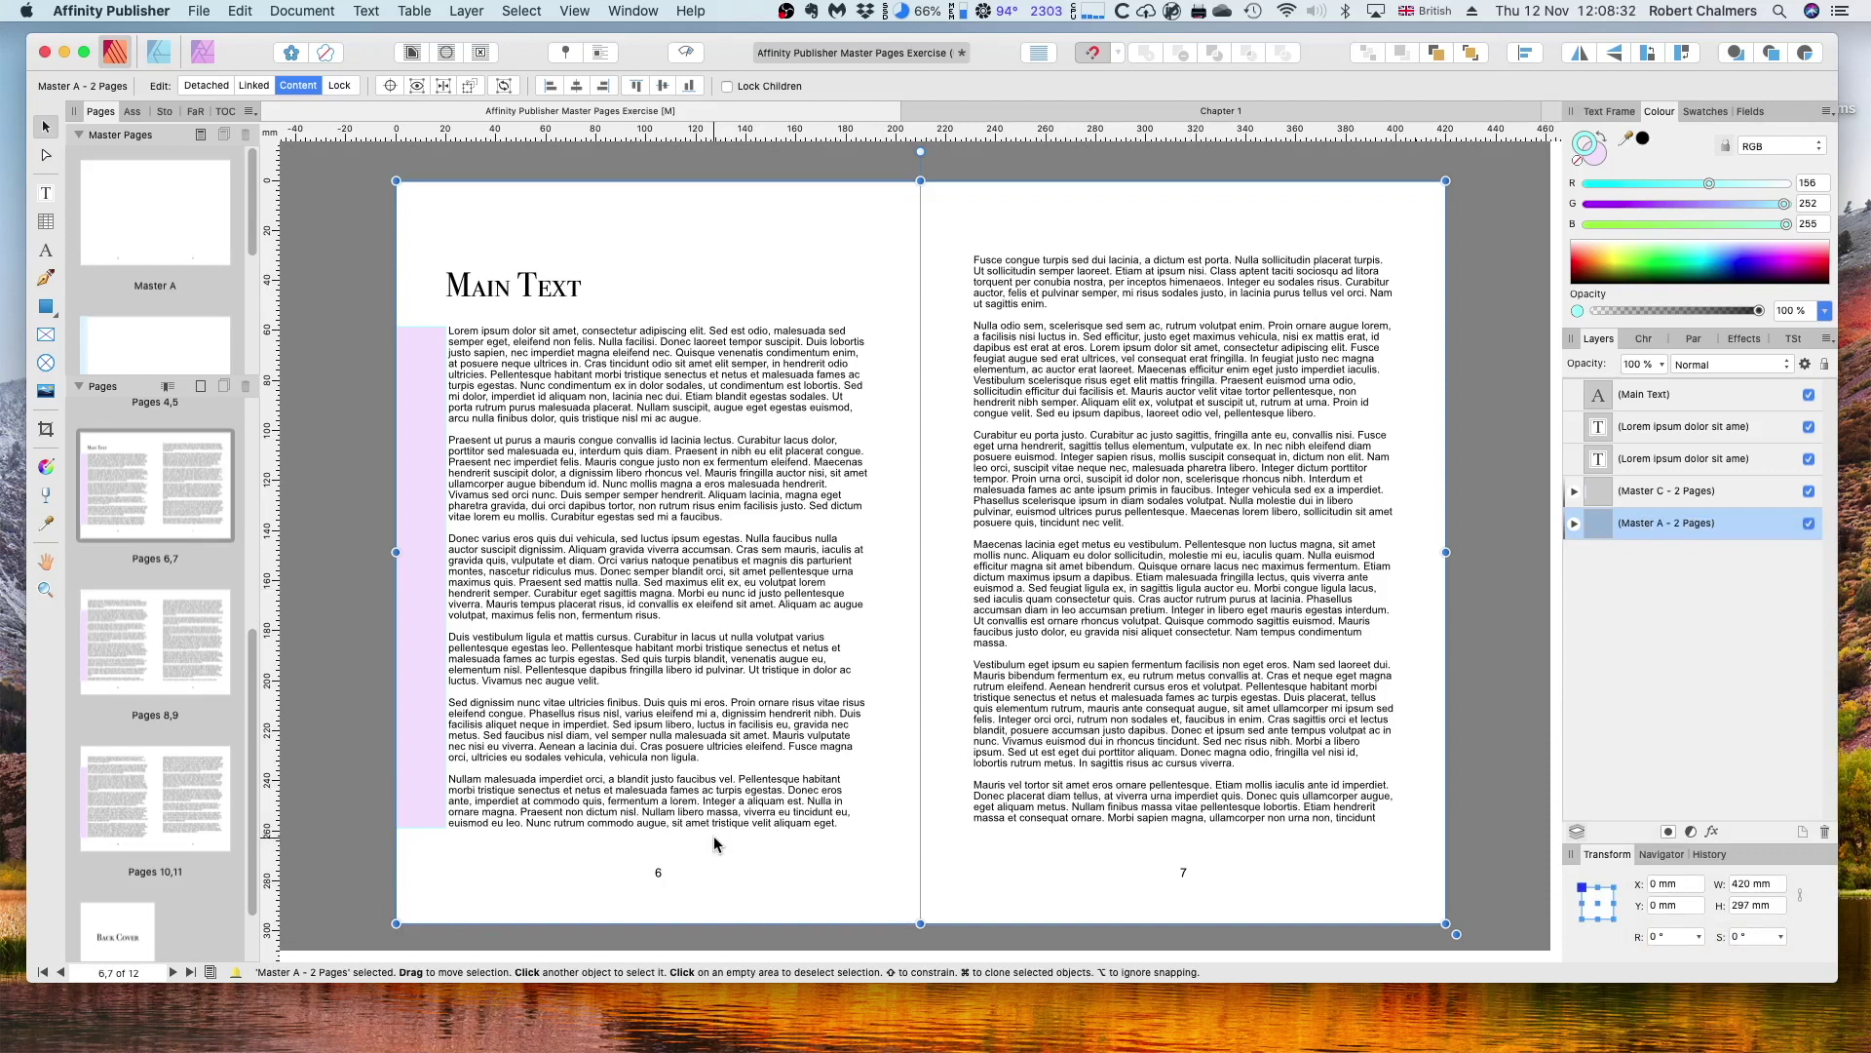
click(661, 875)
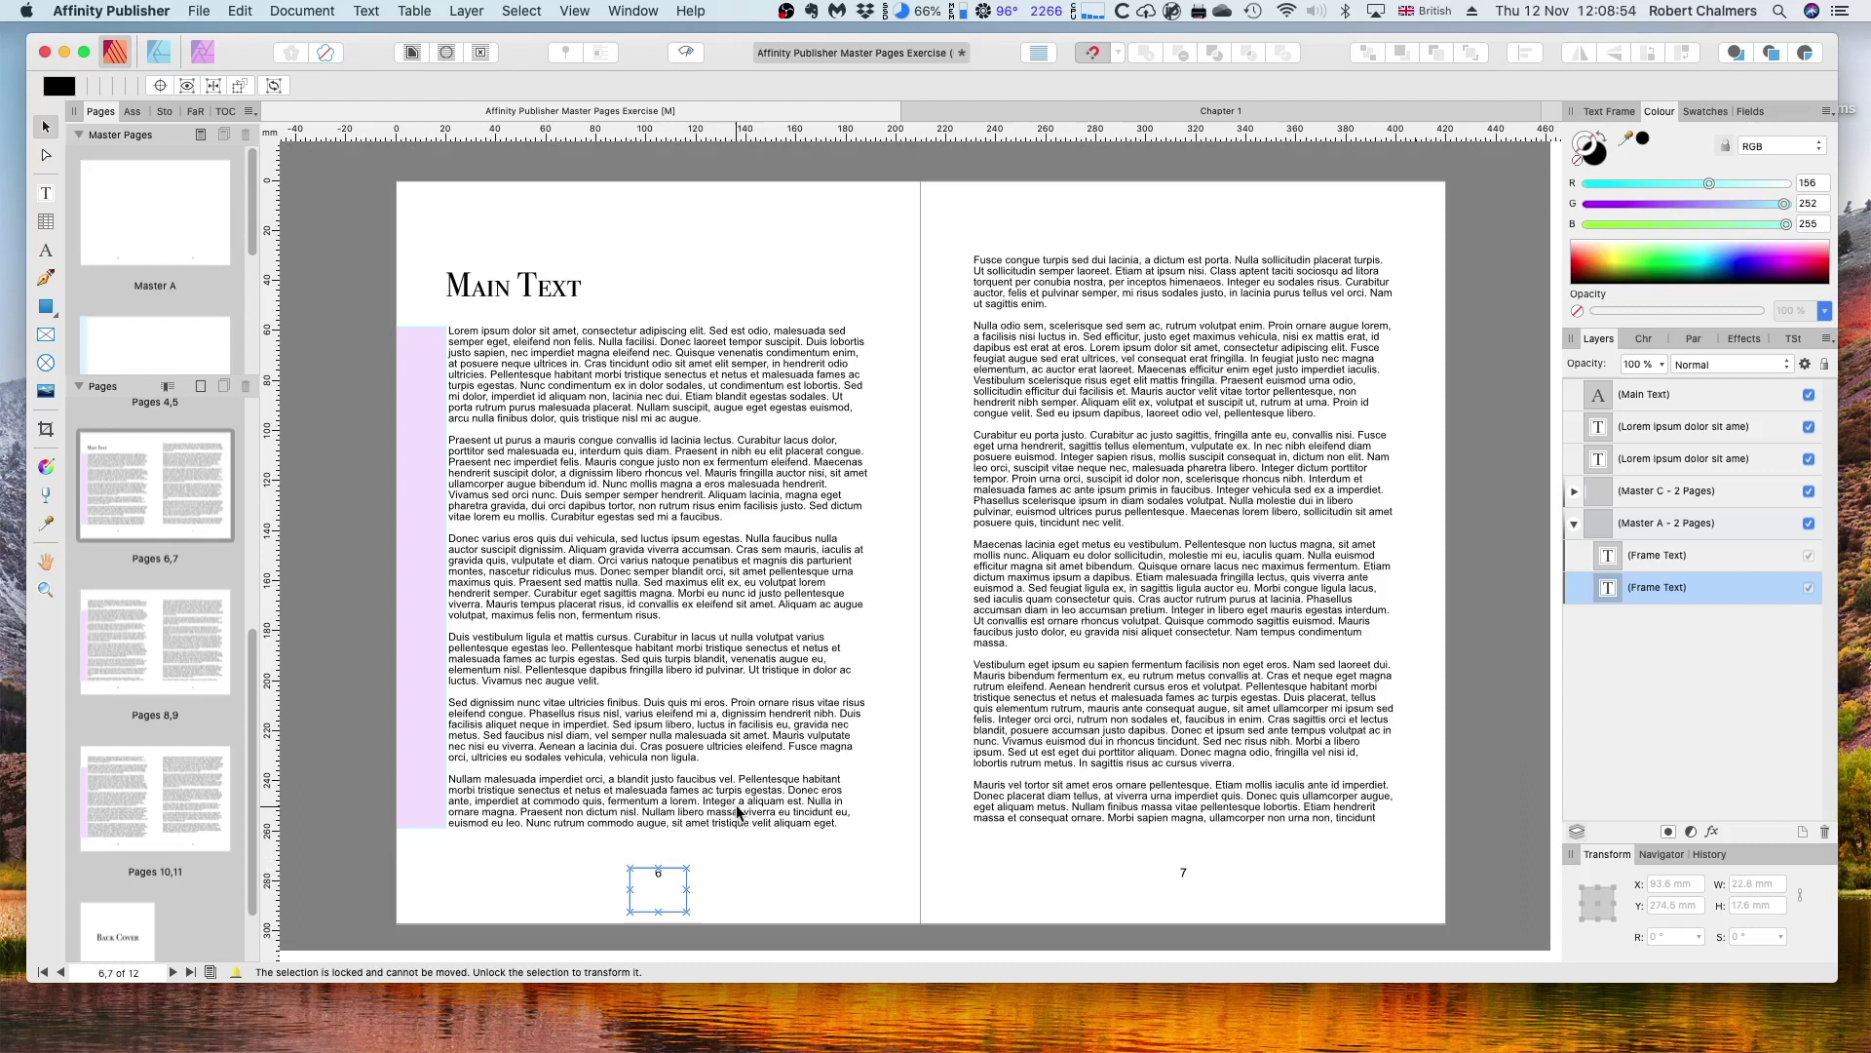
Go to spread 10–11 and lock its Master C layer
click(182, 828)
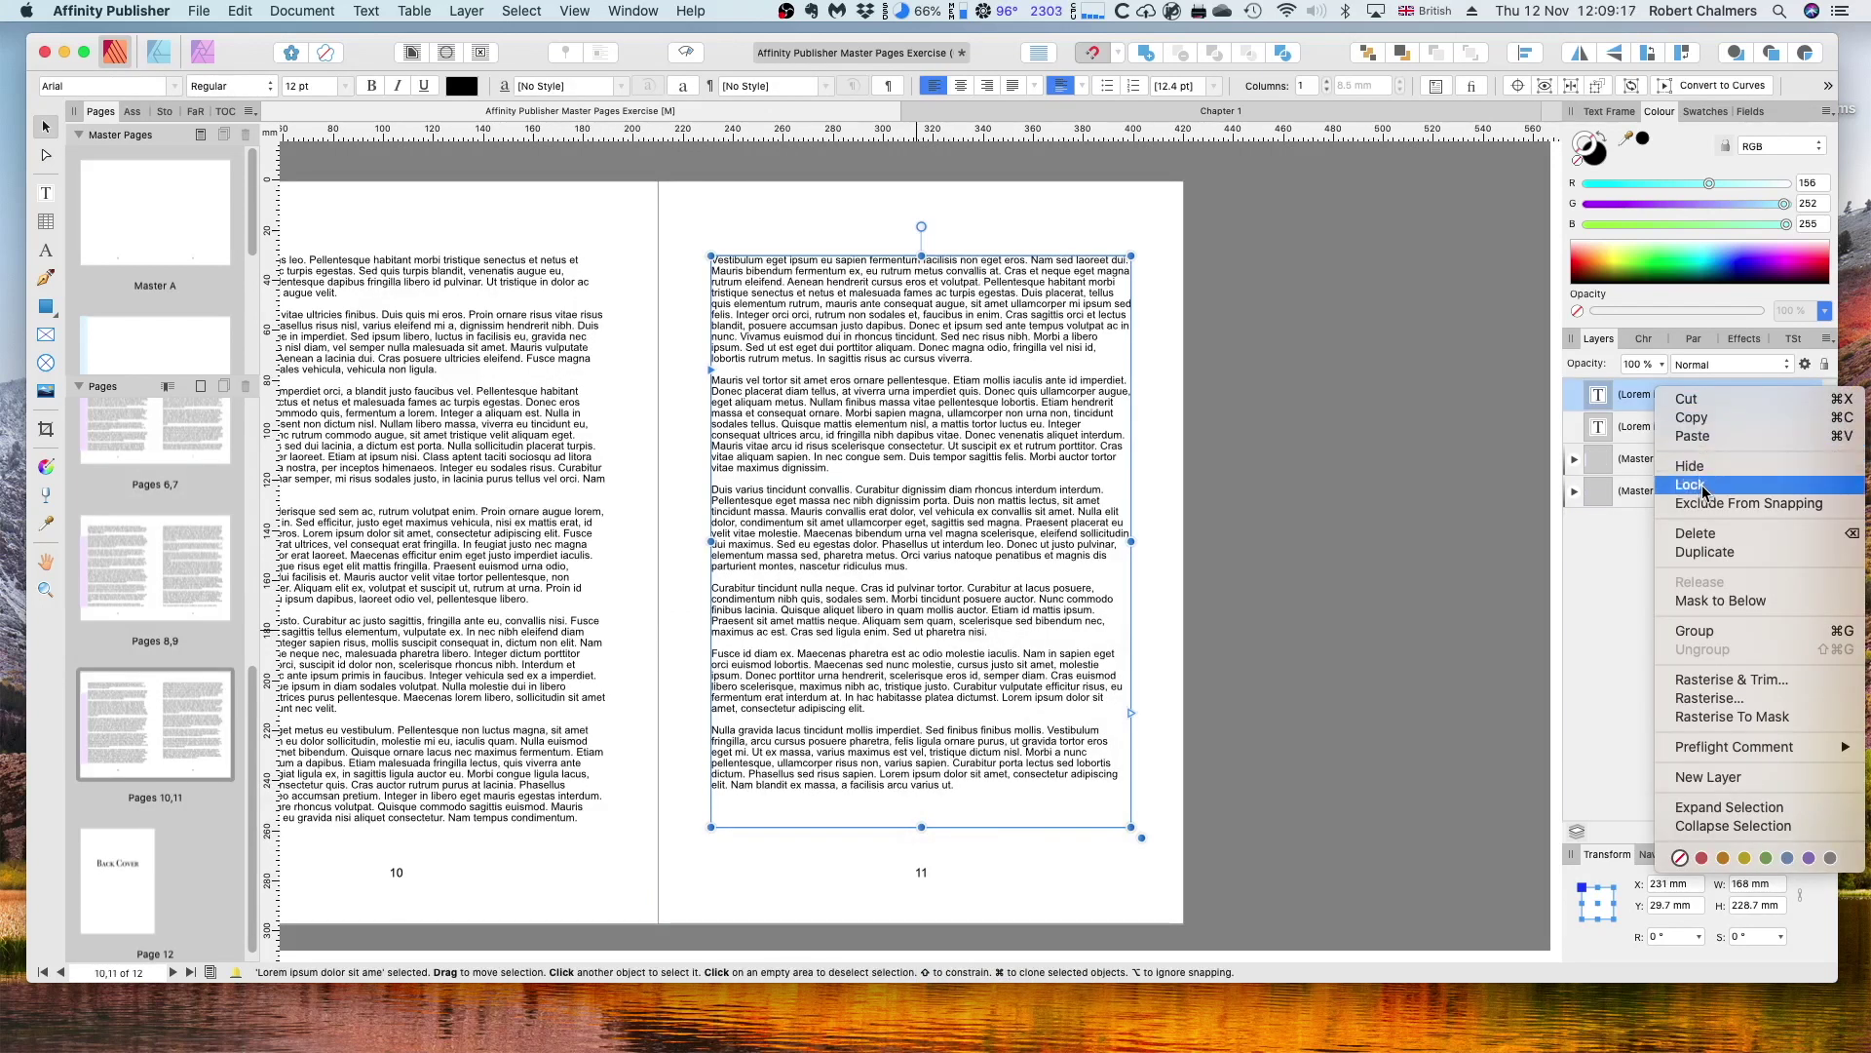
click(1641, 455)
right_click(1641, 456)
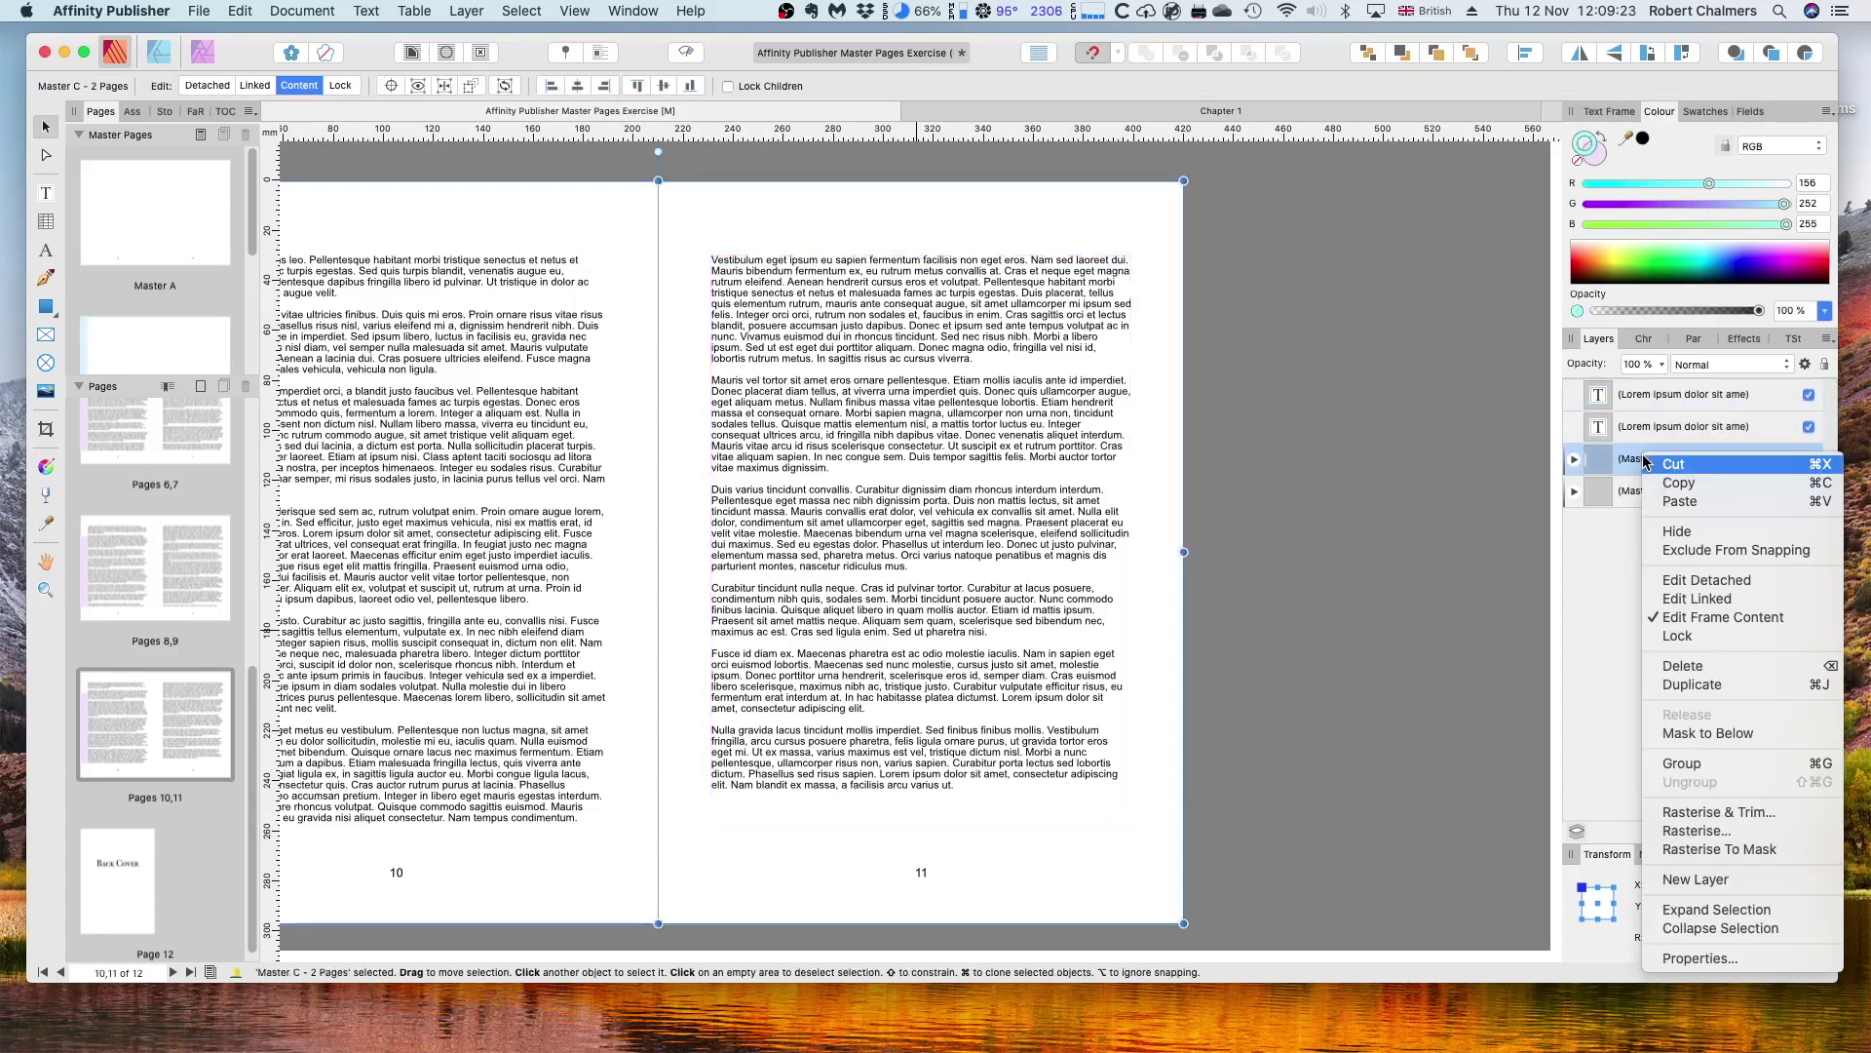
click(1678, 638)
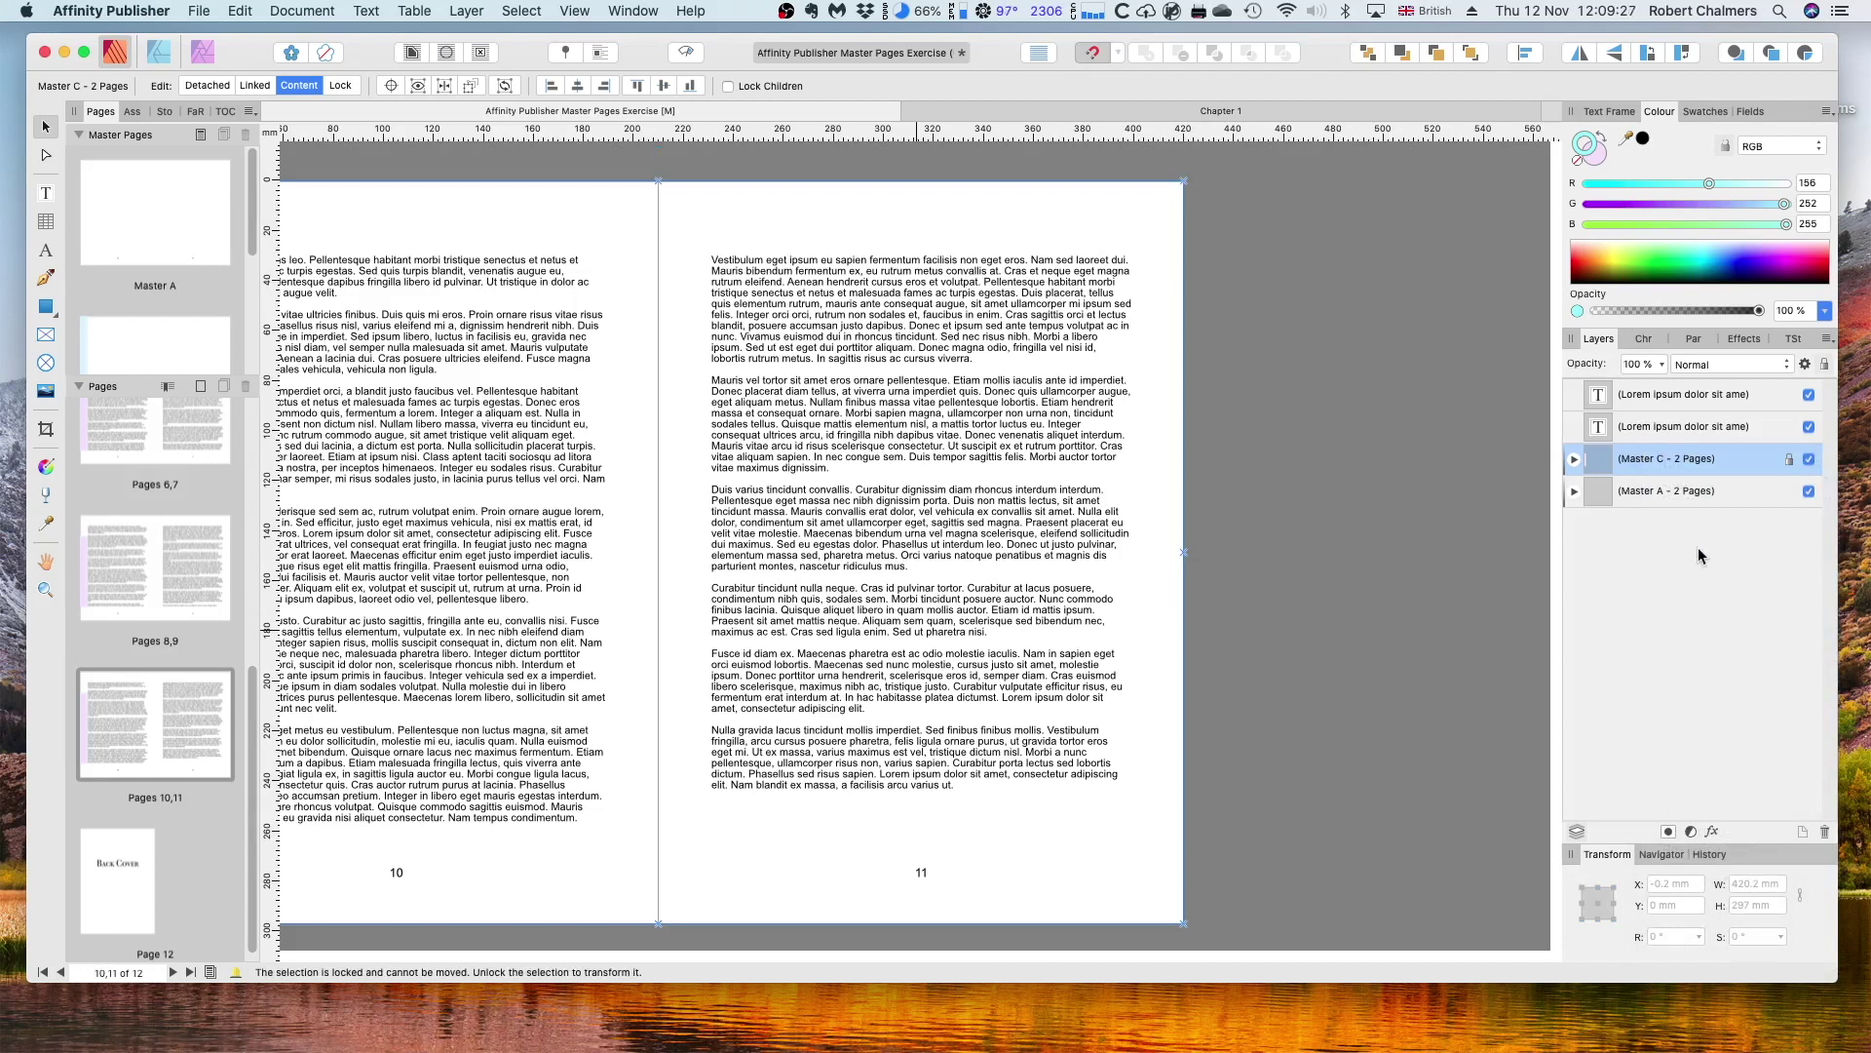
Lock the Master A layer on spread 10–11
click(1734, 492)
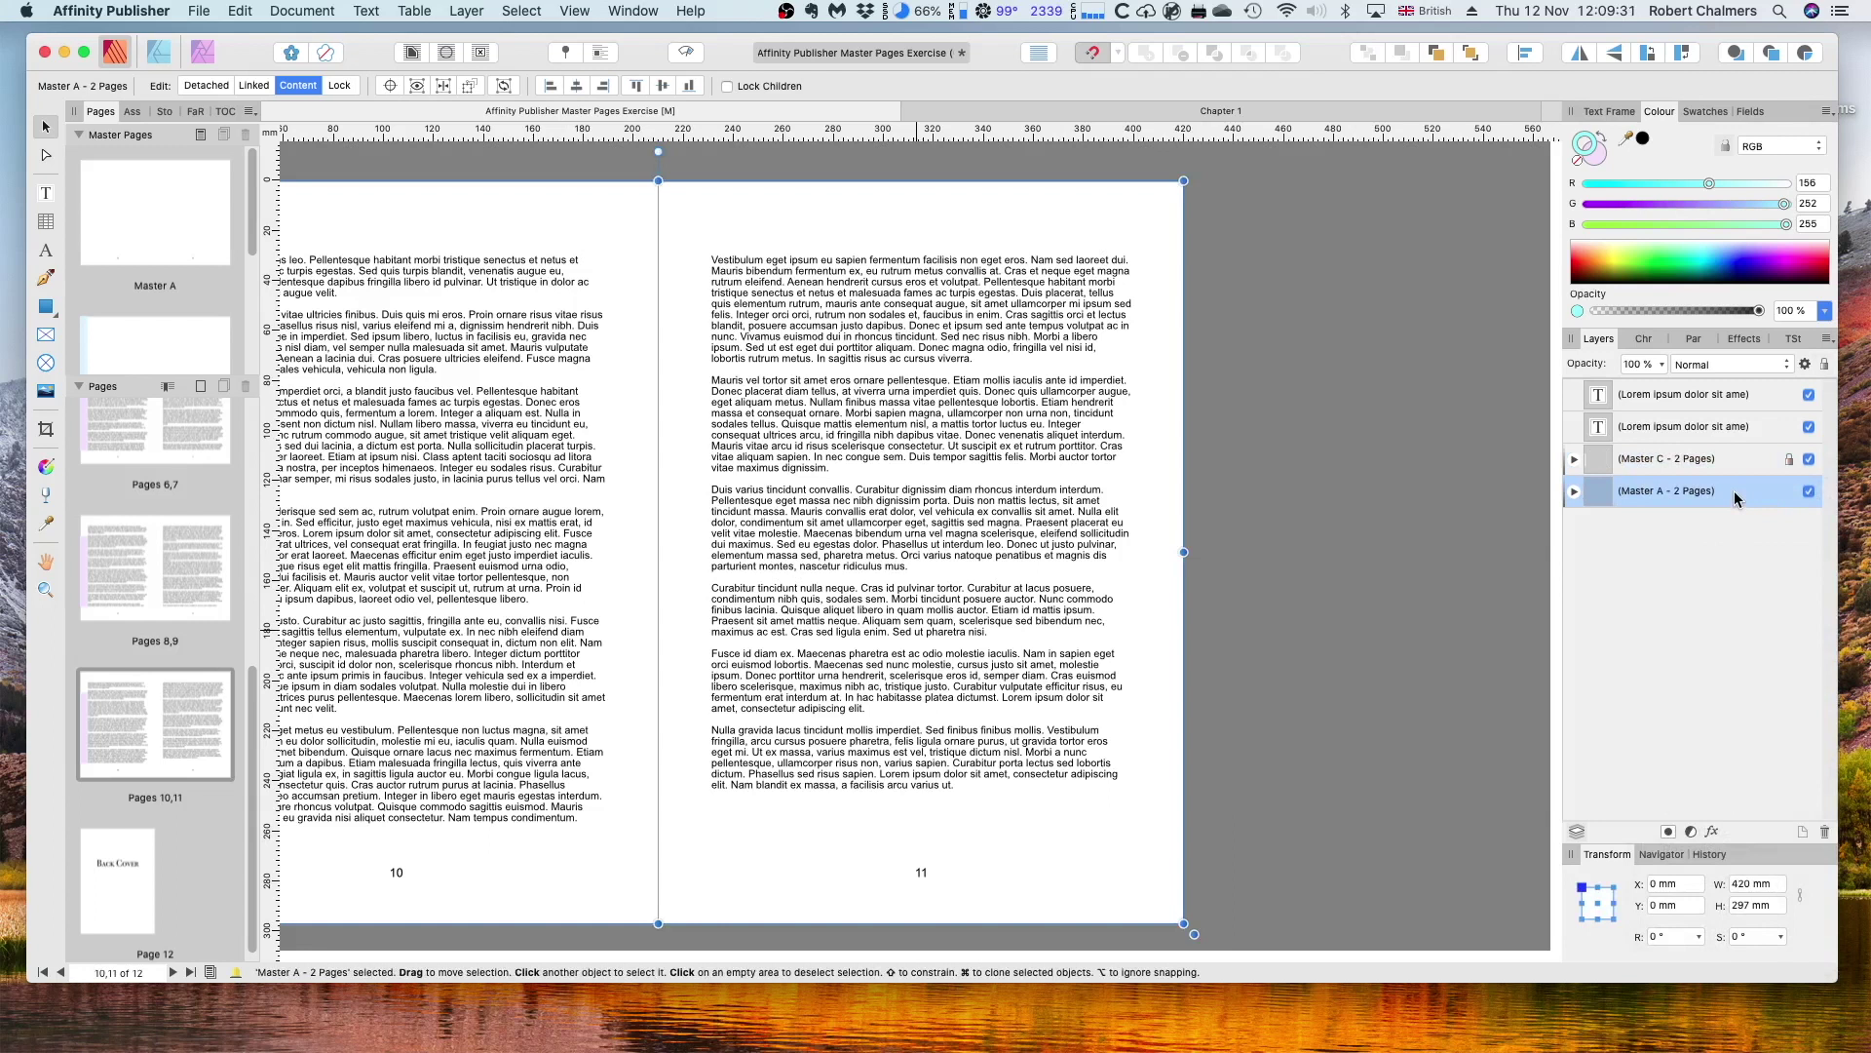
right_click(1734, 489)
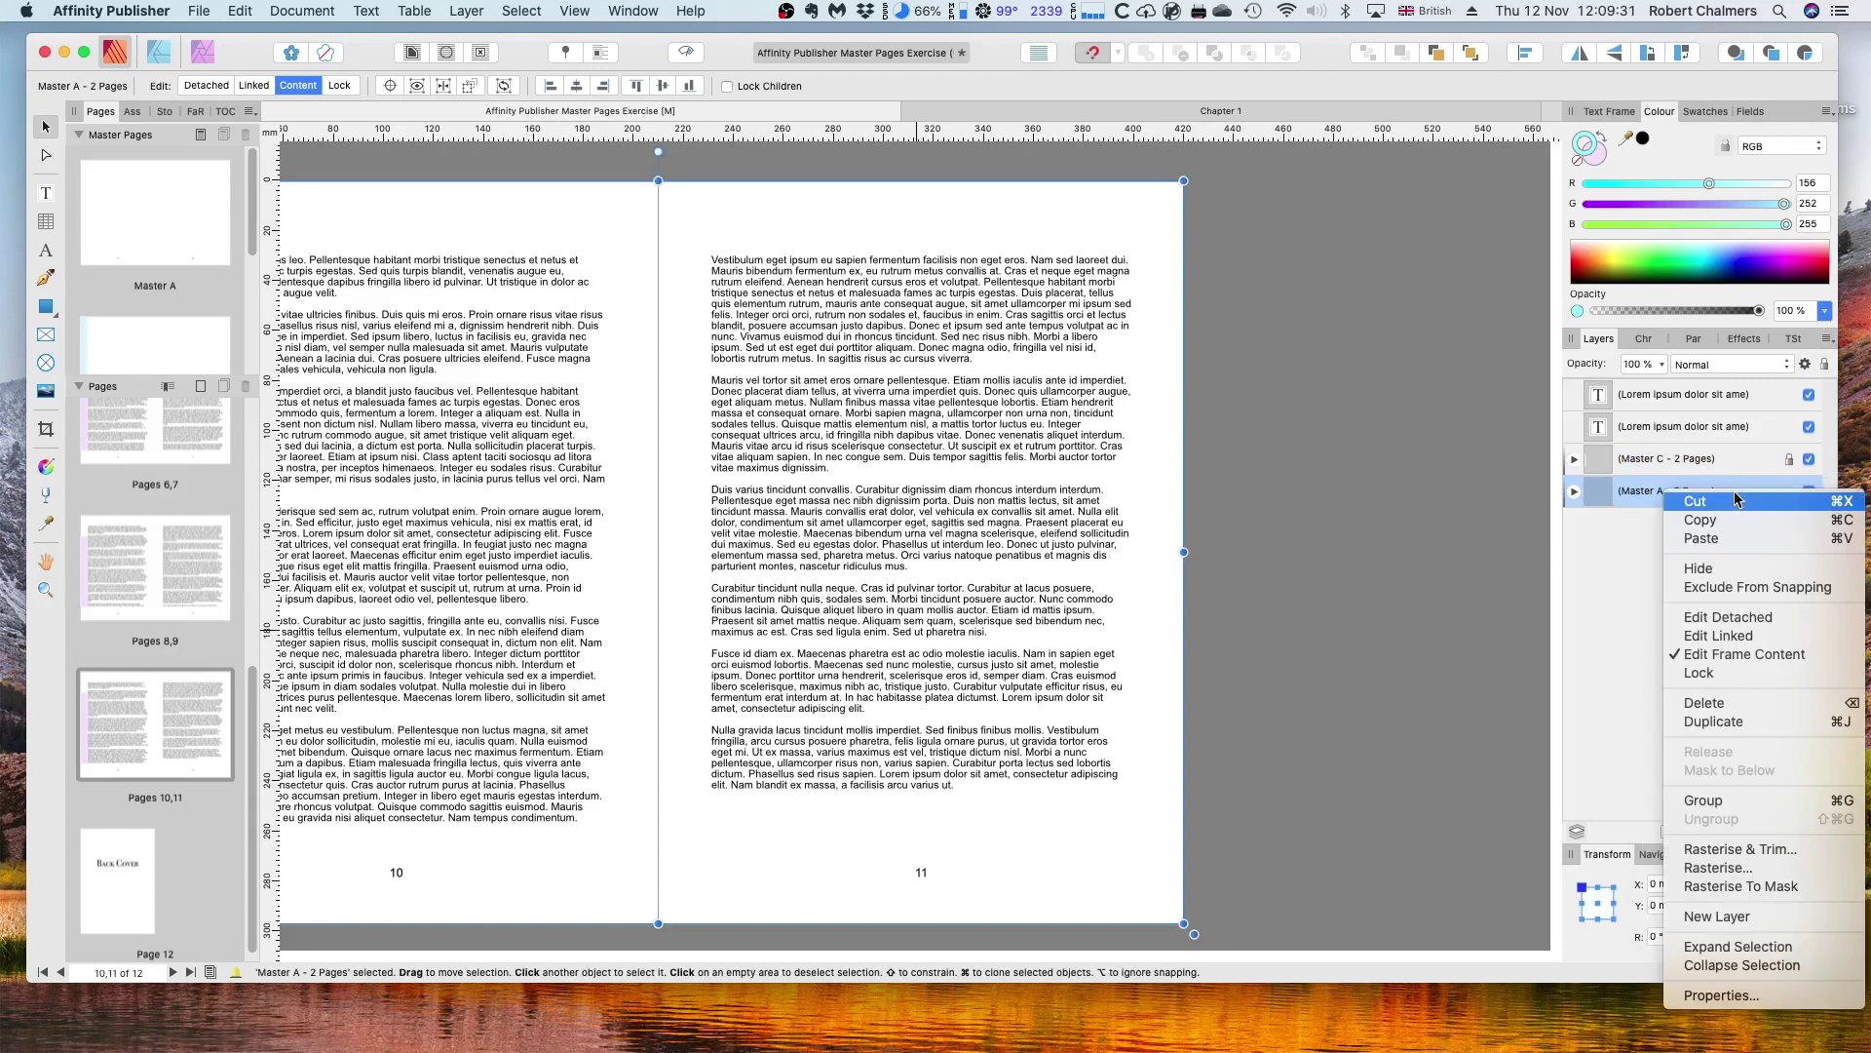
click(1745, 672)
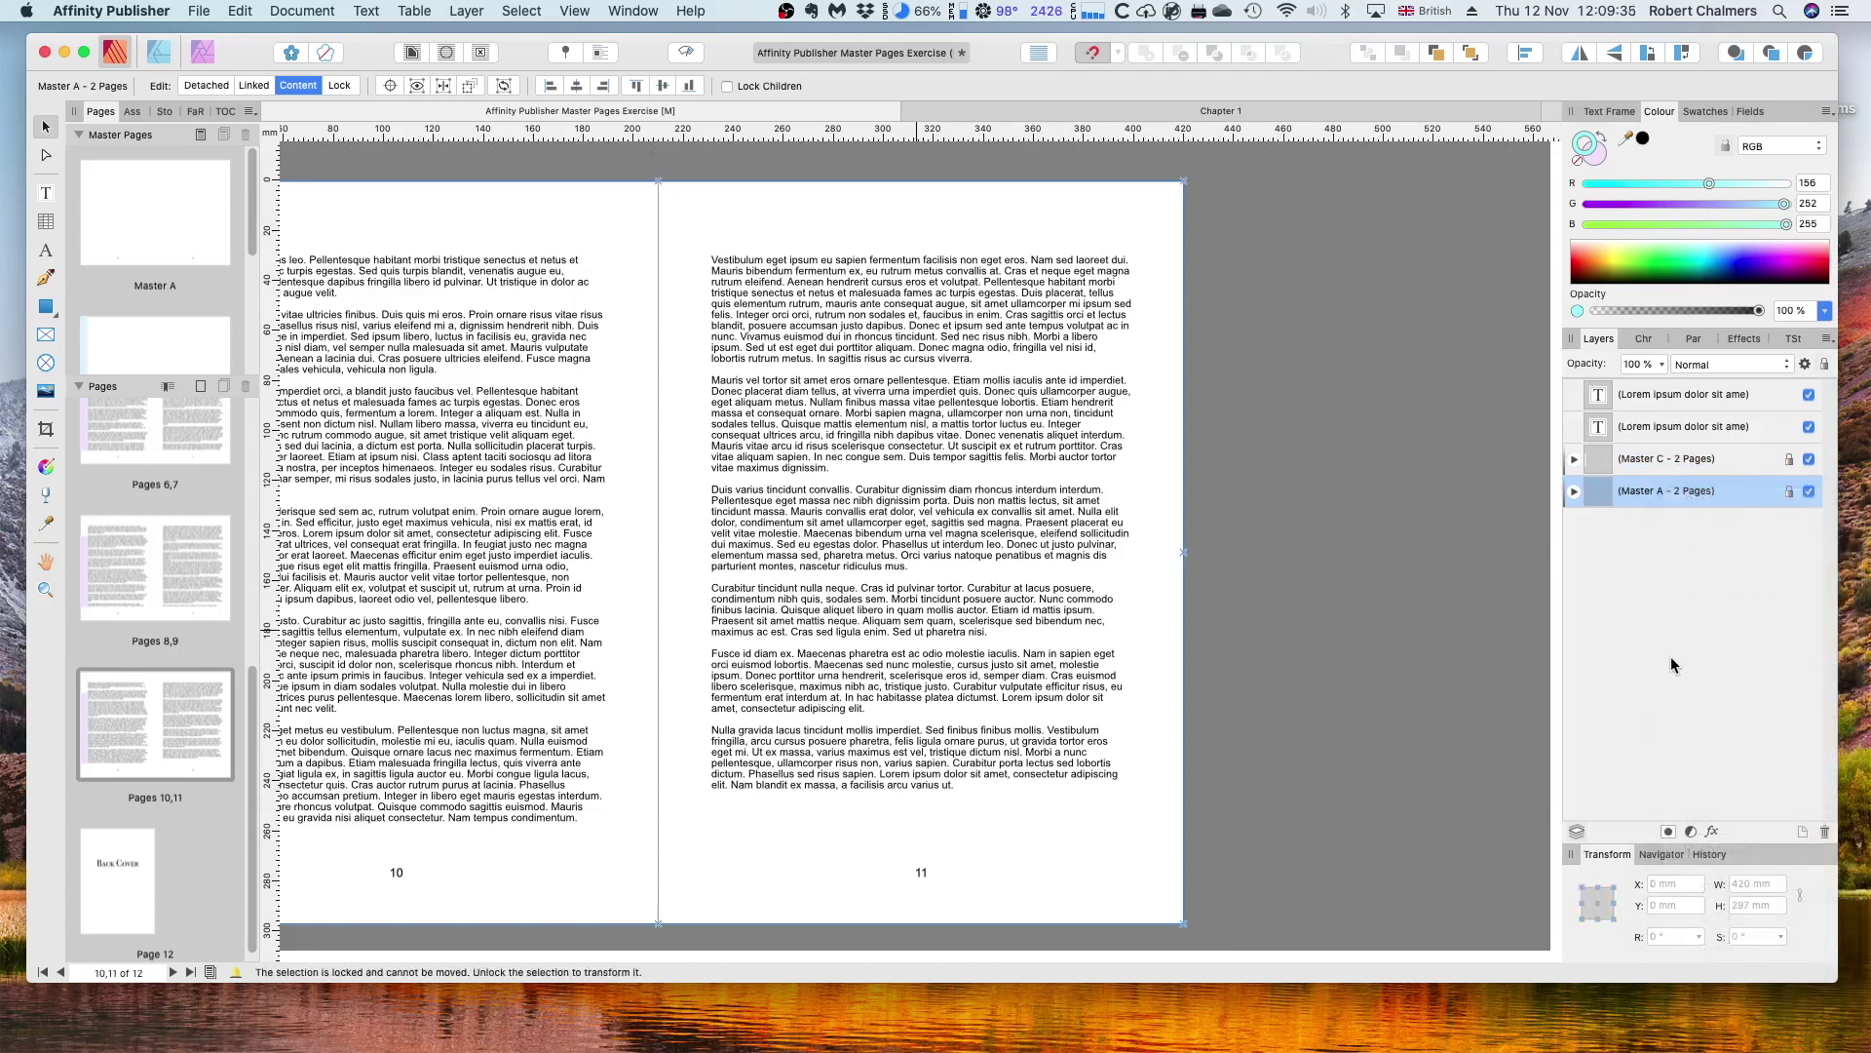